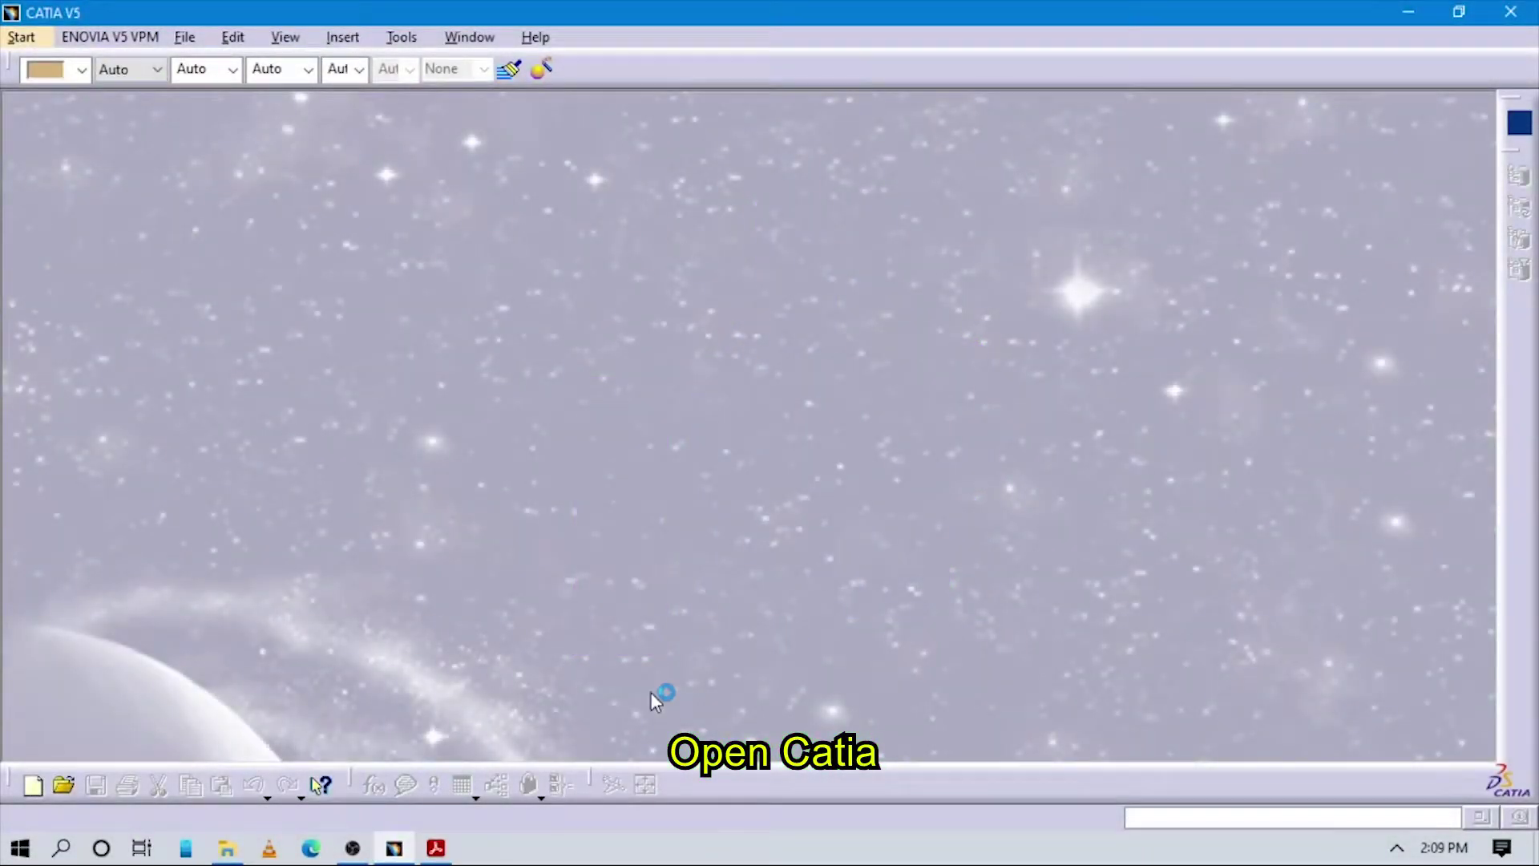
Step: Switch to the Surface Modelling PDF in Acrobat Reader and examine Exercise 1's isometric view and dimensioned orthographic views
mouse_move(365, 853)
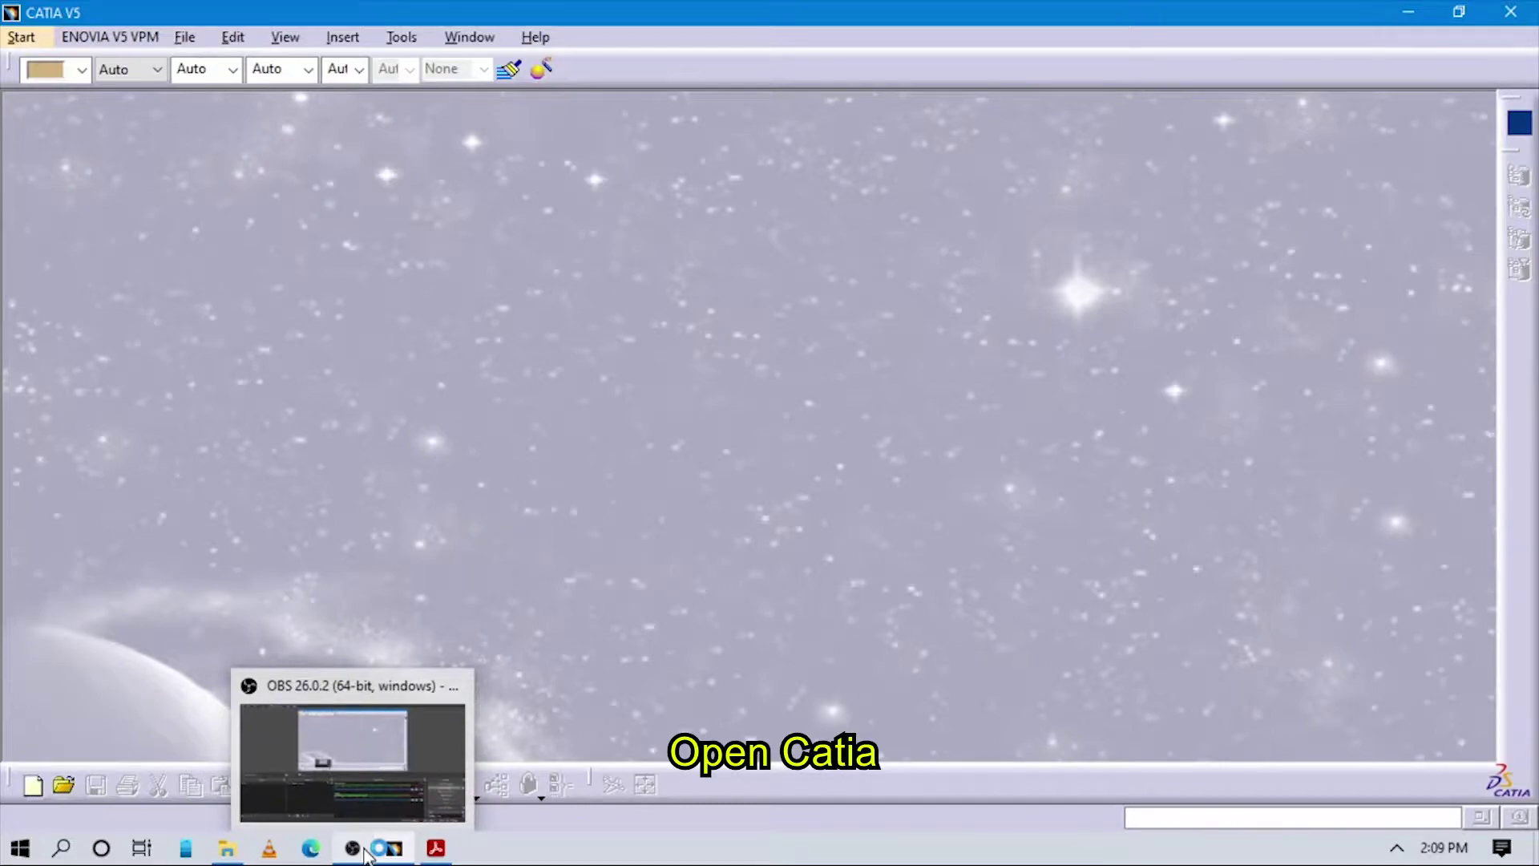
left_click(436, 848)
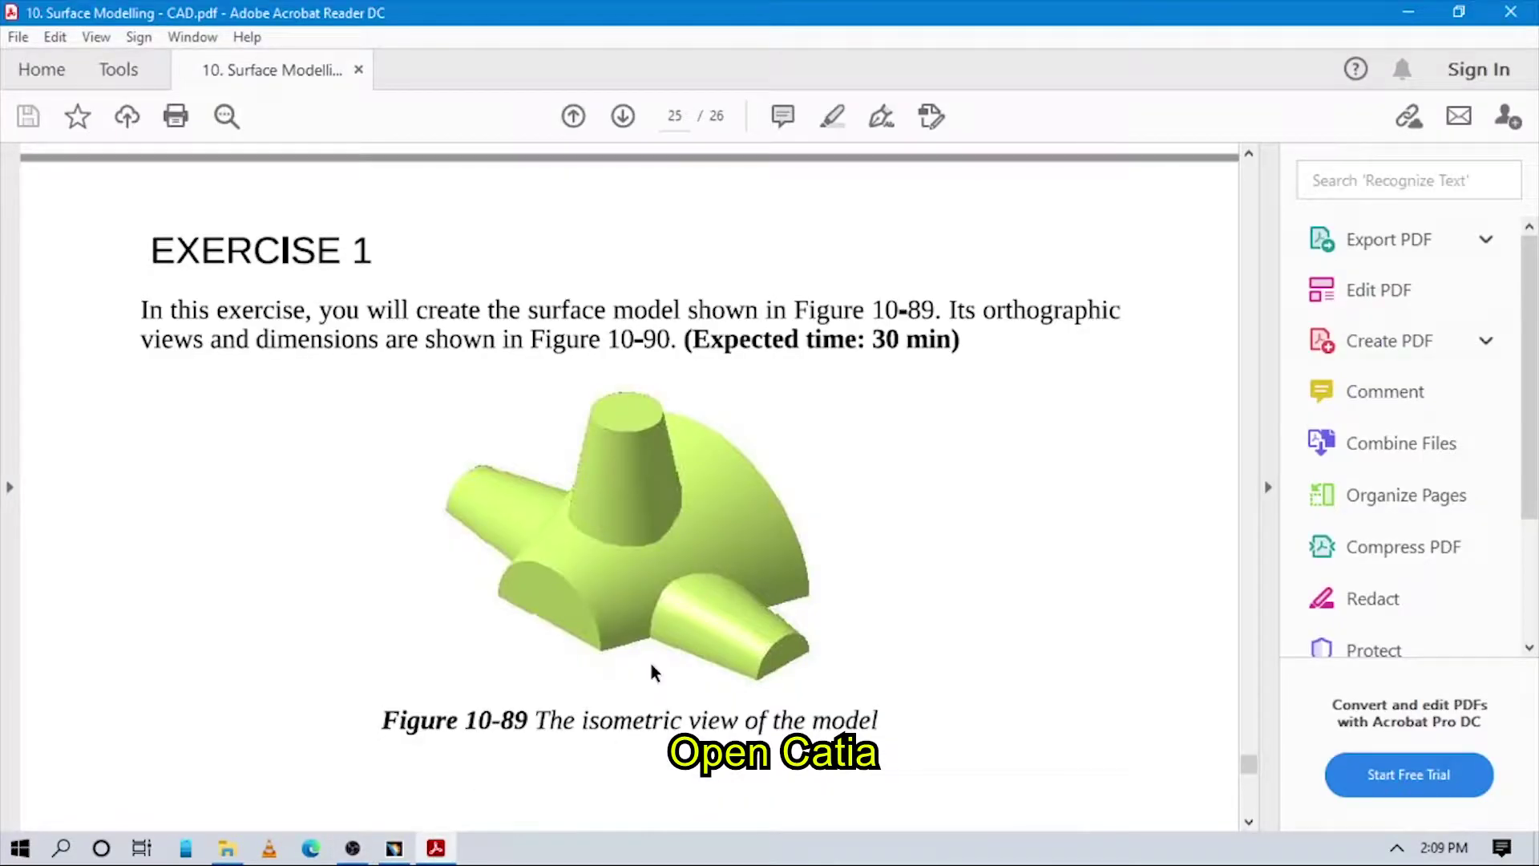
scroll(996, 663, "up", 1)
scroll(986, 633, "down", 3)
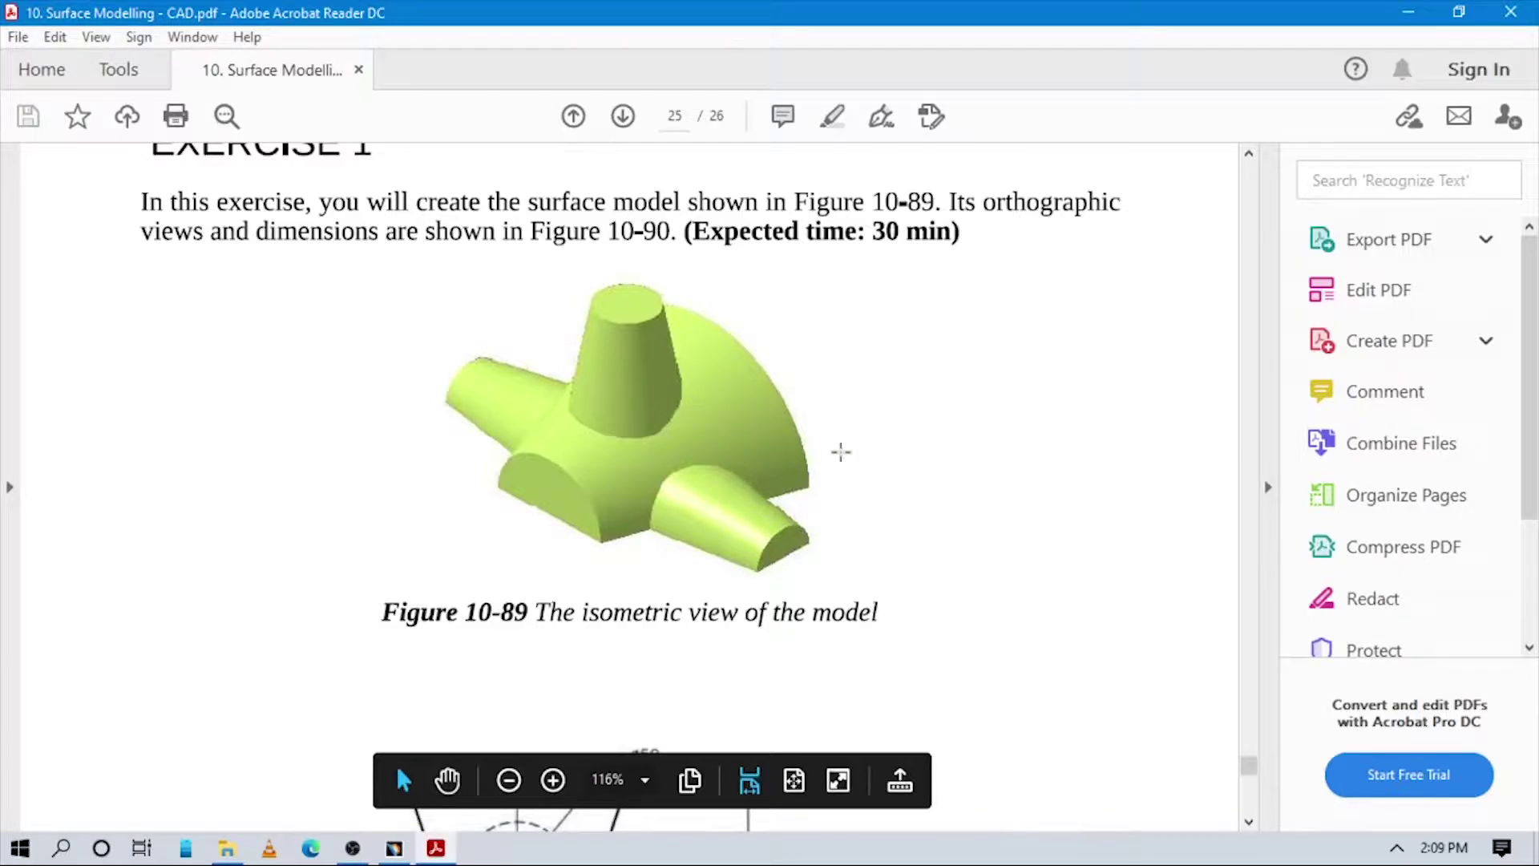
scroll(872, 467, "down", 1)
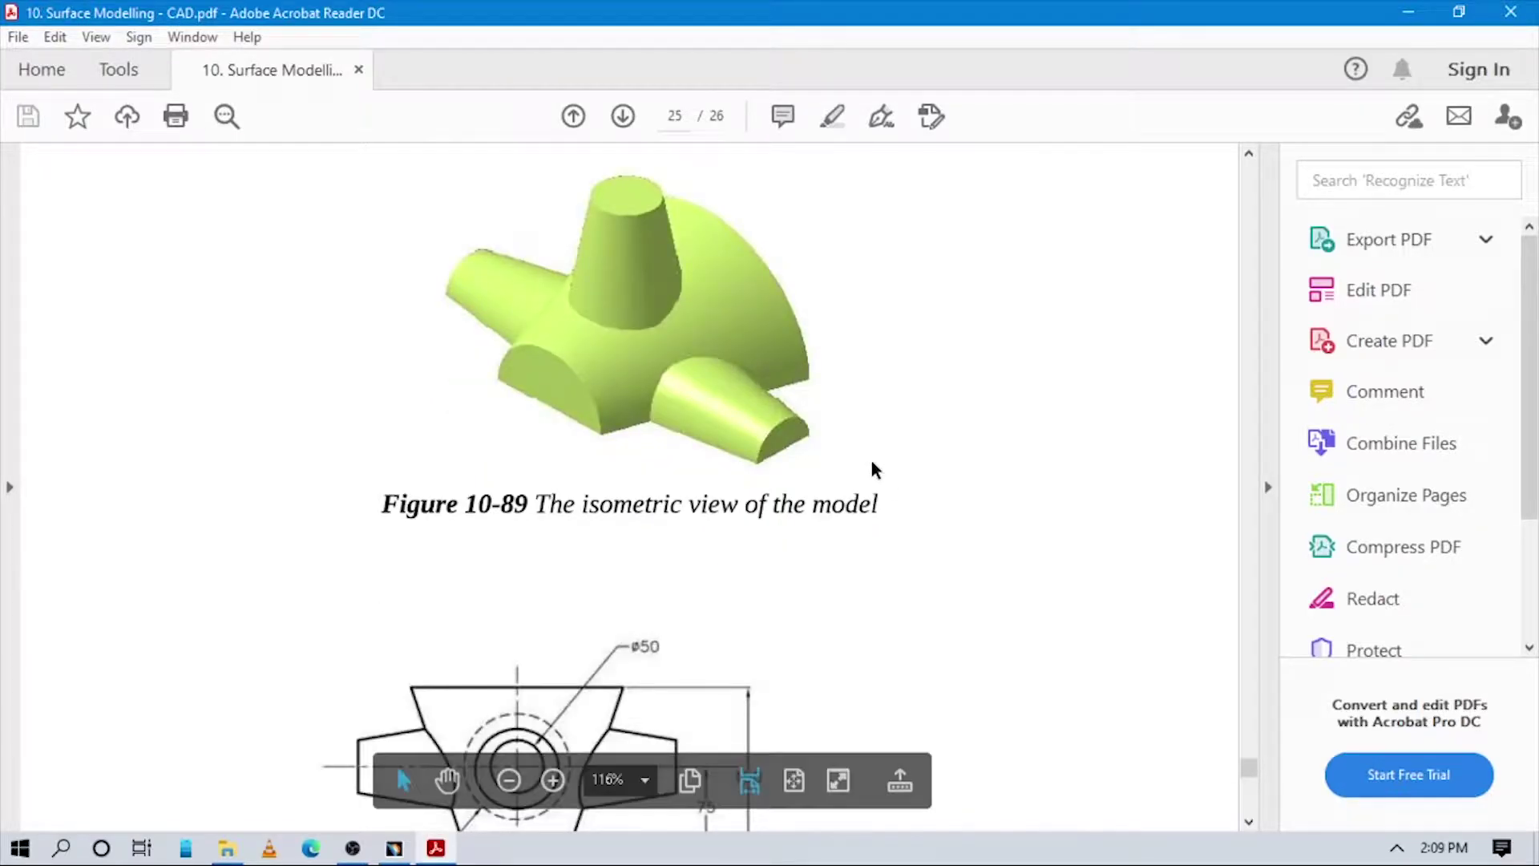
scroll(874, 469, "down", 5)
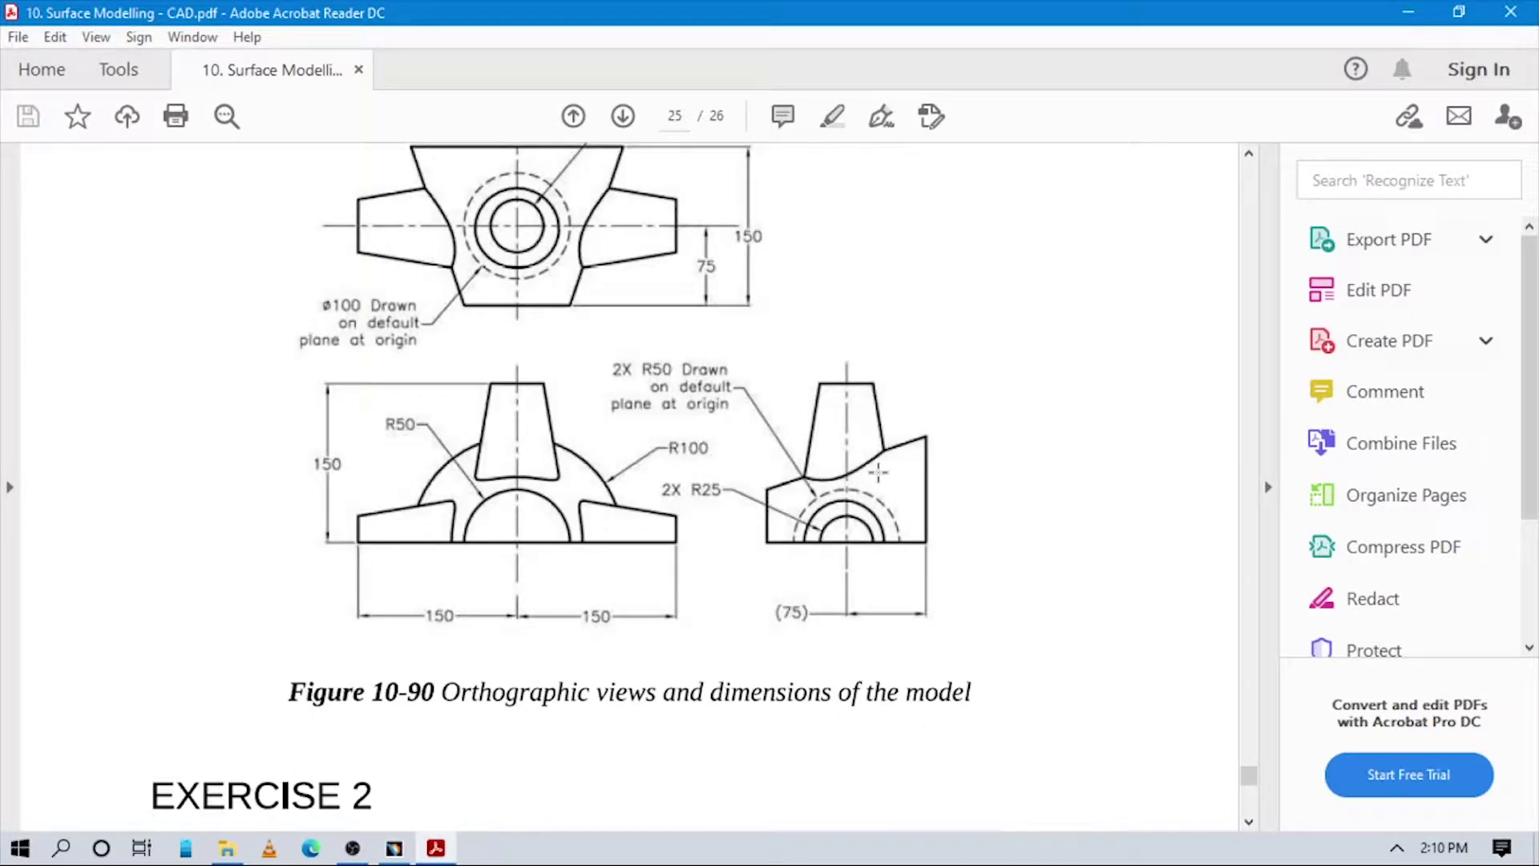
scroll(878, 472, "down", 1)
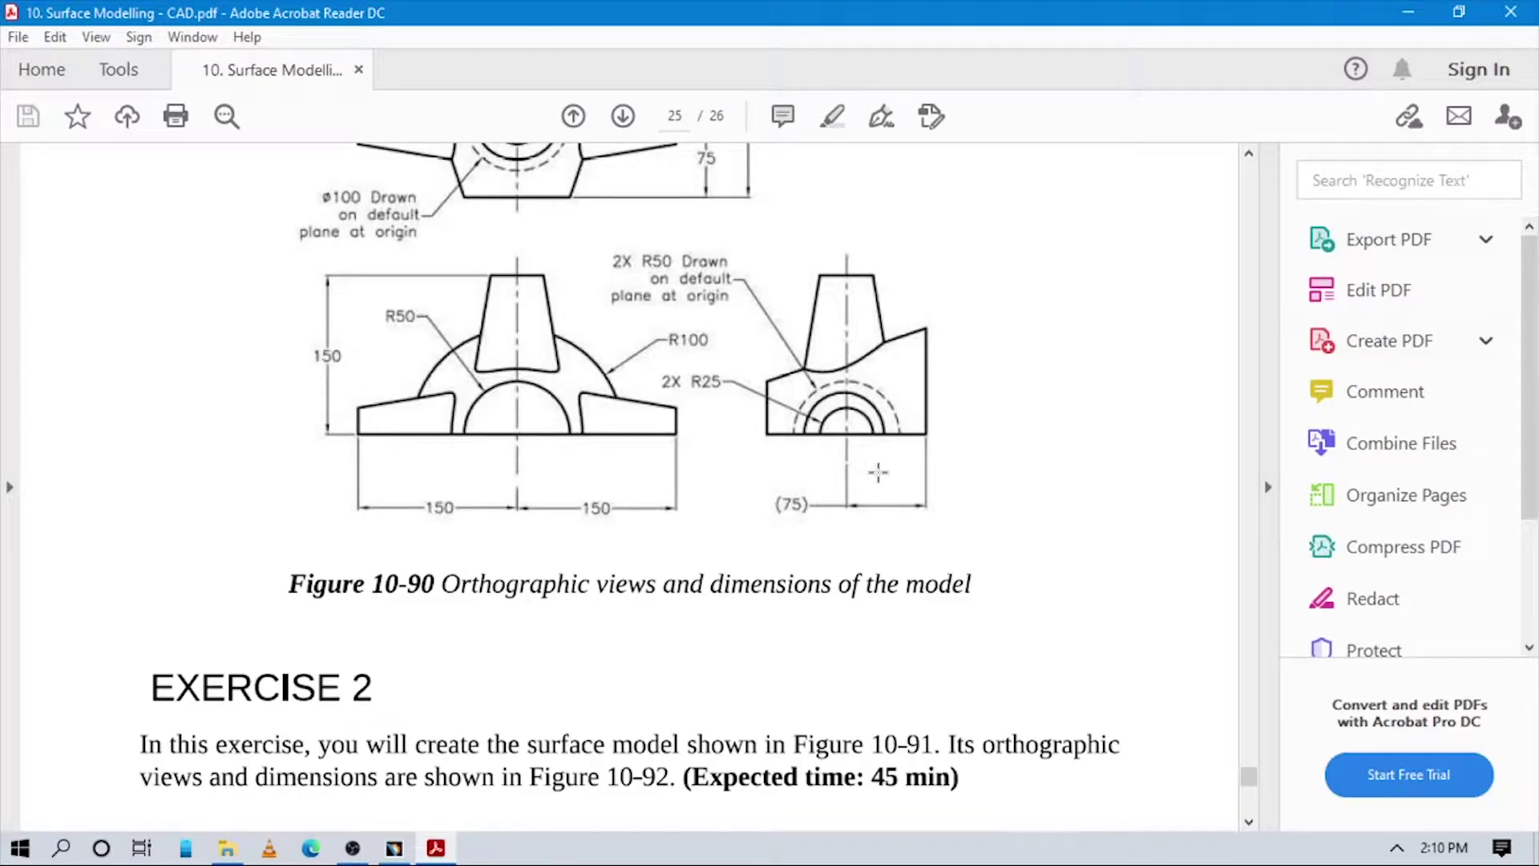
scroll(878, 472, "down", 1)
scroll(878, 472, "up", 8)
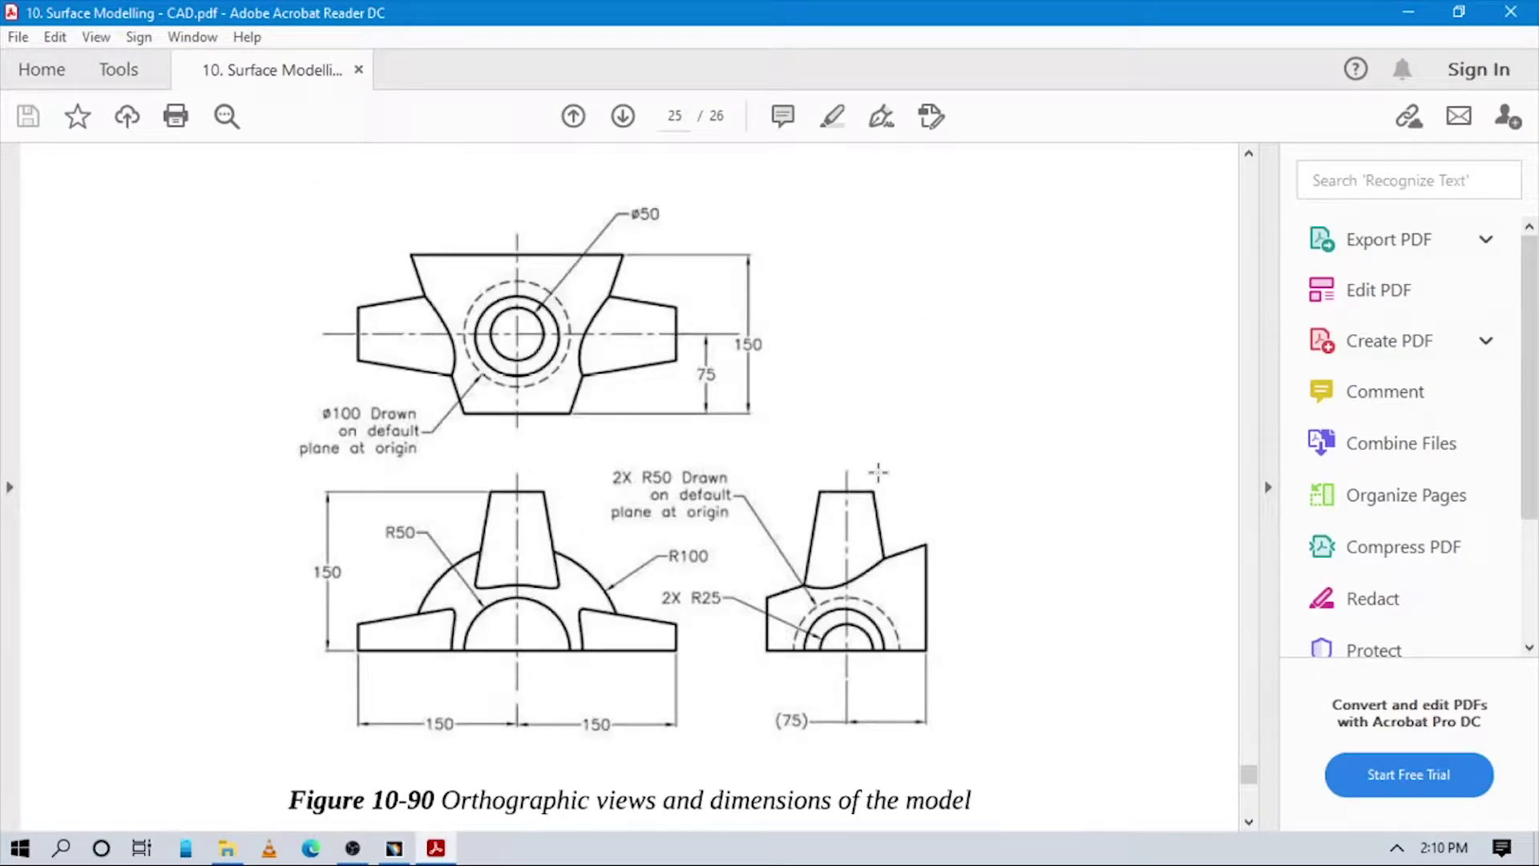
scroll(877, 473, "down", 1)
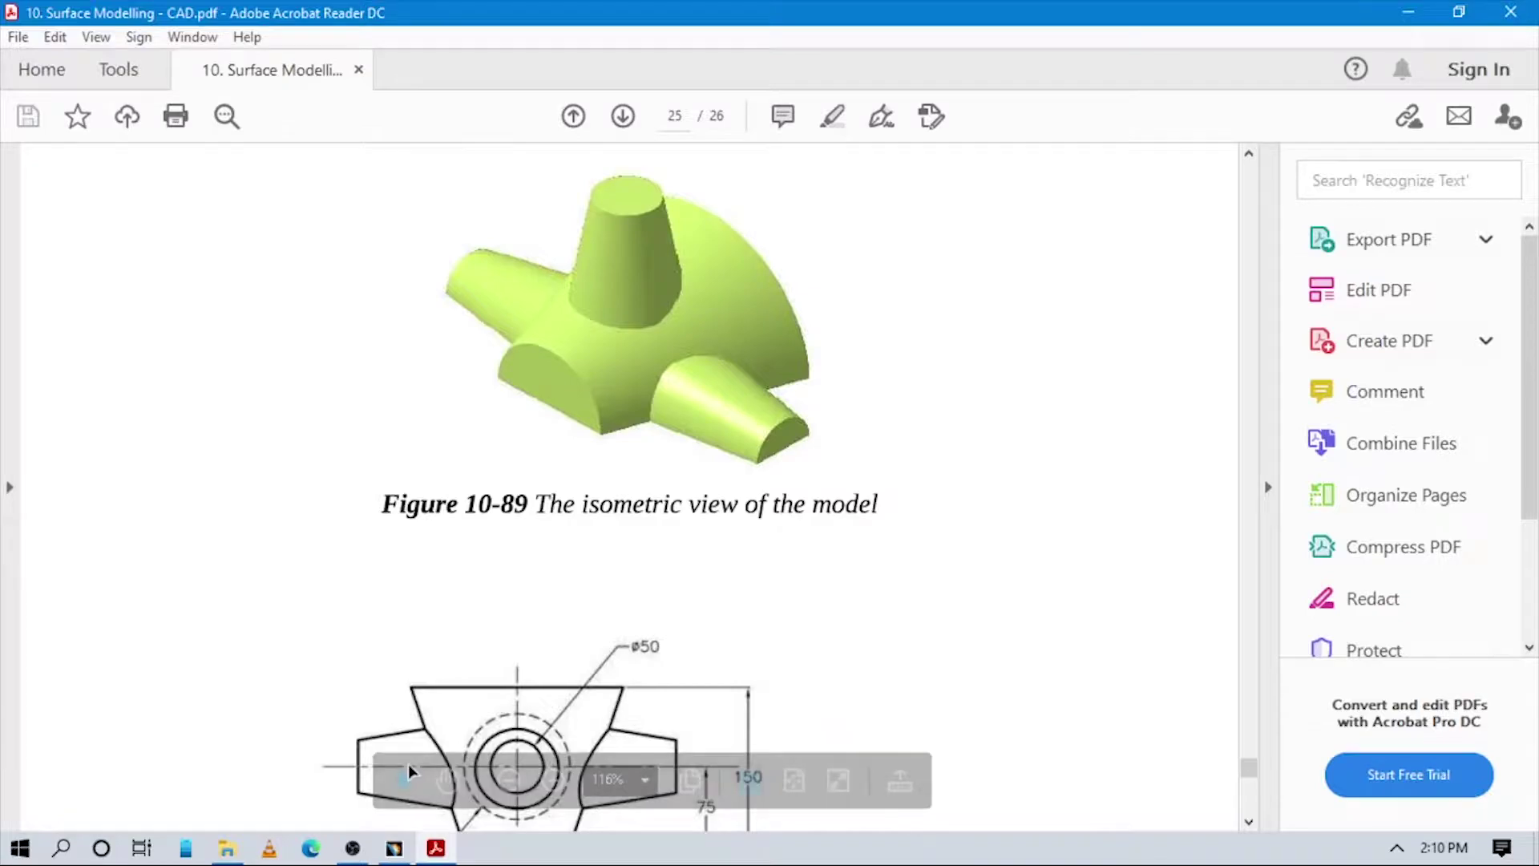
Step: Switch to CATIA and start a new part in the Generative Shape Design workbench
left_click(405, 852)
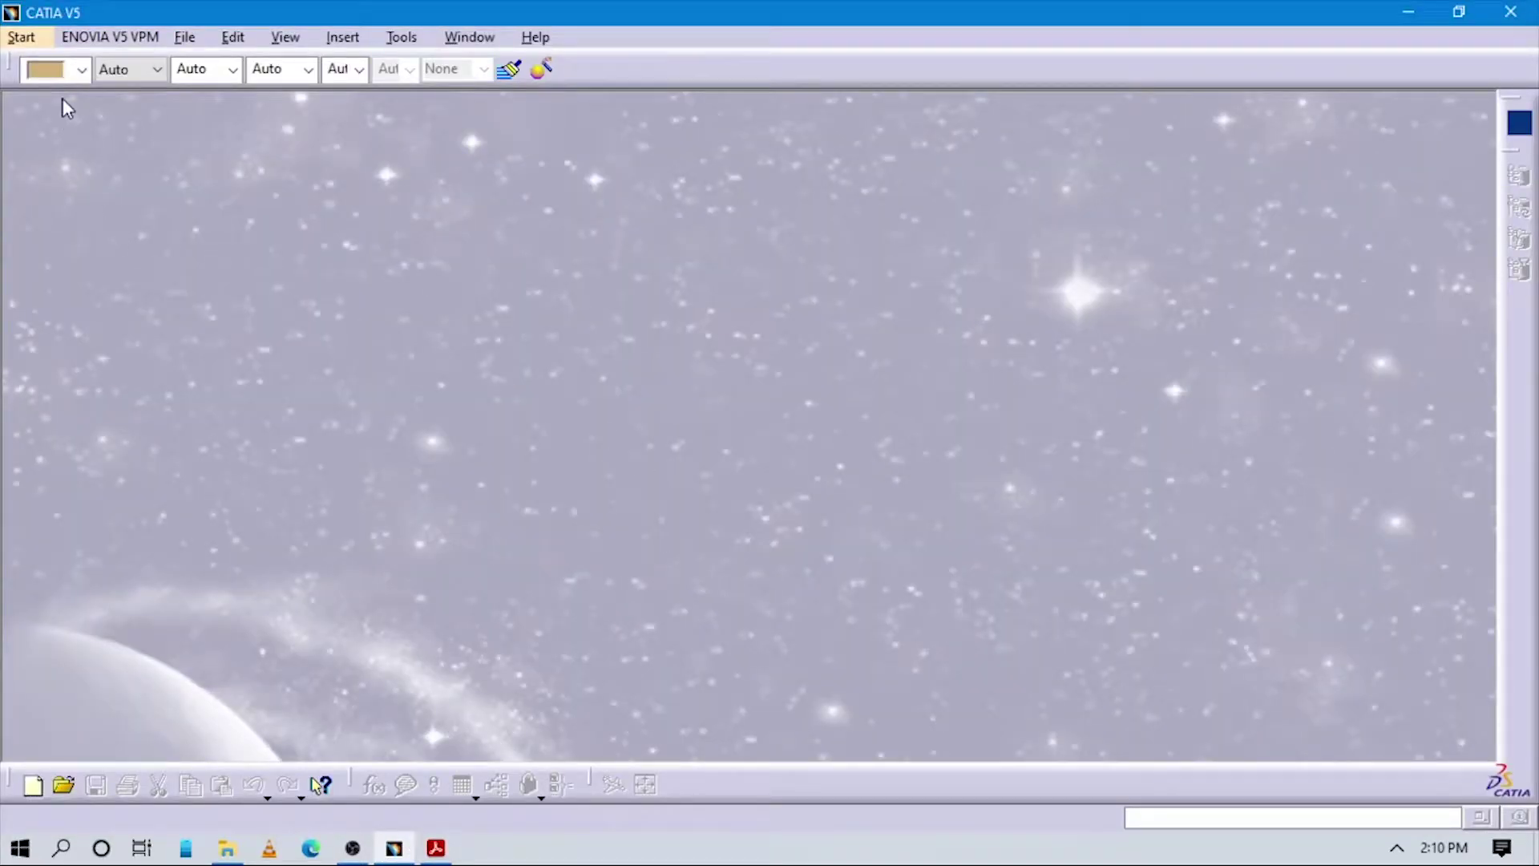
left_click(4, 29)
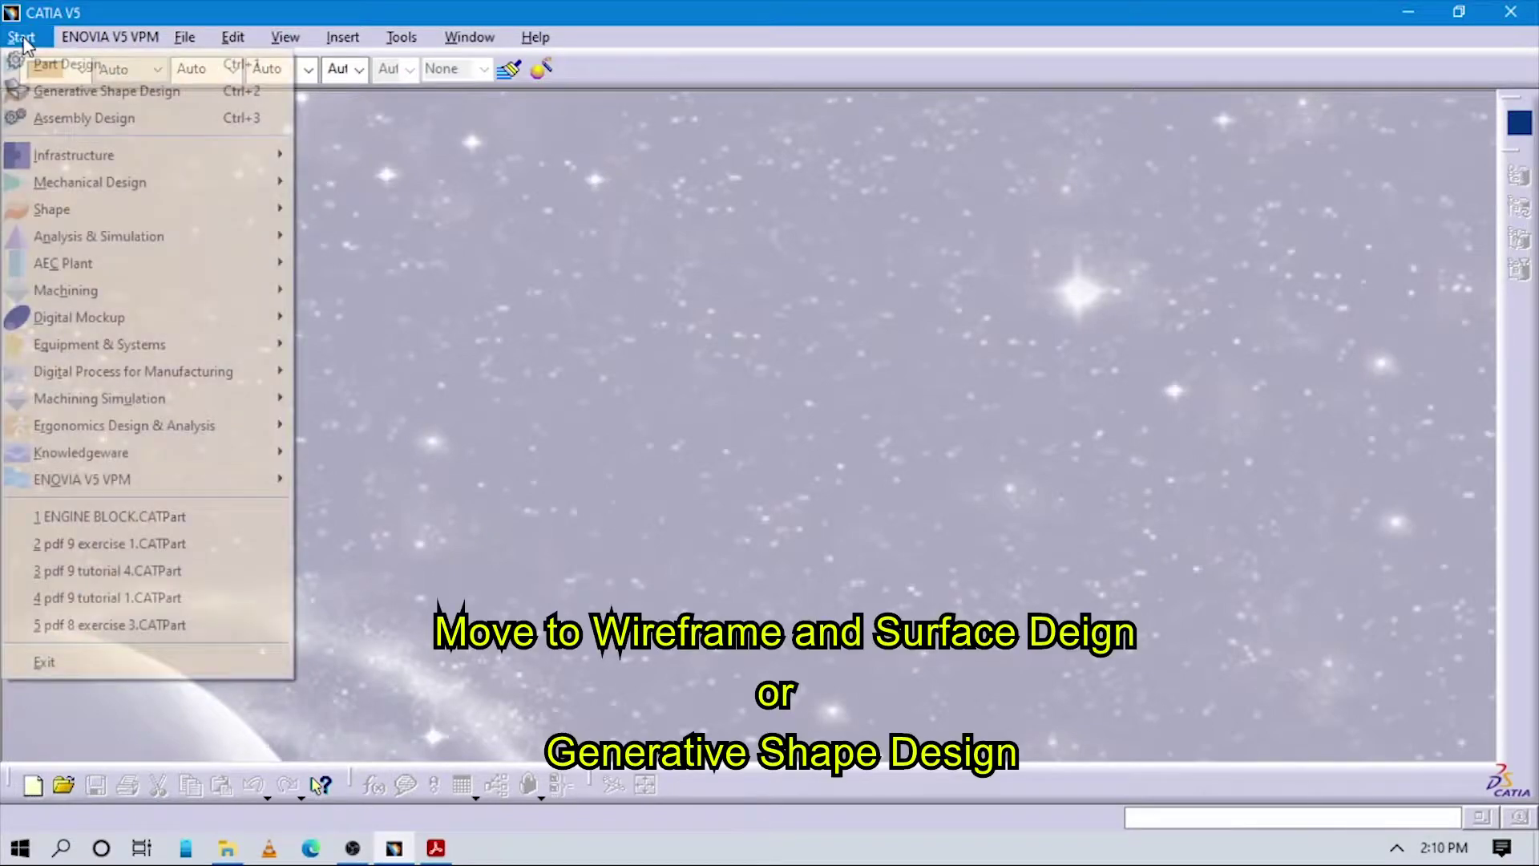
mouse_move(106, 186)
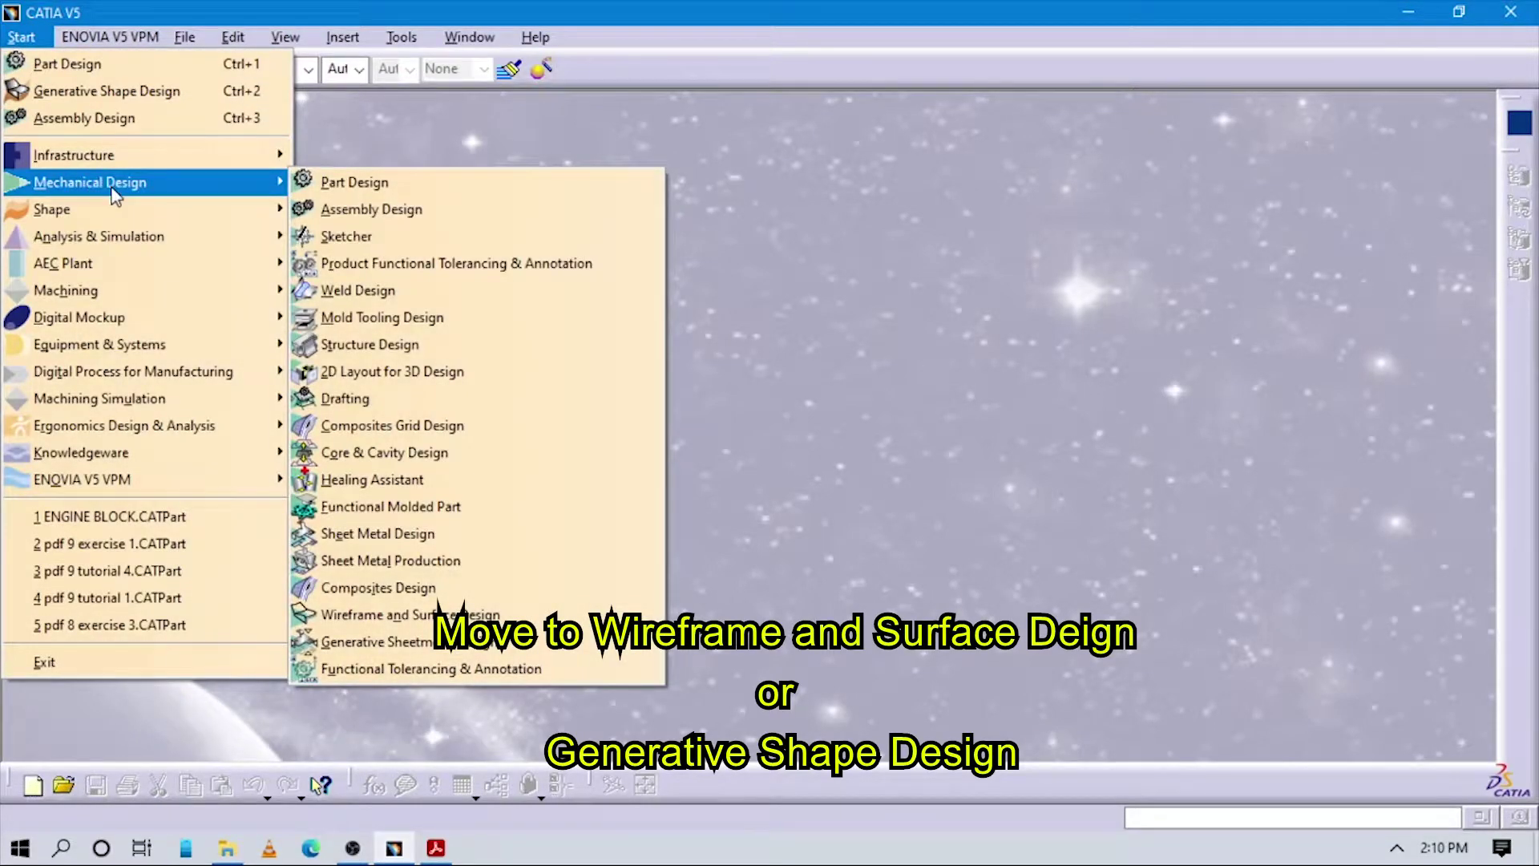
mouse_move(88, 217)
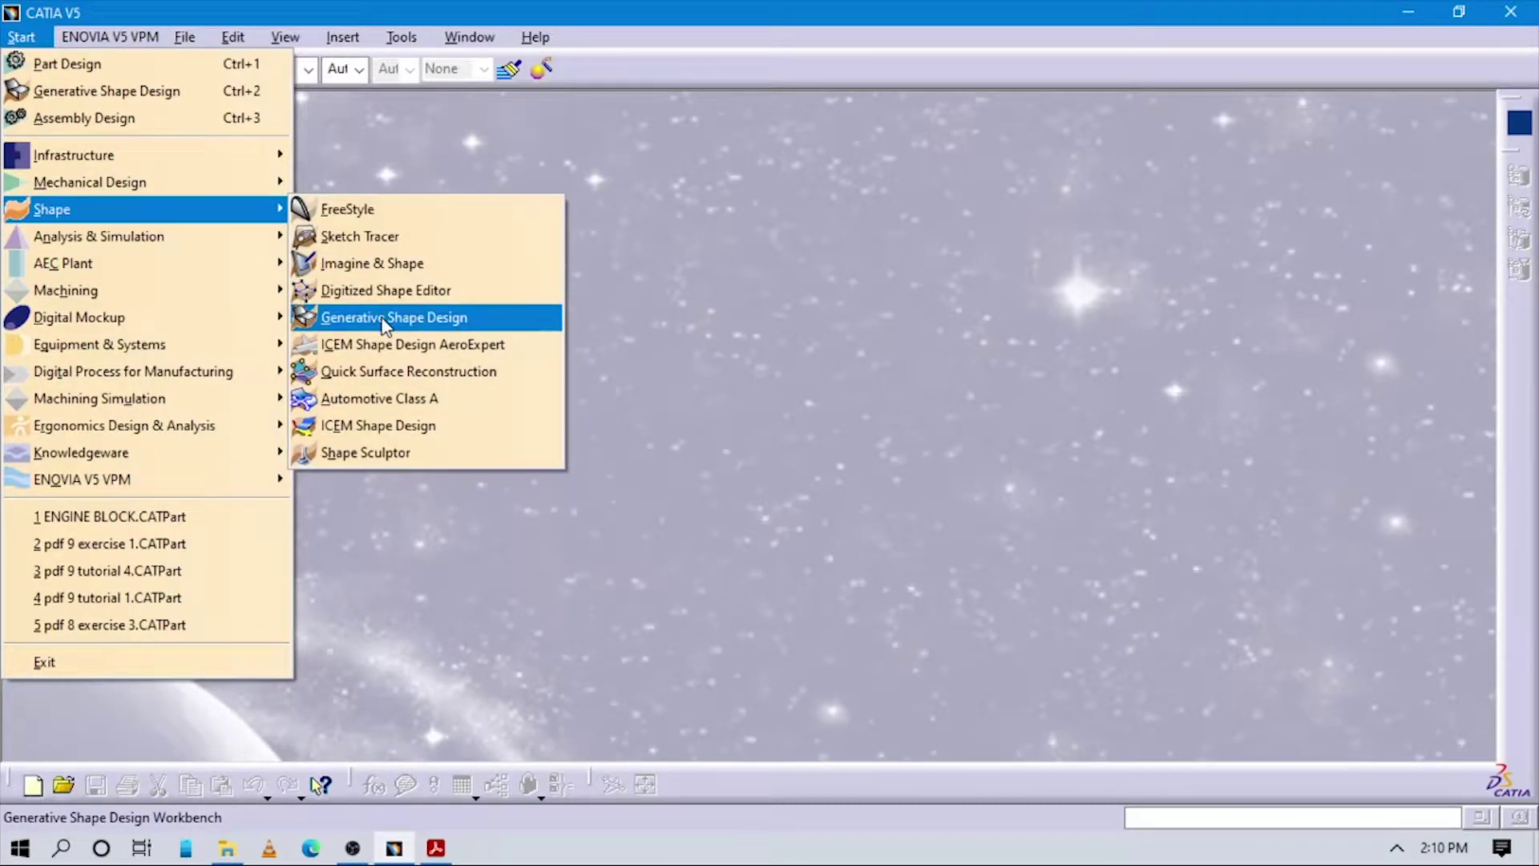
left_click(443, 321)
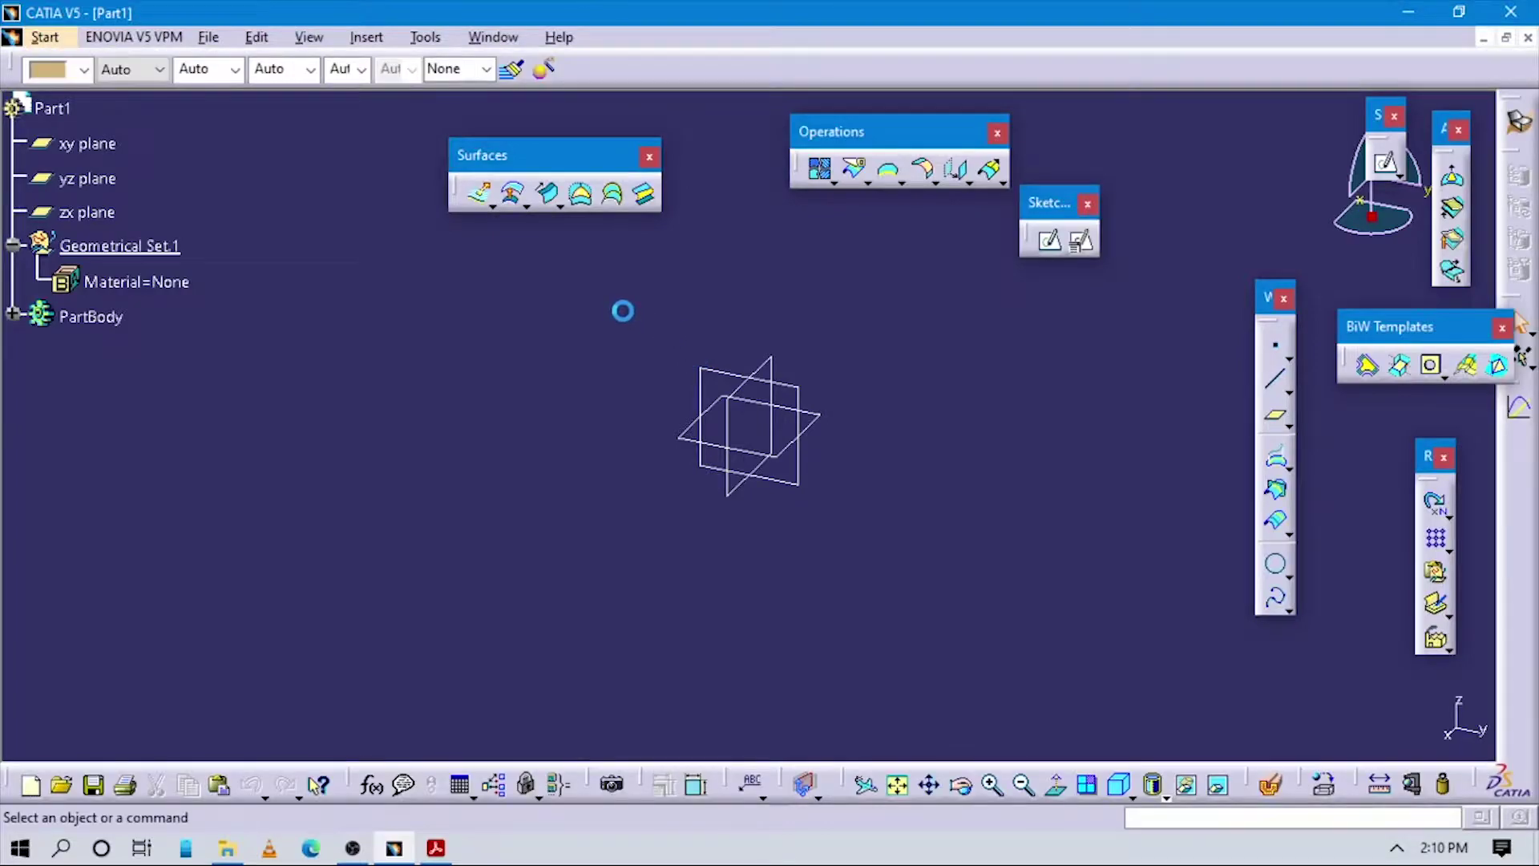
Step: Hide the default xy, yz and zx planes together
left_click_drag(623, 311, 938, 619)
right_click(797, 376)
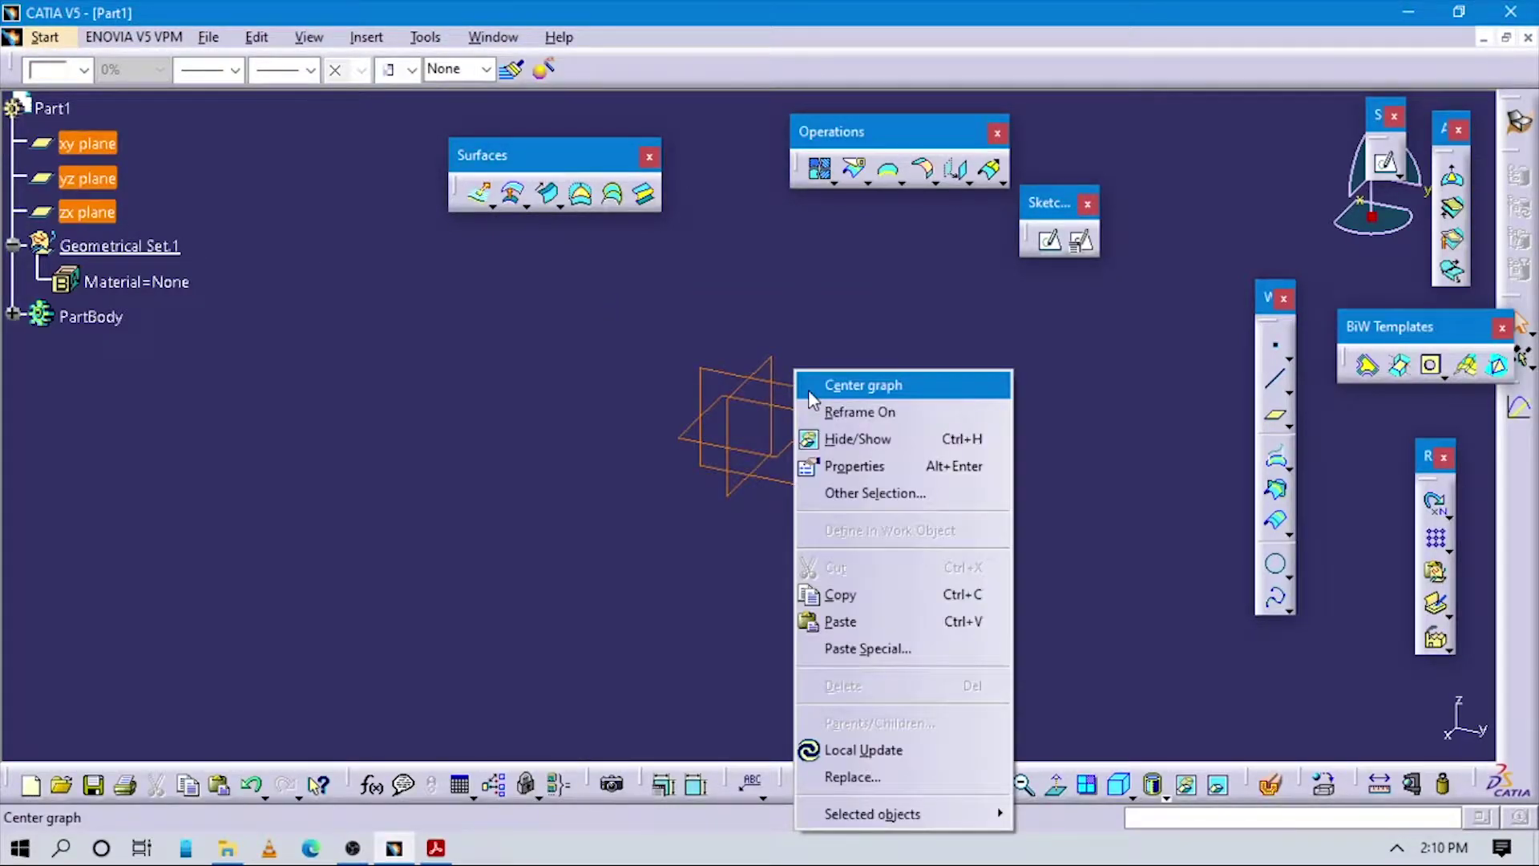
left_click(834, 439)
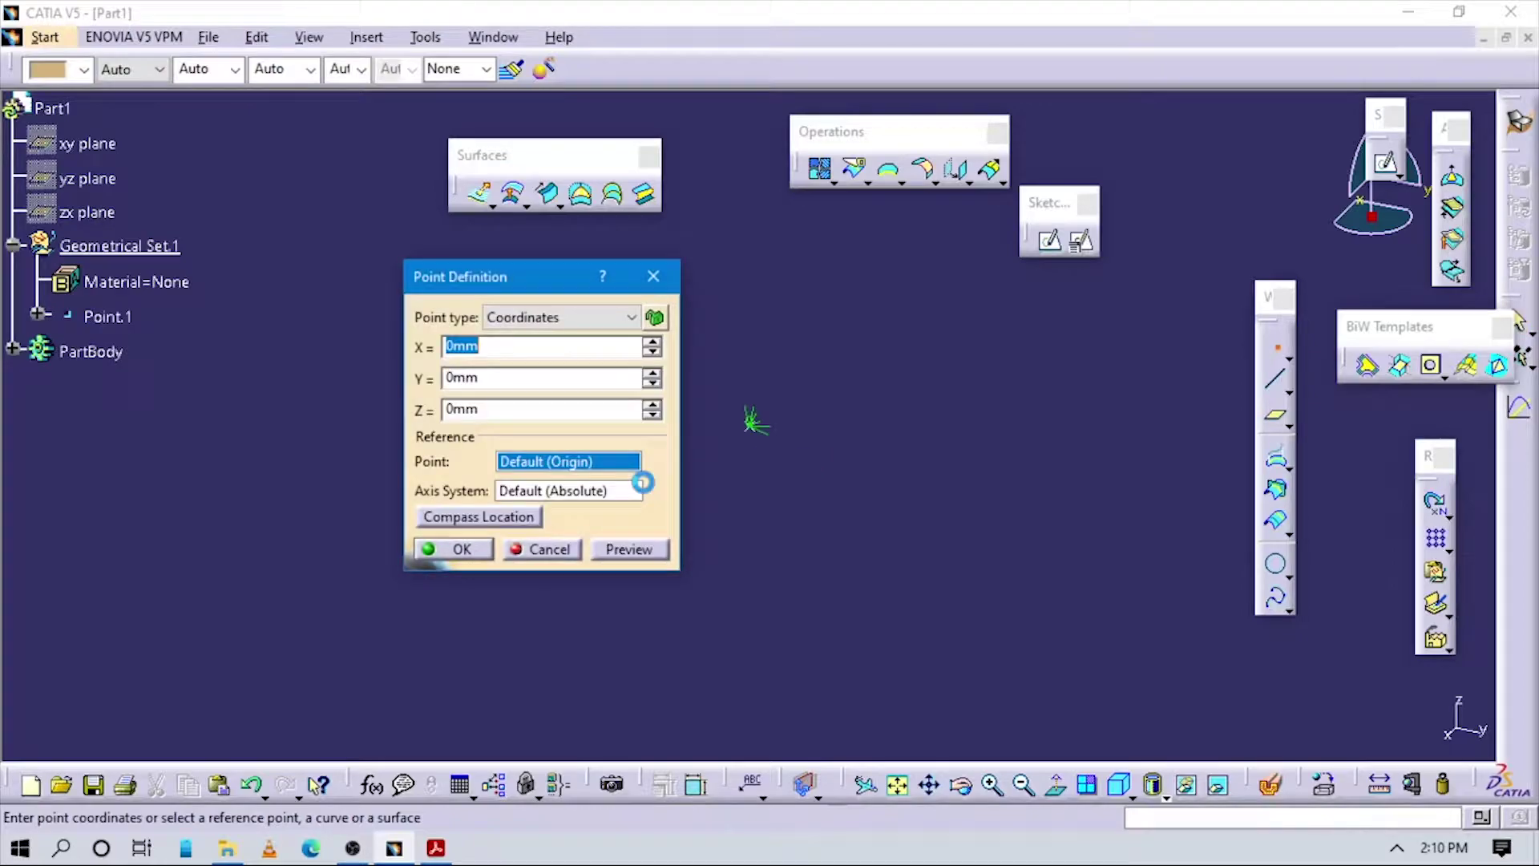
Step: Create a coordinate point at X, Y and Z 0 mm and add a standard axis system with that point as origin
left_click(460, 549)
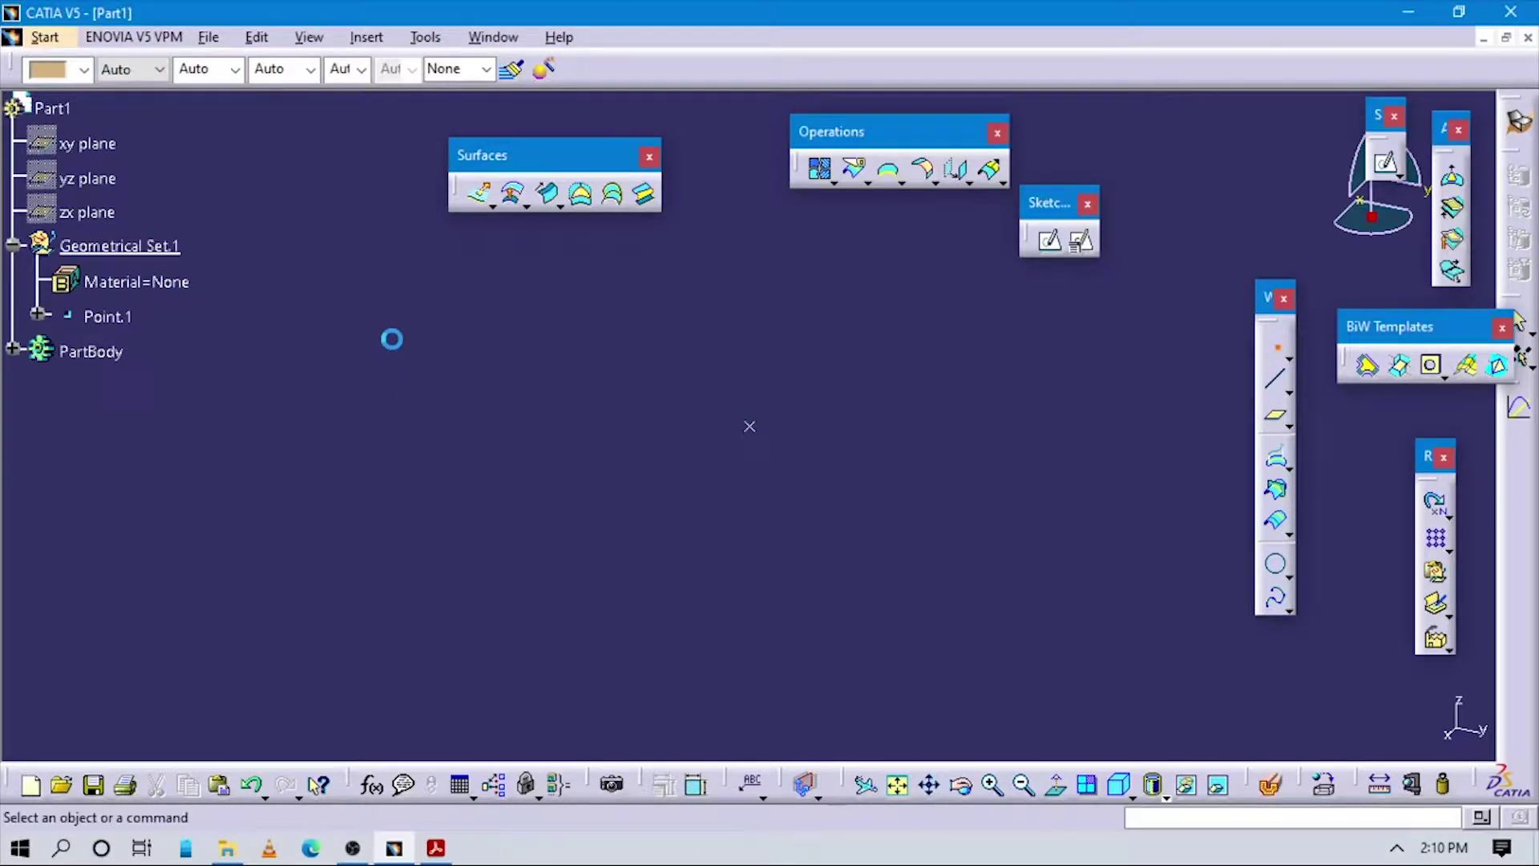
left_click(368, 38)
left_click(413, 215)
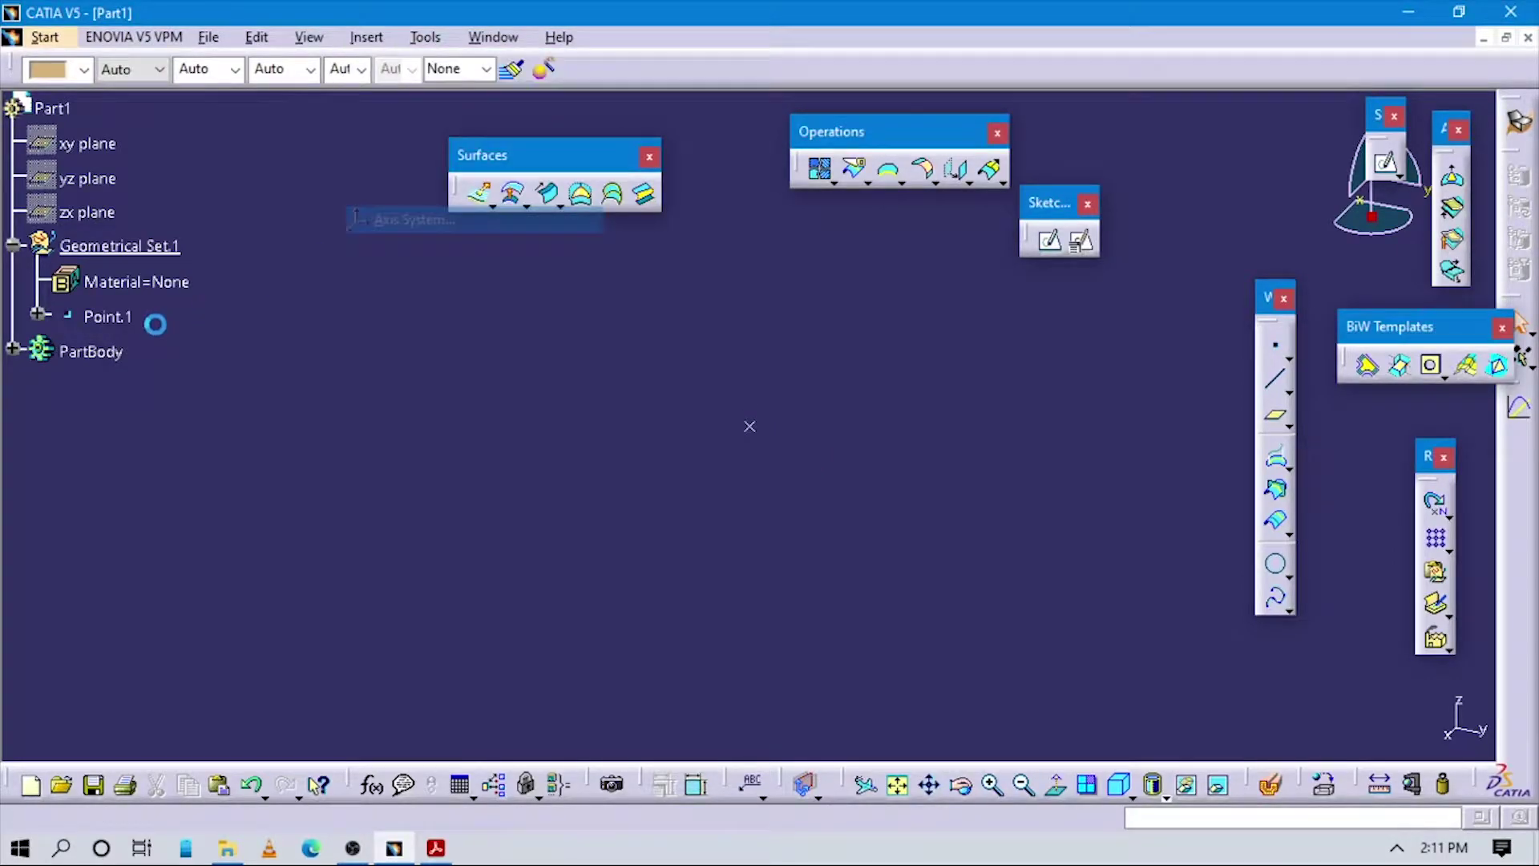
left_click(104, 351)
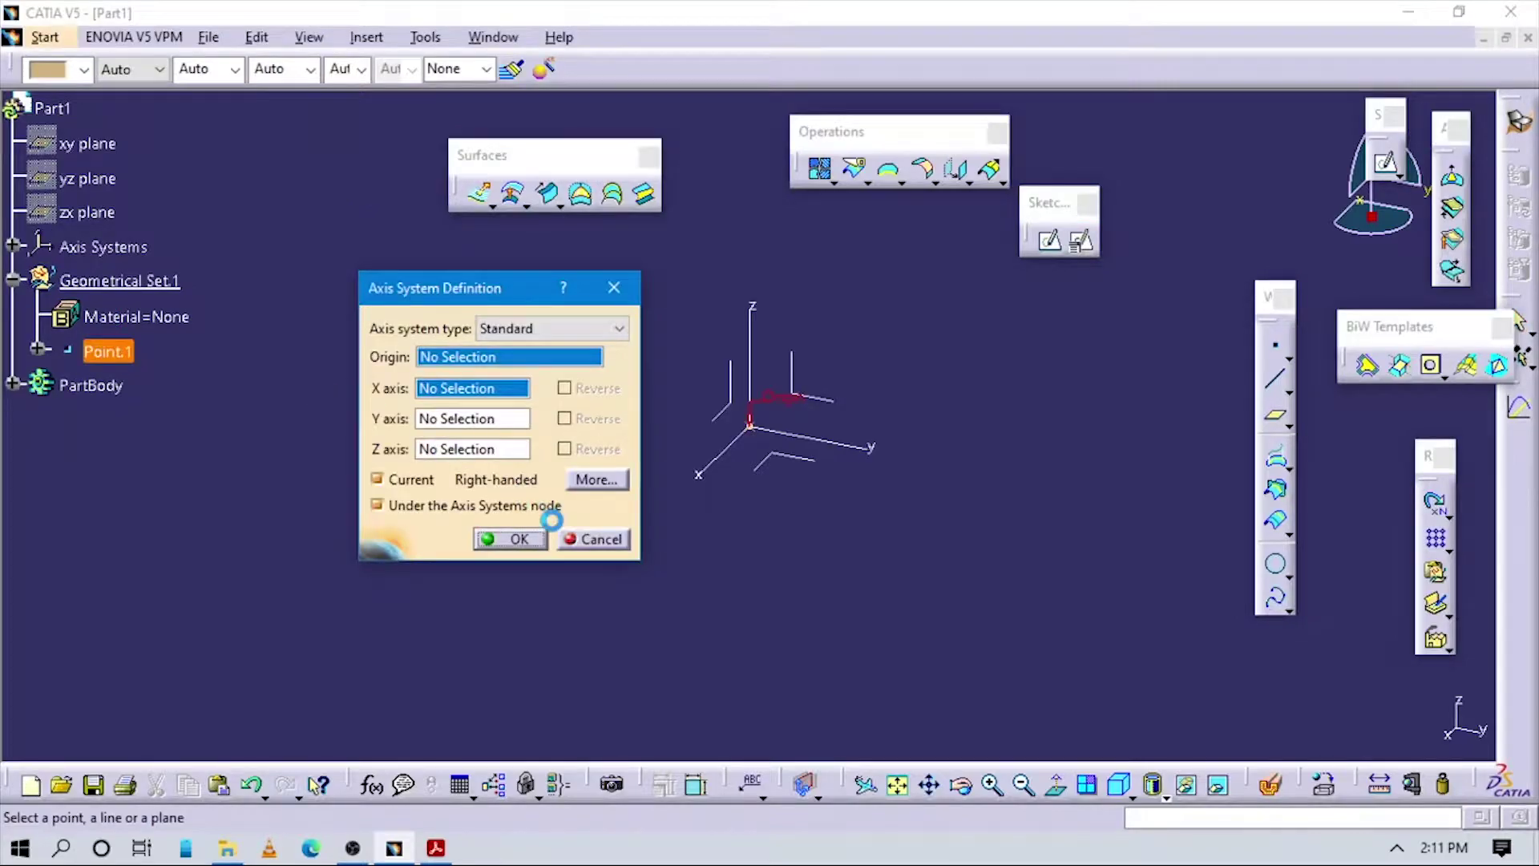
left_click(513, 539)
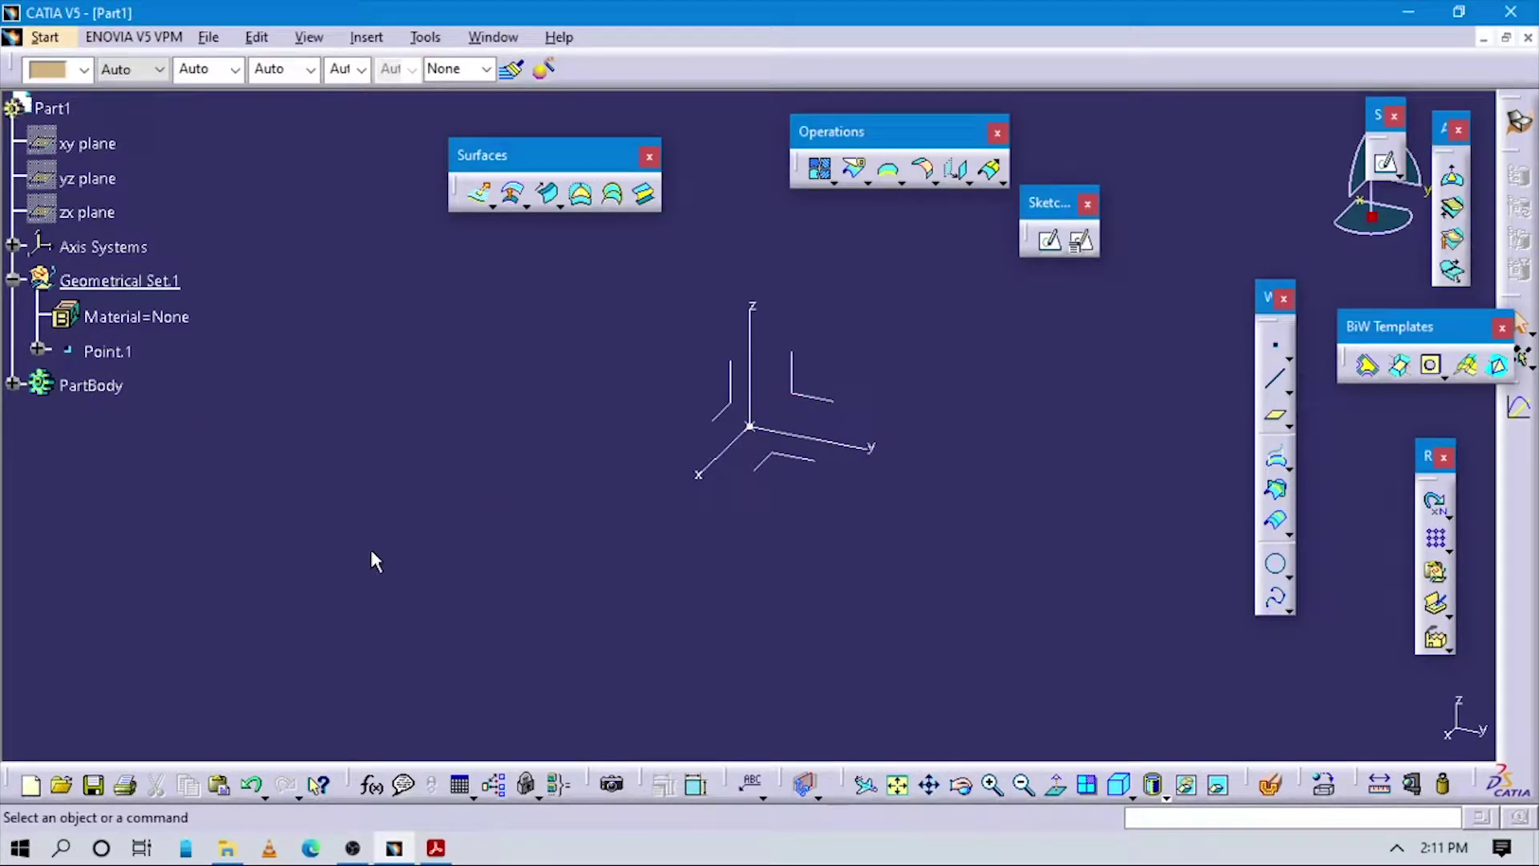
Step: Define Geometrical Set.1 as the work object, keeping its contents expanded in the tree
left_click(14, 279)
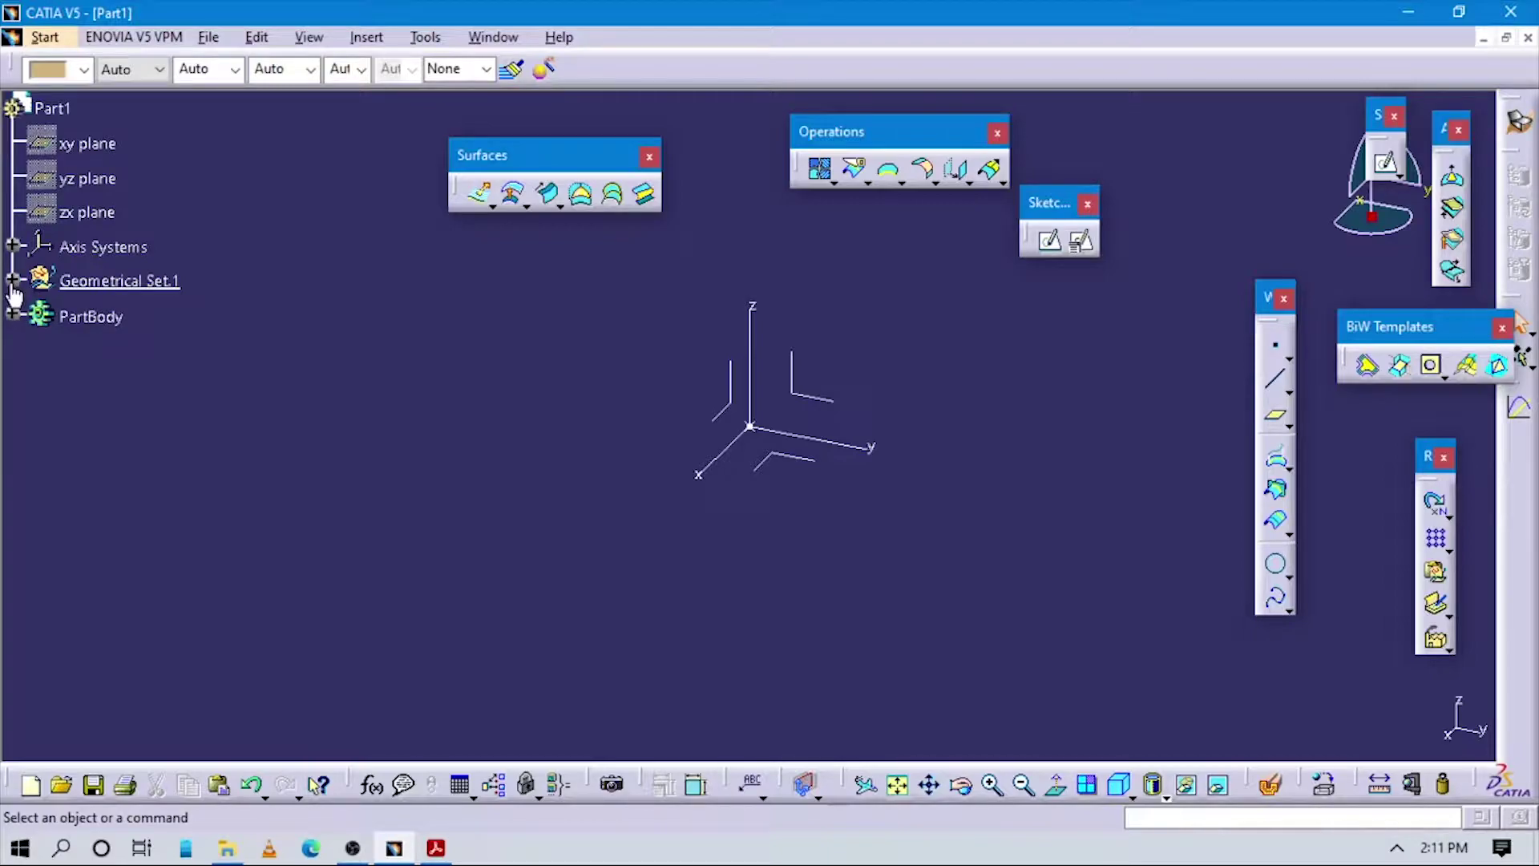
left_click(14, 280)
right_click(98, 281)
left_click(221, 442)
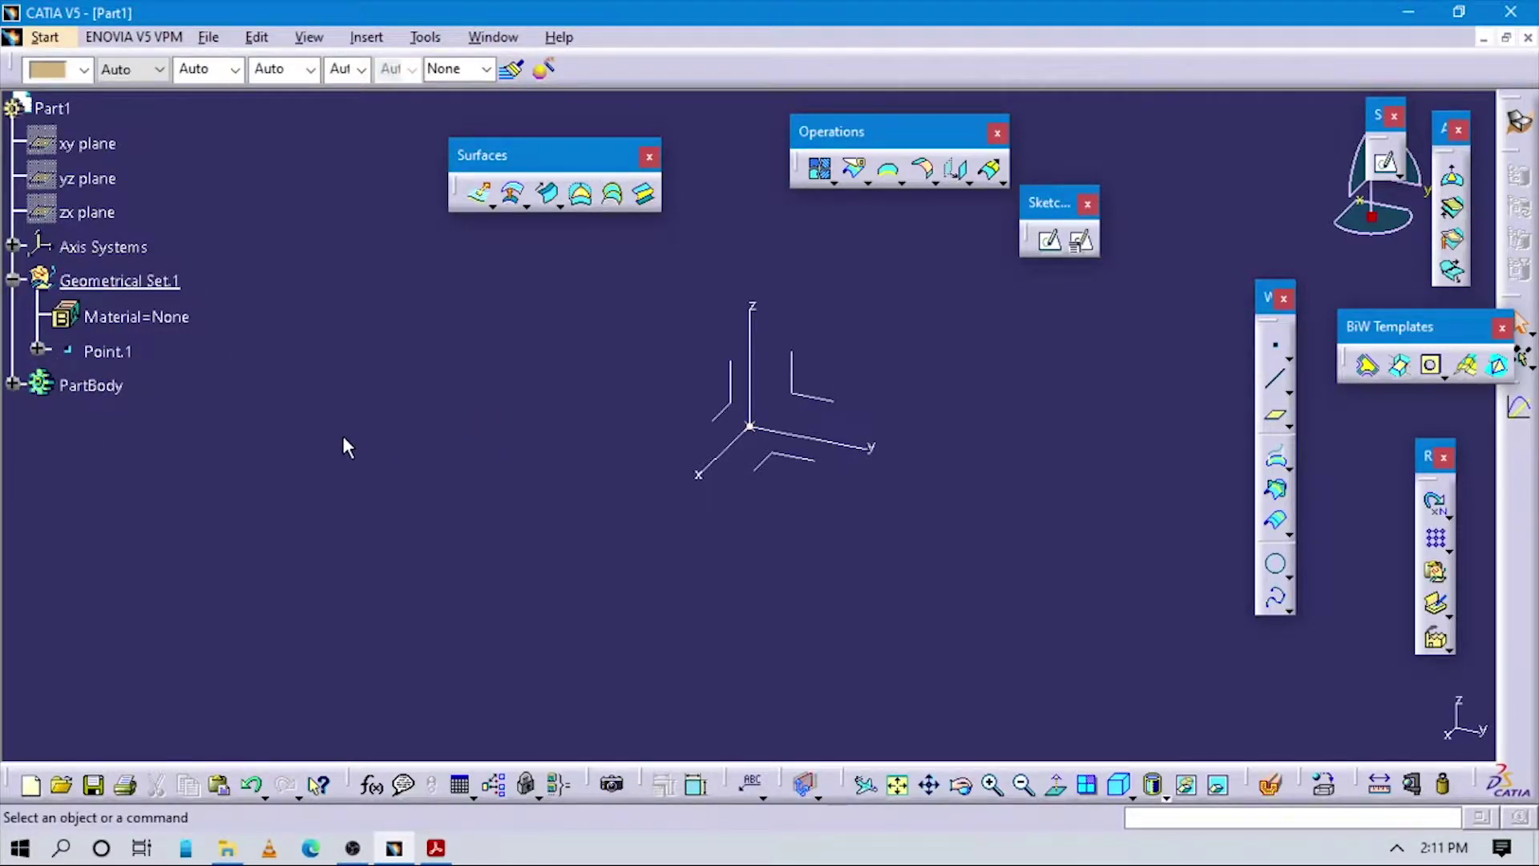
Step: Switch to the PDF and review Exercise 1's isometric figure and orthographic dimensions
left_click(431, 850)
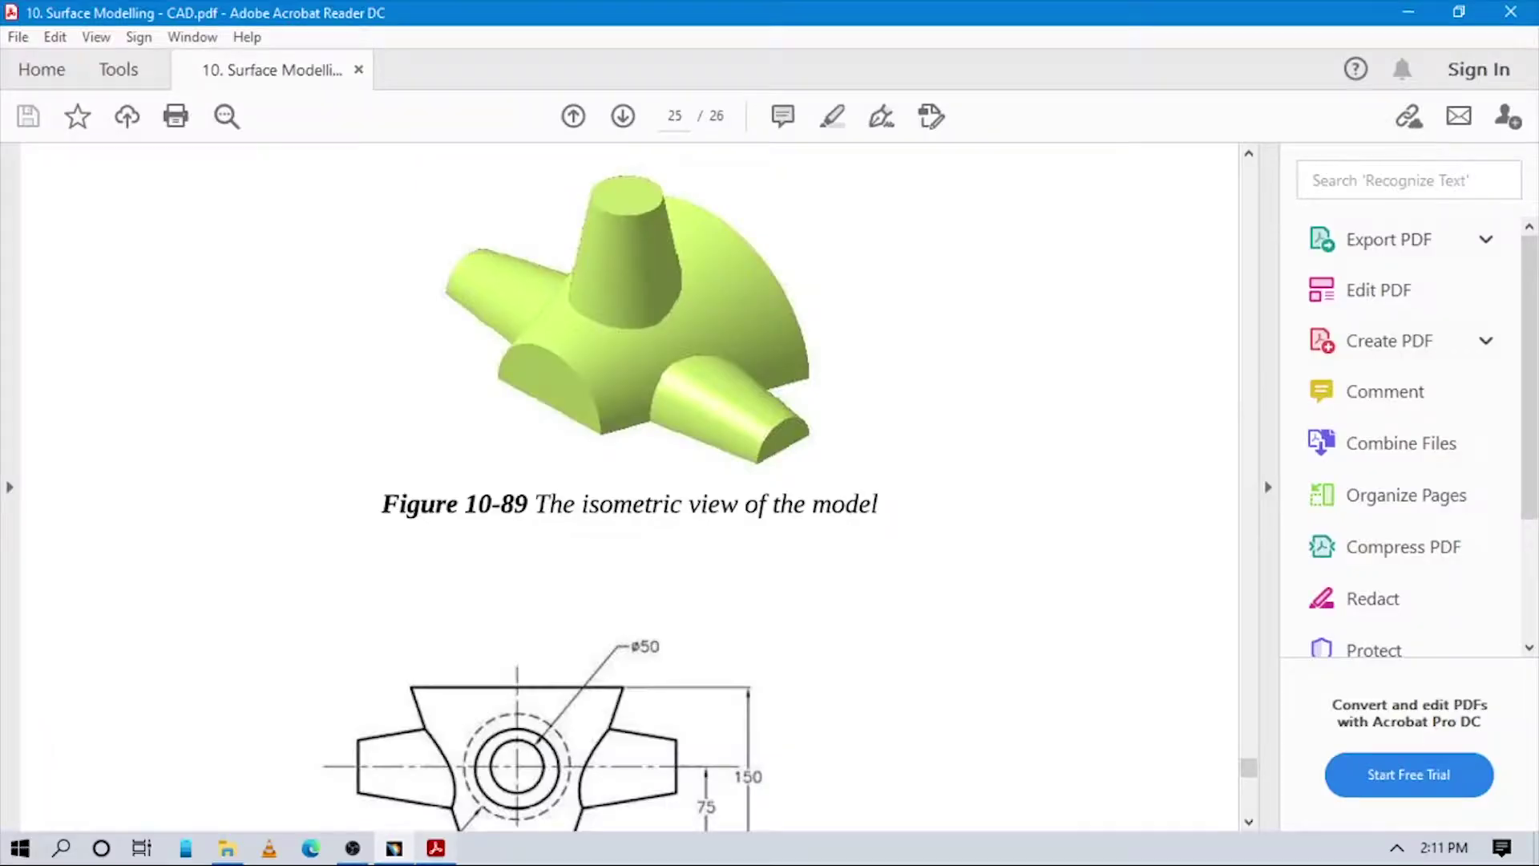
scroll(784, 461, "up", 2)
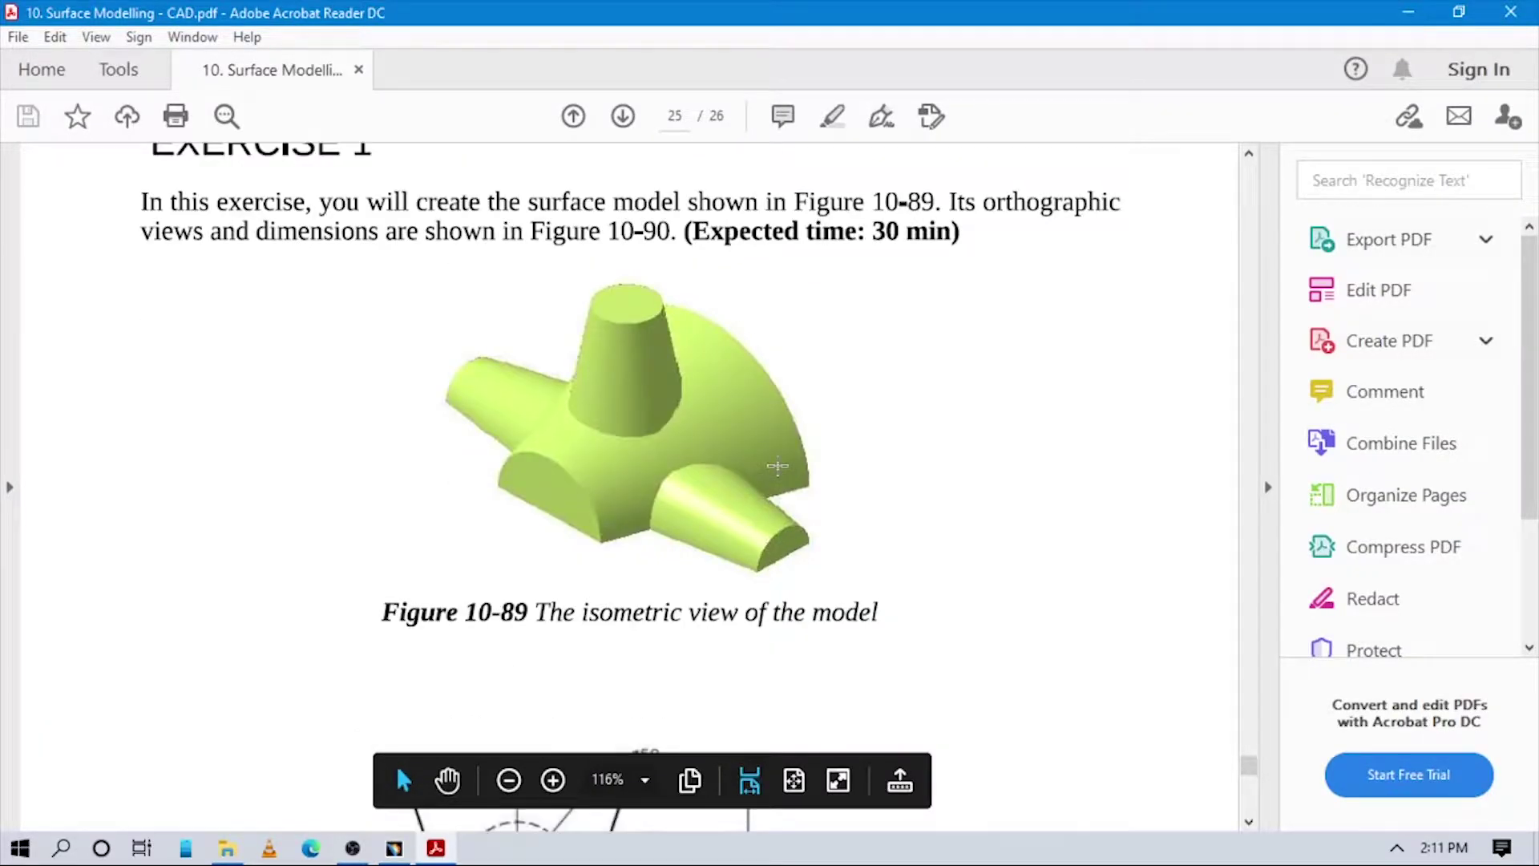
scroll(777, 467, "down", 5)
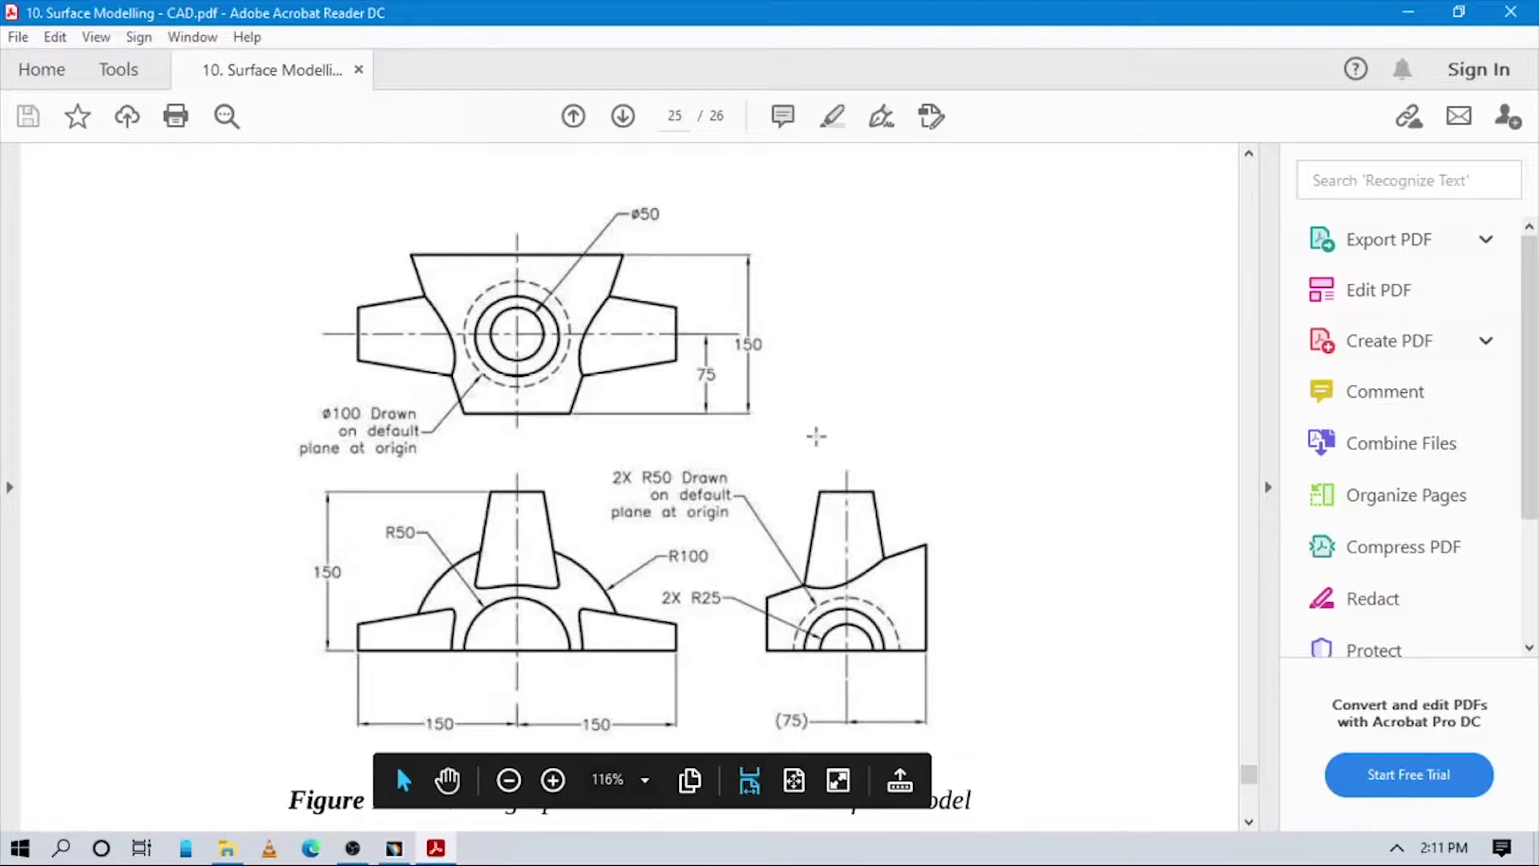
scroll(814, 433, "up", 2)
scroll(810, 433, "down", 2)
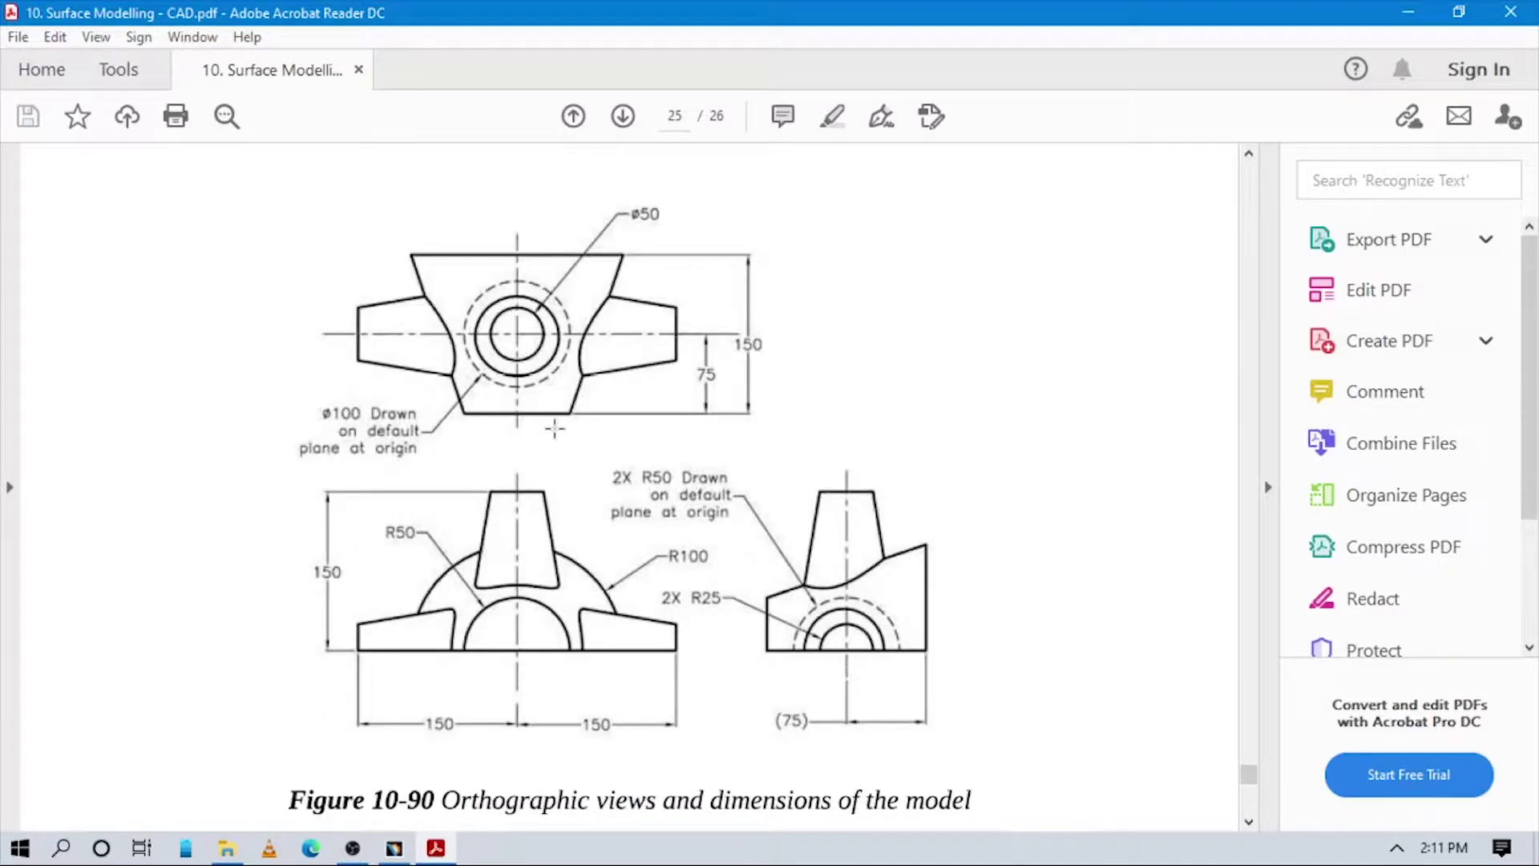
Step: Back in CATIA, create a positioned sketch on the axis system's YZ plane, with Point.1 as projection-point origin and orientation parallel to the y axis
left_click(393, 848)
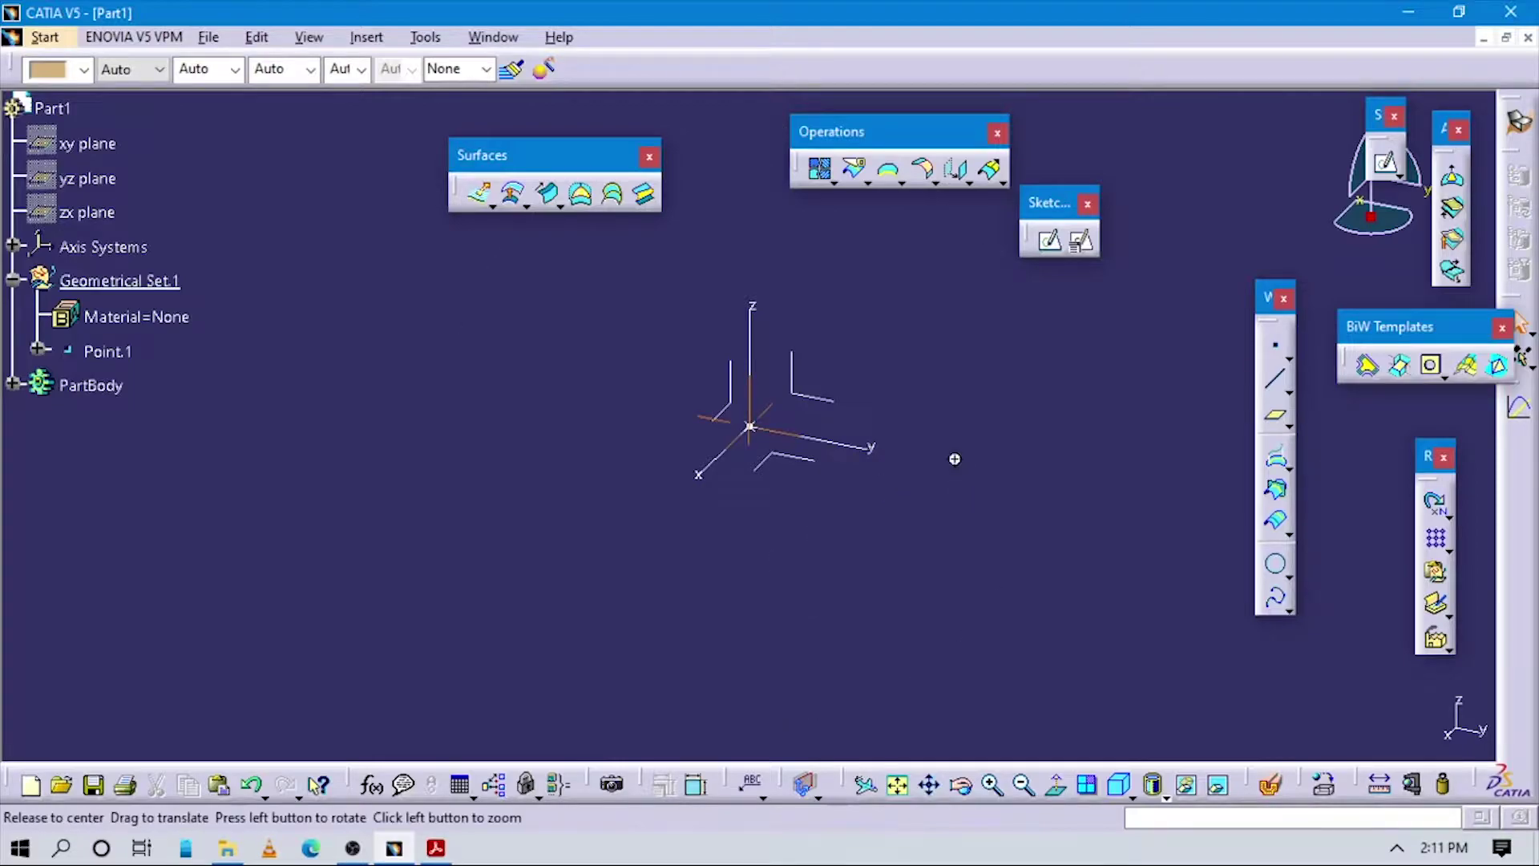
middle_click_drag(955, 454, 881, 528)
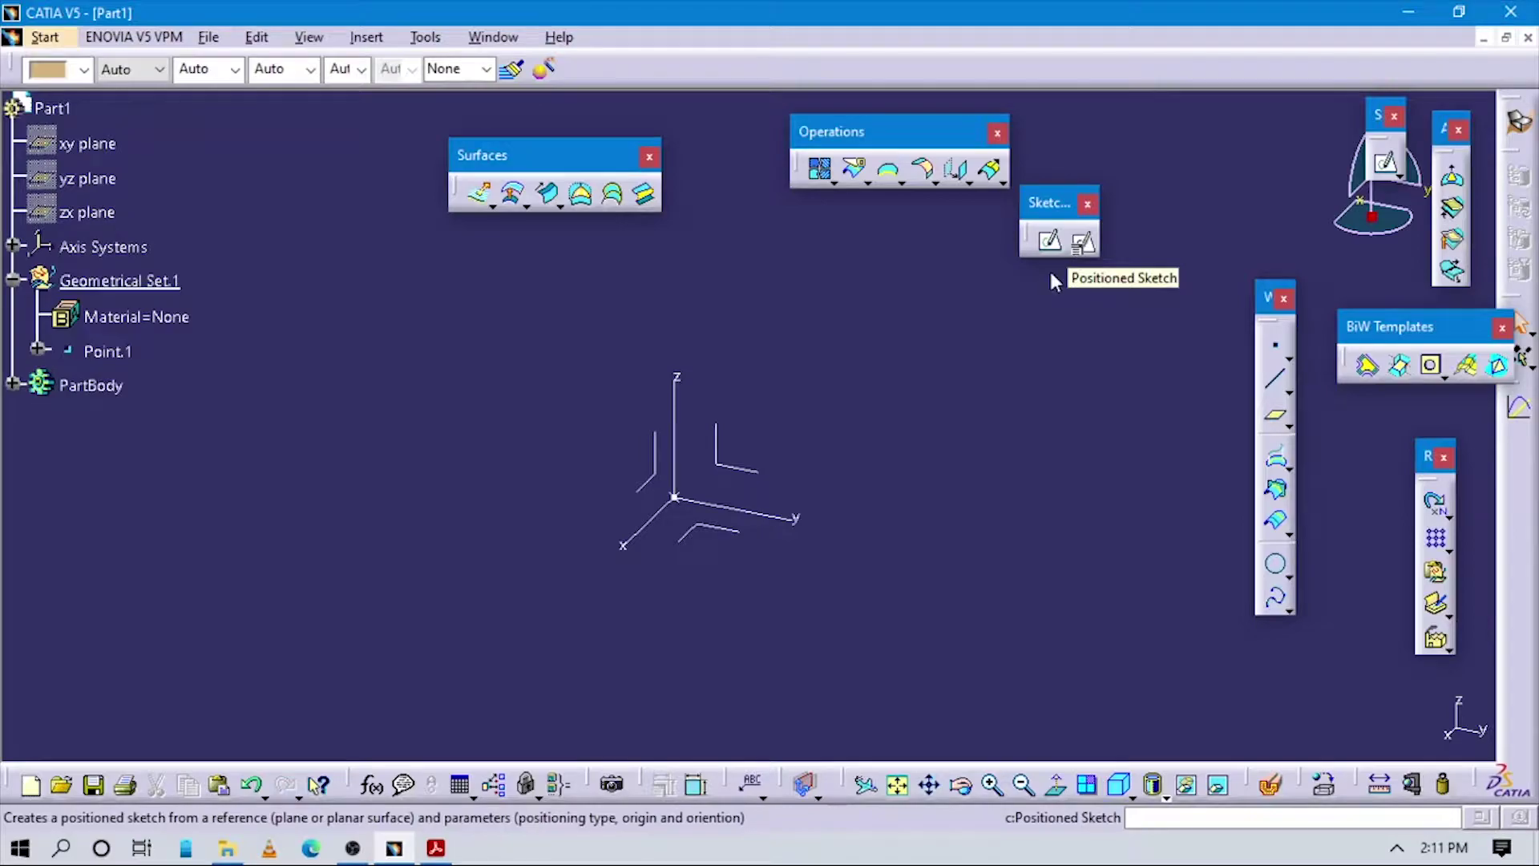
left_click(1082, 244)
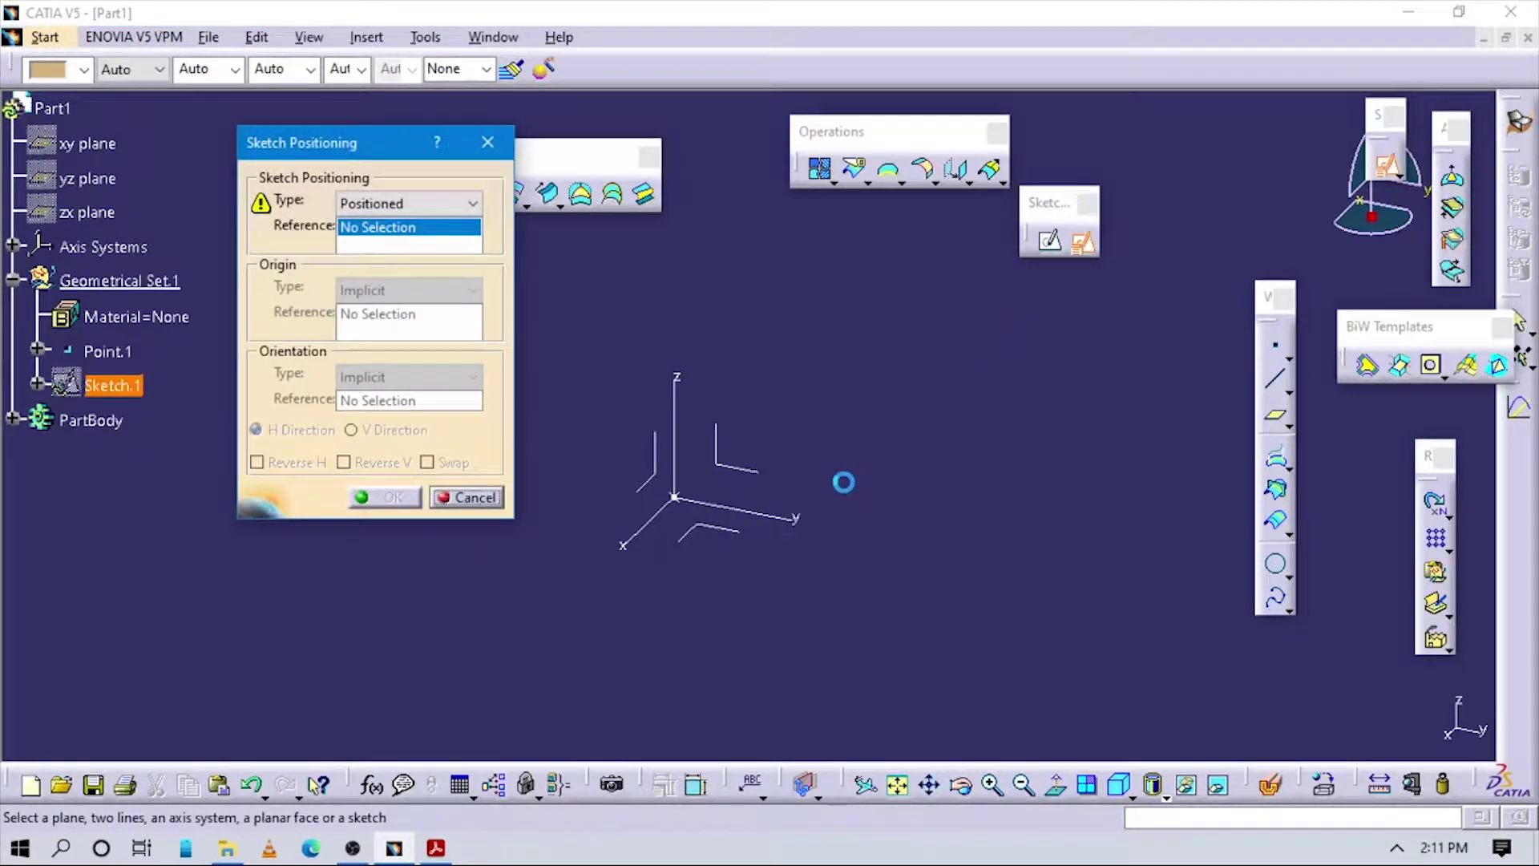
left_click(721, 449)
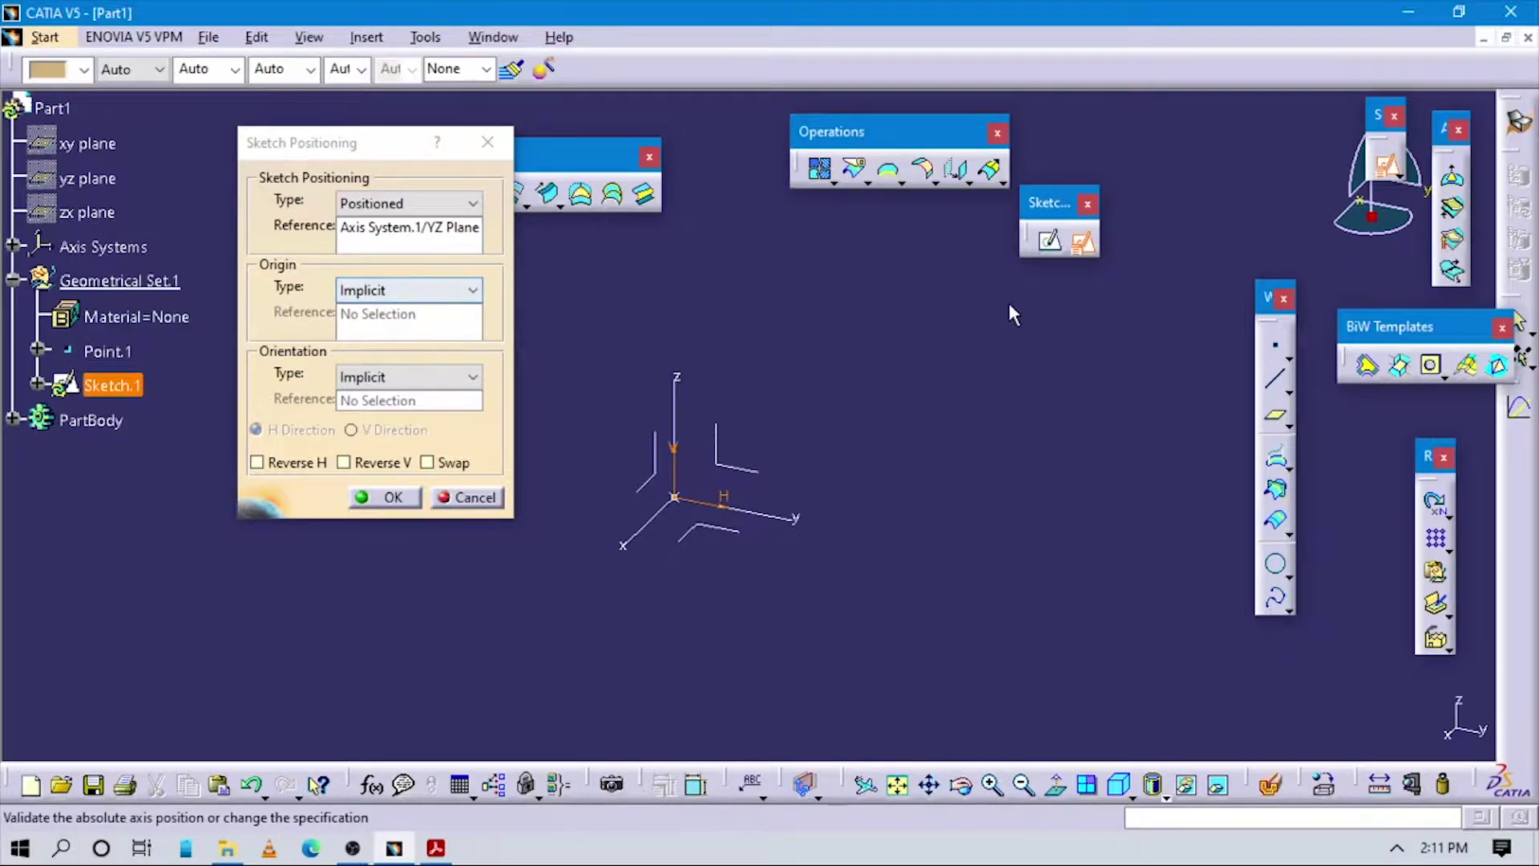
left_click(402, 289)
left_click(377, 338)
left_click(107, 353)
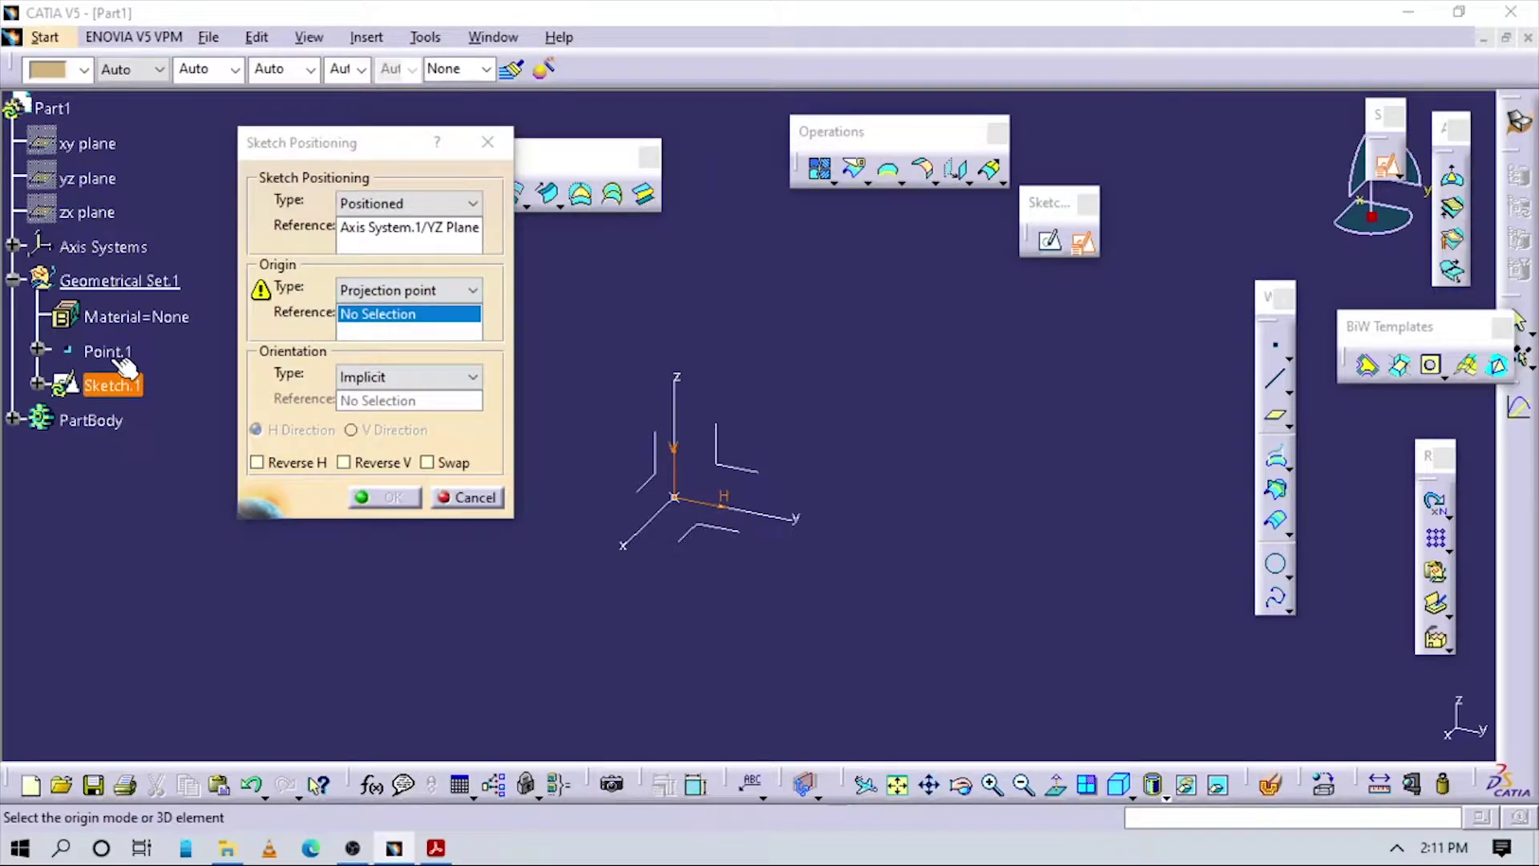
left_click(361, 374)
left_click(405, 500)
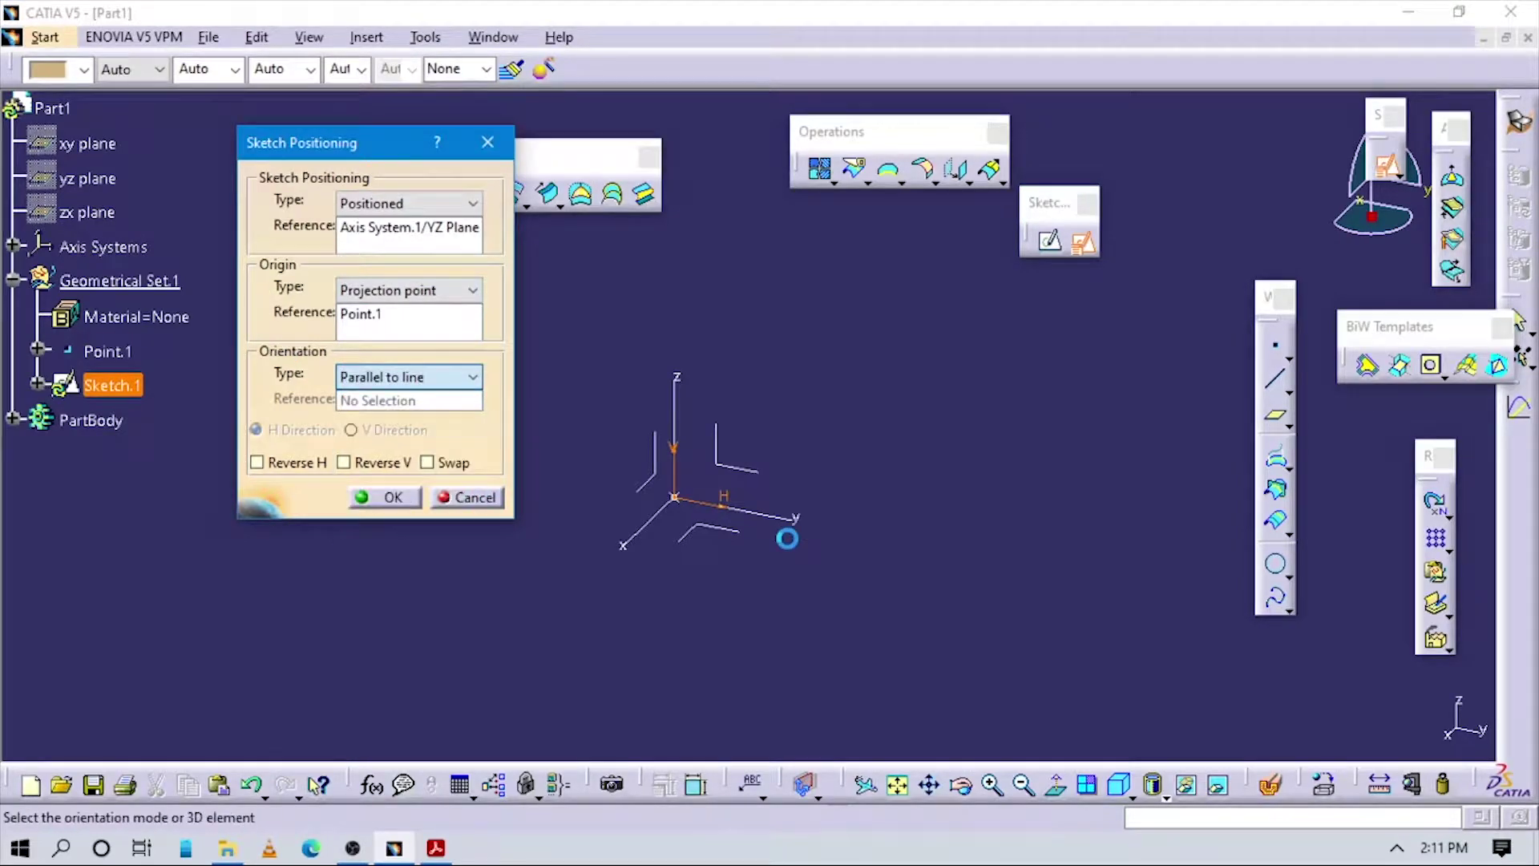
left_click(776, 521)
left_click(388, 497)
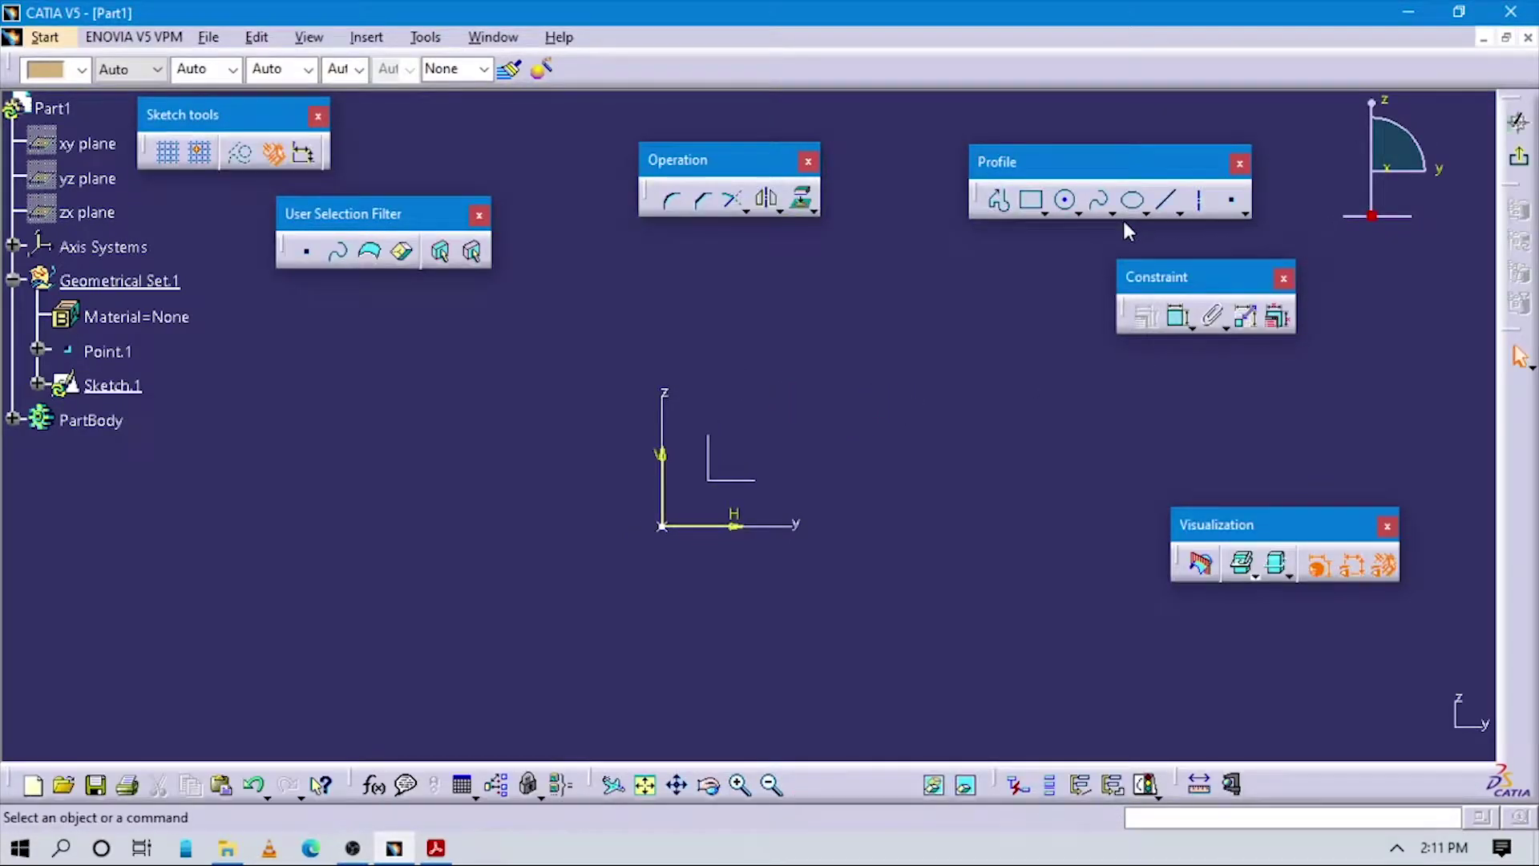
Step: Sketch a semicircular arc of about 97 mm radius above the horizontal axis, centred on the sketch origin
left_click(1077, 212)
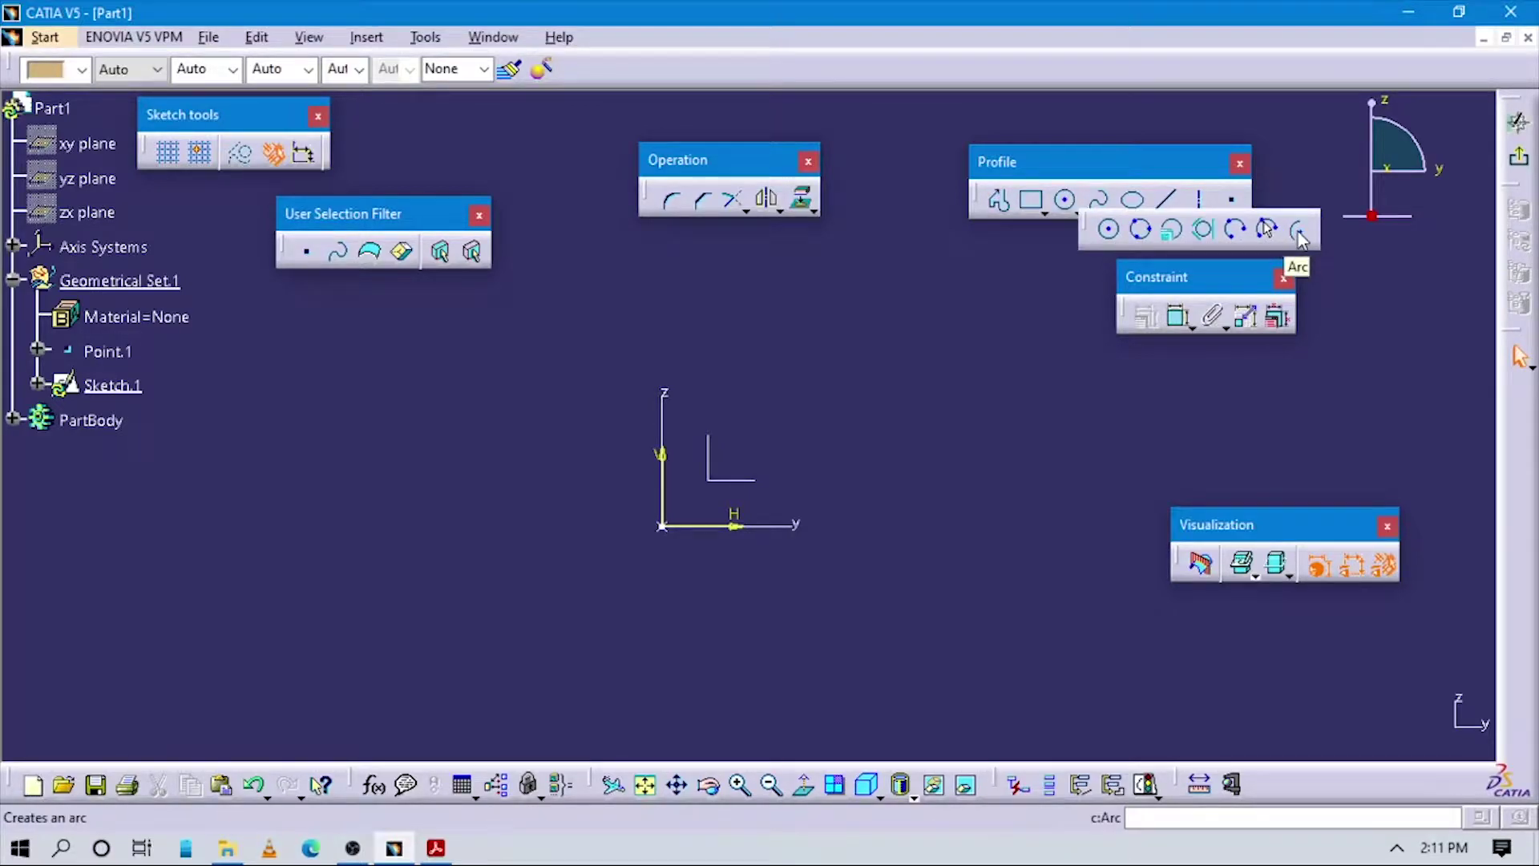
left_click(1298, 232)
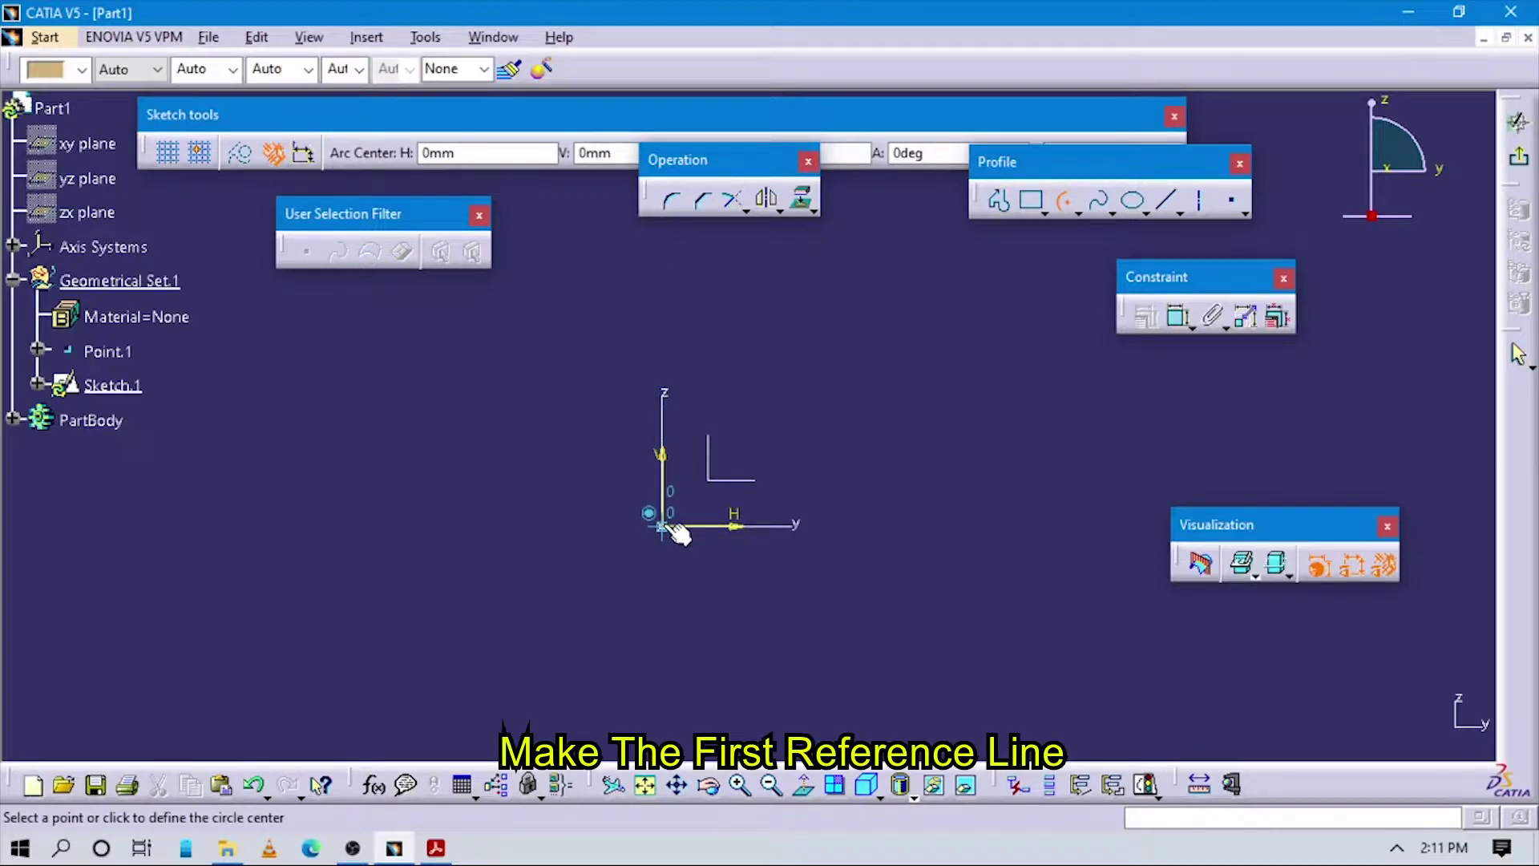
left_click(671, 529)
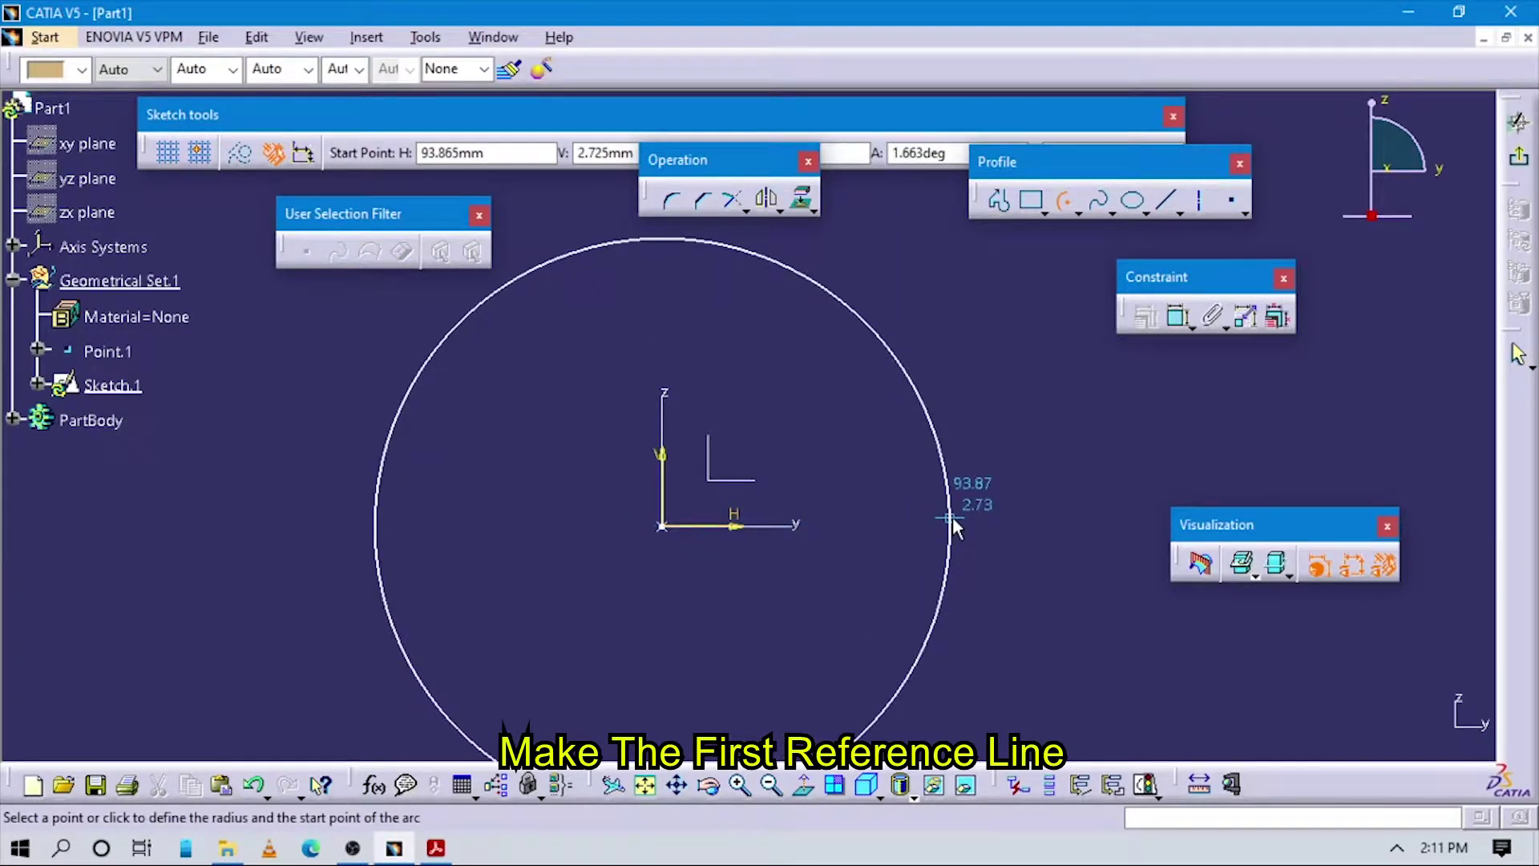
left_click(958, 525)
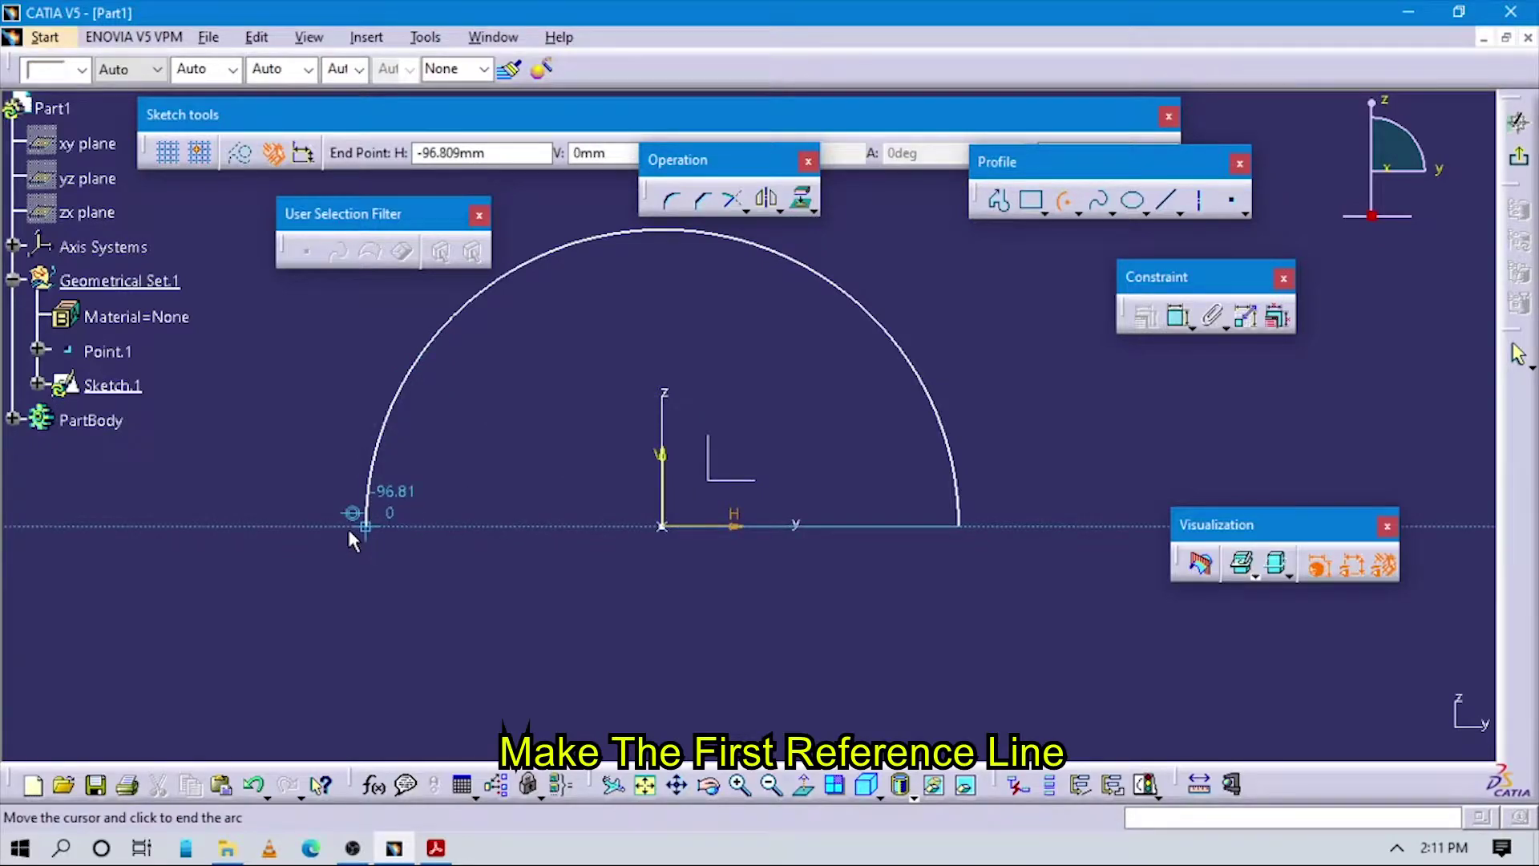
left_click(350, 529)
Step: Check the arc dimensions in the PDF and, back in CATIA, constrain the semicircular arc's radius to 50 mm
key("alt+Tab")
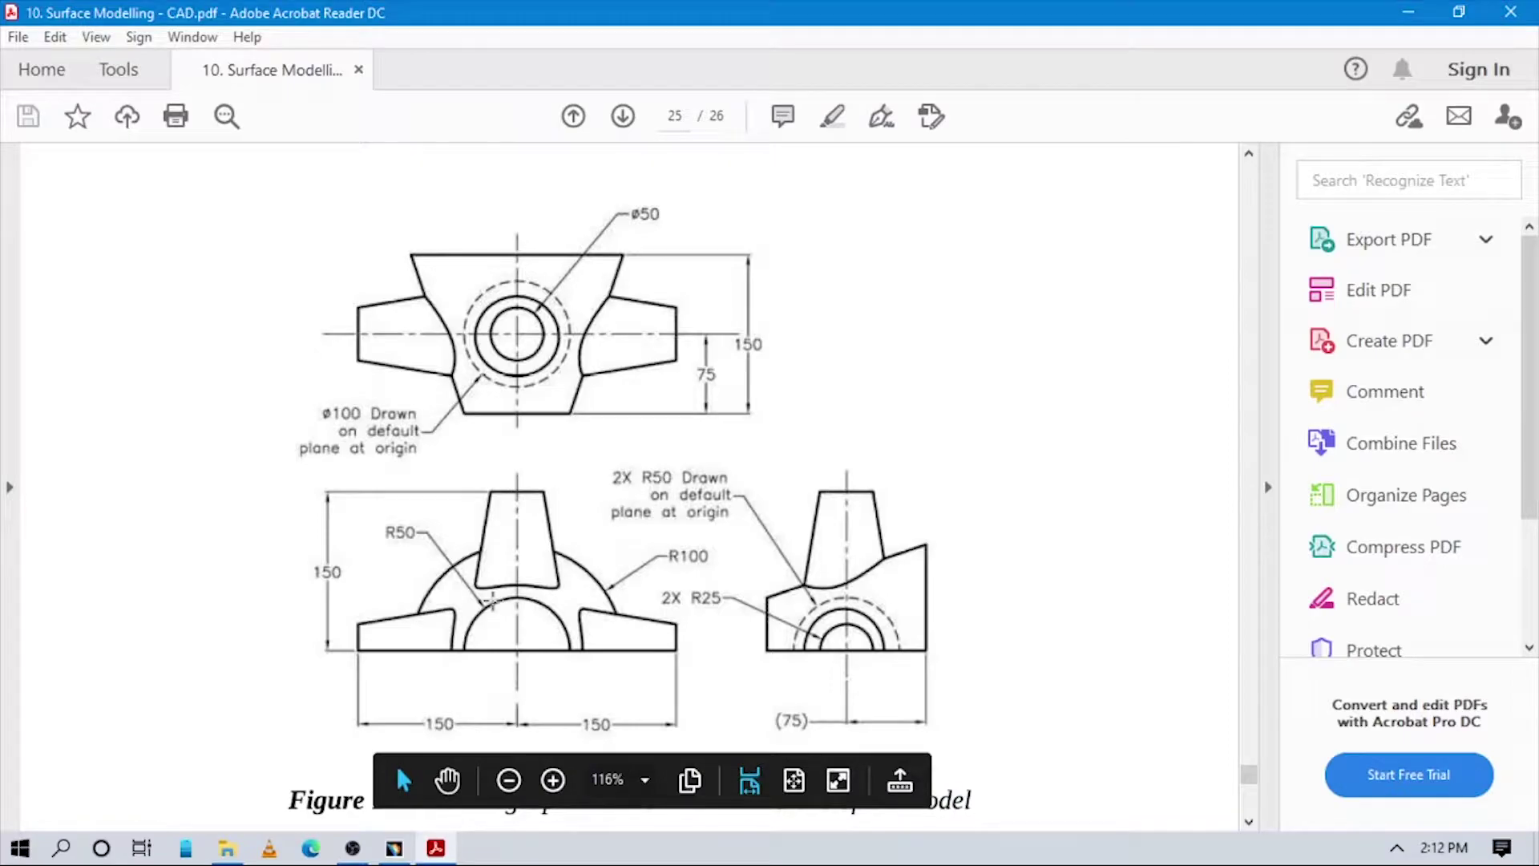
key("alt+Tab")
left_click(1038, 487)
left_click(1179, 318)
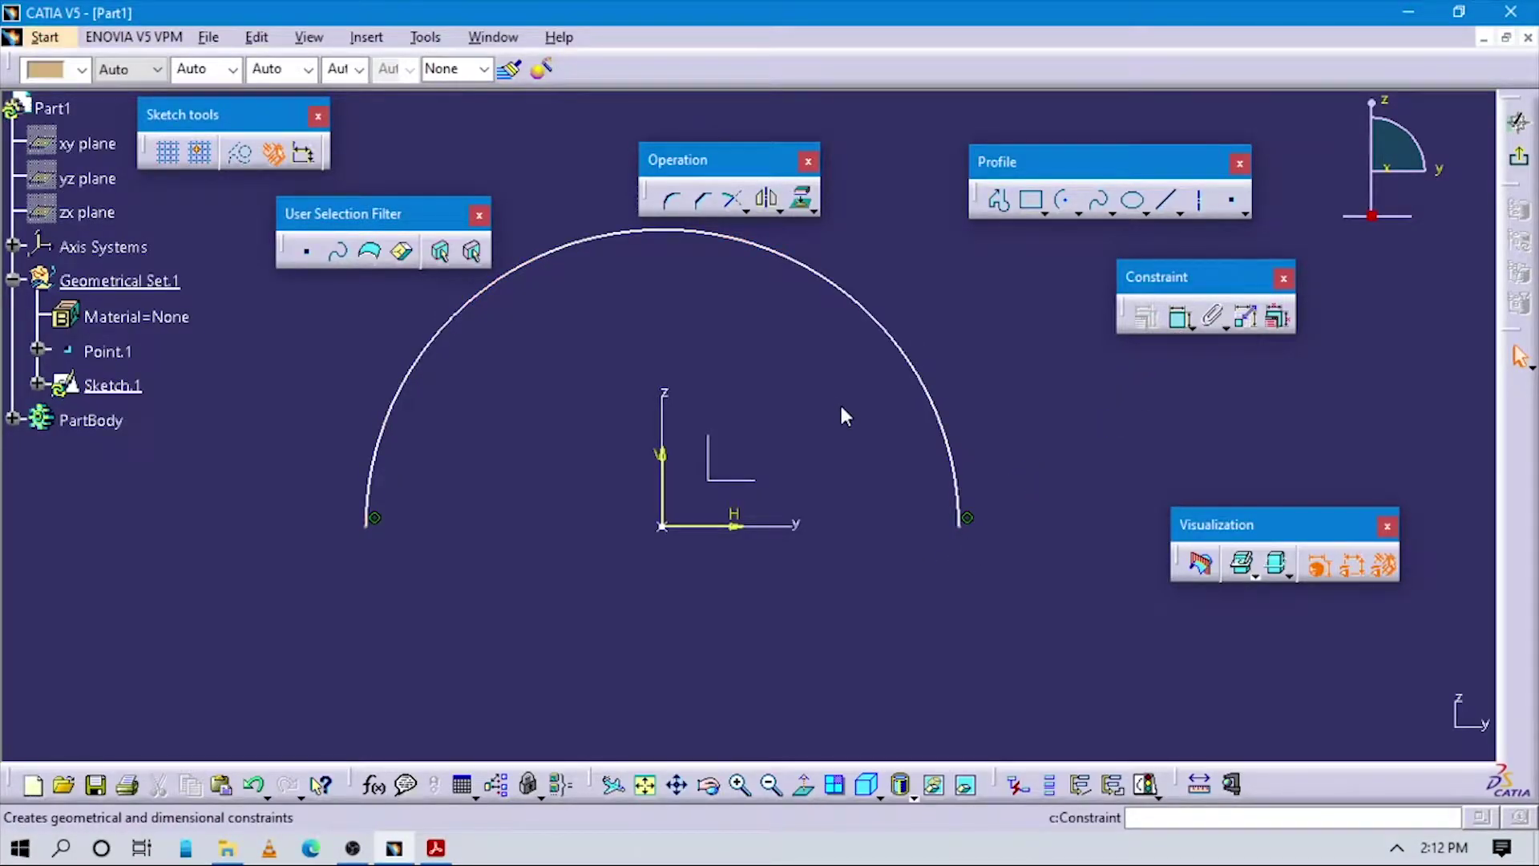
left_click(940, 341)
left_click(967, 323)
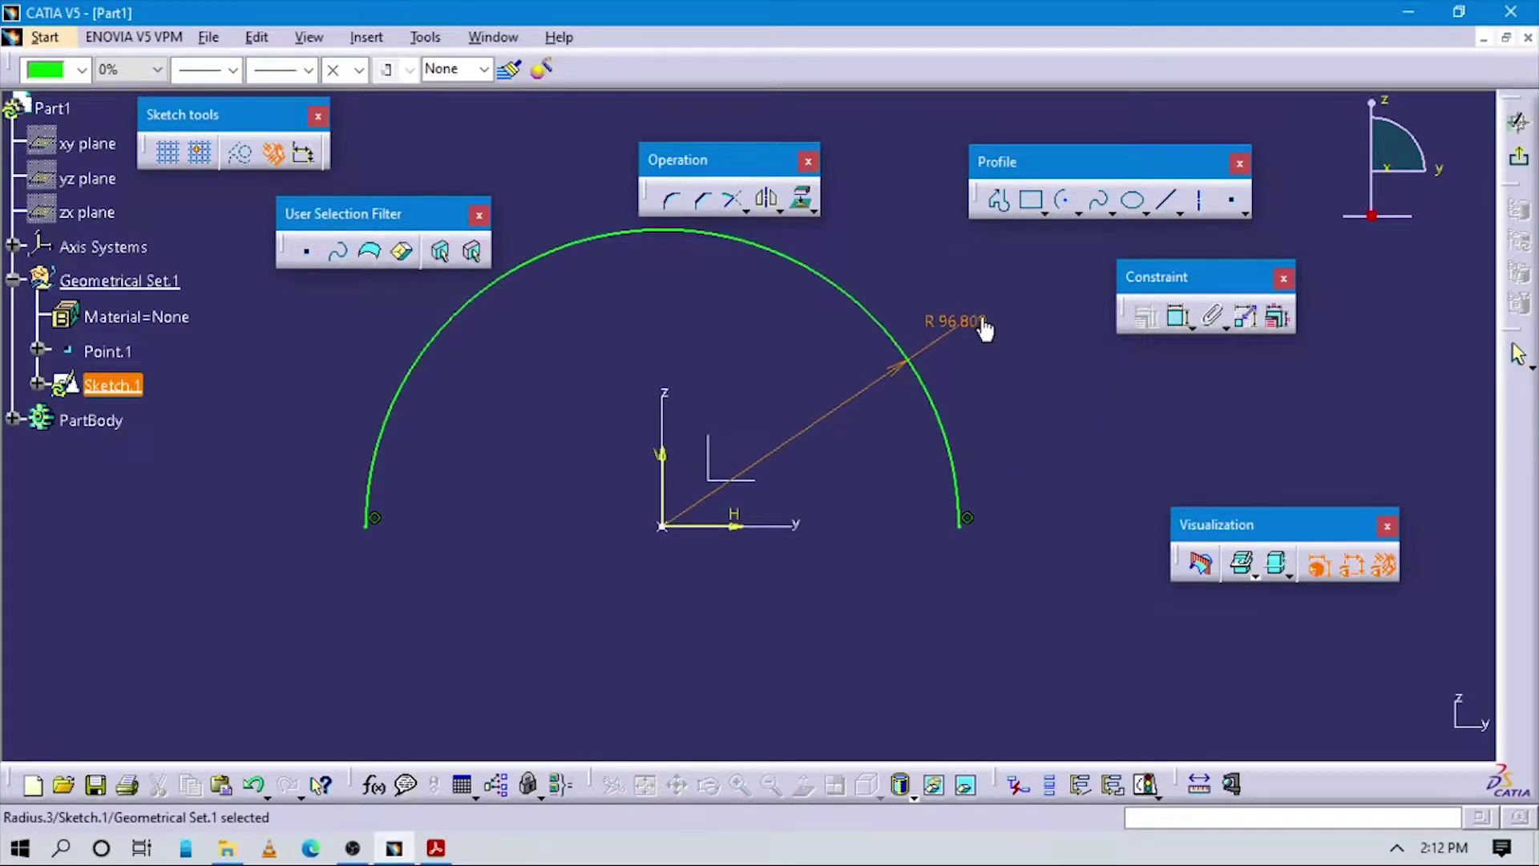
double_click(982, 319)
key("Escape")
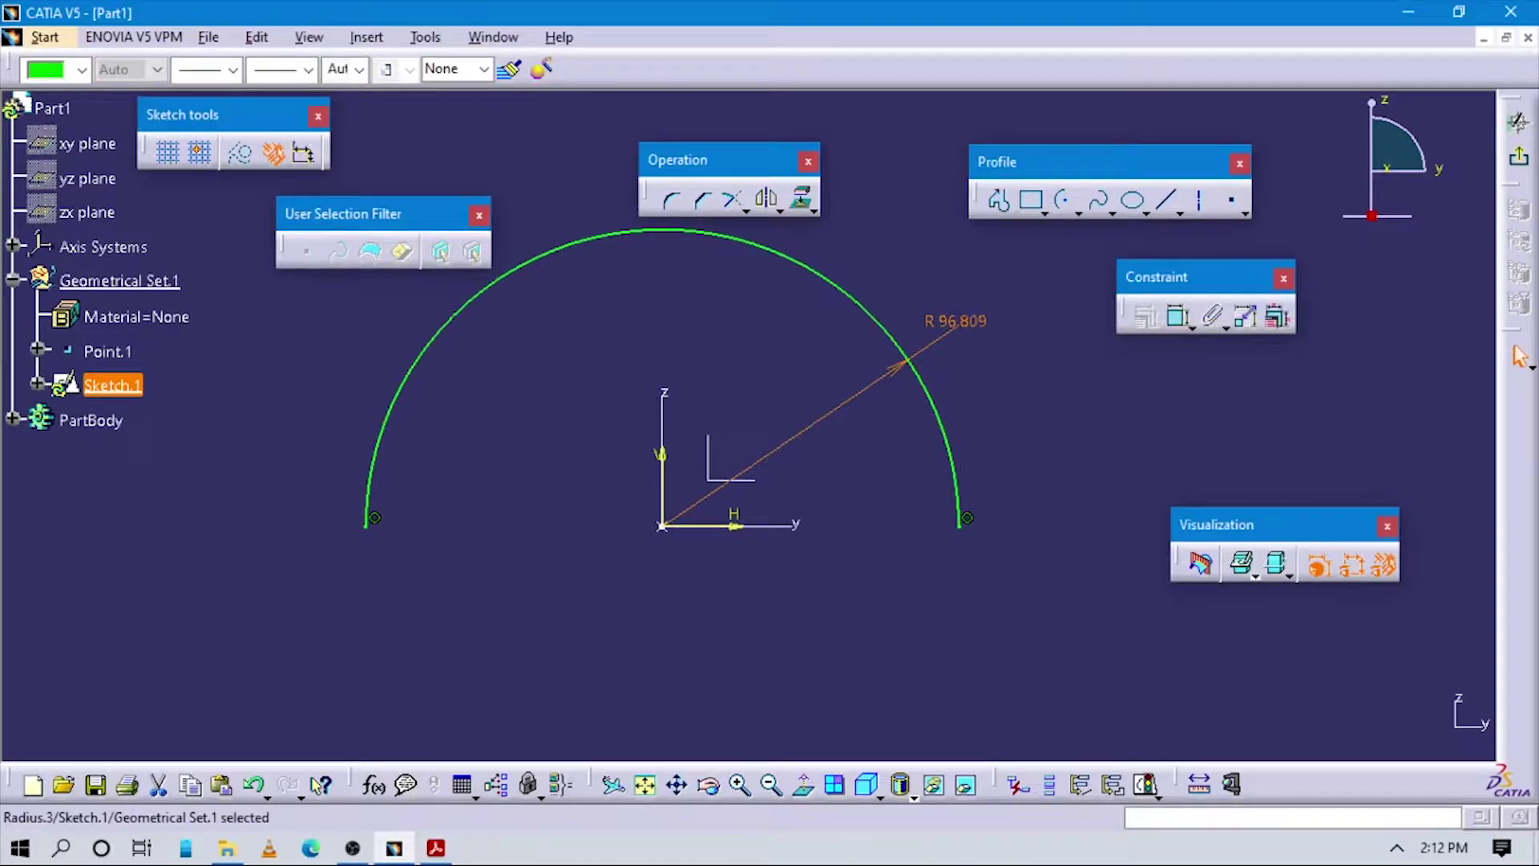
key("alt+Tab")
key("alt+Tab")
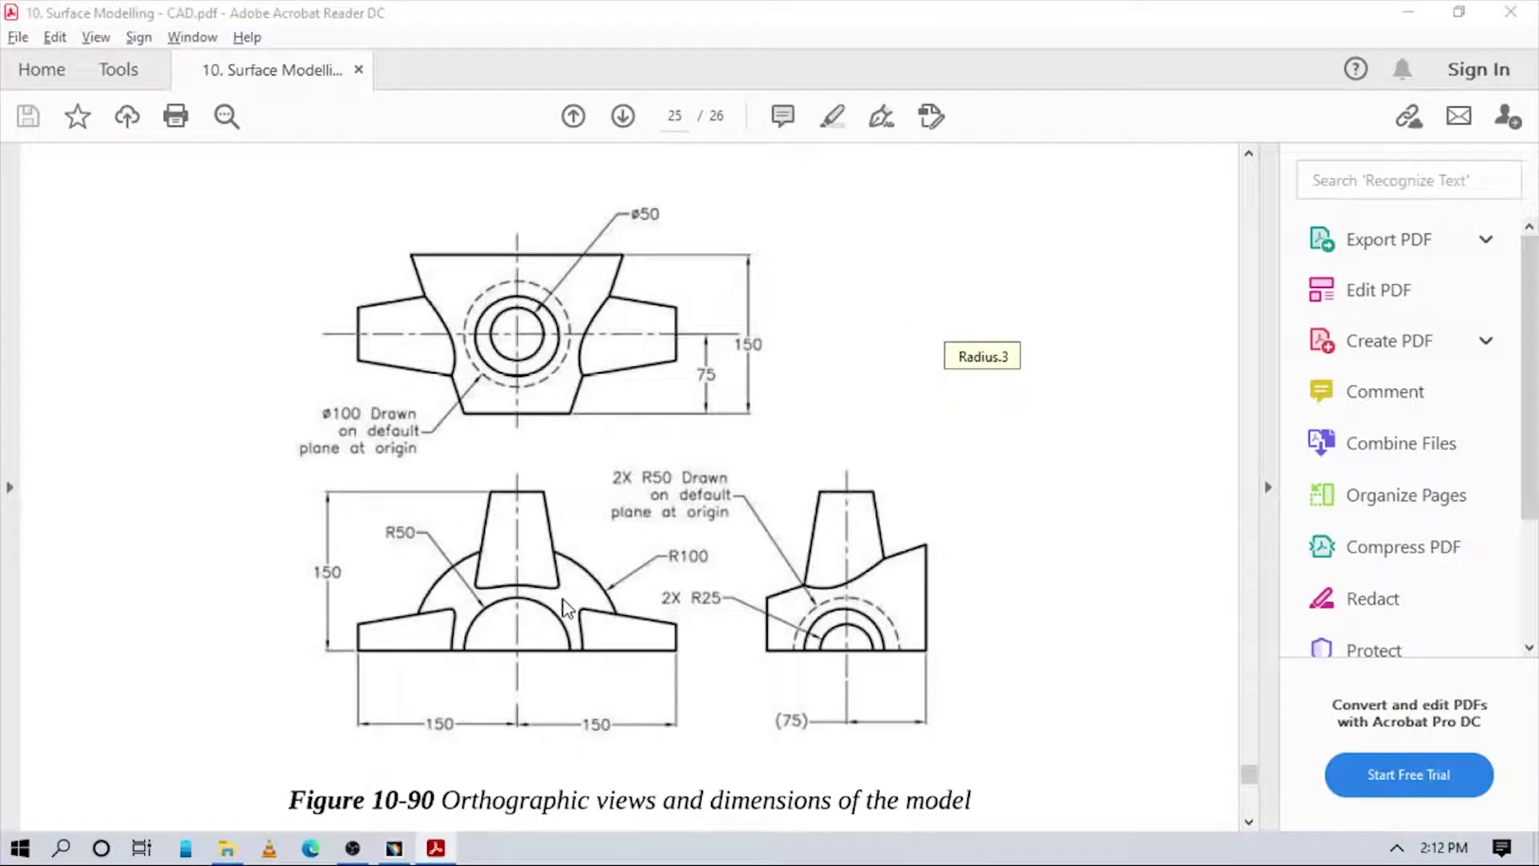
middle_click_drag(808, 460, 863, 546)
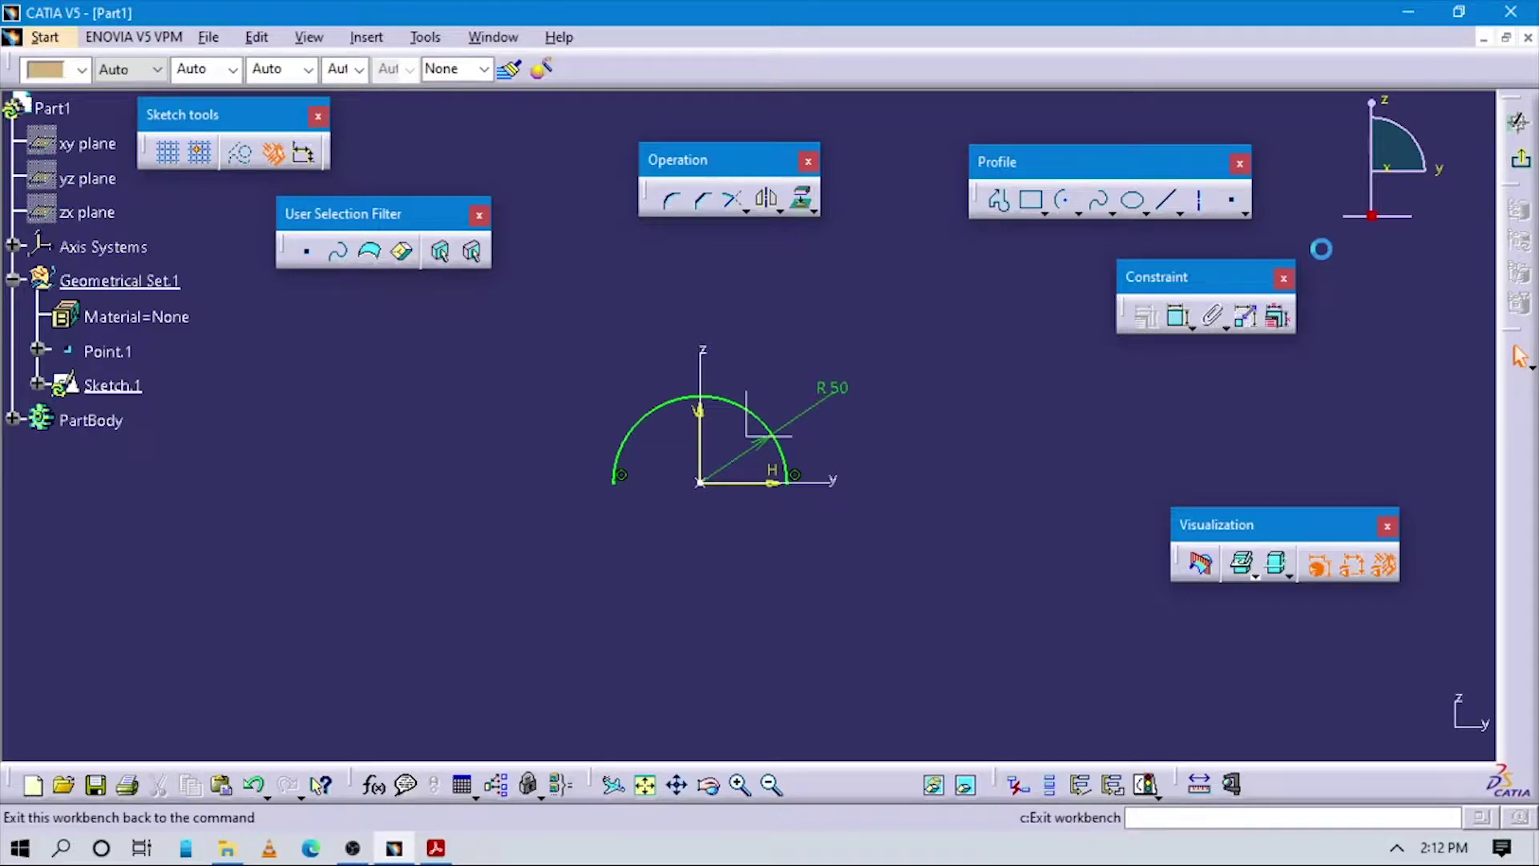
mouse_move(800, 622)
middle_mouse_down()
mouse_move(886, 567)
mouse_move(874, 457)
mouse_move(803, 517)
middle_mouse_up()
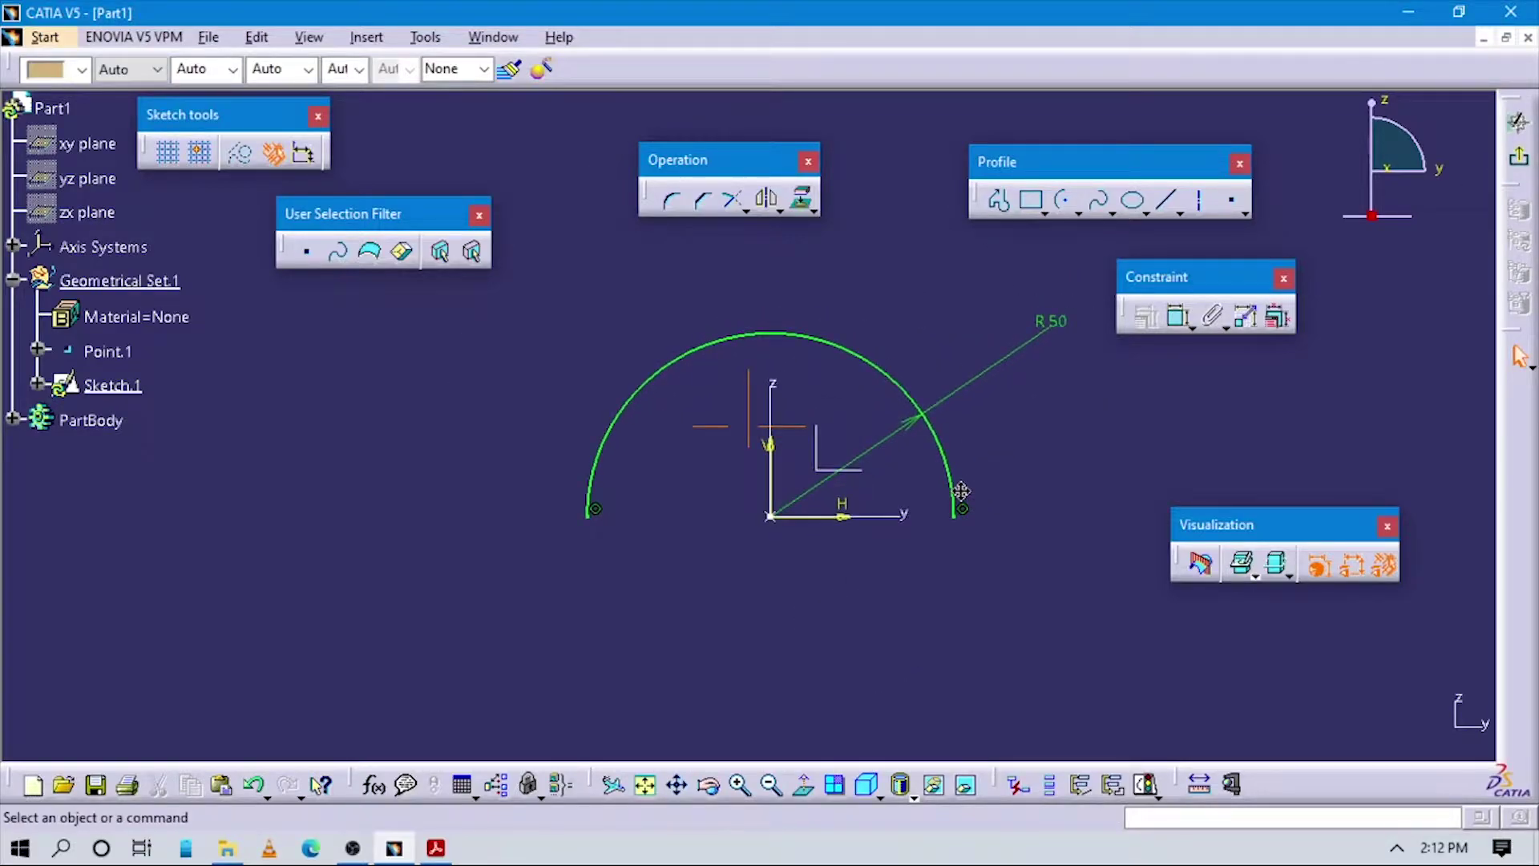
mouse_move(900, 598)
middle_mouse_down()
mouse_move(921, 612)
mouse_move(1014, 487)
middle_mouse_up()
Step: Recheck the orthographic views in the PDF and, back in CATIA, exit the arc sketch
key("alt+Tab")
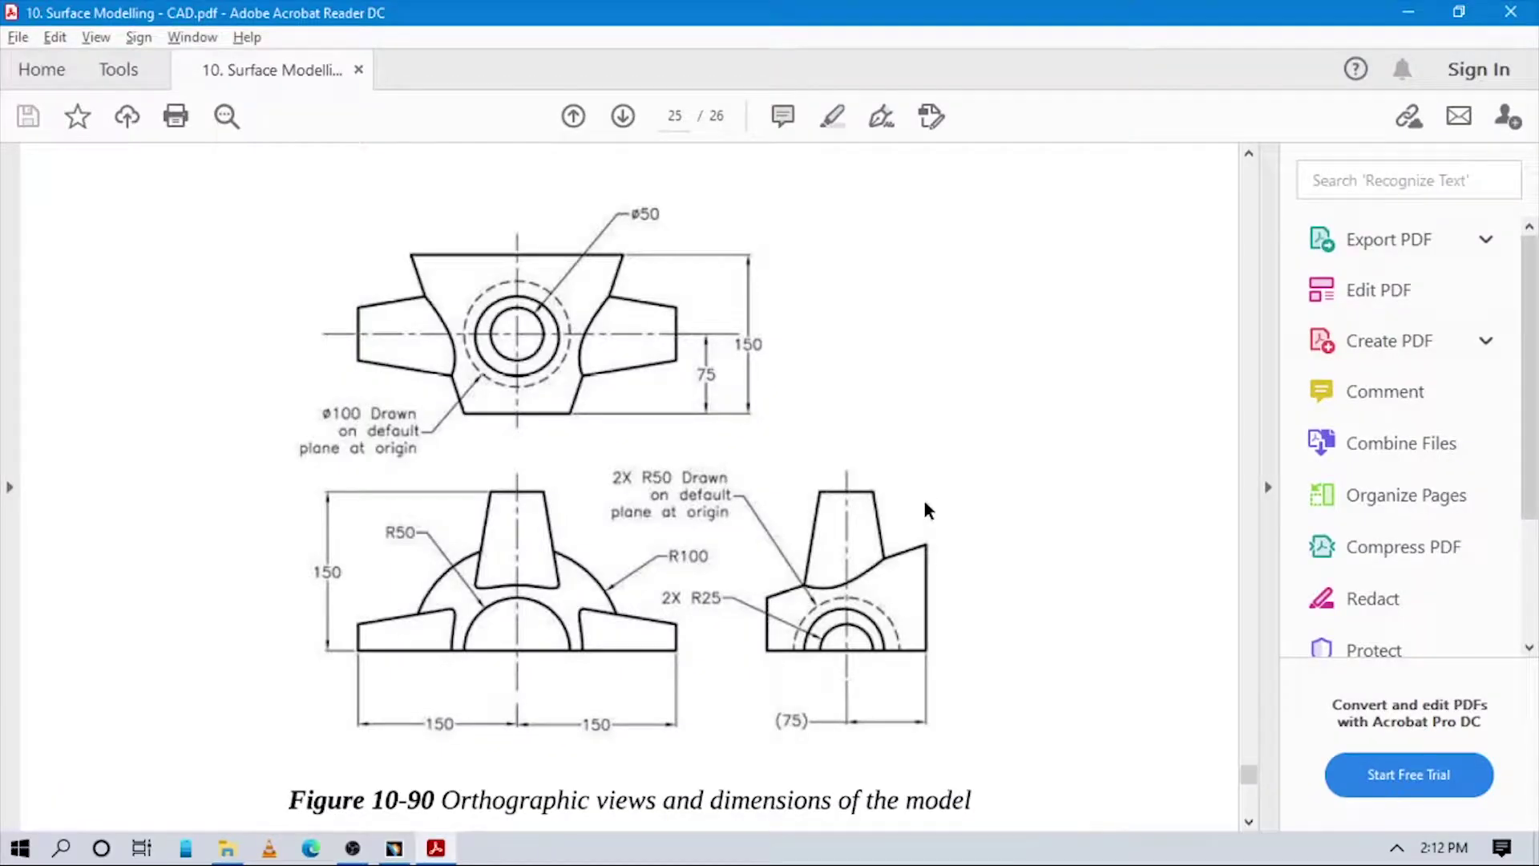
key("alt+Tab")
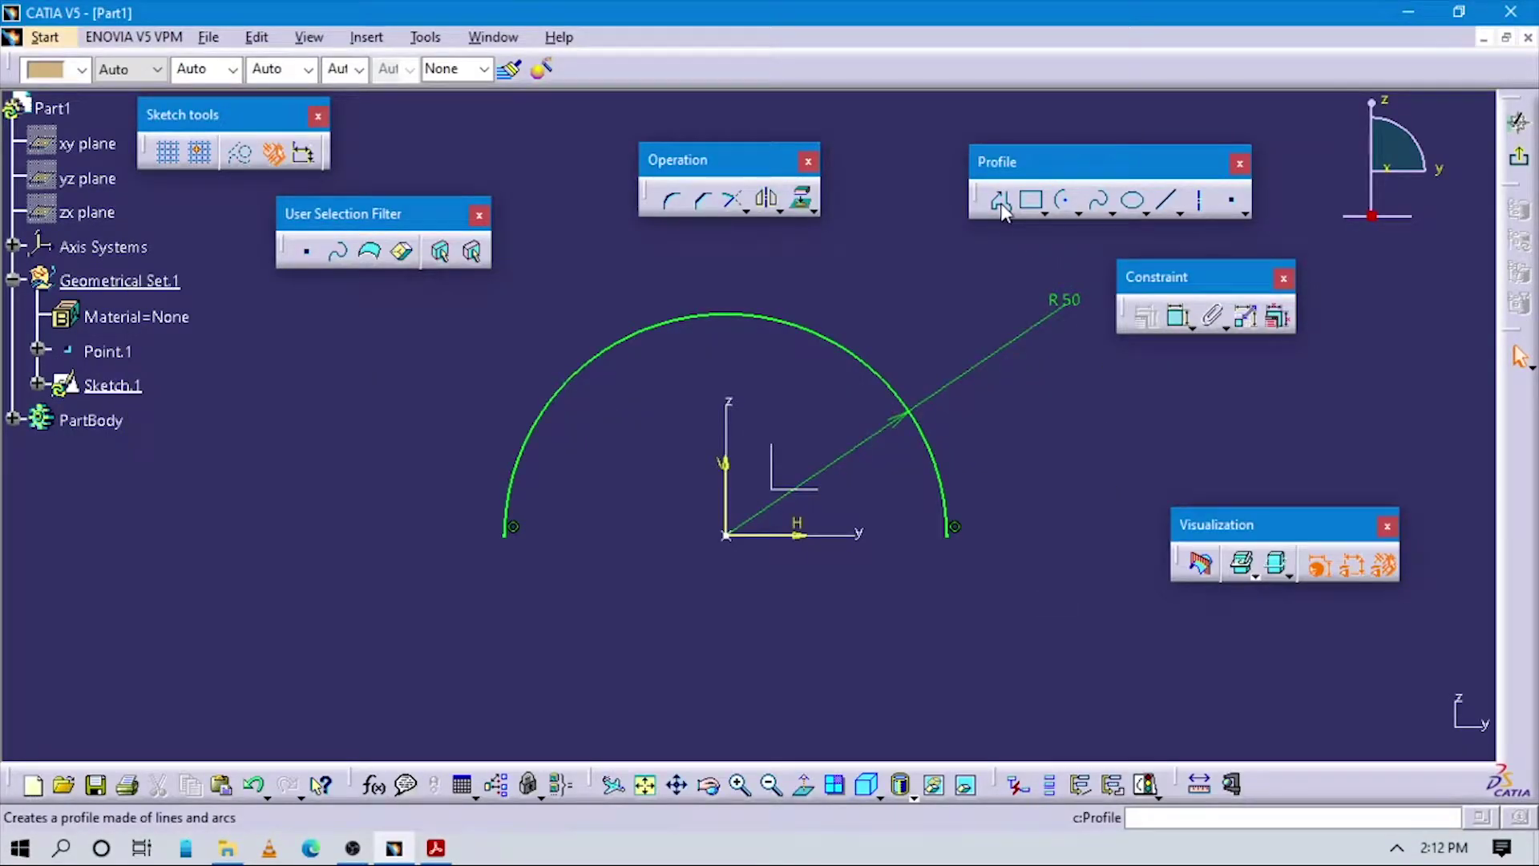
left_click(1518, 157)
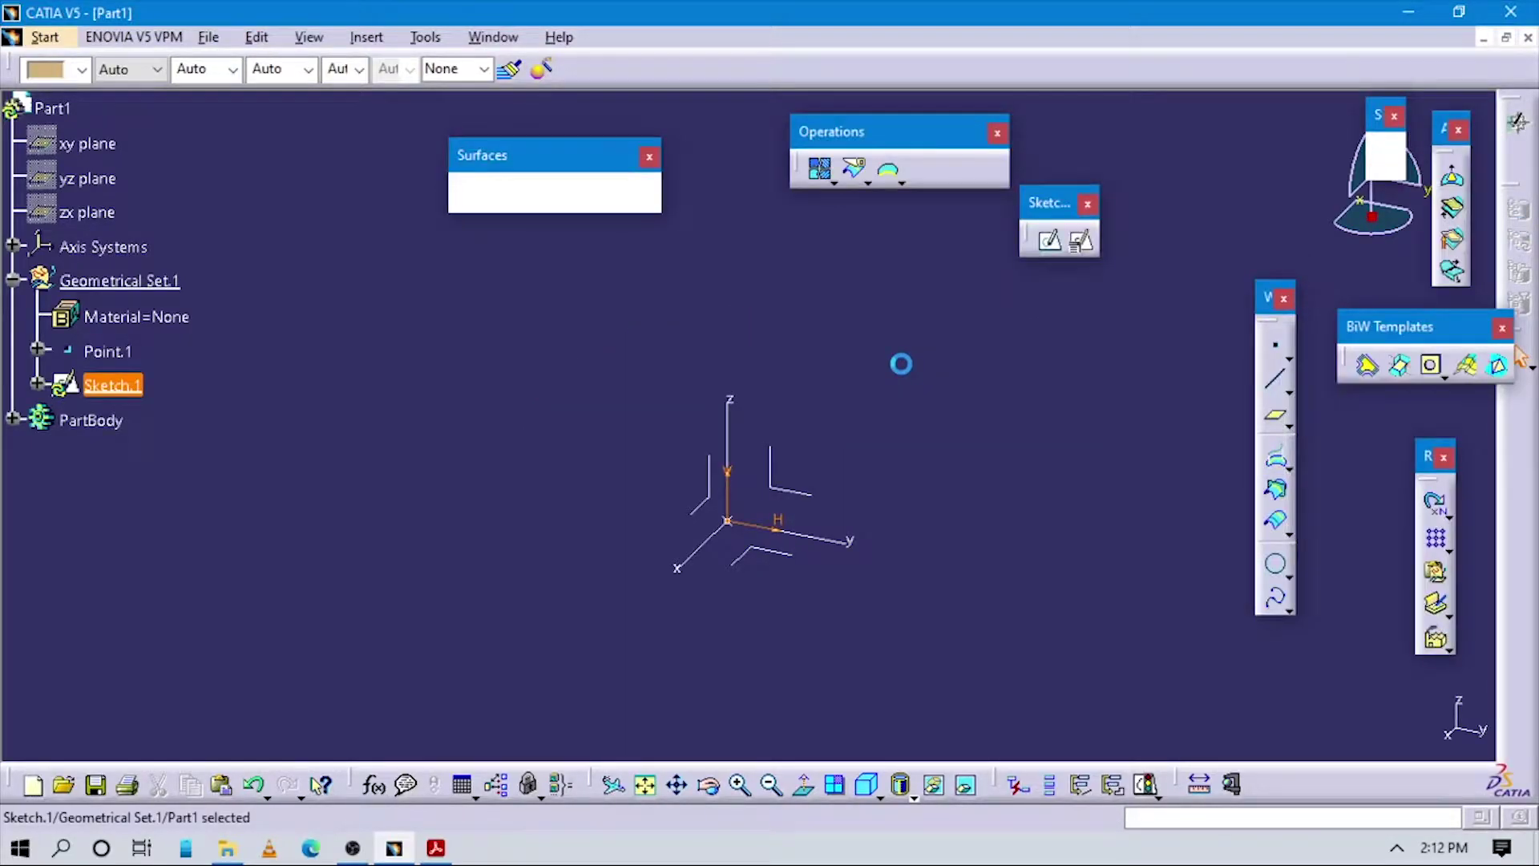
mouse_move(996, 449)
middle_mouse_down()
mouse_move(1002, 501)
mouse_move(956, 535)
middle_mouse_up()
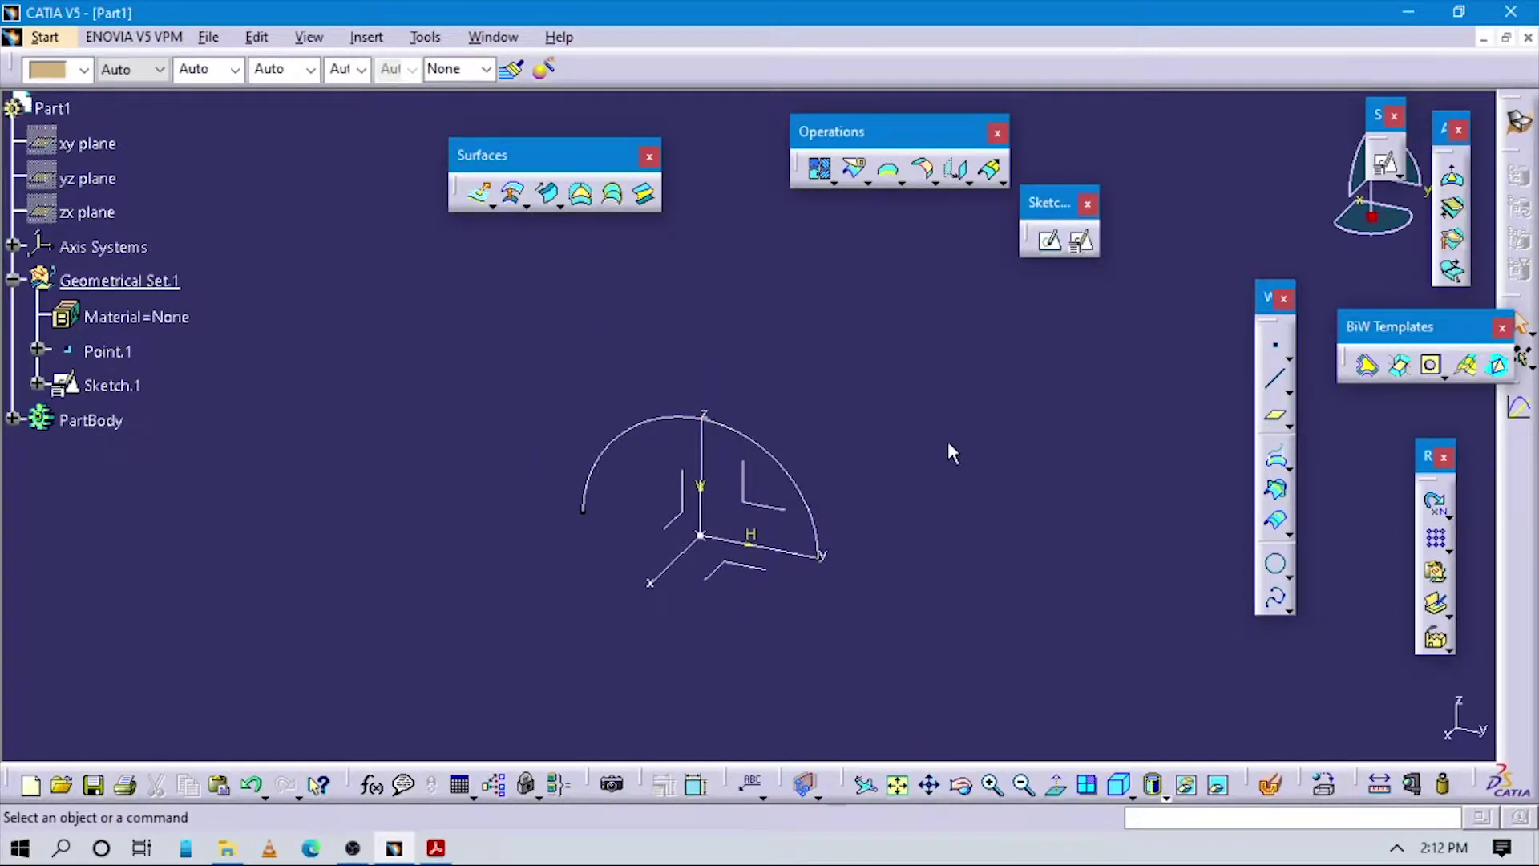
middle_click_drag(940, 473, 924, 454)
middle_click_drag(918, 529, 902, 428)
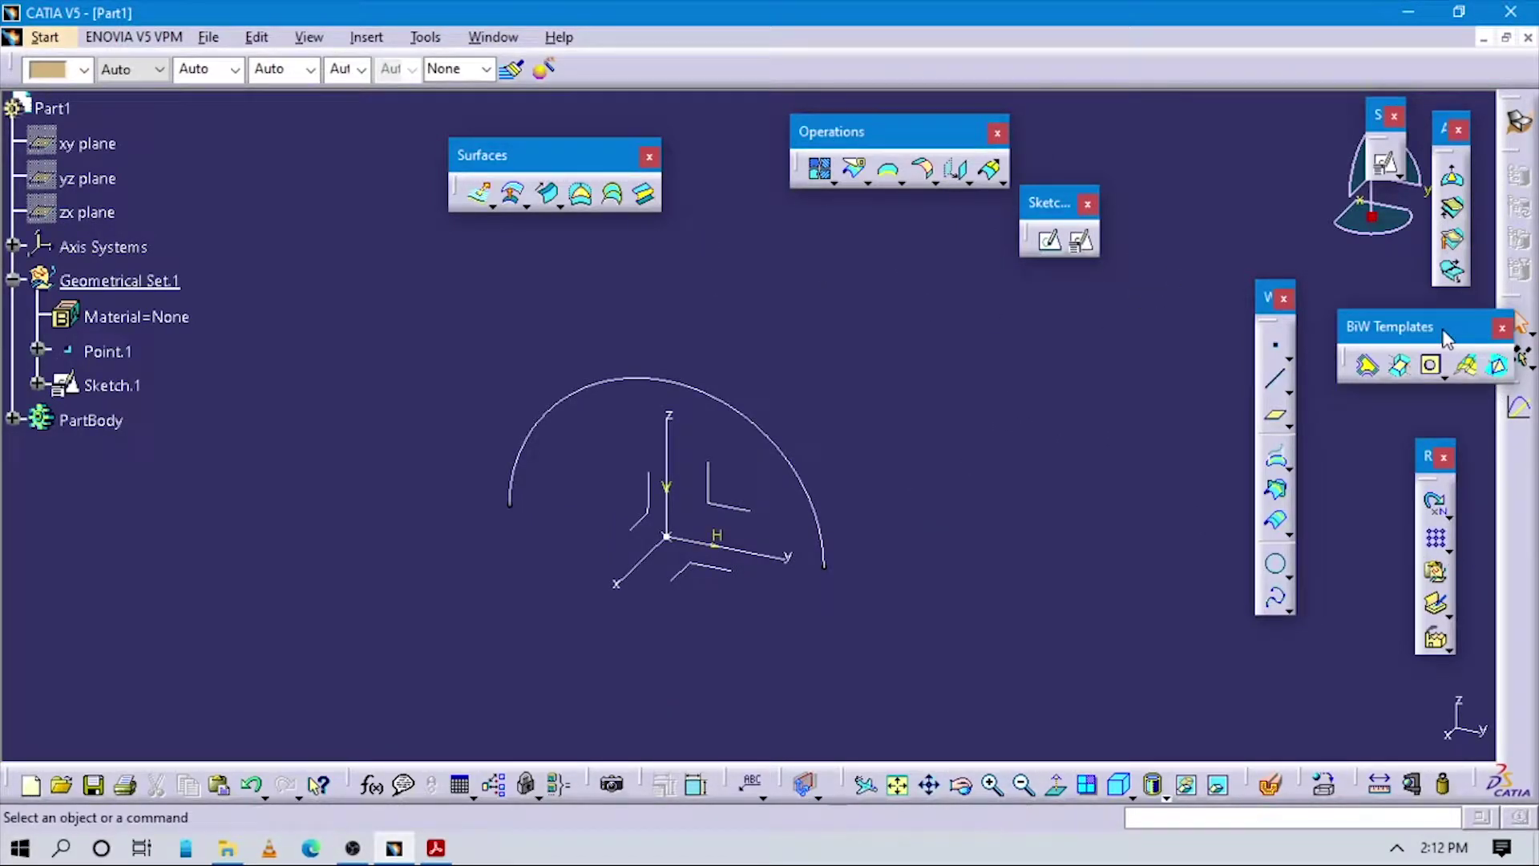
Step: Move the BiW Templates toolbar beside the Operations toolbar and browse the available insert commands
left_click_drag(1445, 332, 1257, 142)
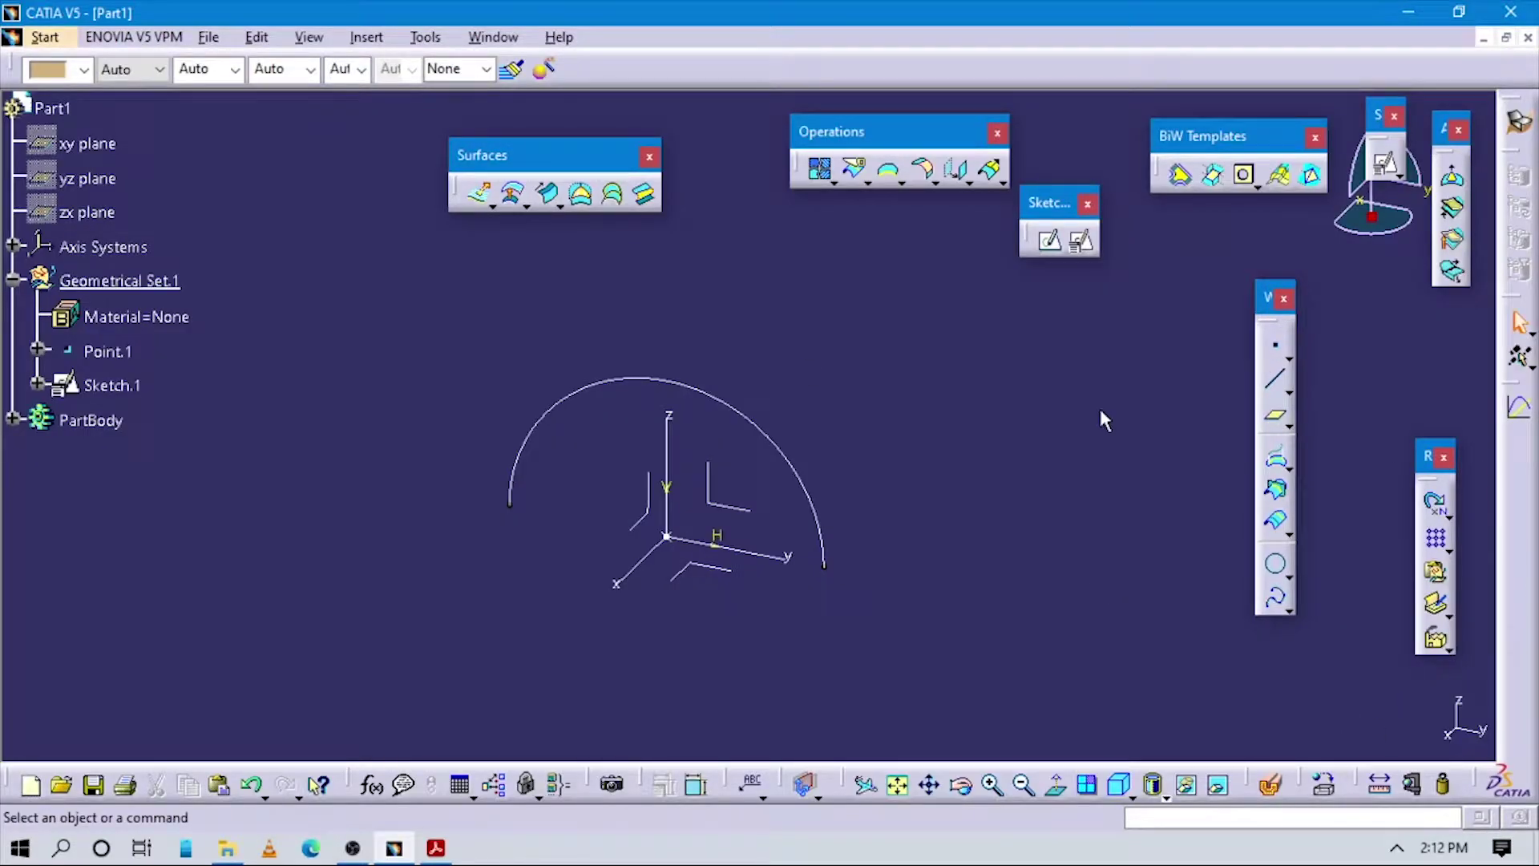
left_click(378, 40)
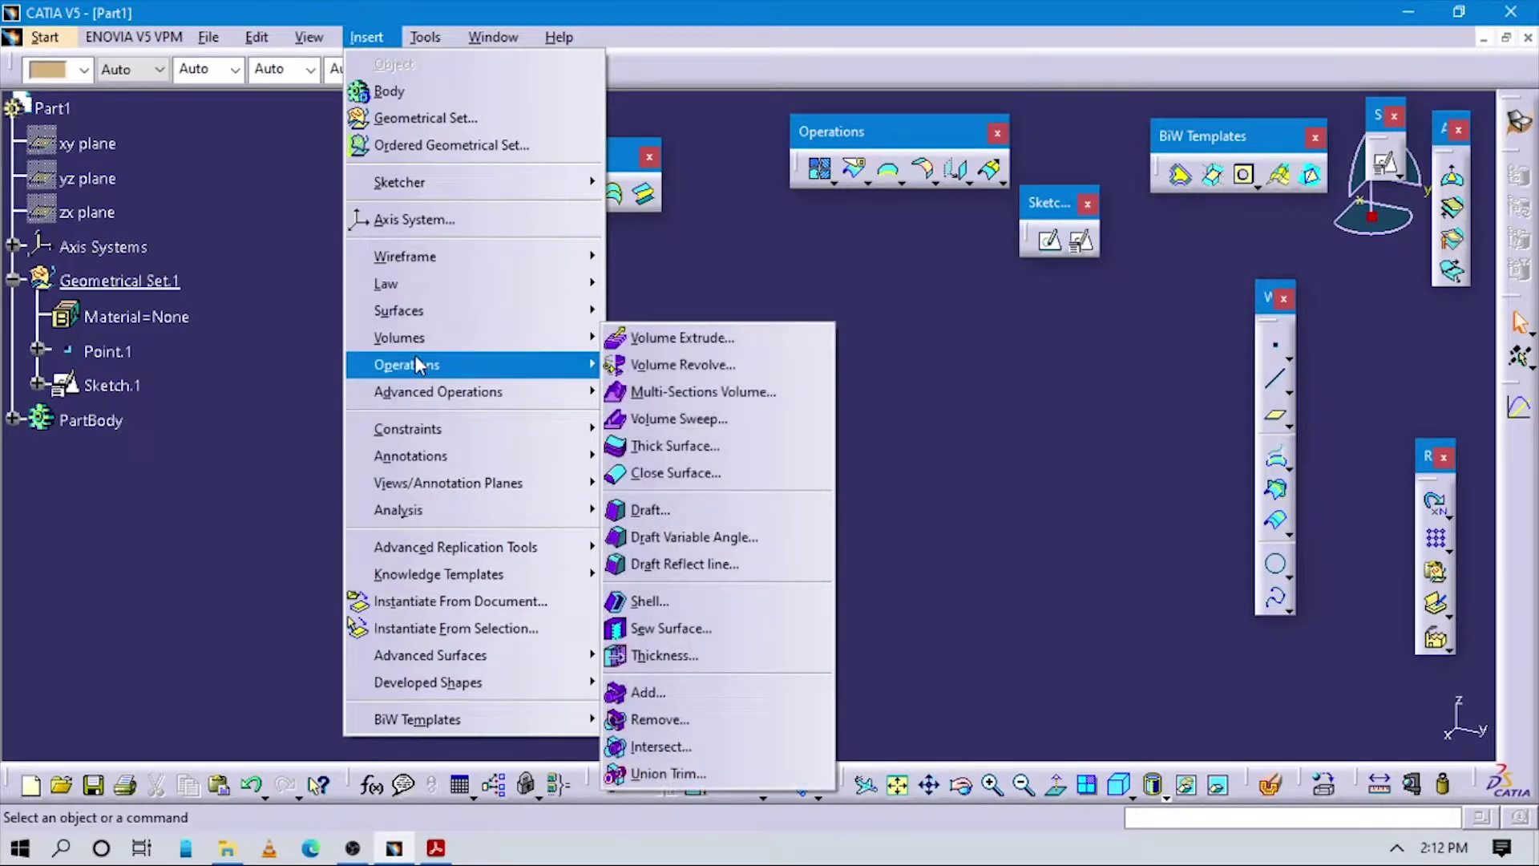
mouse_move(421, 390)
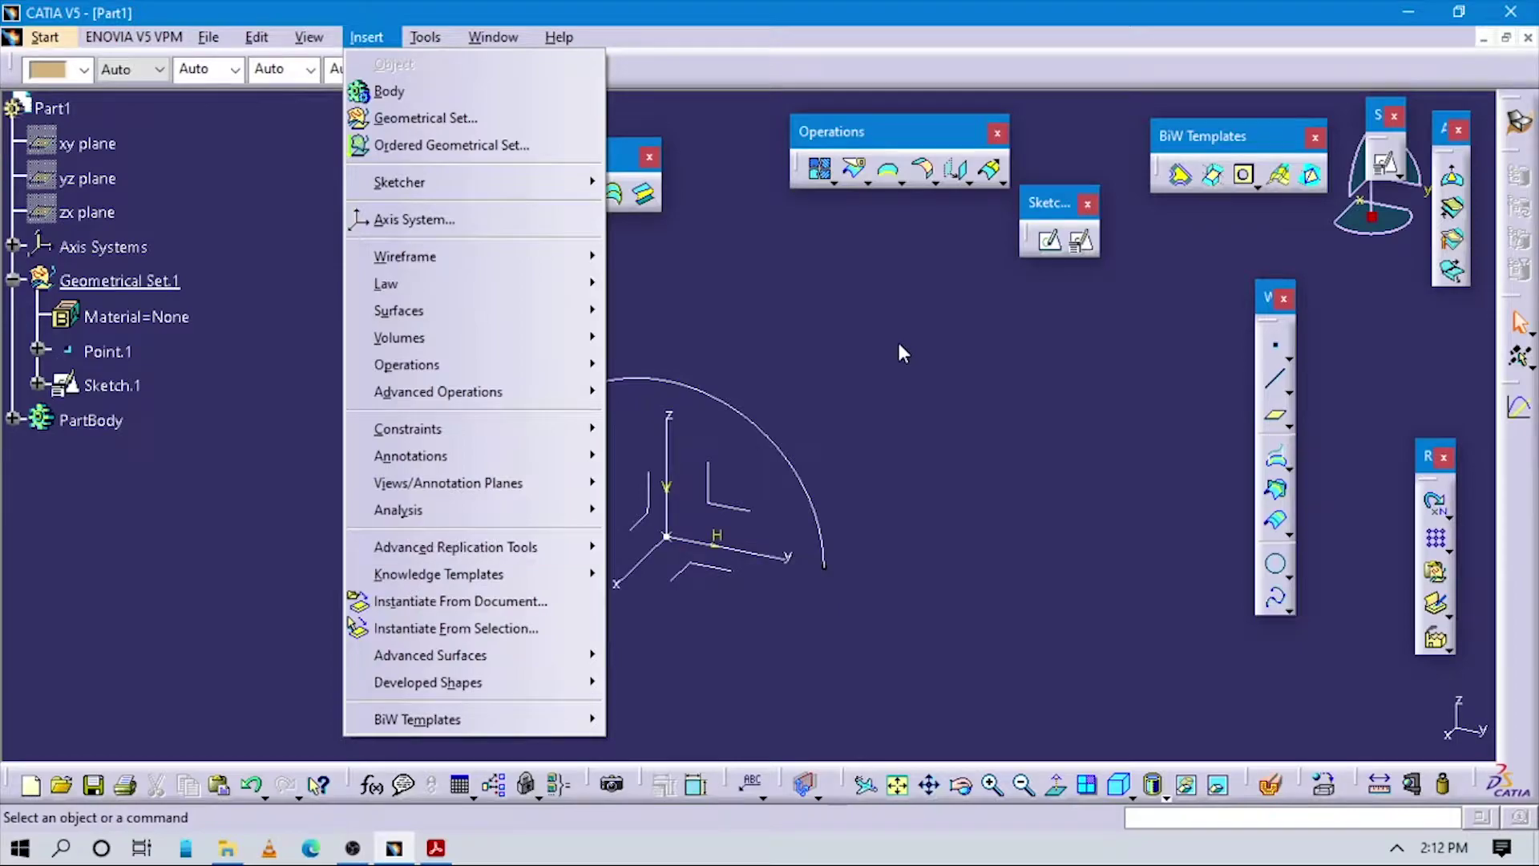
left_click(809, 328)
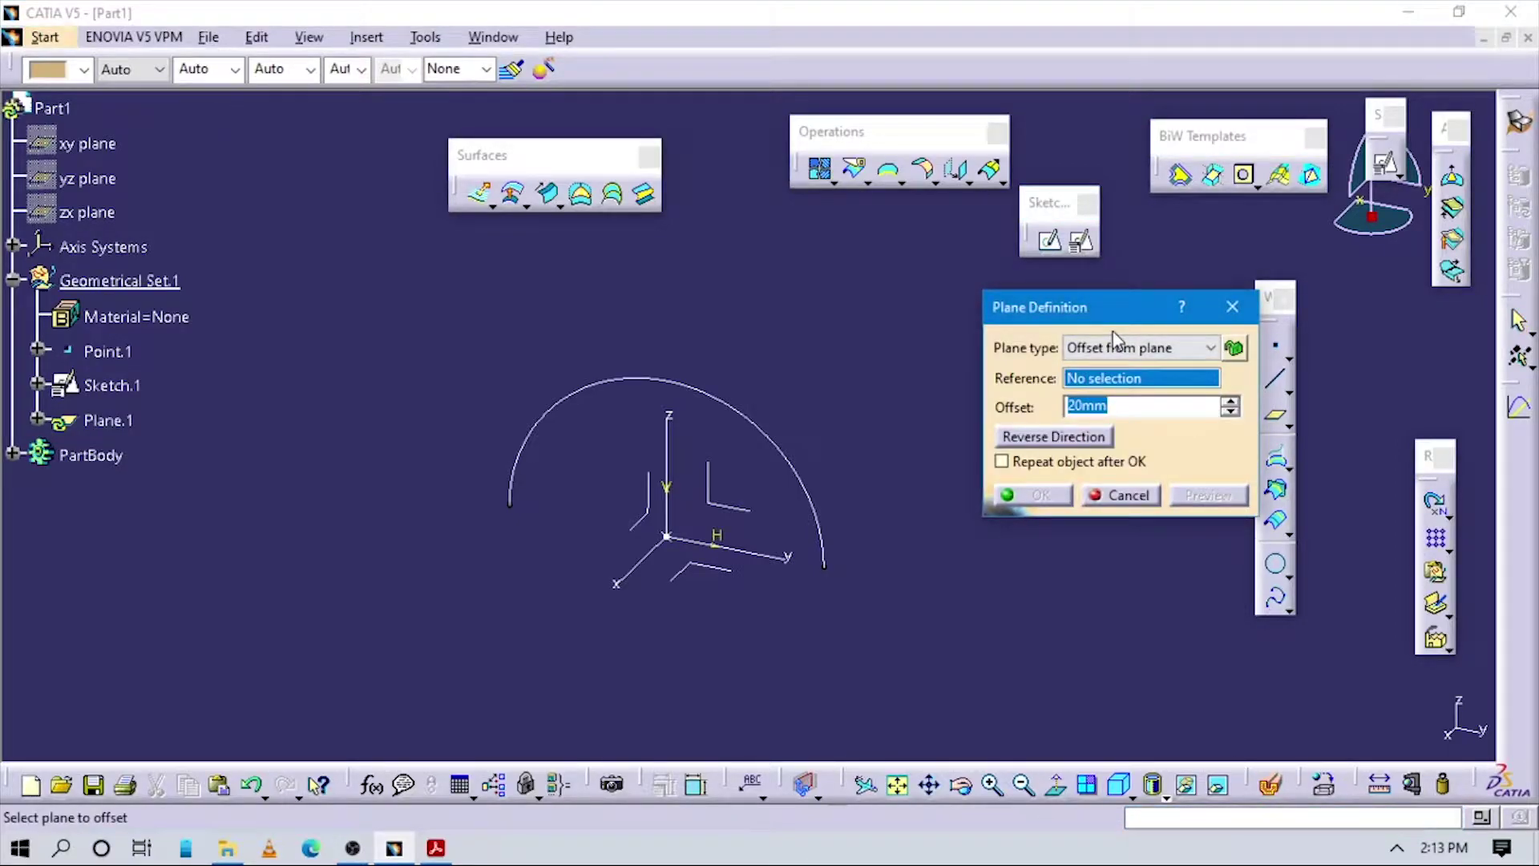
Step: Create a plane offset 150 mm from the axis system's YZ plane in the reversed direction, checking the distance in the PDF
left_click_drag(1102, 318, 1086, 324)
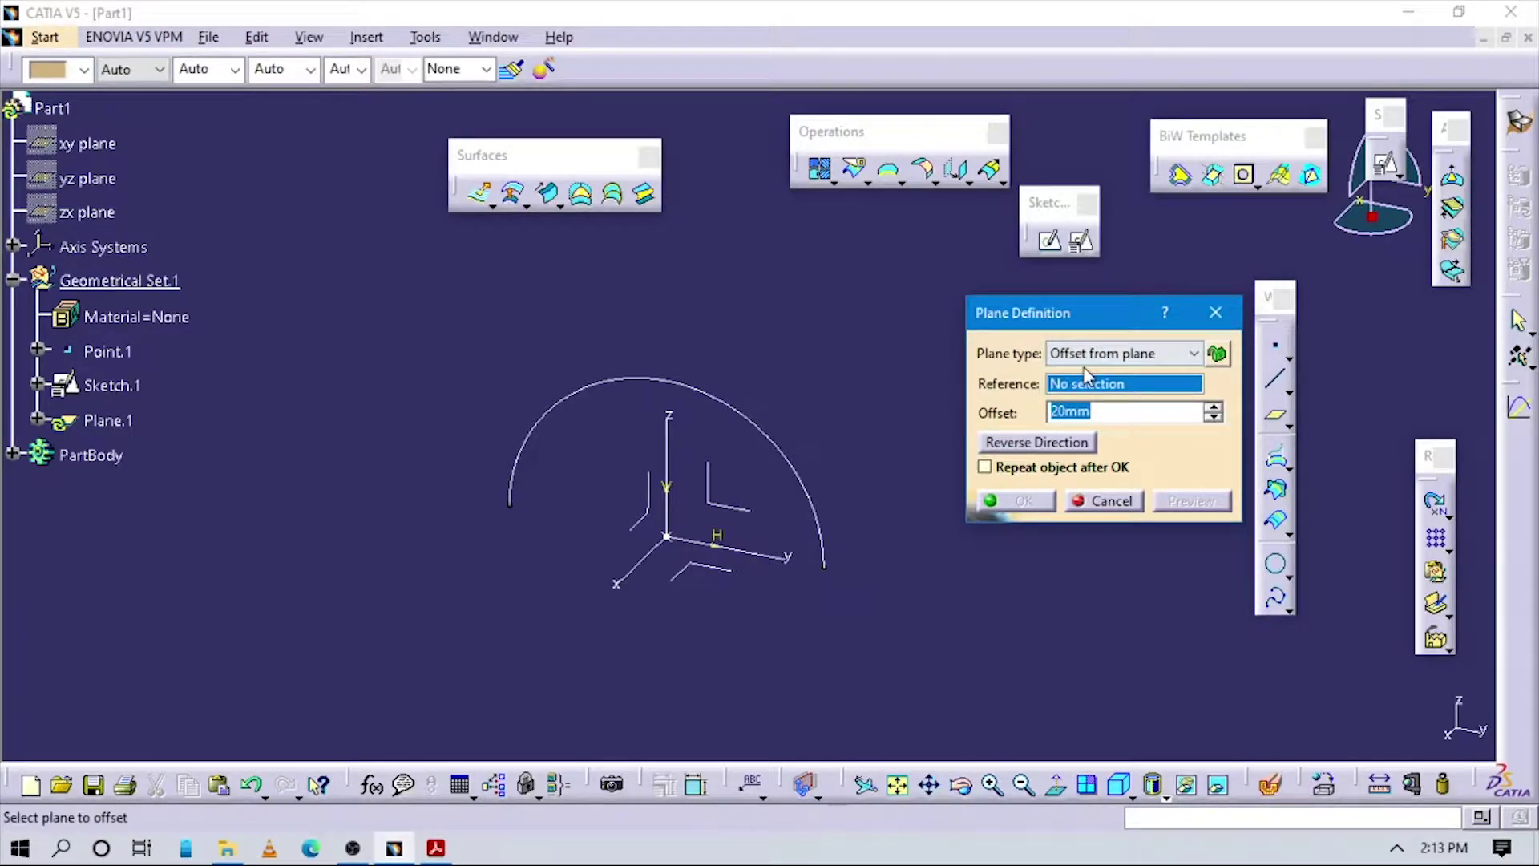
left_click(1108, 353)
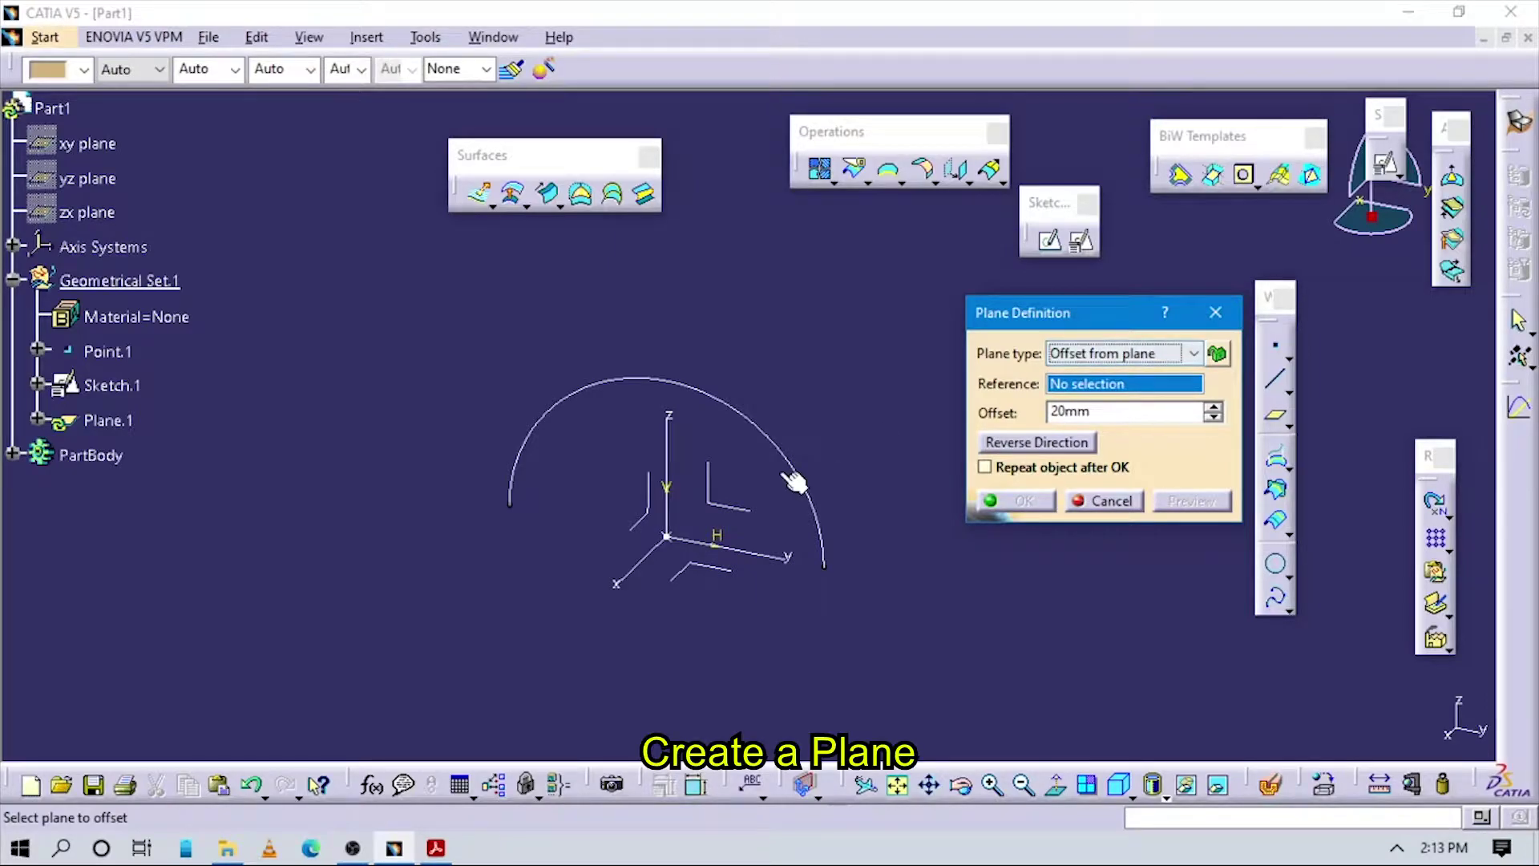
left_click(723, 483)
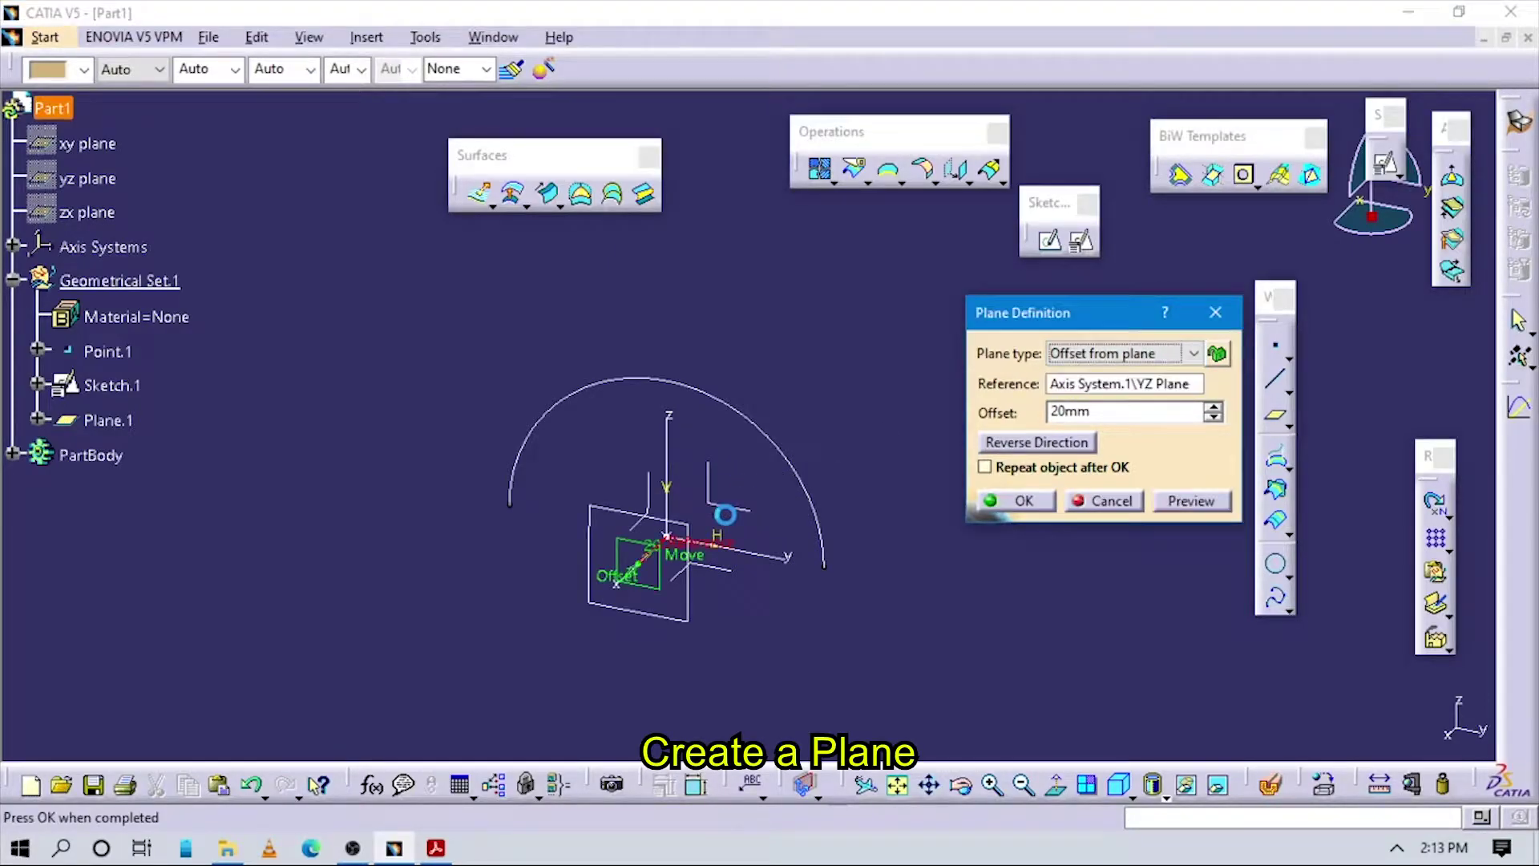
mouse_move(790, 490)
middle_mouse_down()
mouse_move(710, 531)
mouse_move(634, 542)
mouse_move(714, 505)
mouse_move(850, 575)
mouse_move(794, 511)
middle_mouse_up()
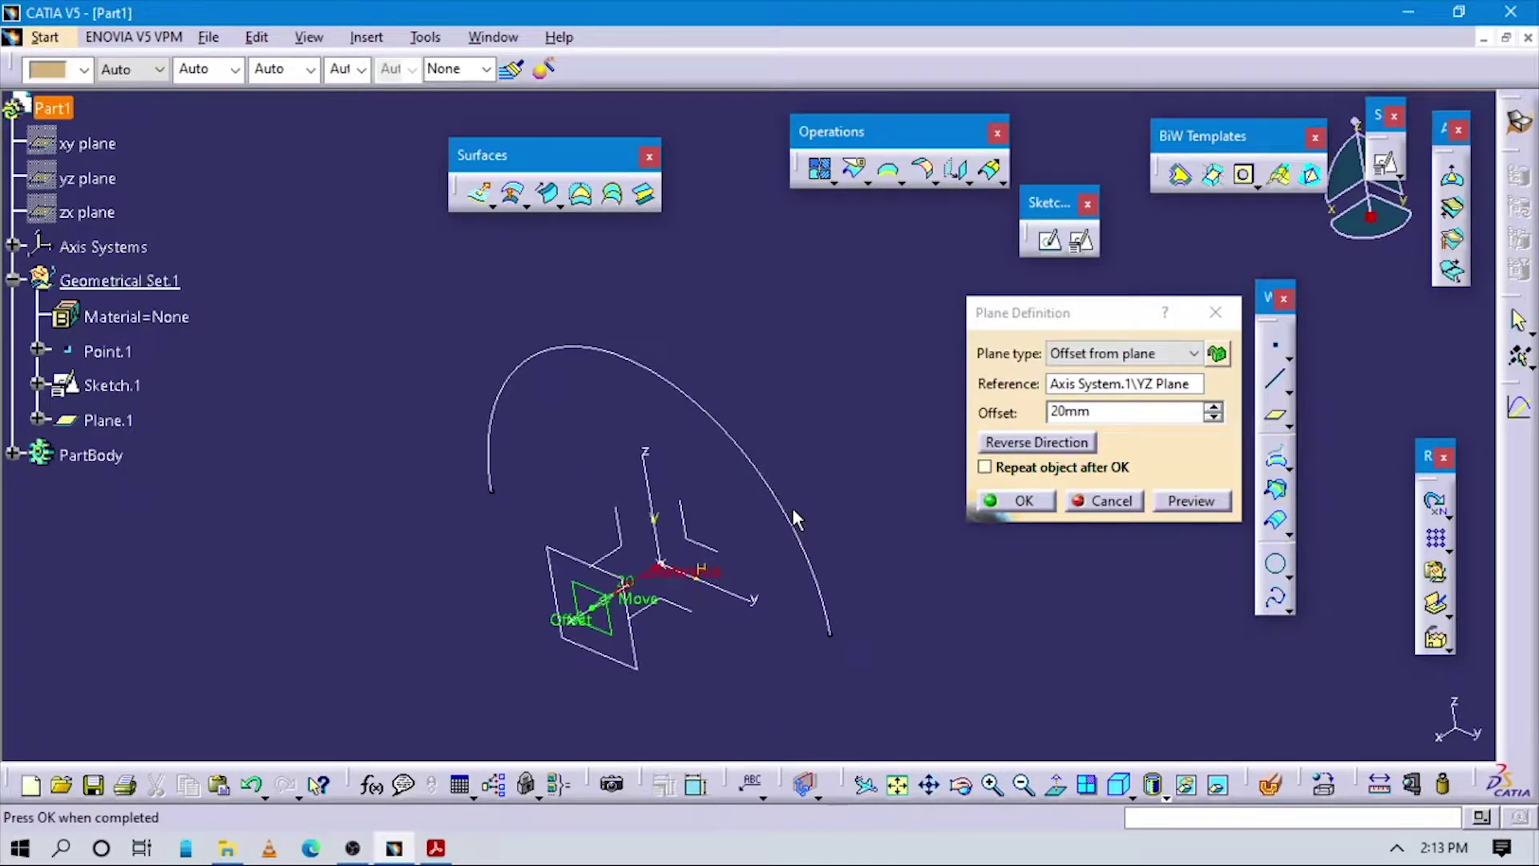
key("alt+Tab")
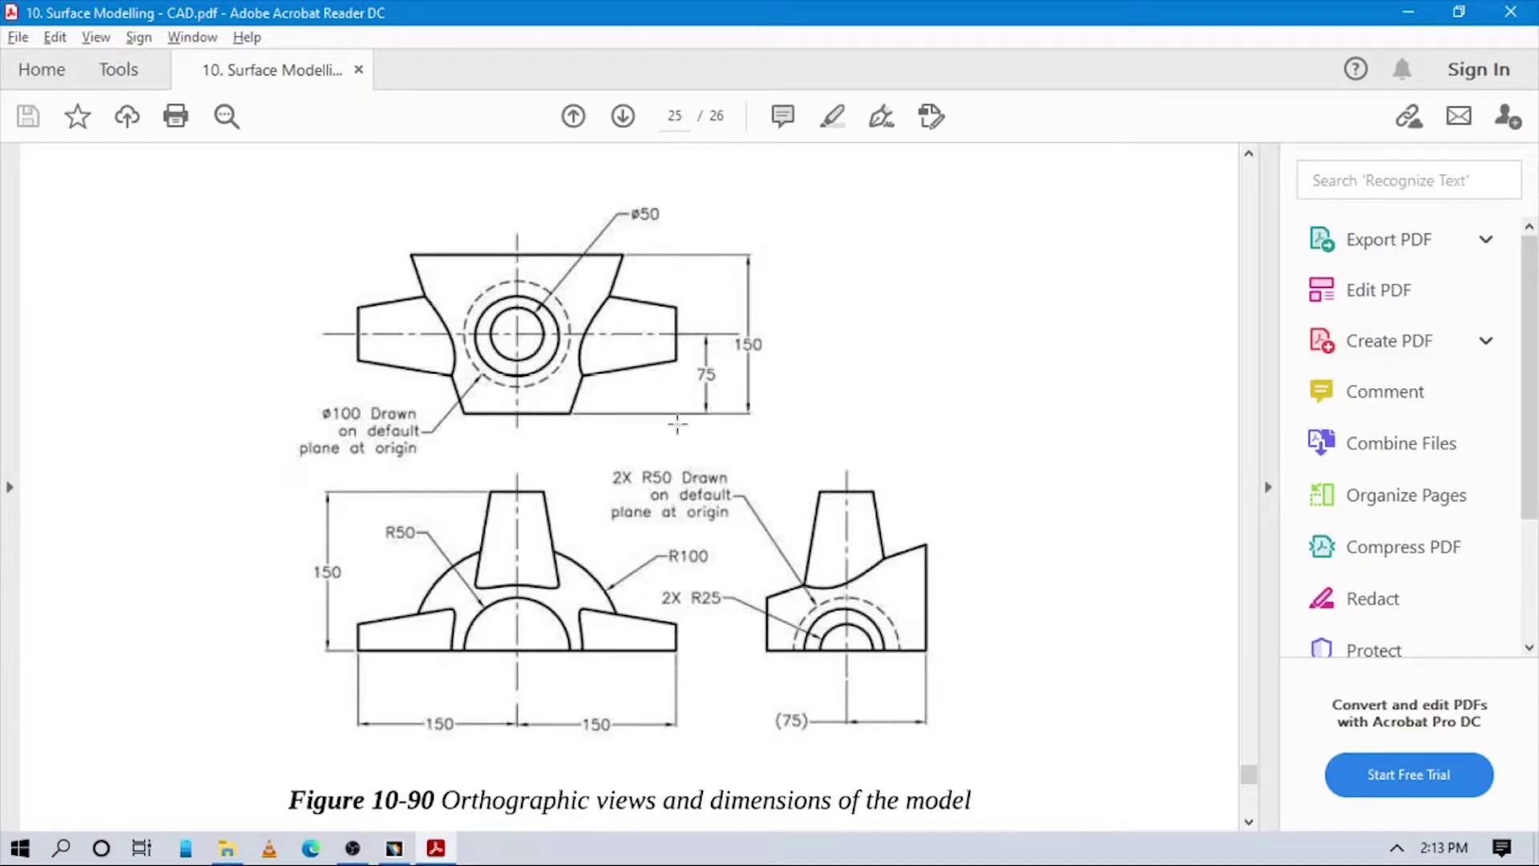
key("alt+Tab")
left_click(1046, 447)
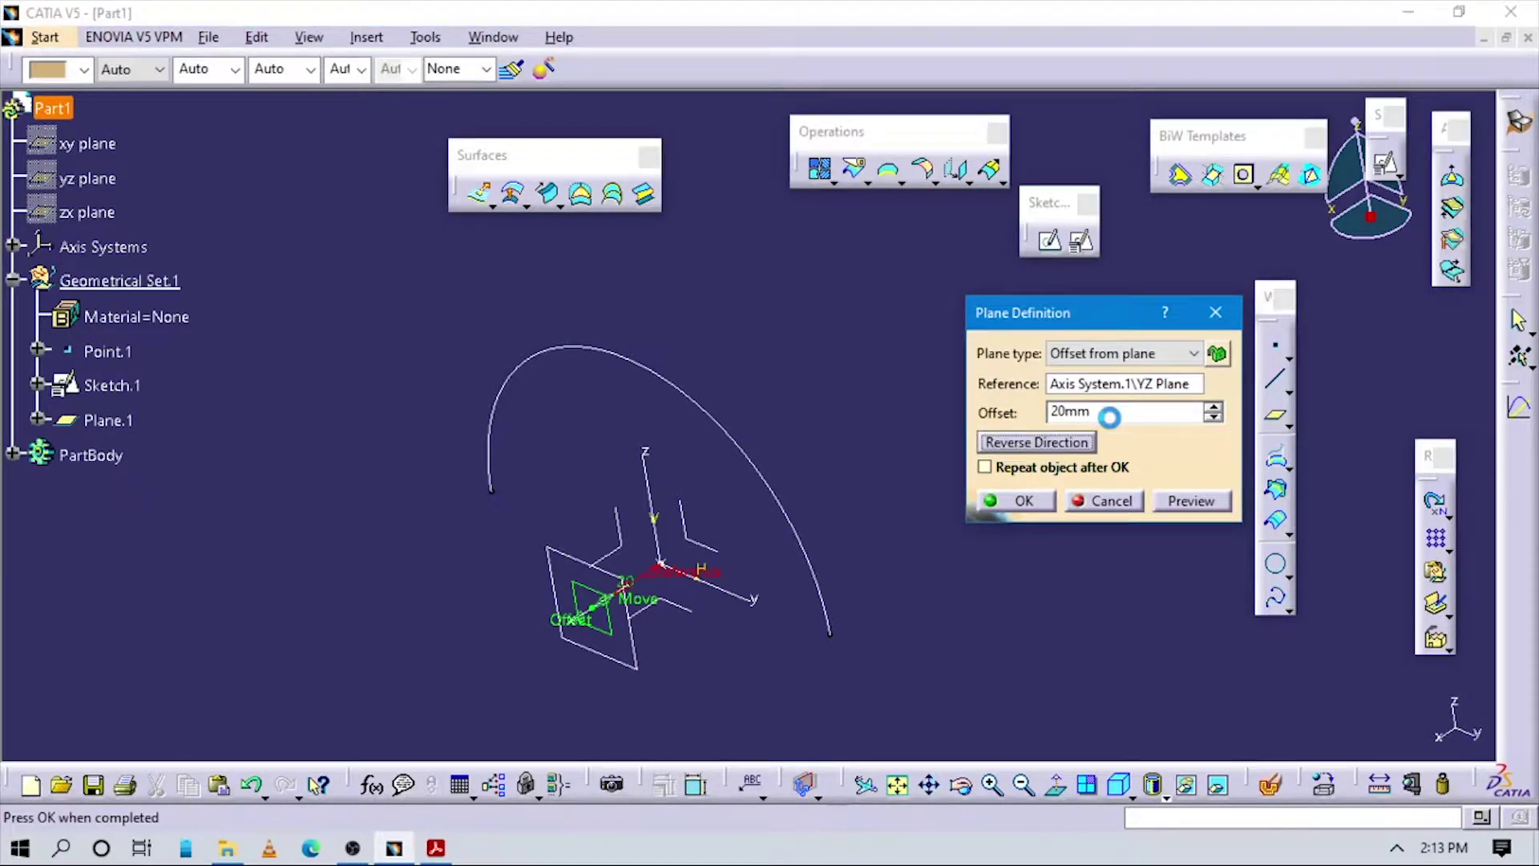
type("150")
key("Return")
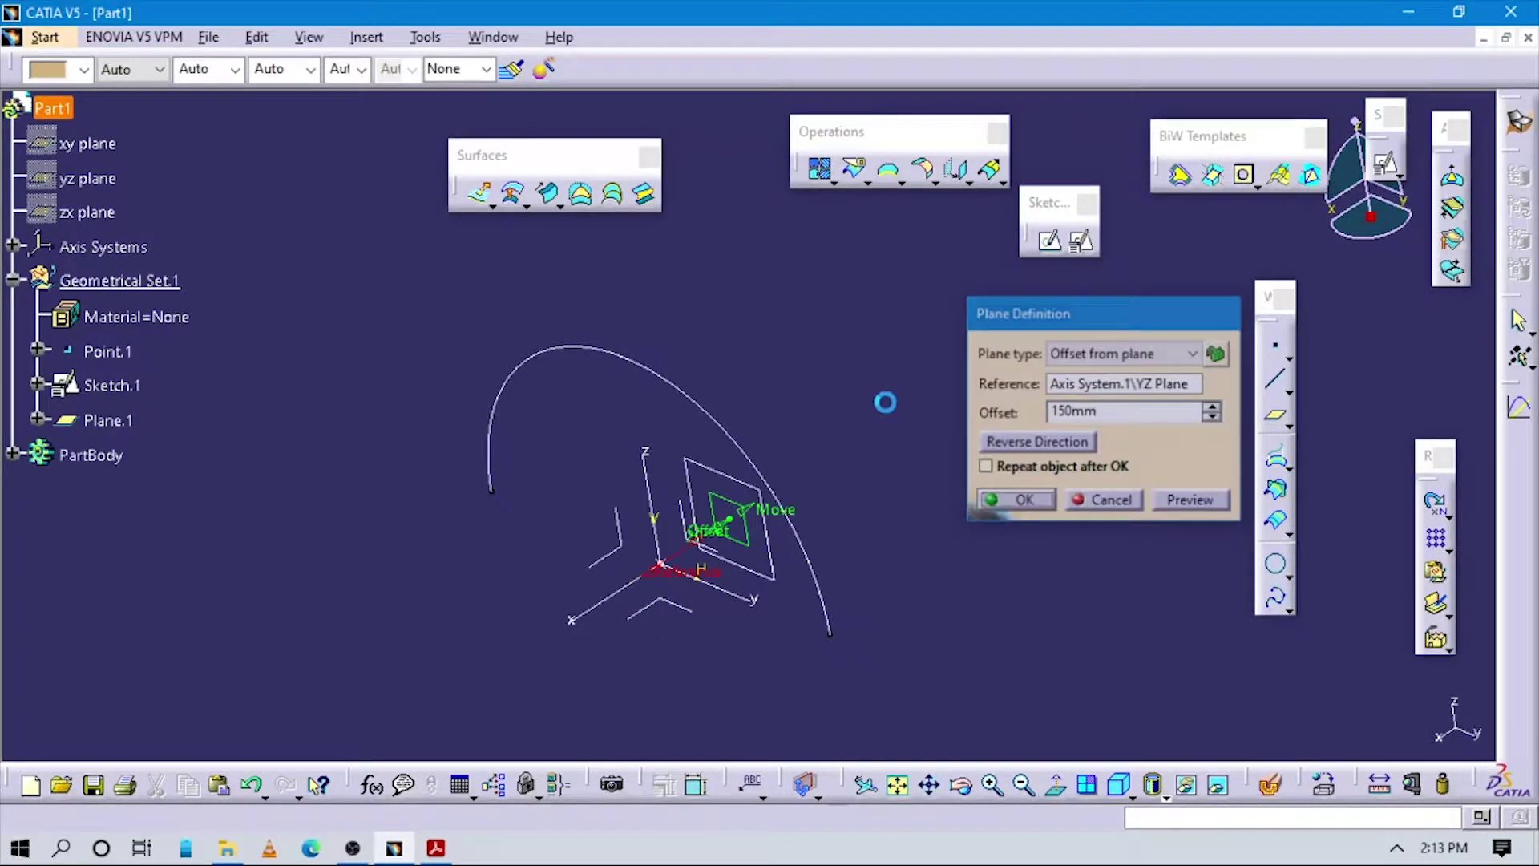
Step: Create a positioned sketch on Plane.1, with Point.1 as projection-point origin and orientation parallel to the y axis
middle_click_drag(871, 399, 914, 513)
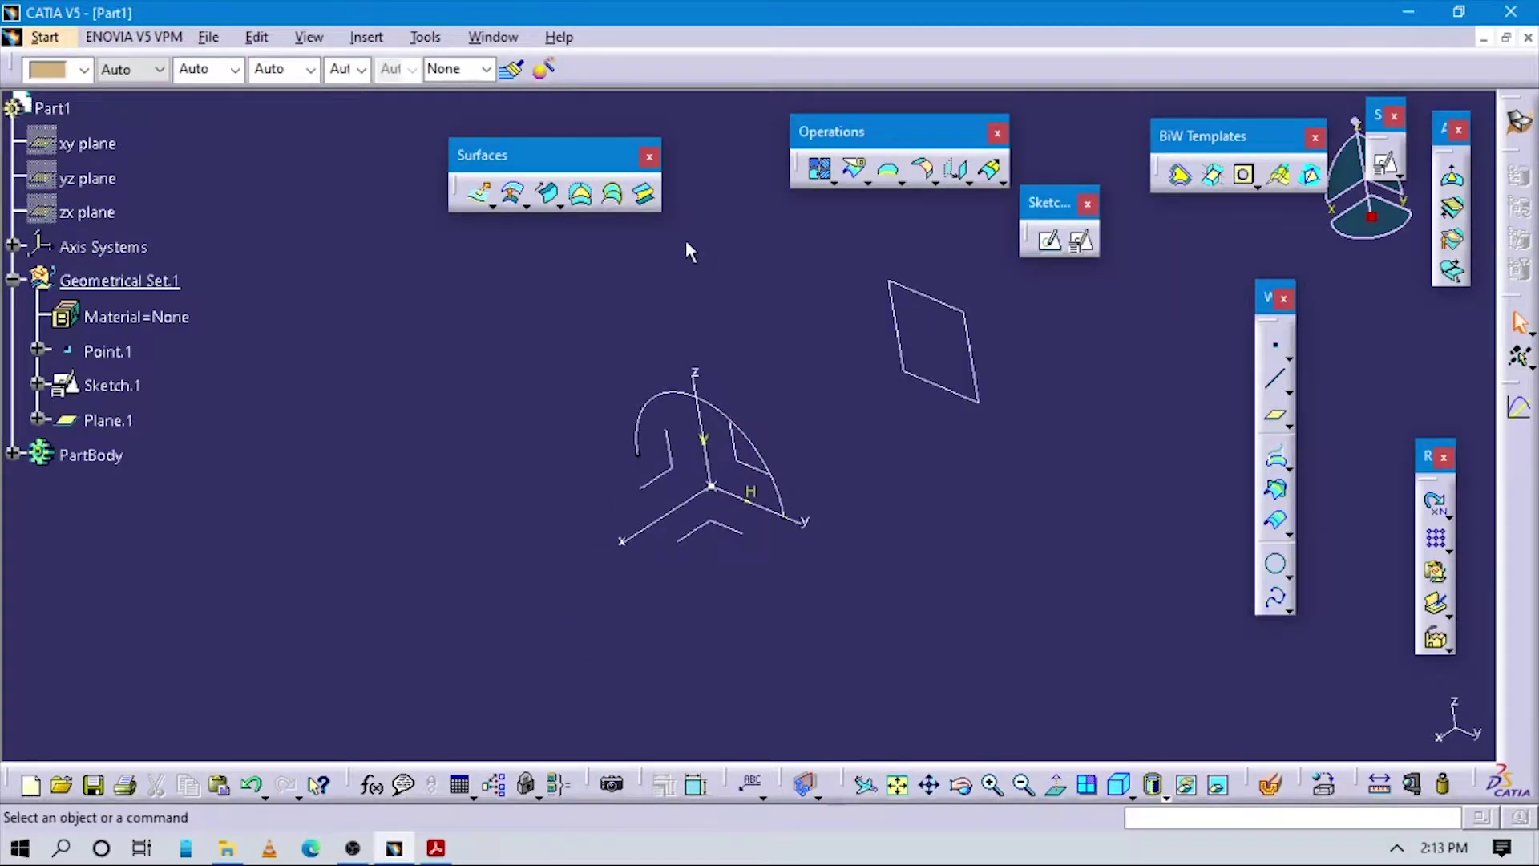
left_click(1081, 239)
left_click(929, 301)
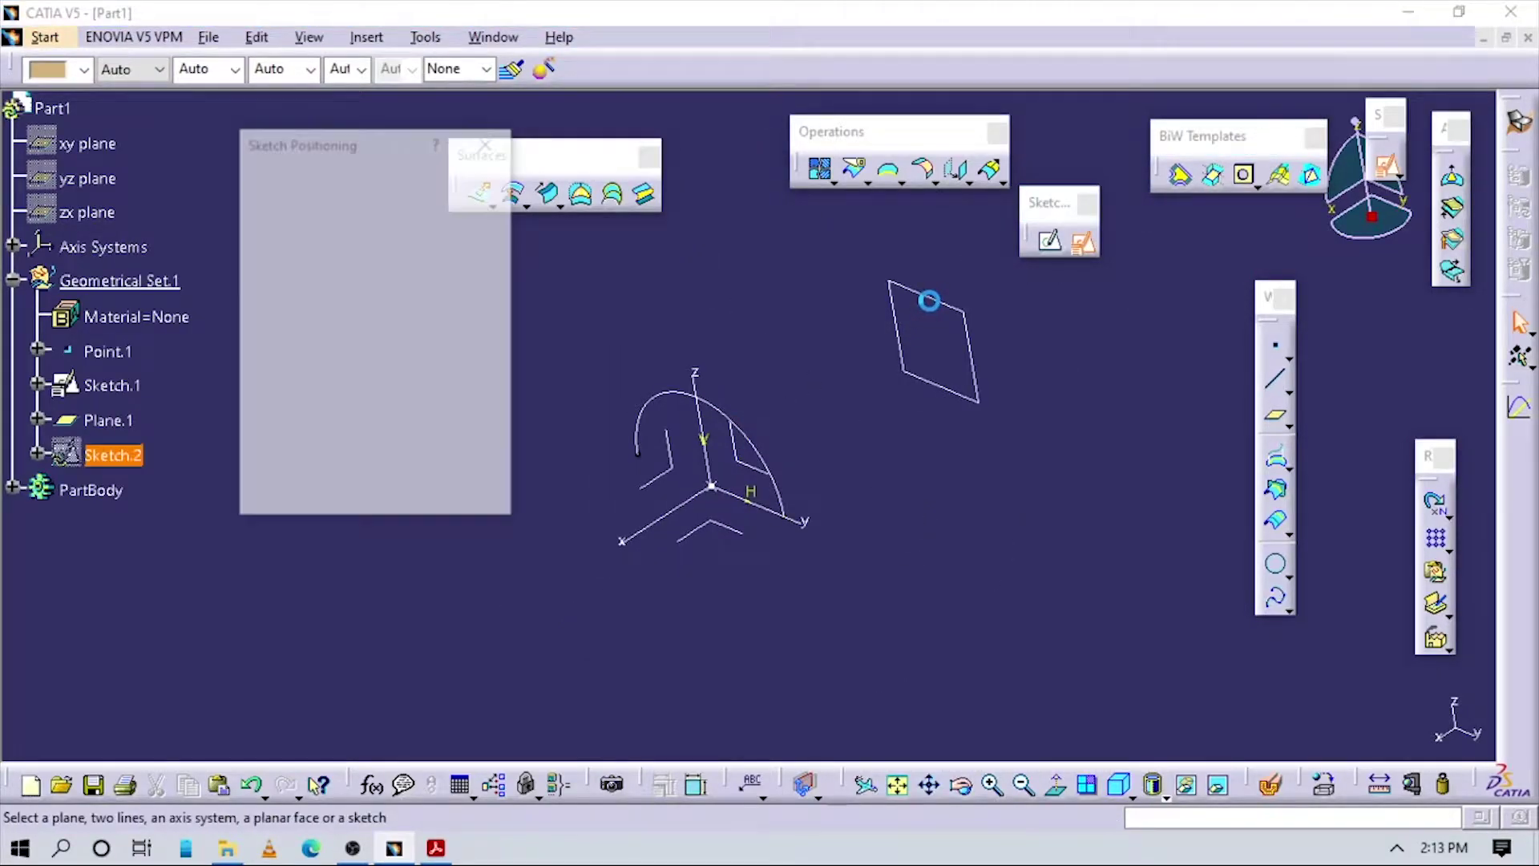
left_click(409, 289)
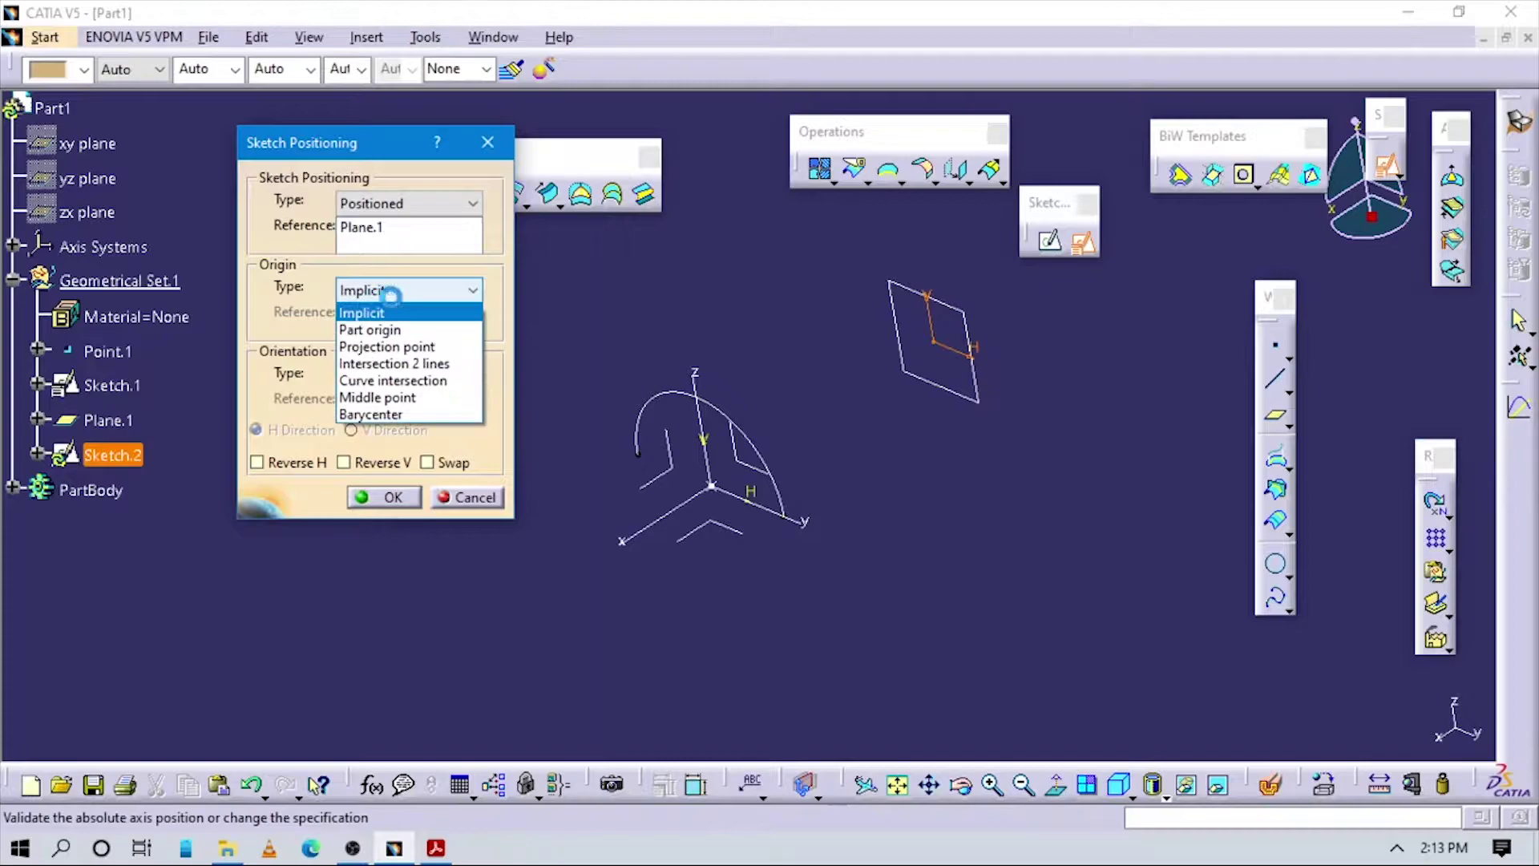
left_click(389, 345)
left_click(173, 351)
left_click(408, 376)
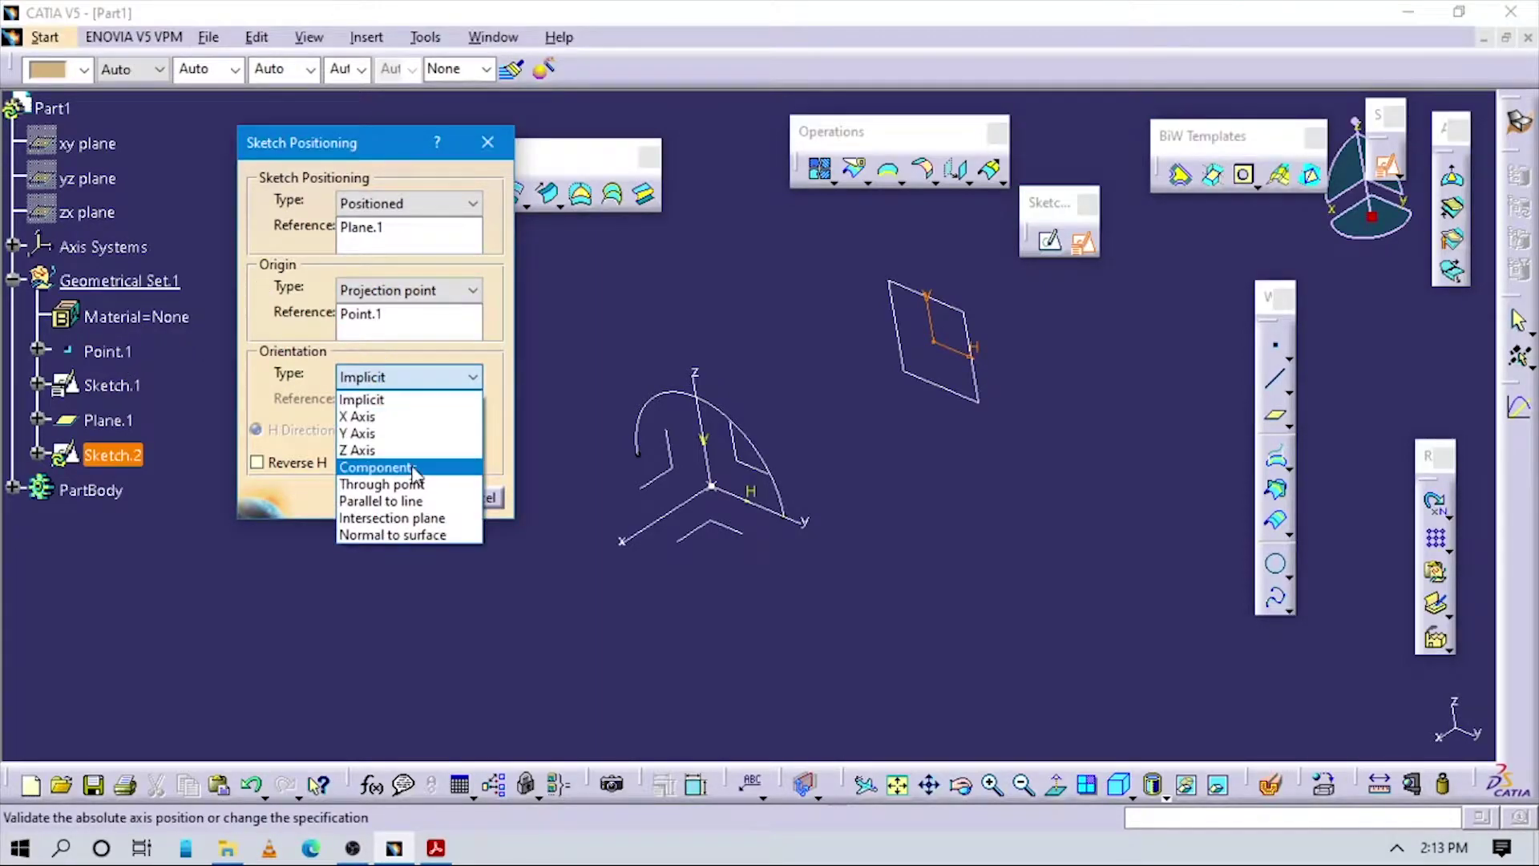
left_click(405, 502)
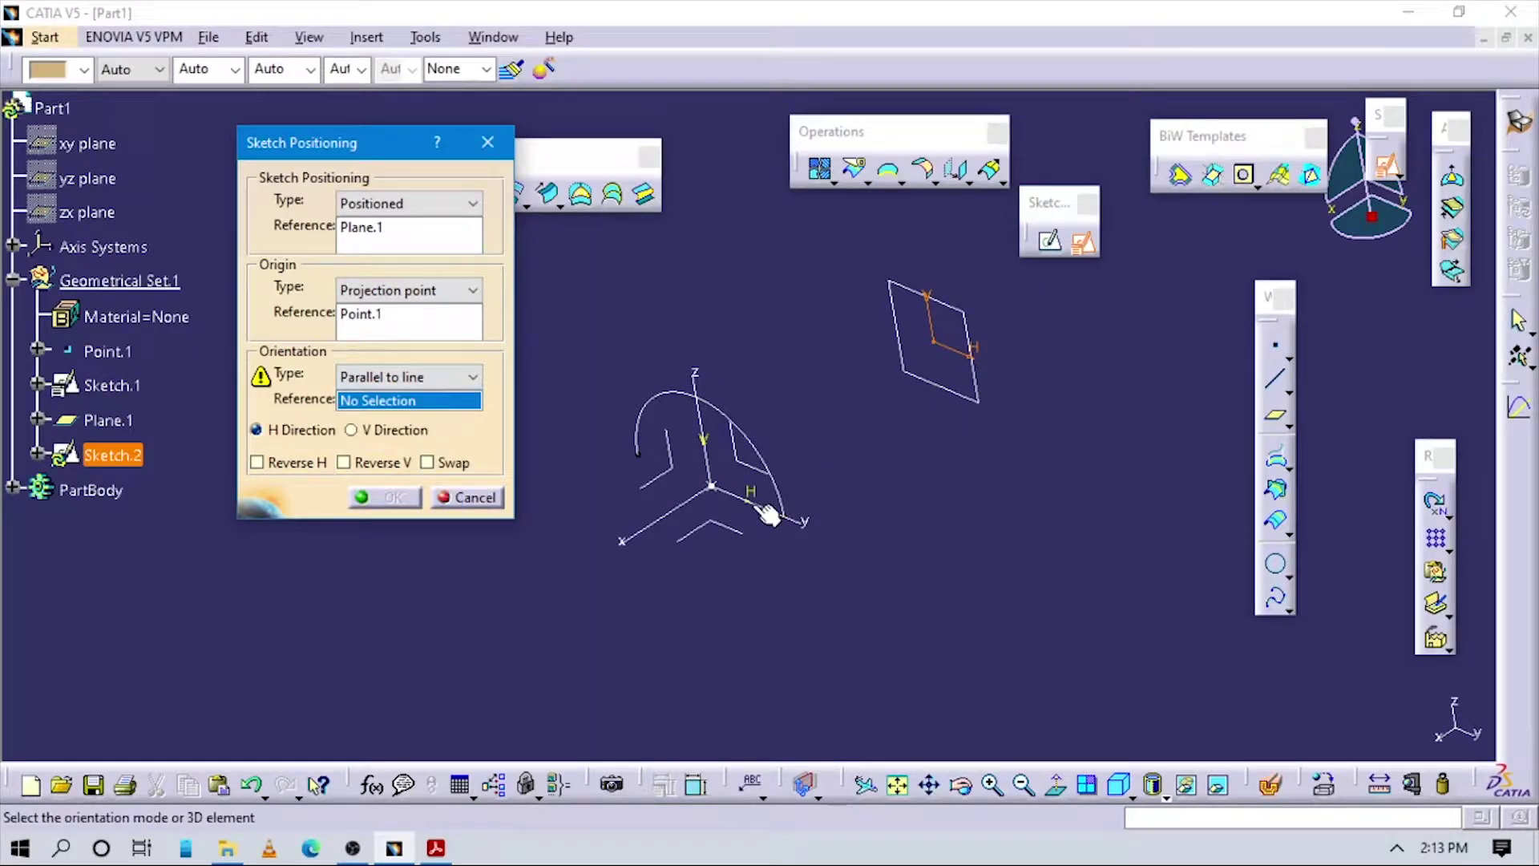
left_click(782, 516)
left_click(388, 497)
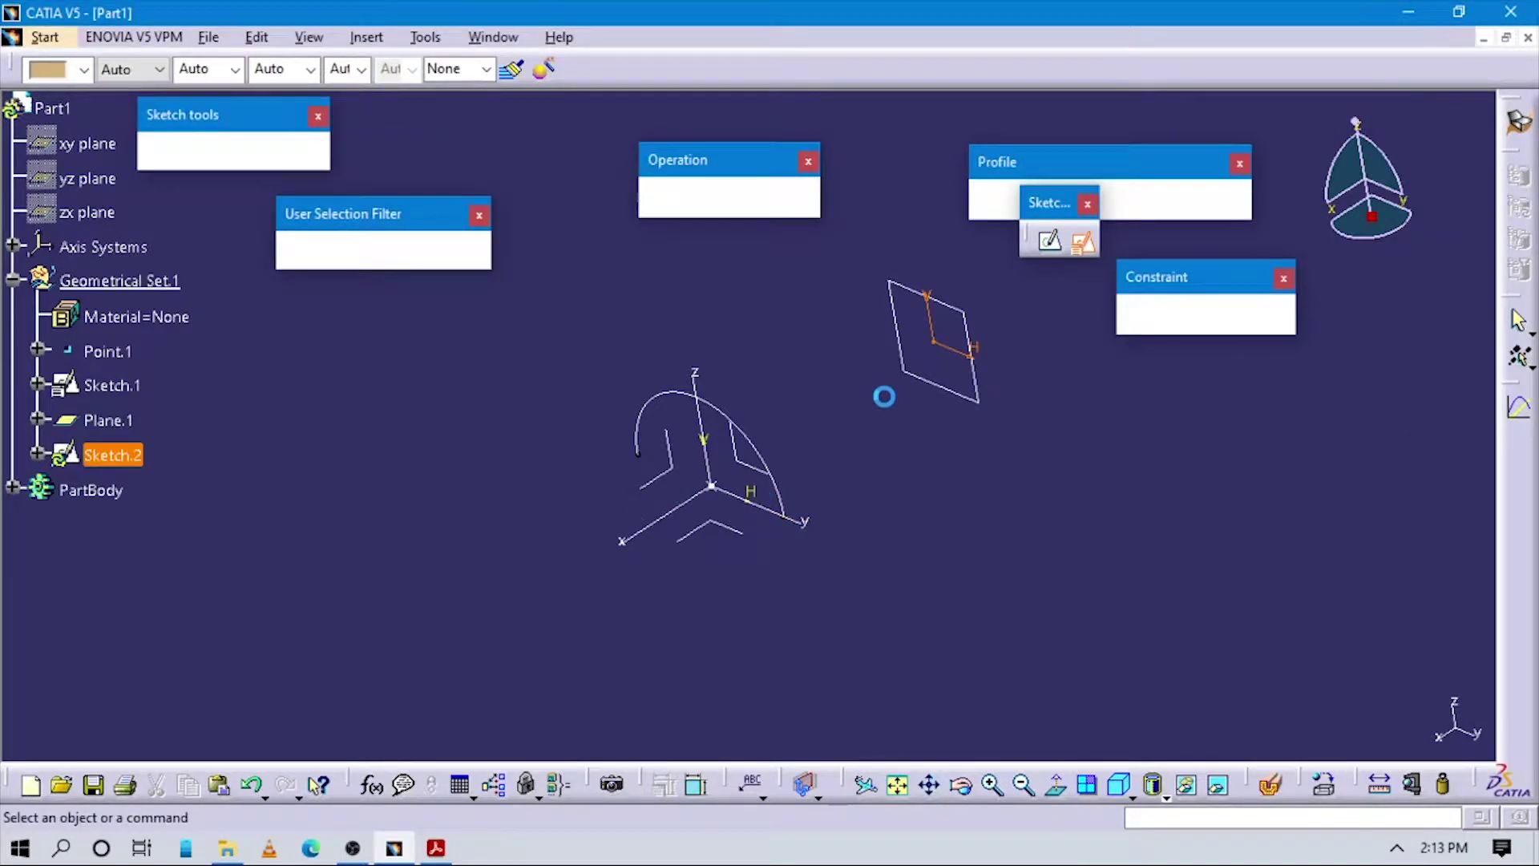
Step: Sketch an upper semicircular arc of about 121 mm radius centred on the origin, and check the required radius in the PDF
middle_click_drag(832, 535, 707, 612)
left_click(1062, 202)
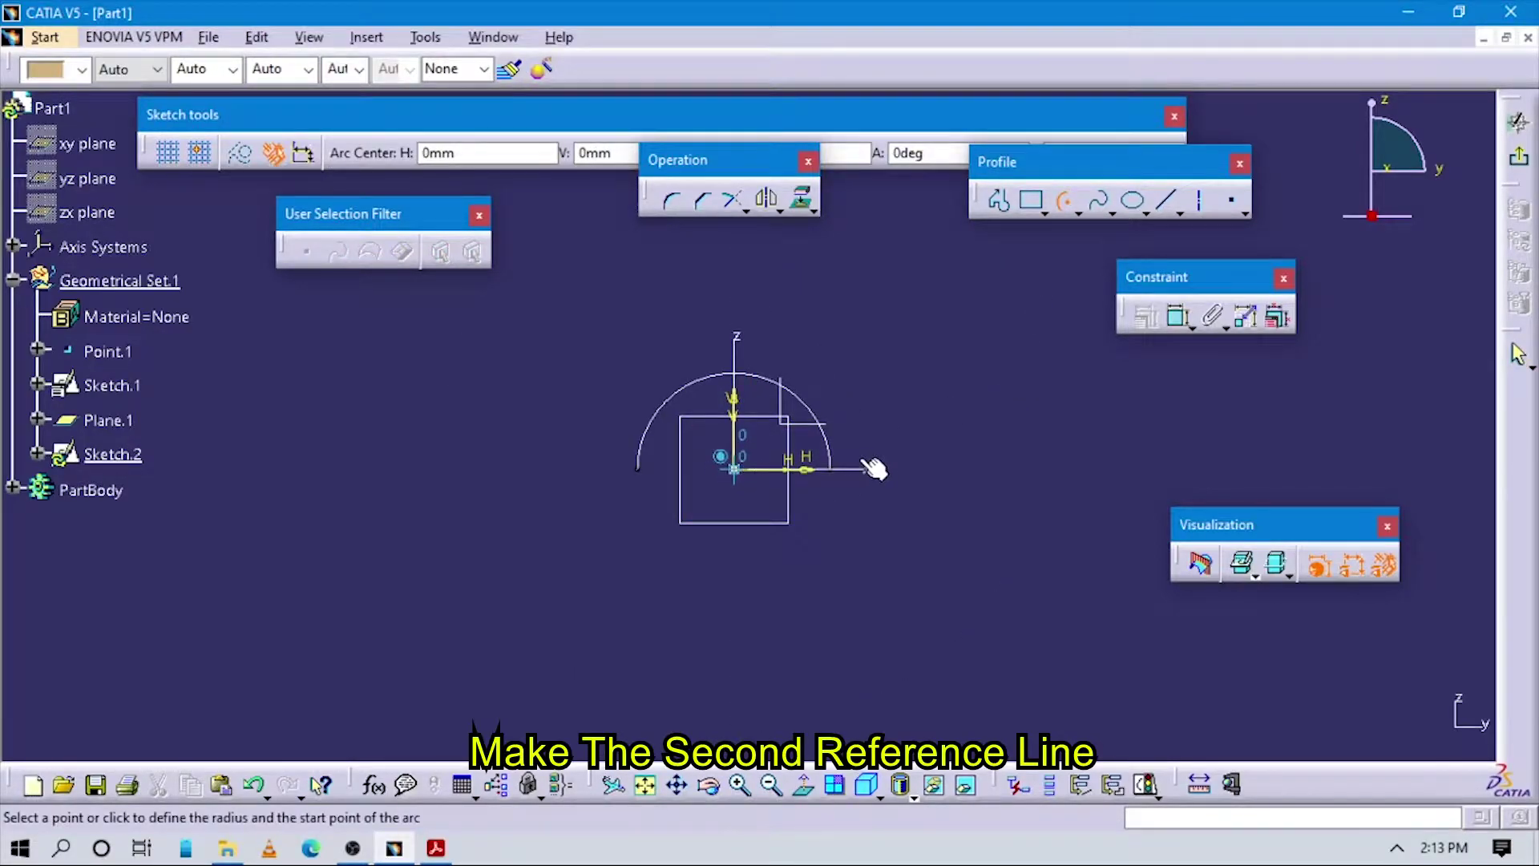
left_click(968, 473)
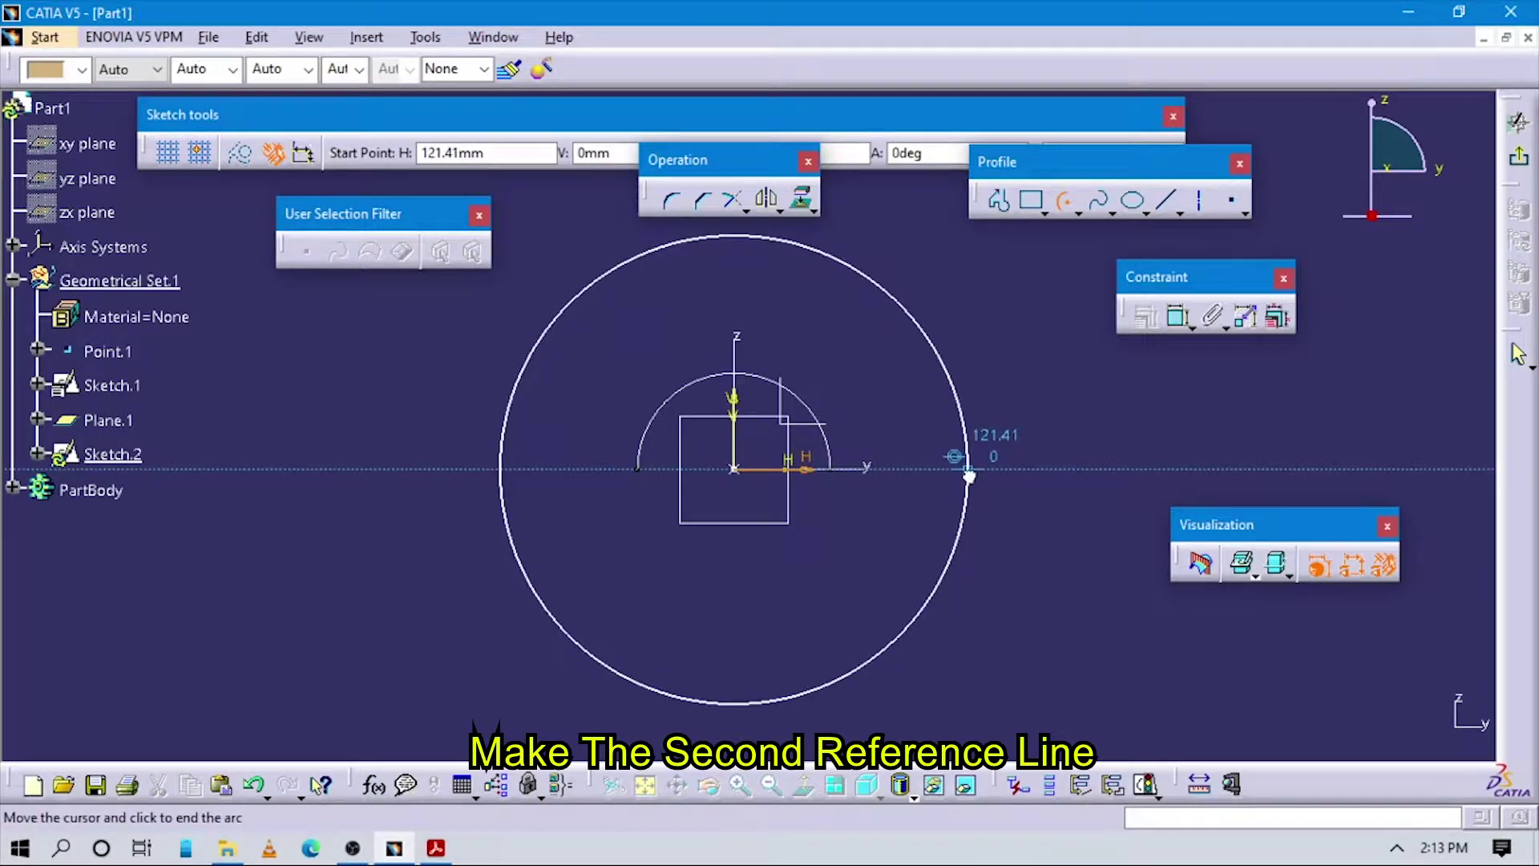
left_click(414, 469)
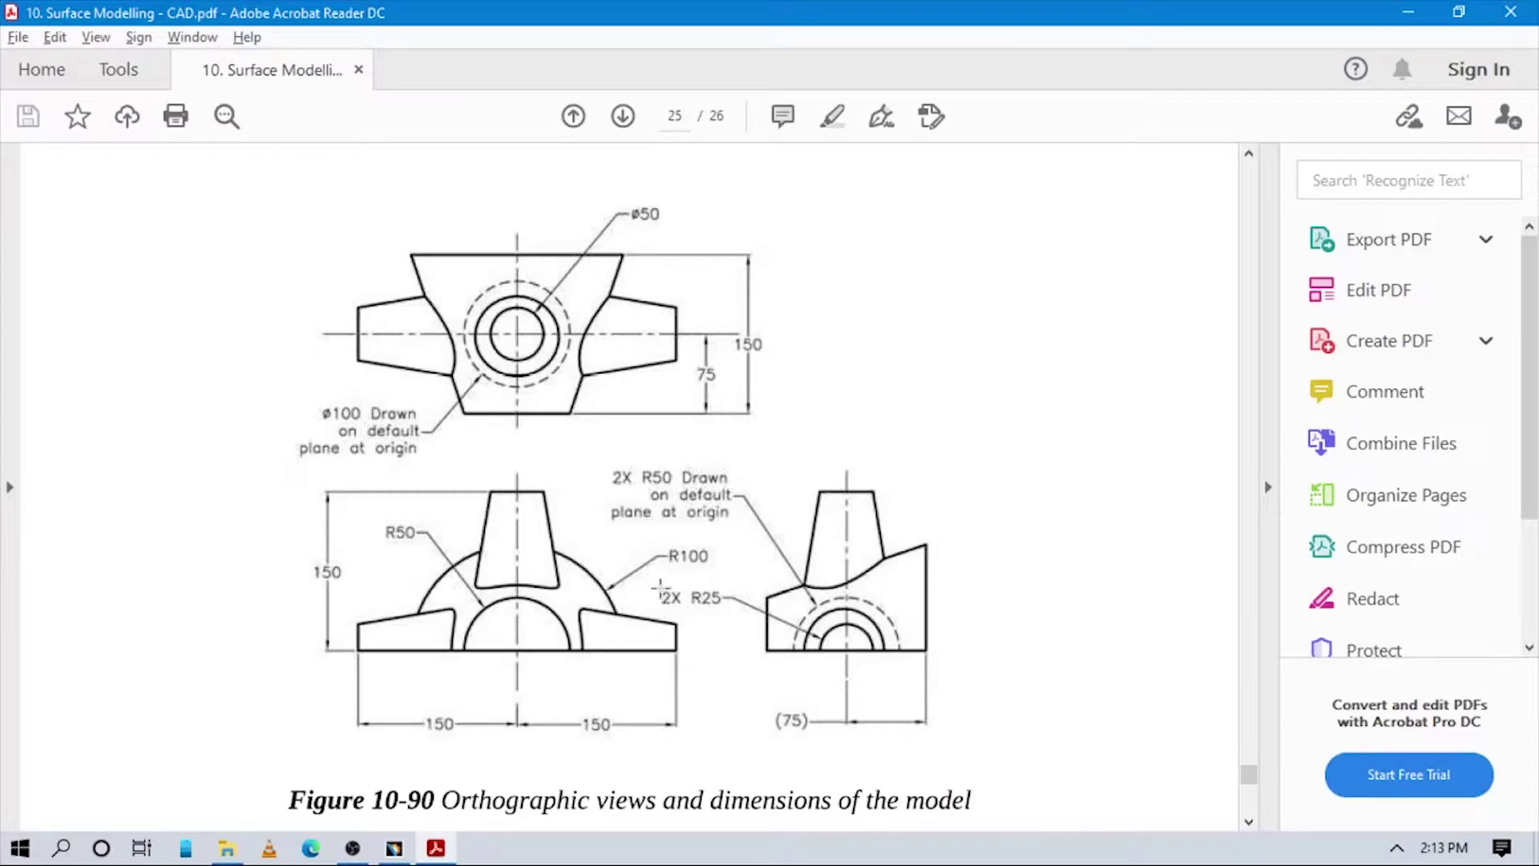
key("alt+Tab")
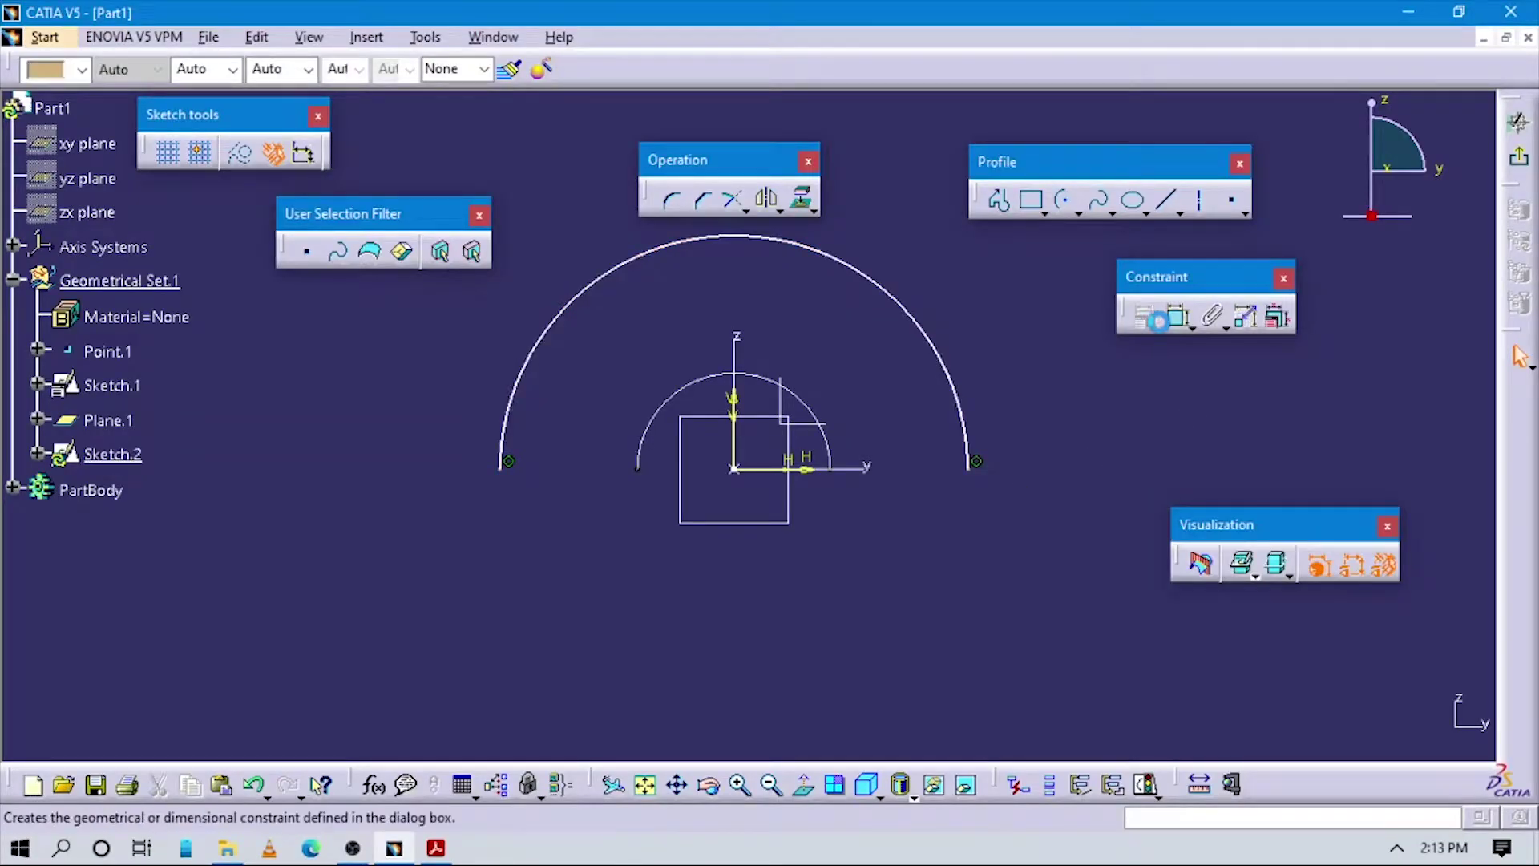
Step: Dimension the large arc's radius, set it to 100 mm, and exit the sketch
left_click(1158, 318)
left_click(935, 333)
left_click(995, 296)
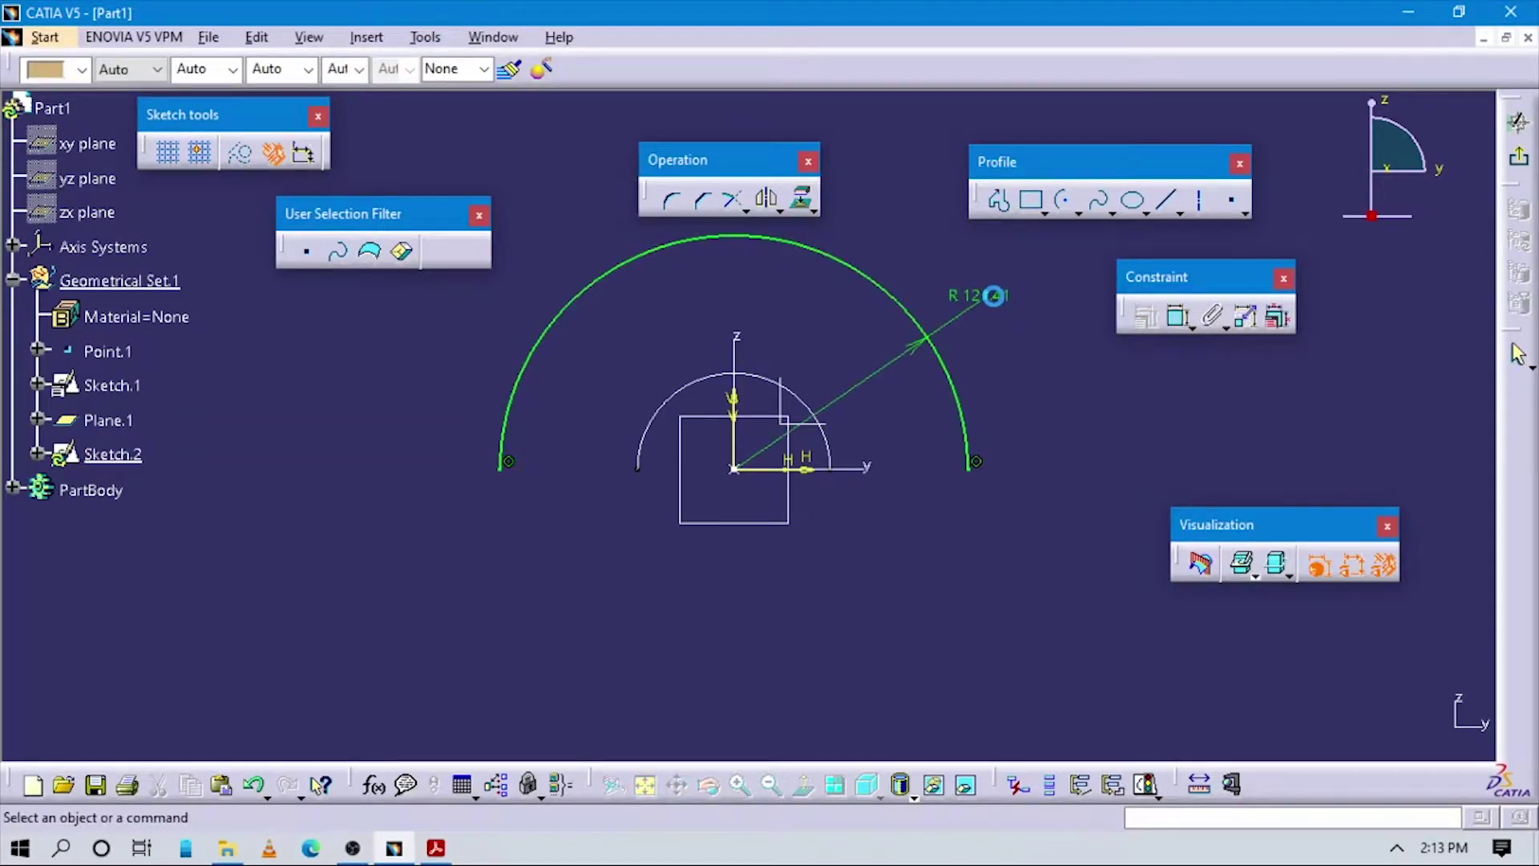
double_click(994, 295)
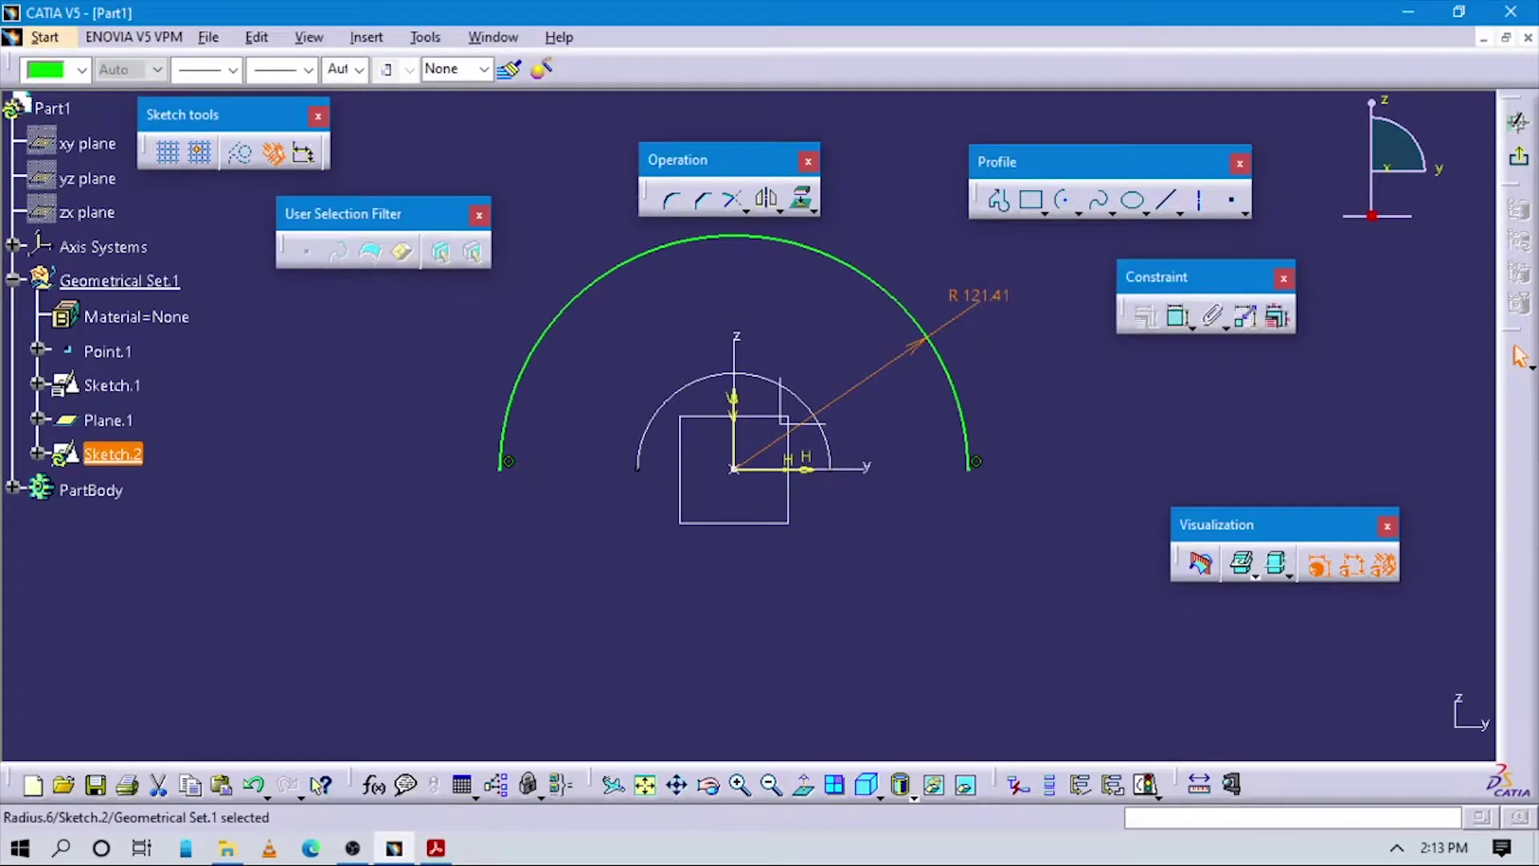
key("Return")
left_click(1036, 391)
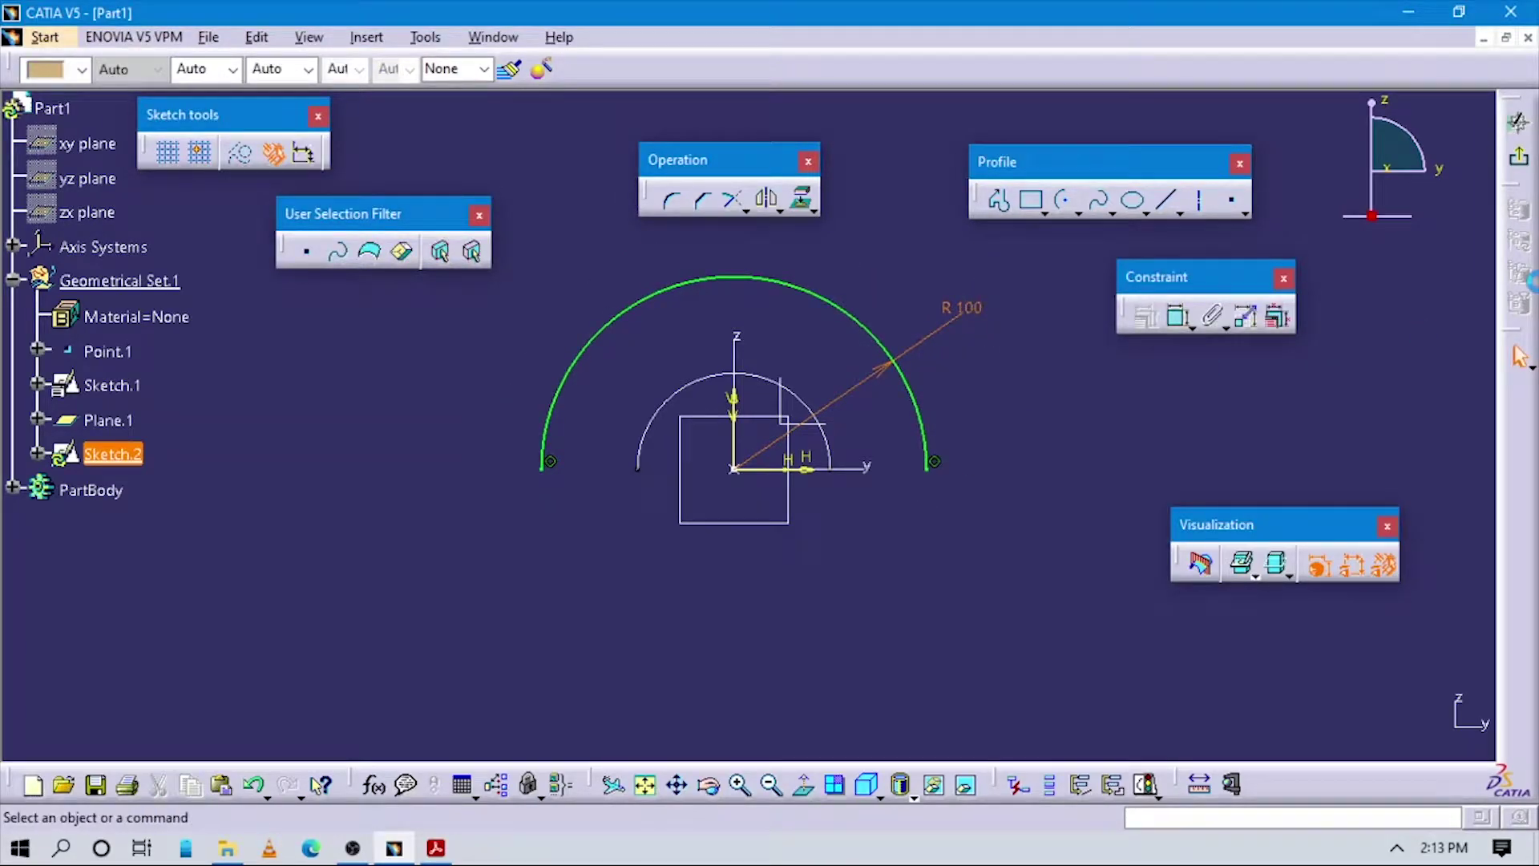
left_click(1517, 157)
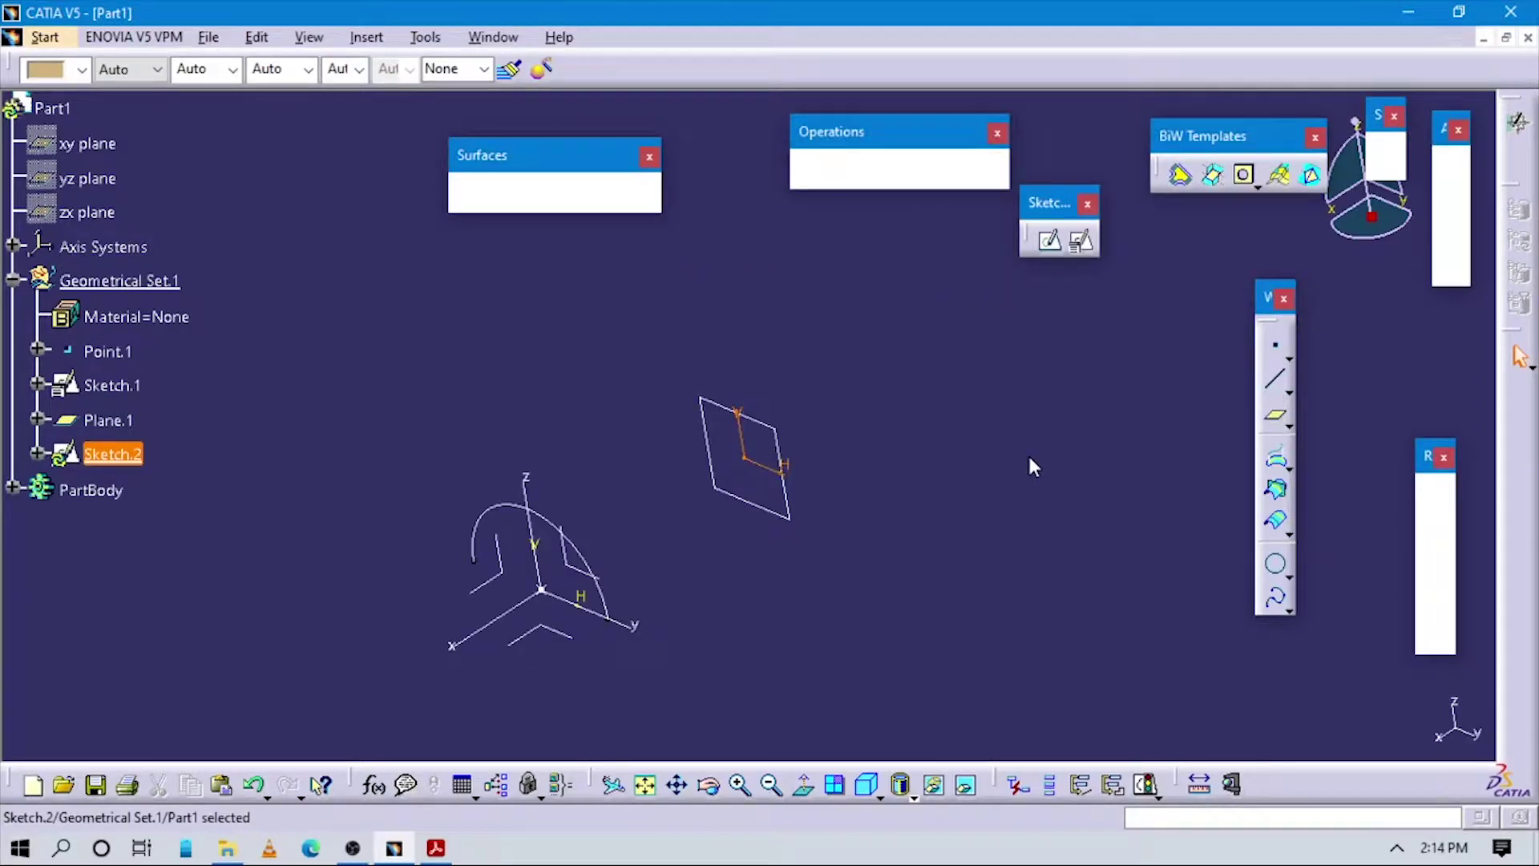
Step: Create a multi-sections surface through the two arcs, using Sketch.1 and Sketch.2 as sections
left_click(822, 578)
mouse_move(822, 578)
middle_mouse_down()
mouse_move(846, 601)
mouse_move(826, 555)
middle_mouse_up()
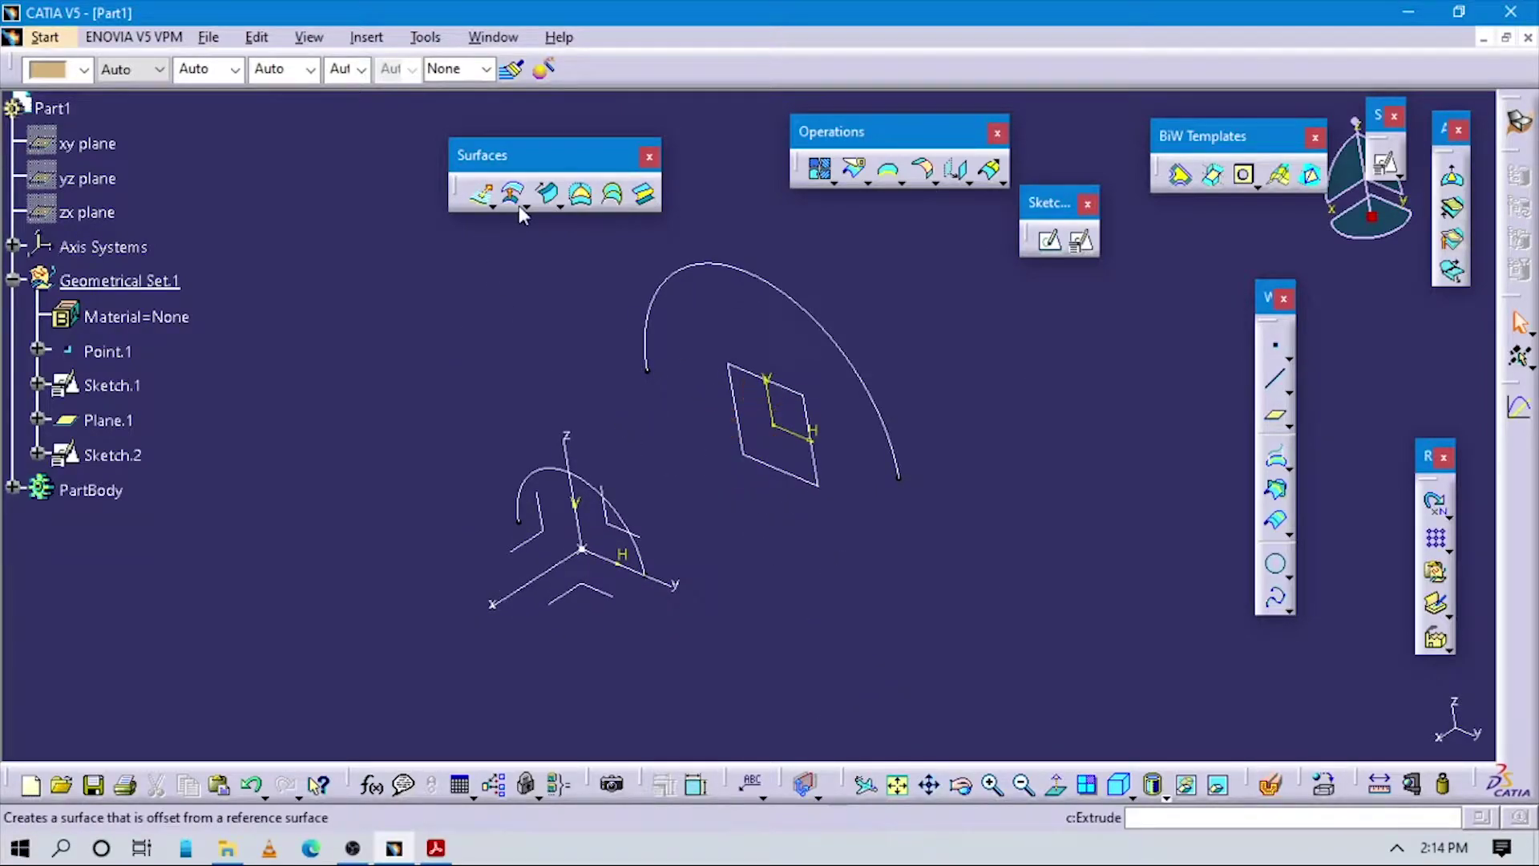
left_click(613, 197)
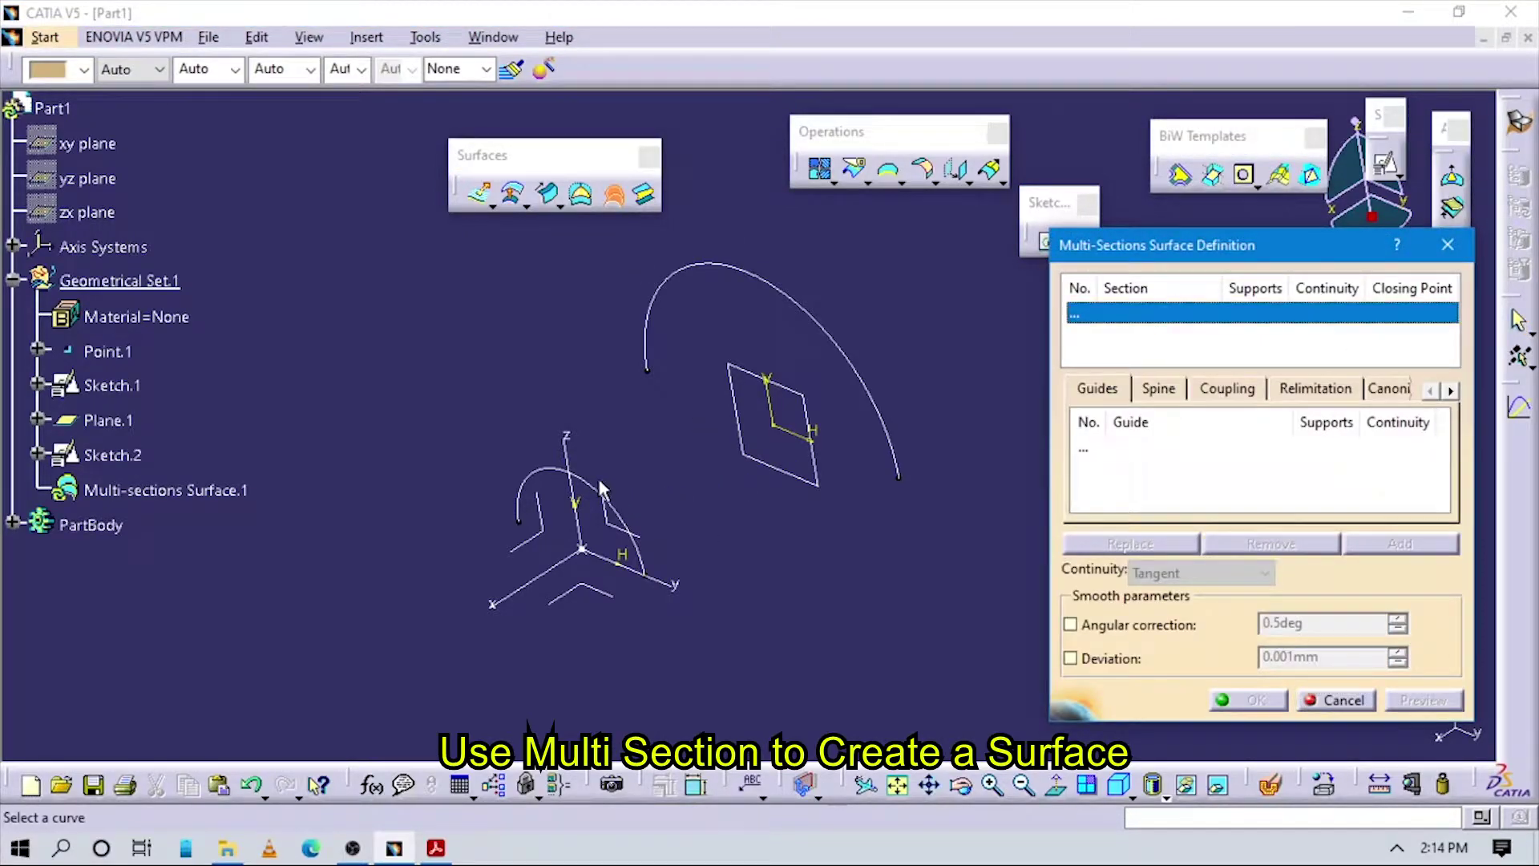
left_click(602, 487)
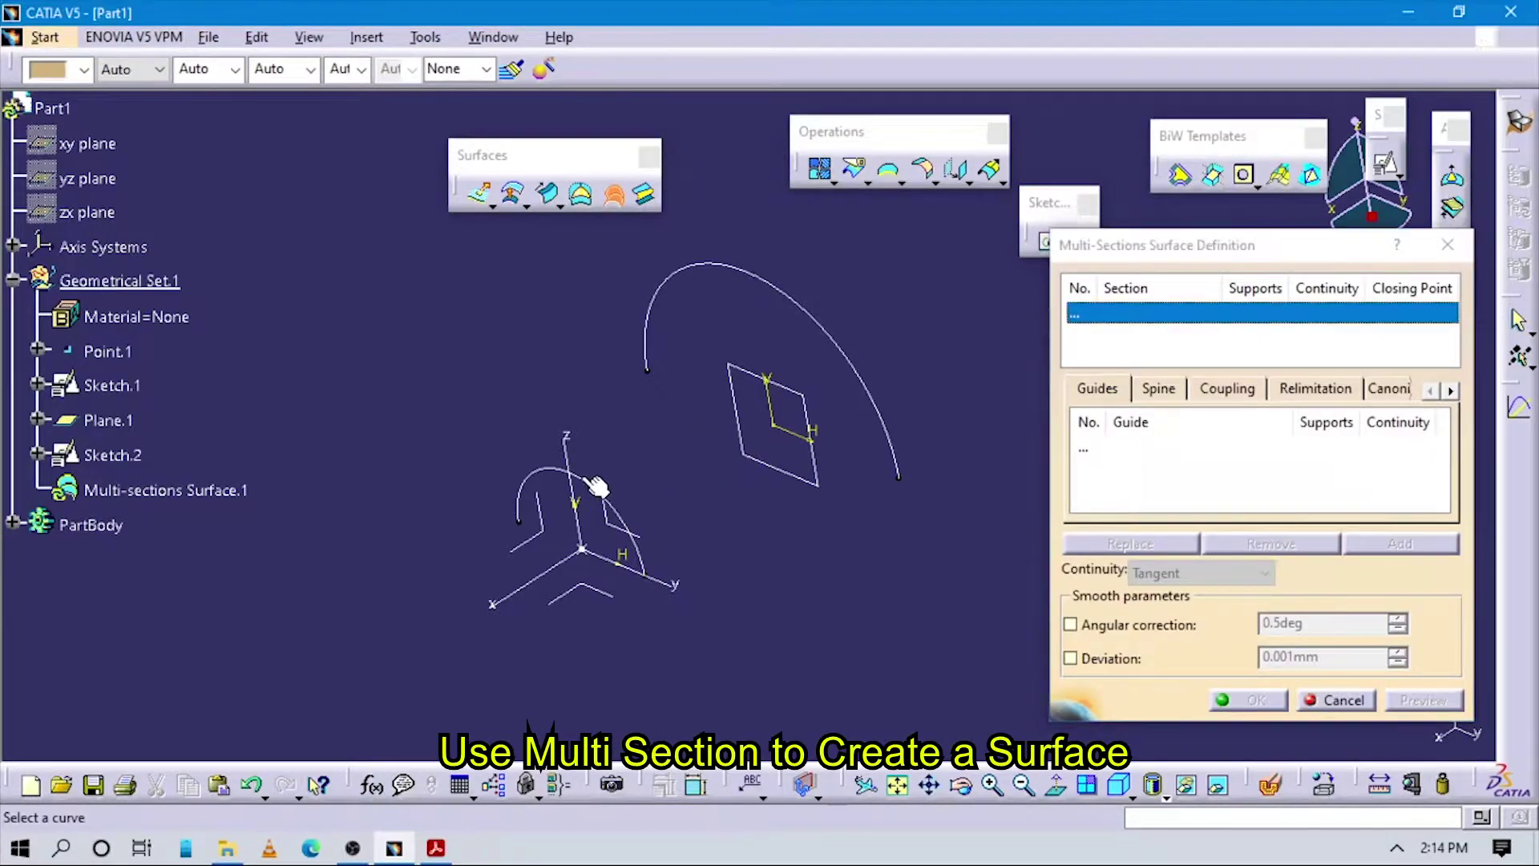
left_click(762, 275)
mouse_move(797, 642)
middle_mouse_down()
mouse_move(836, 620)
mouse_move(478, 539)
middle_mouse_up()
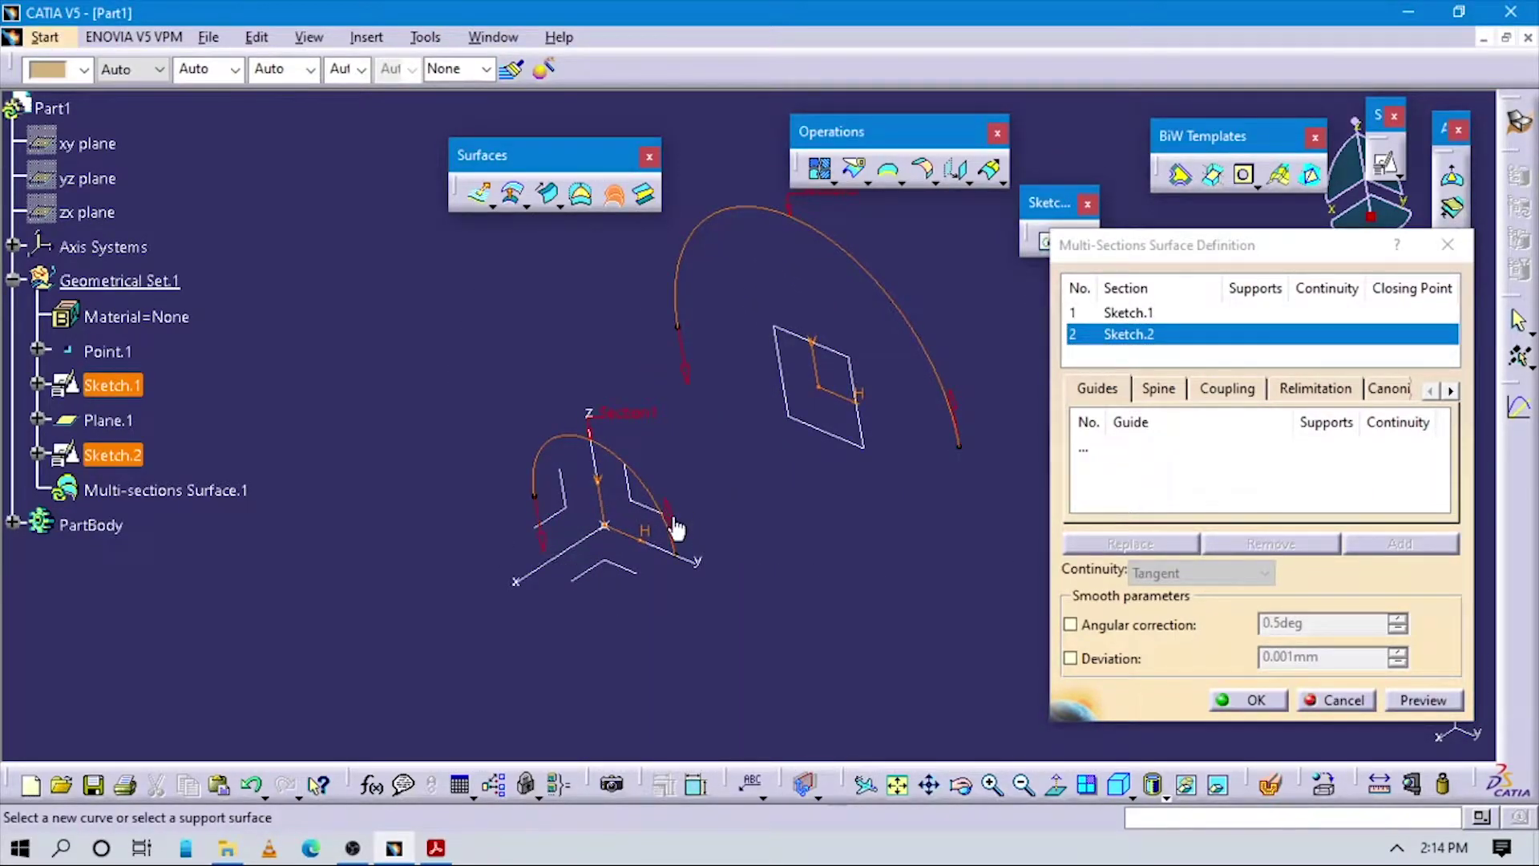
left_click(1411, 699)
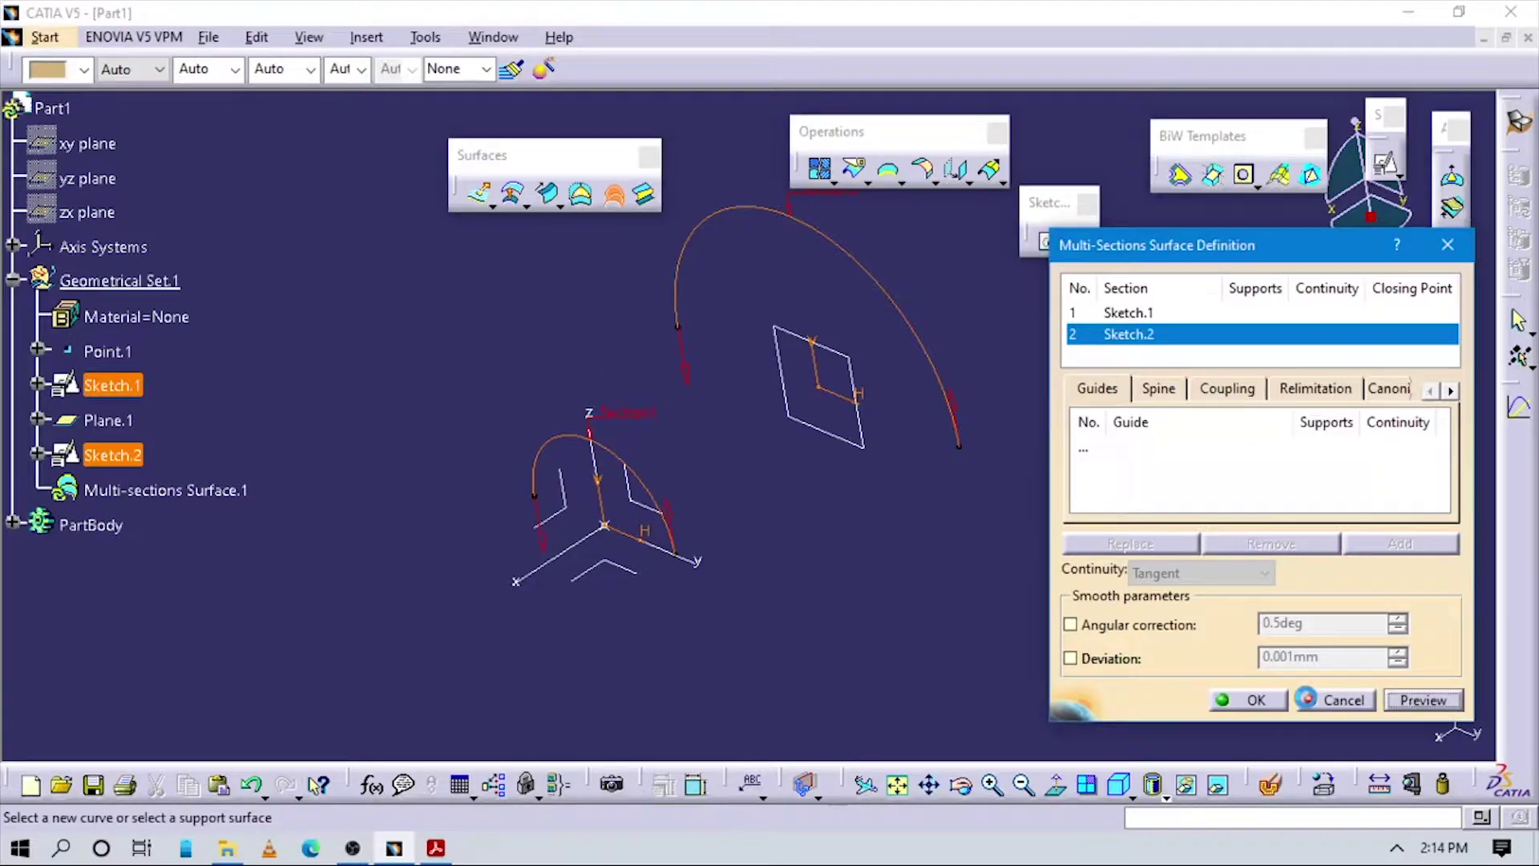
left_click(1251, 699)
left_click(886, 621)
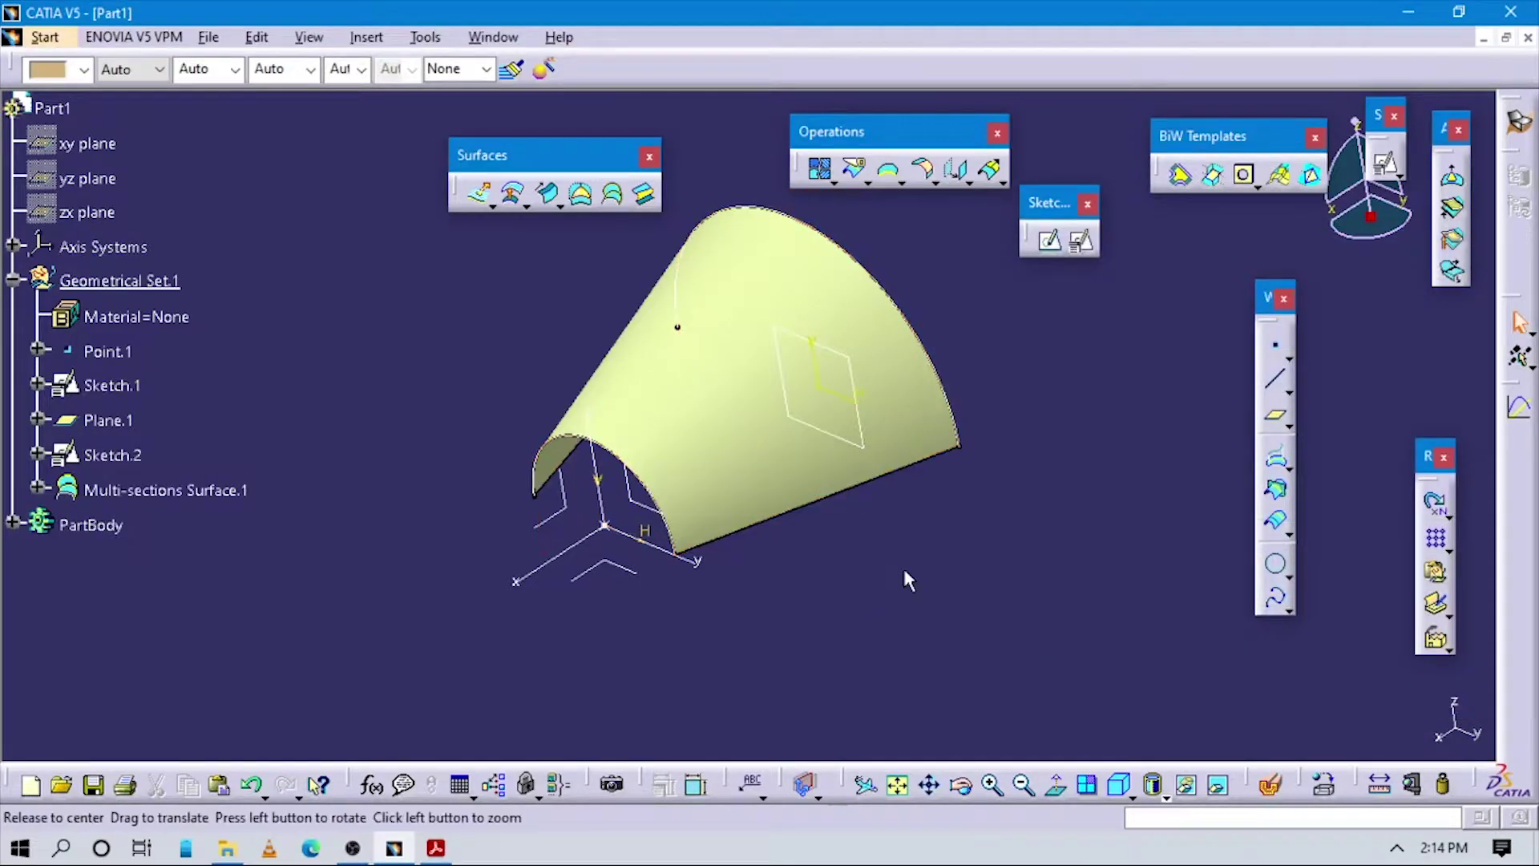
middle_click_drag(903, 566, 954, 565)
left_click(1116, 787)
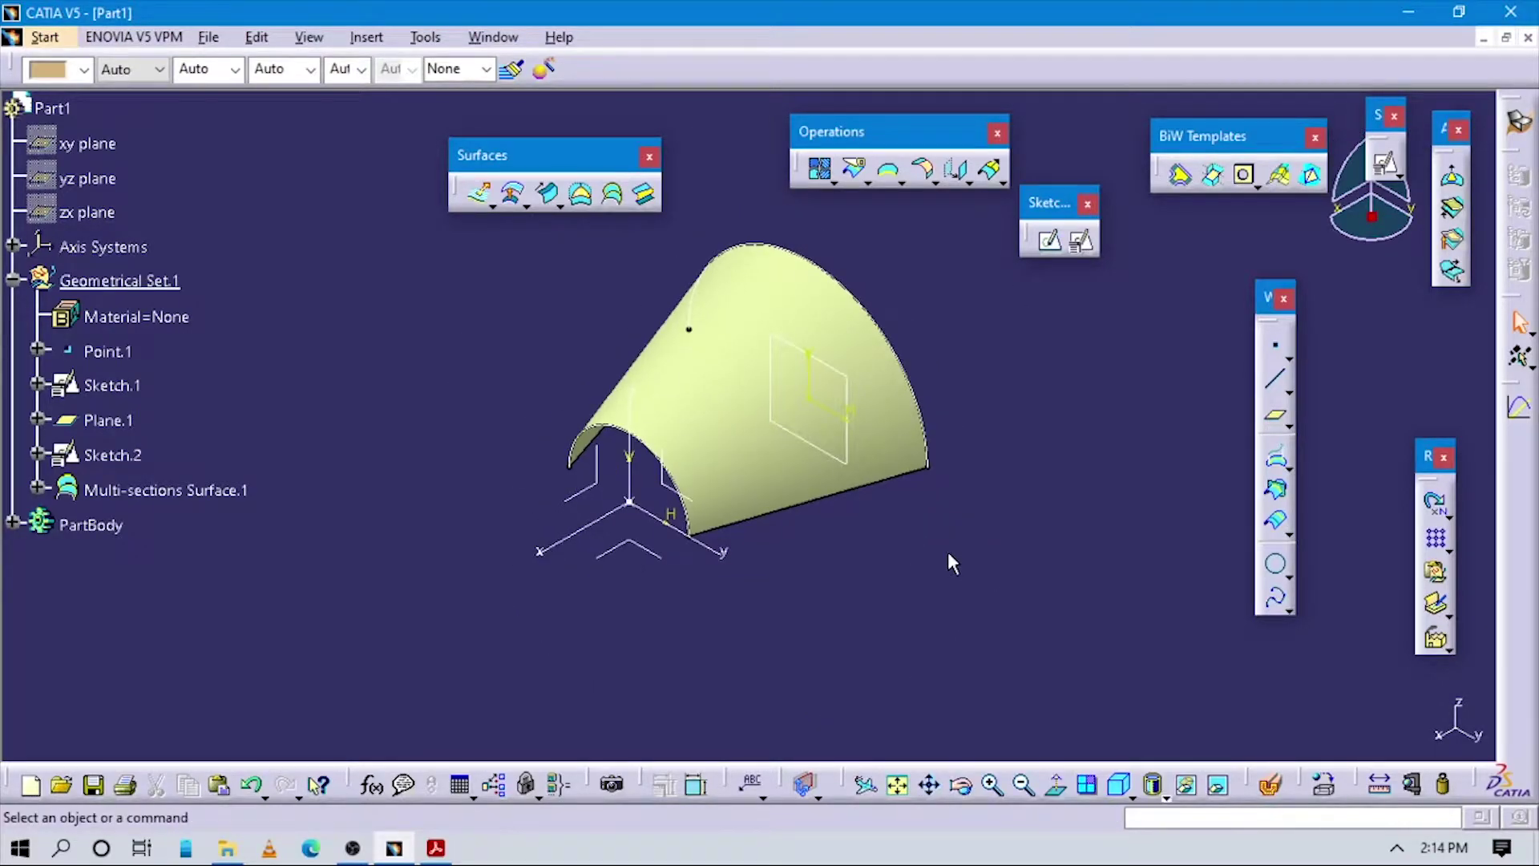
Step: Examine the model's isometric and orthographic views in the PDF, and return to CATIA
key("alt+Tab")
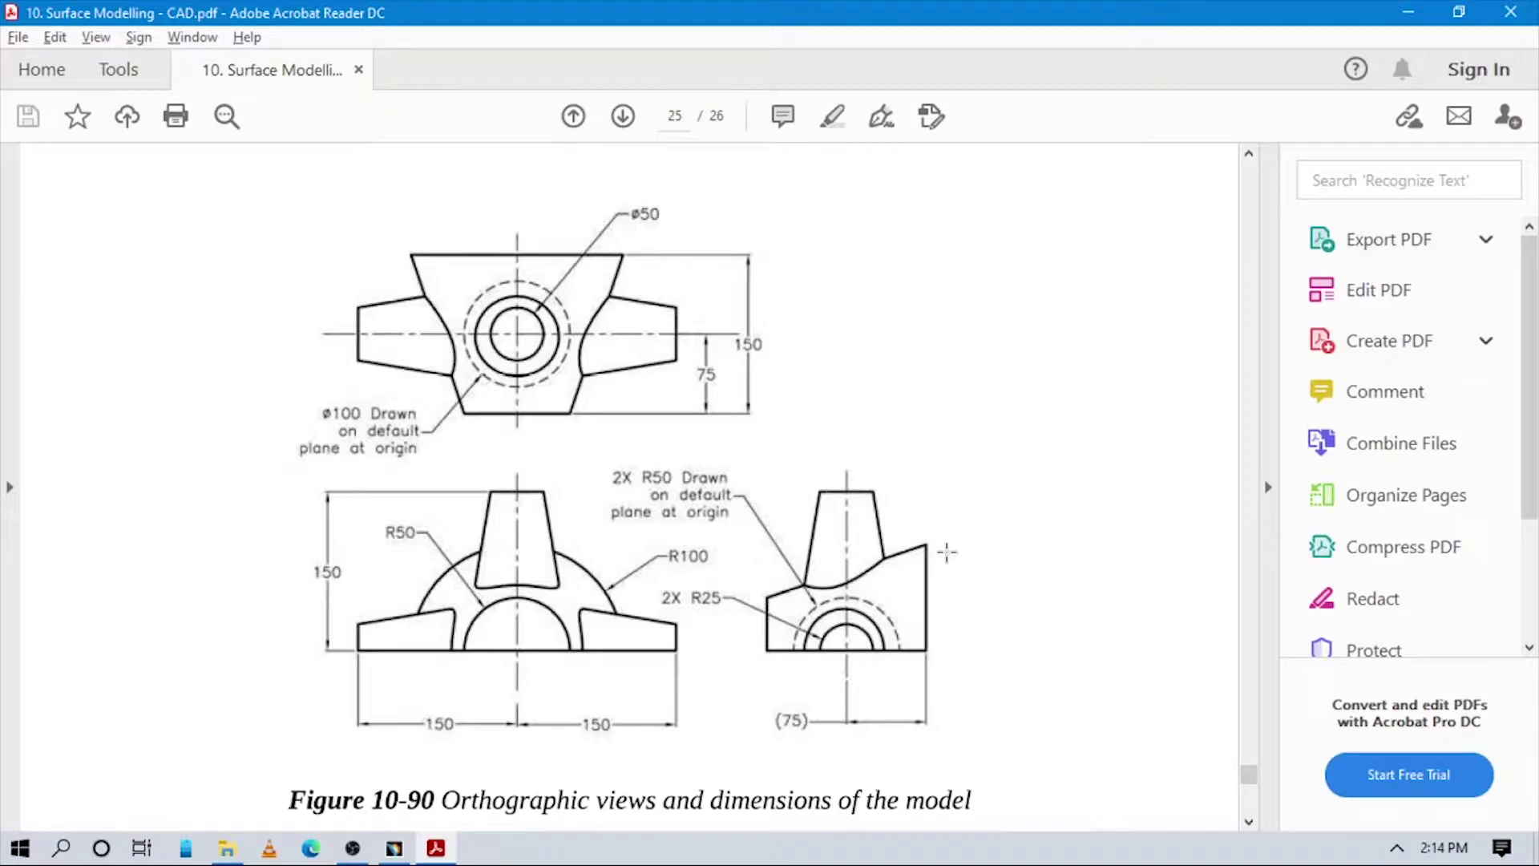
scroll(843, 596, "up", 3)
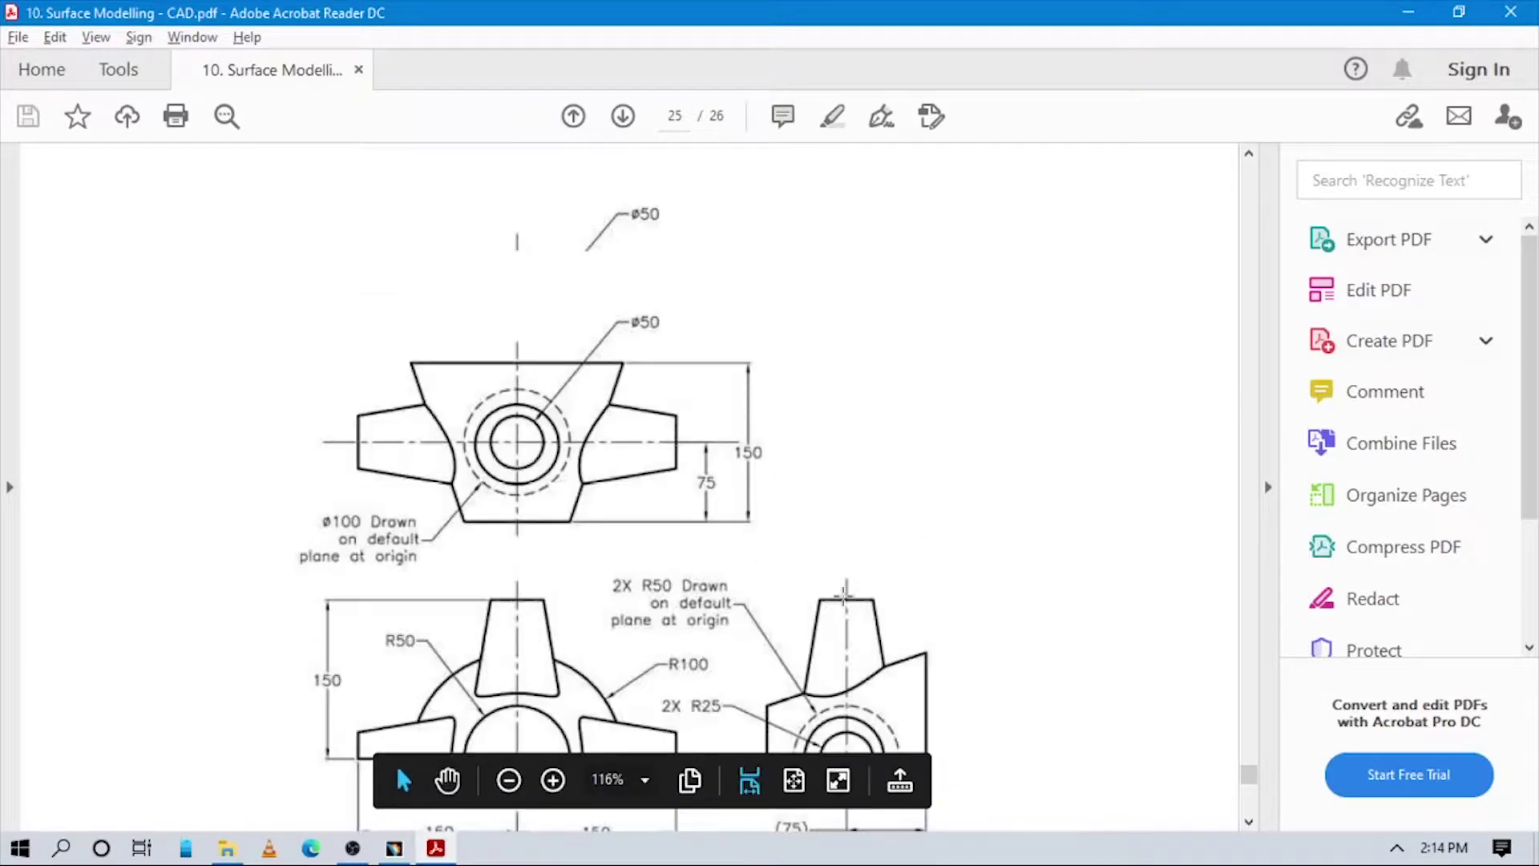
scroll(843, 595, "up", 3)
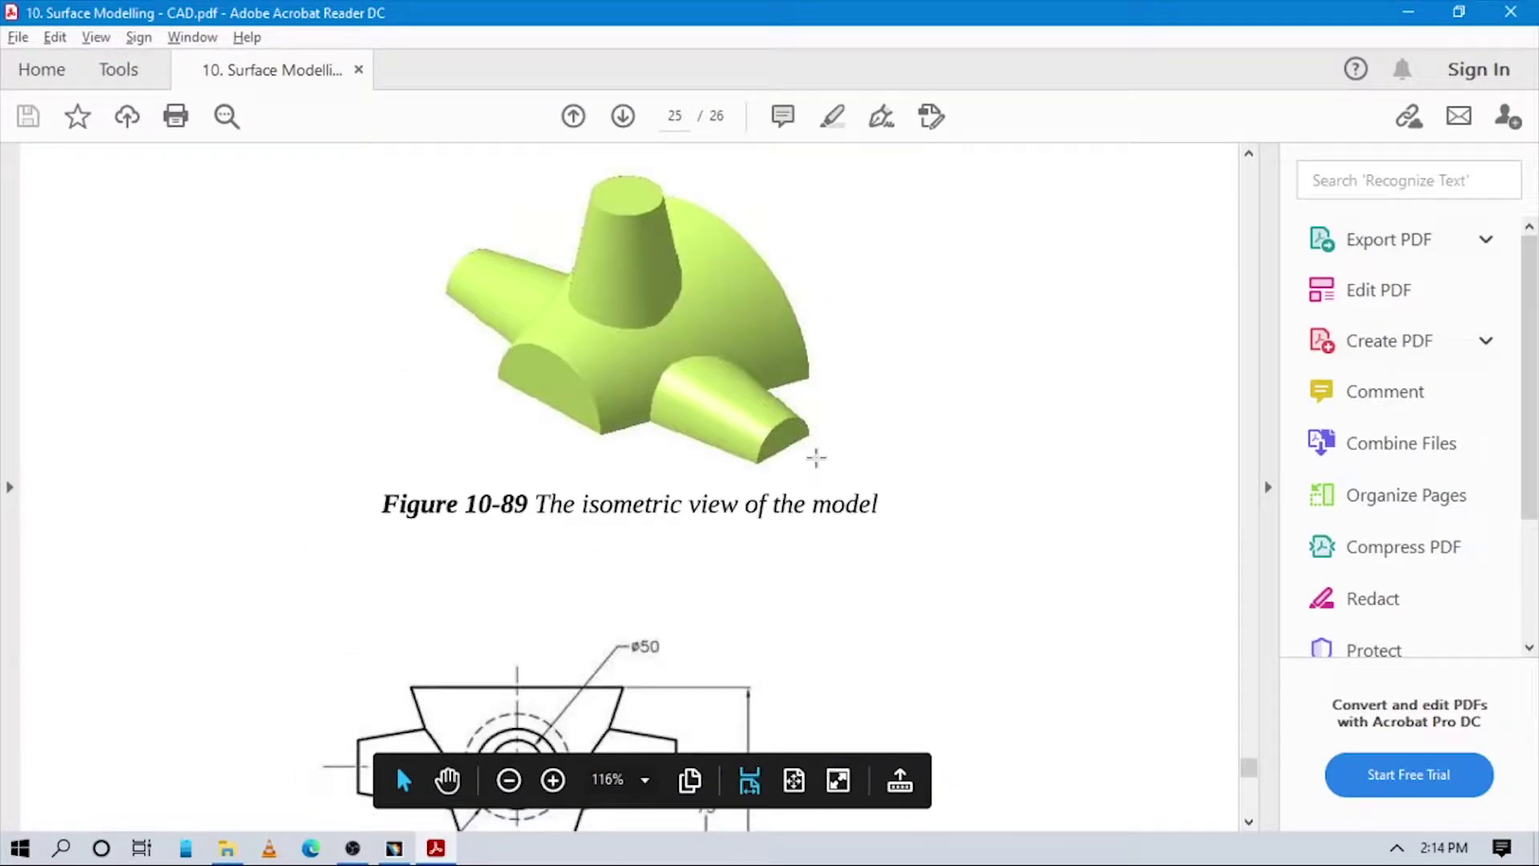
scroll(814, 454, "down", 1)
scroll(805, 426, "down", 2)
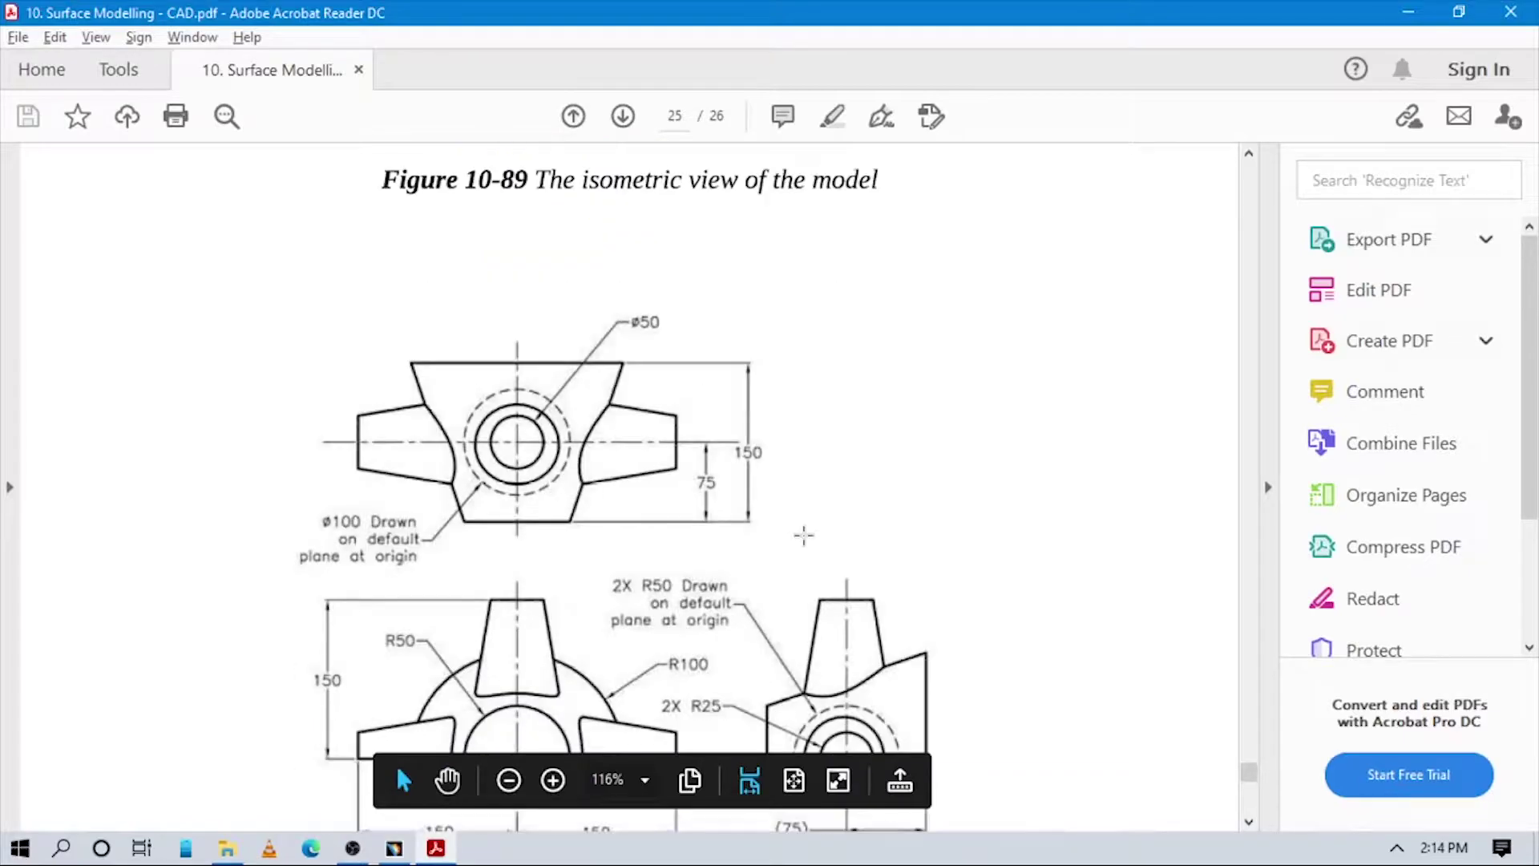
scroll(804, 532, "up", 1)
scroll(804, 534, "up", 1)
scroll(804, 532, "down", 1)
key("alt+Tab")
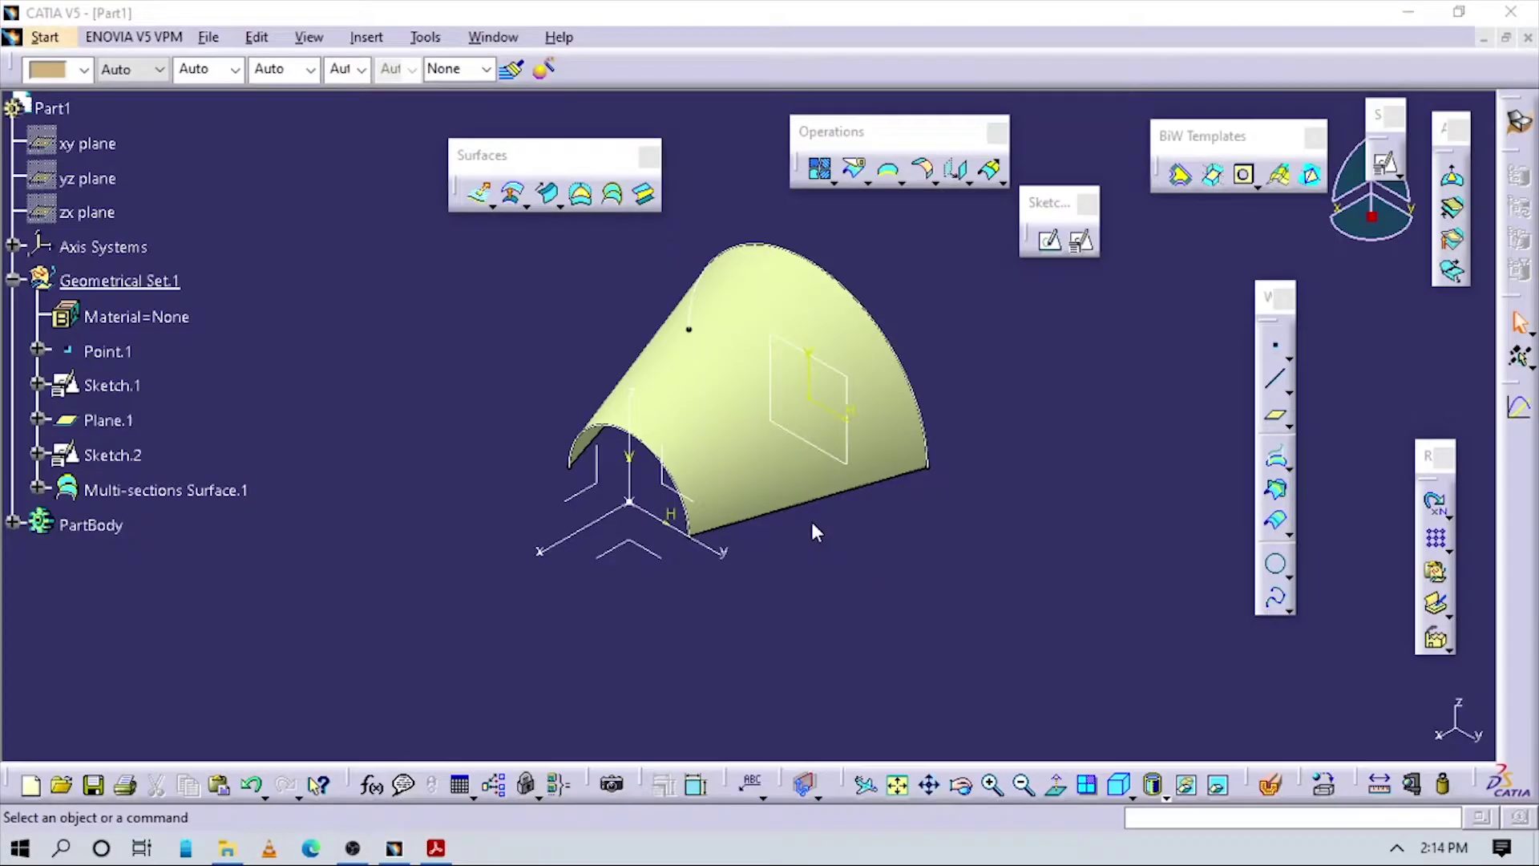
Step: Start a positioned sketch on the axis system's ZX plane with Point.1 as its projection-point origin
middle_click_drag(888, 498, 862, 529)
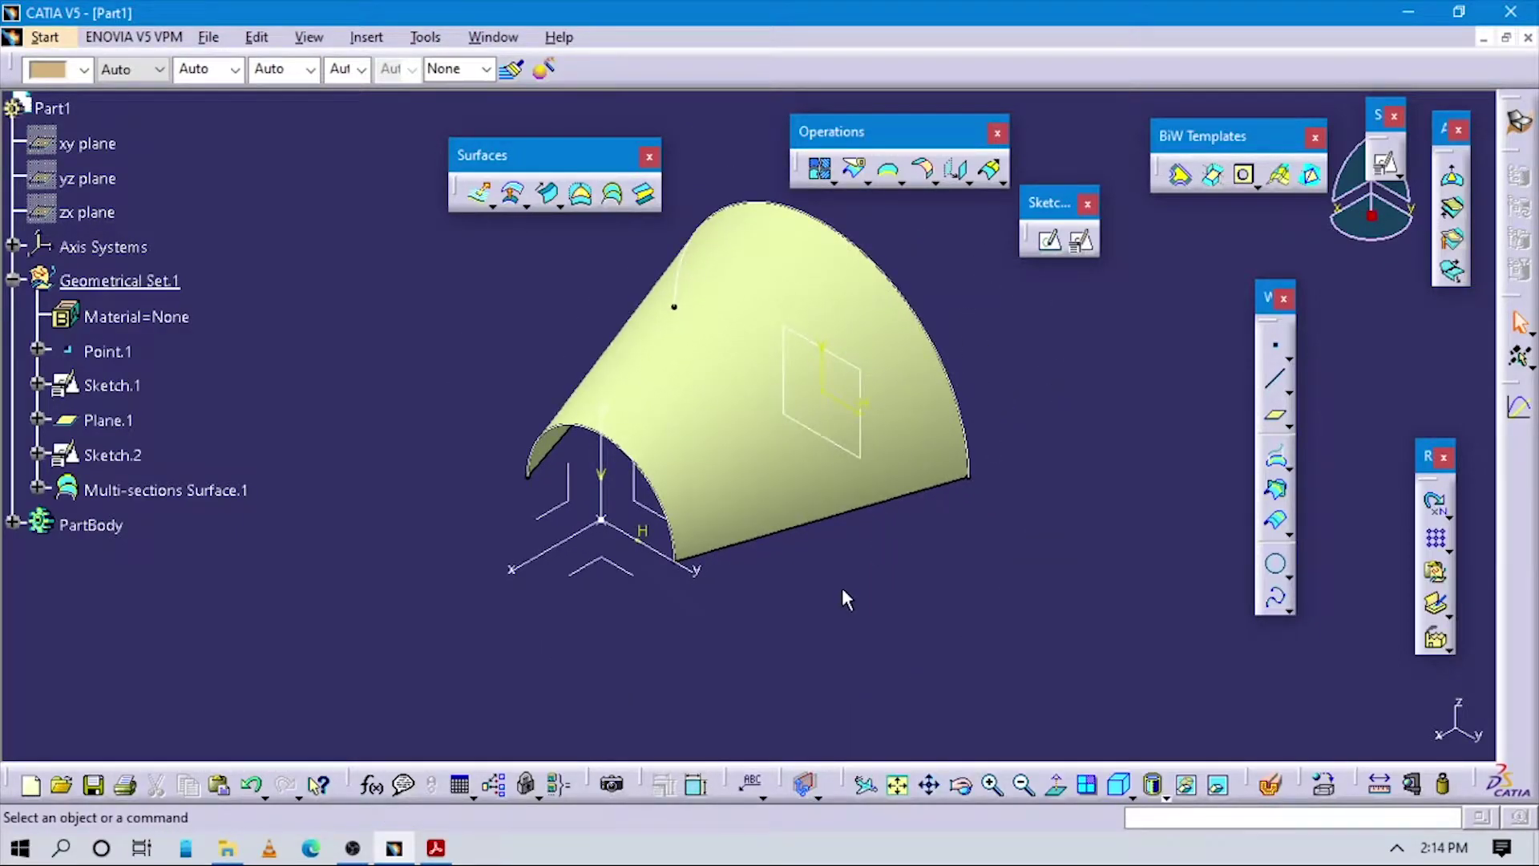
left_click(1082, 241)
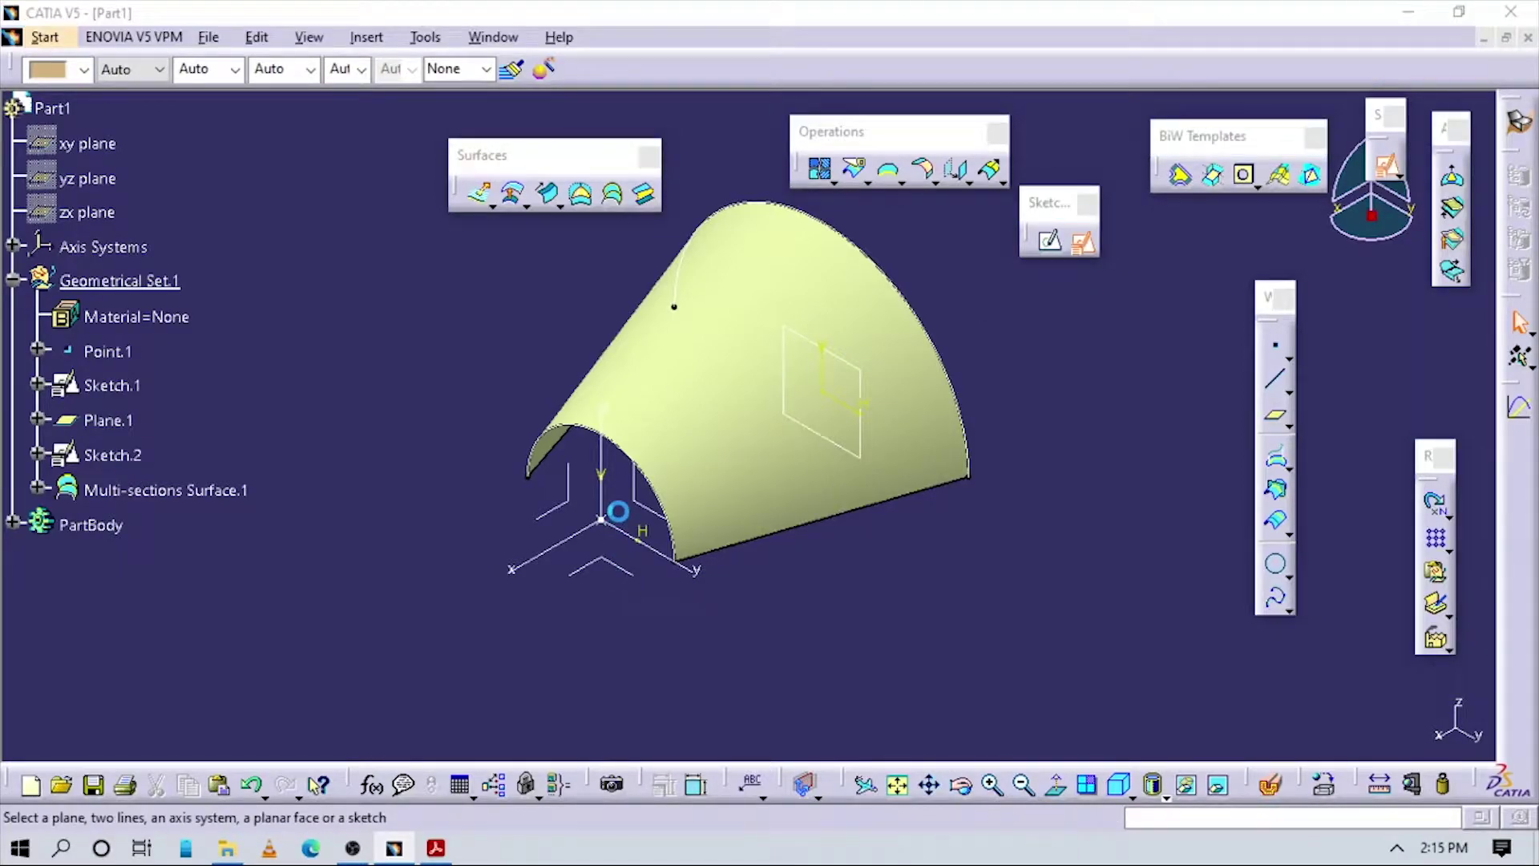
middle_click_drag(761, 586, 716, 574)
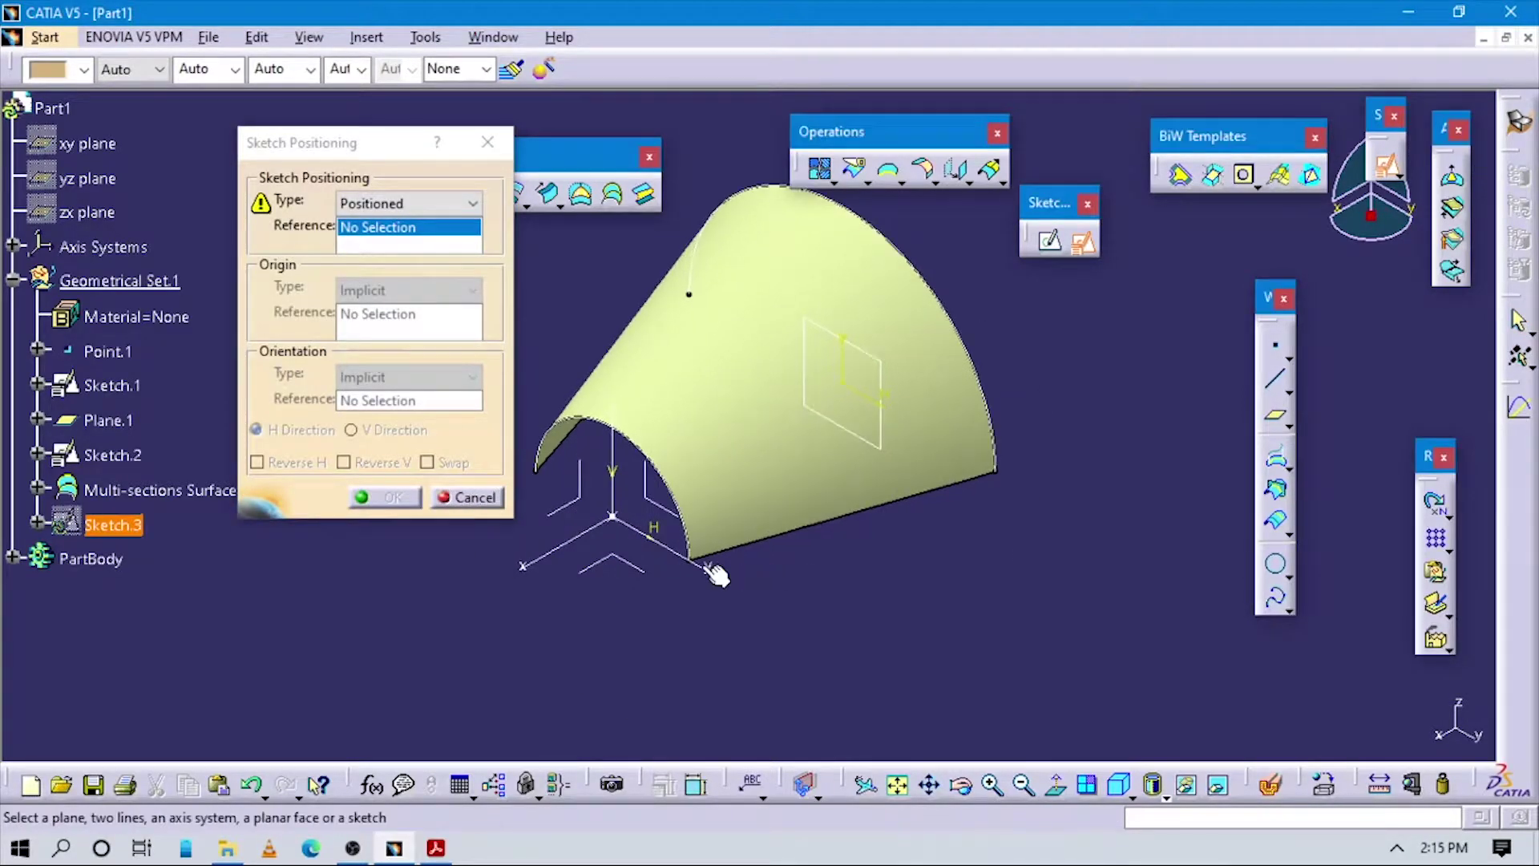
left_click(575, 485)
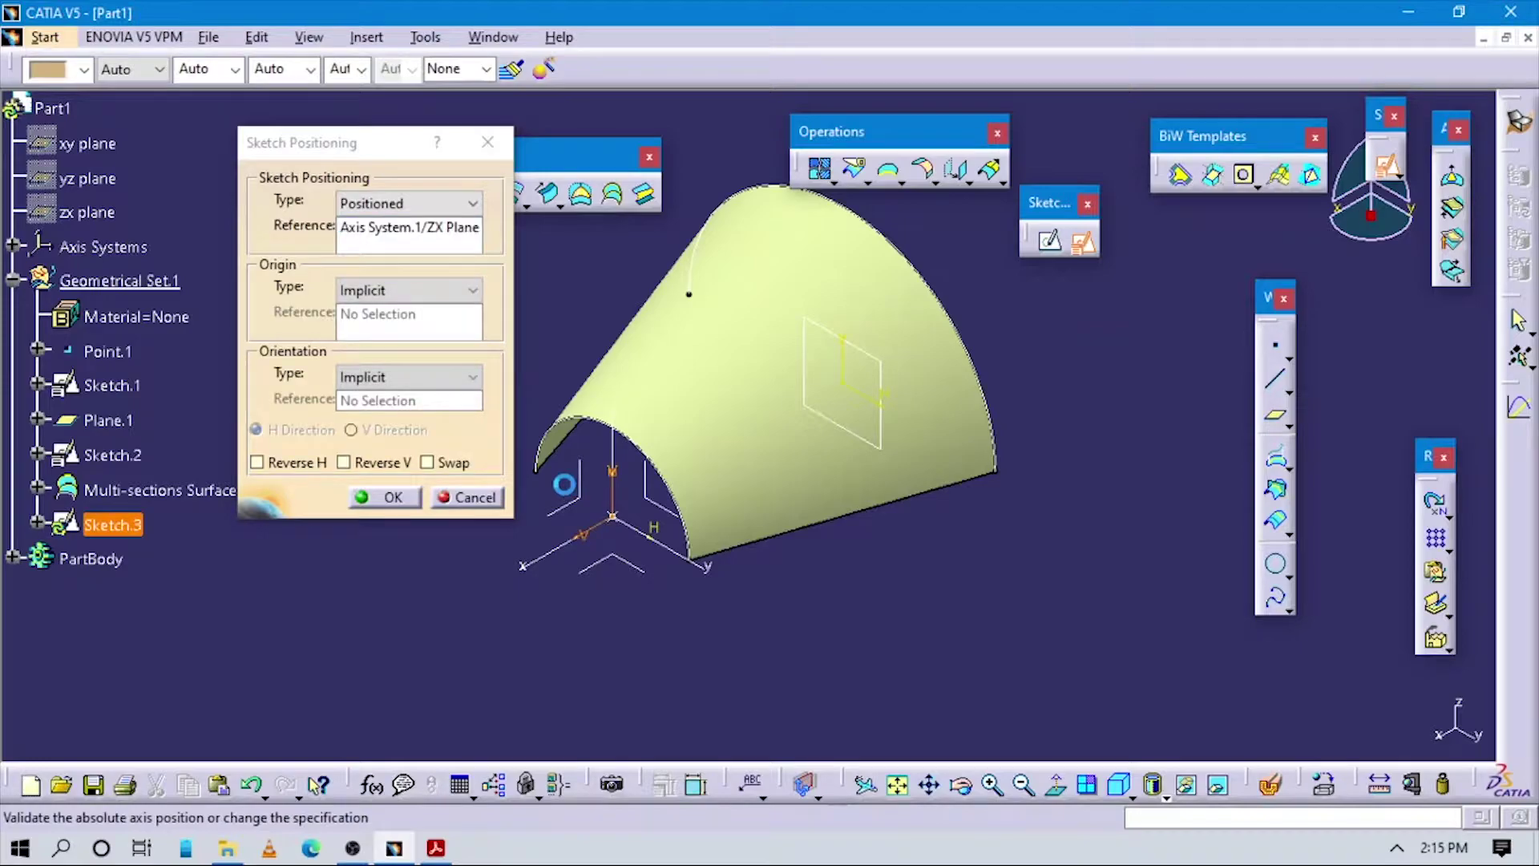
left_click(369, 290)
left_click(368, 329)
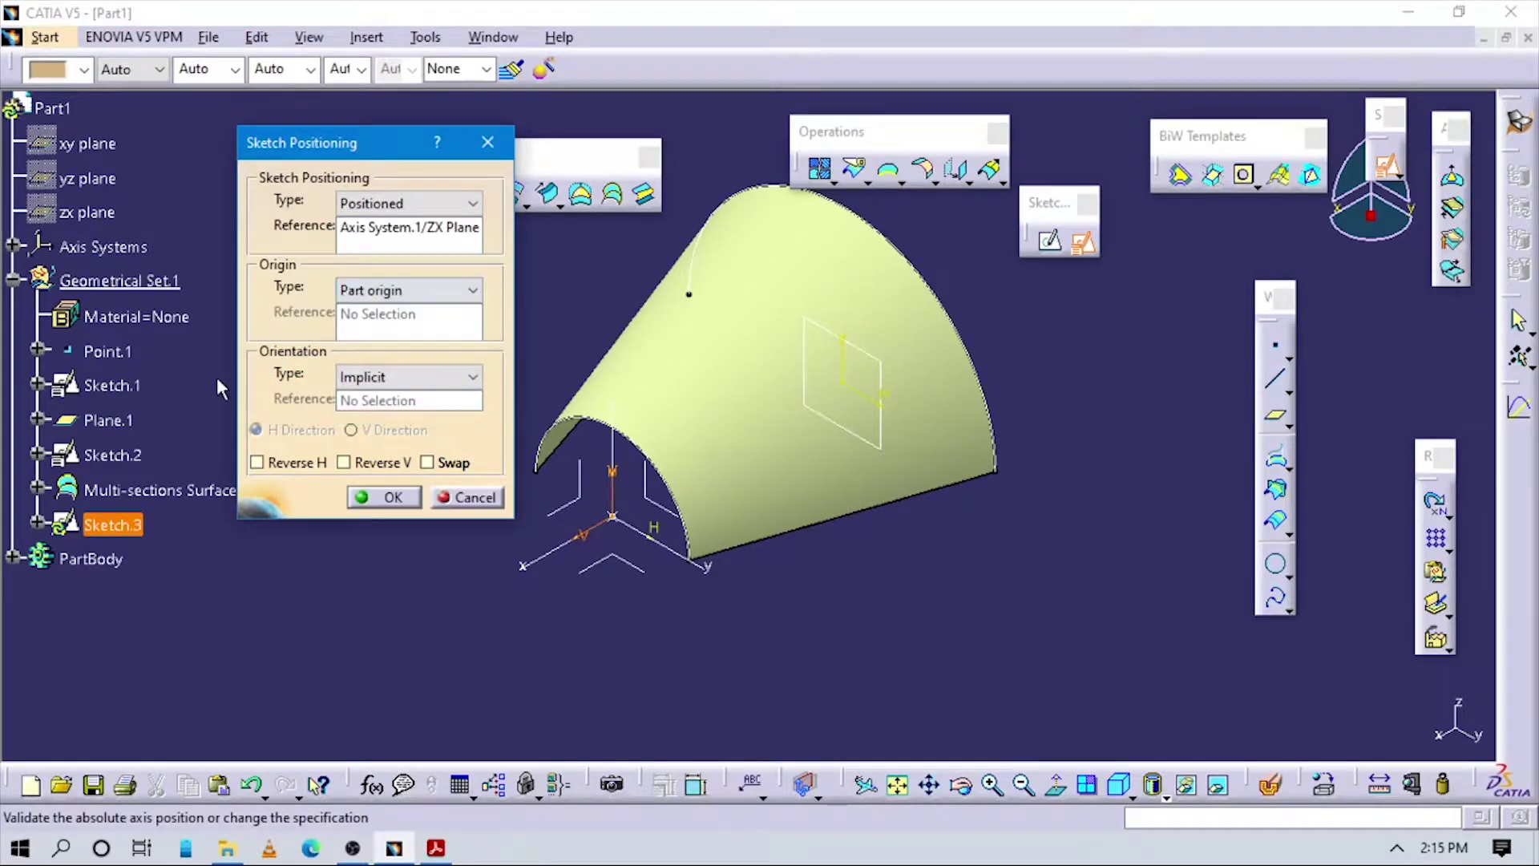
left_click(374, 294)
left_click(367, 347)
left_click(113, 351)
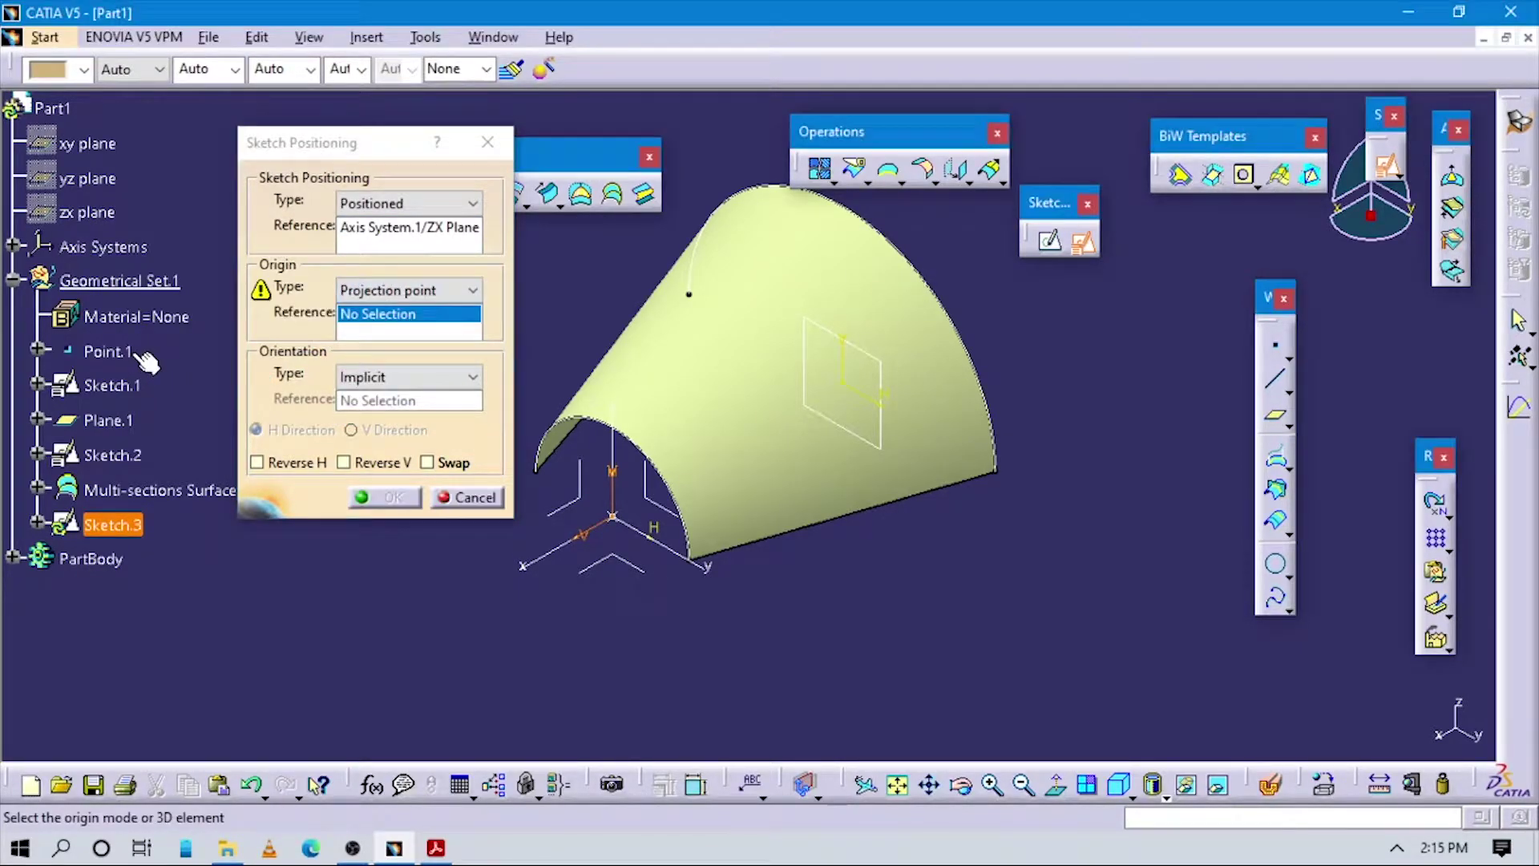
Step: Orient the sketch parallel to the axis system's X axis with H and V reversed, and enter it
left_click(449, 377)
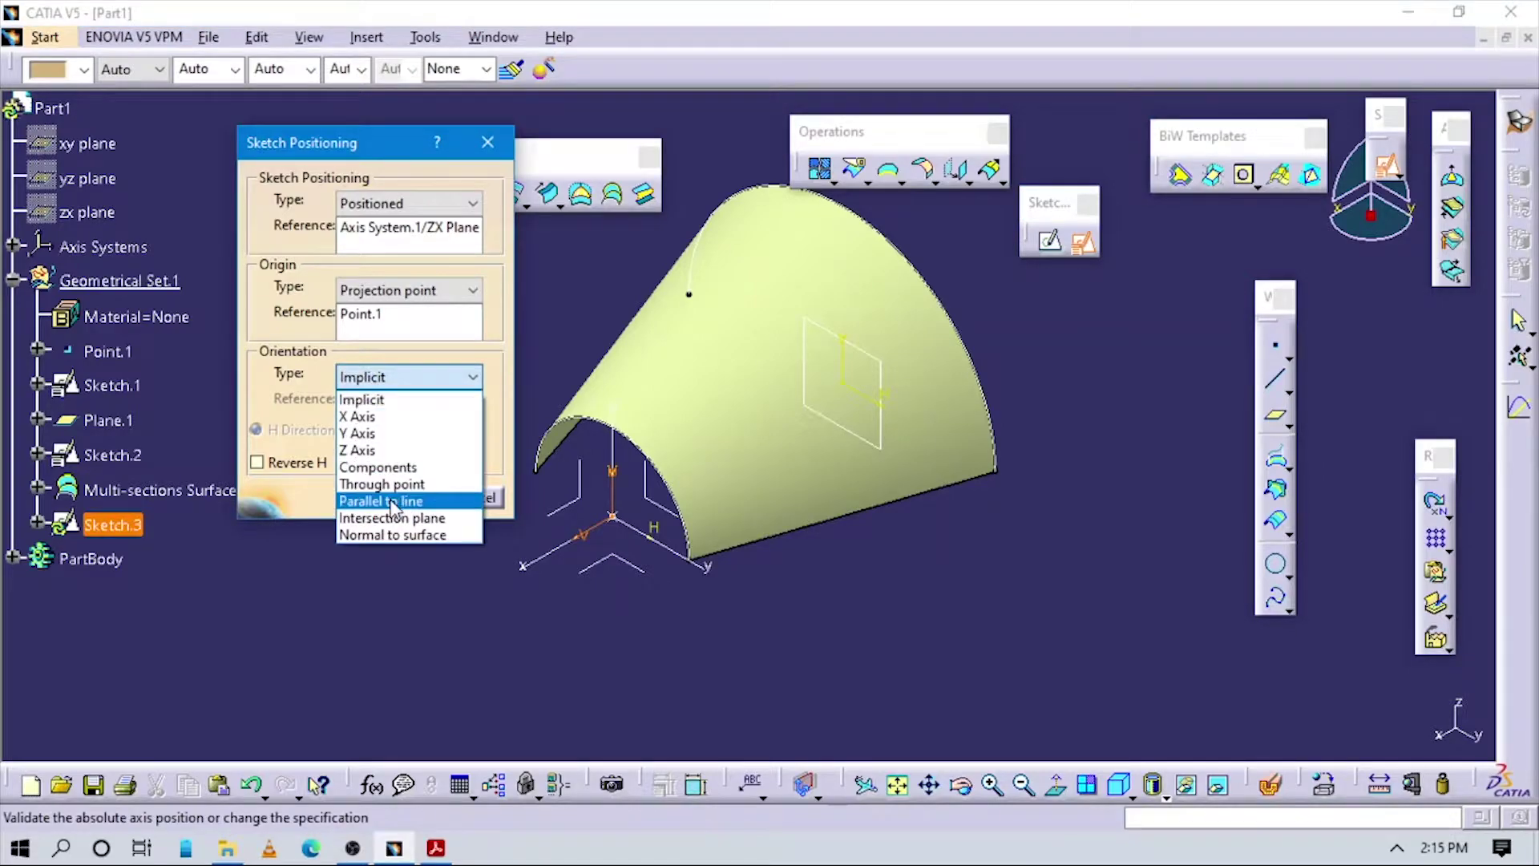
left_click(381, 501)
left_click(561, 544)
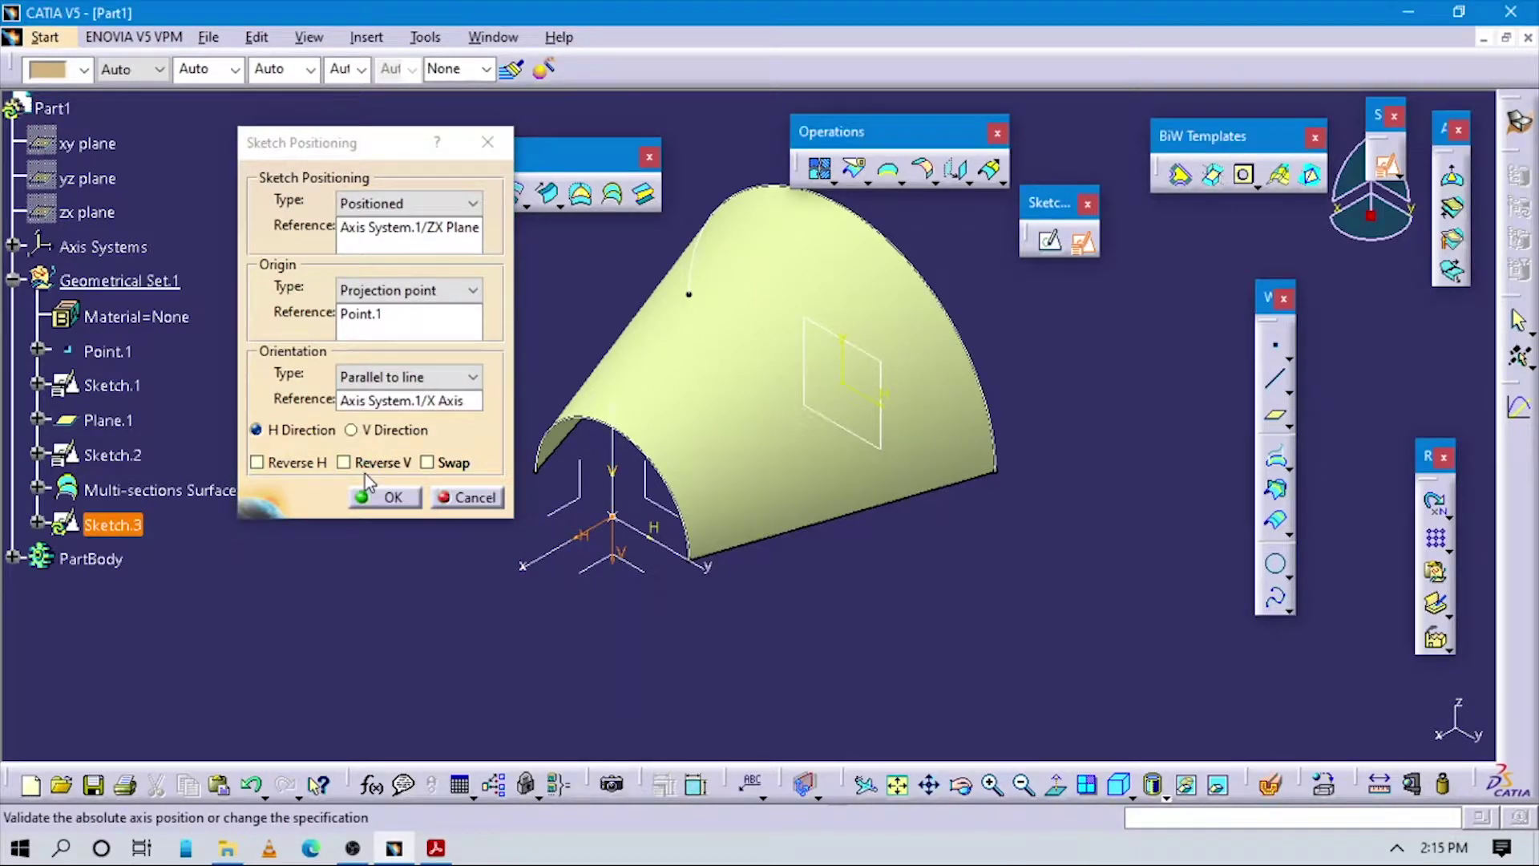
left_click(346, 463)
left_click(383, 498)
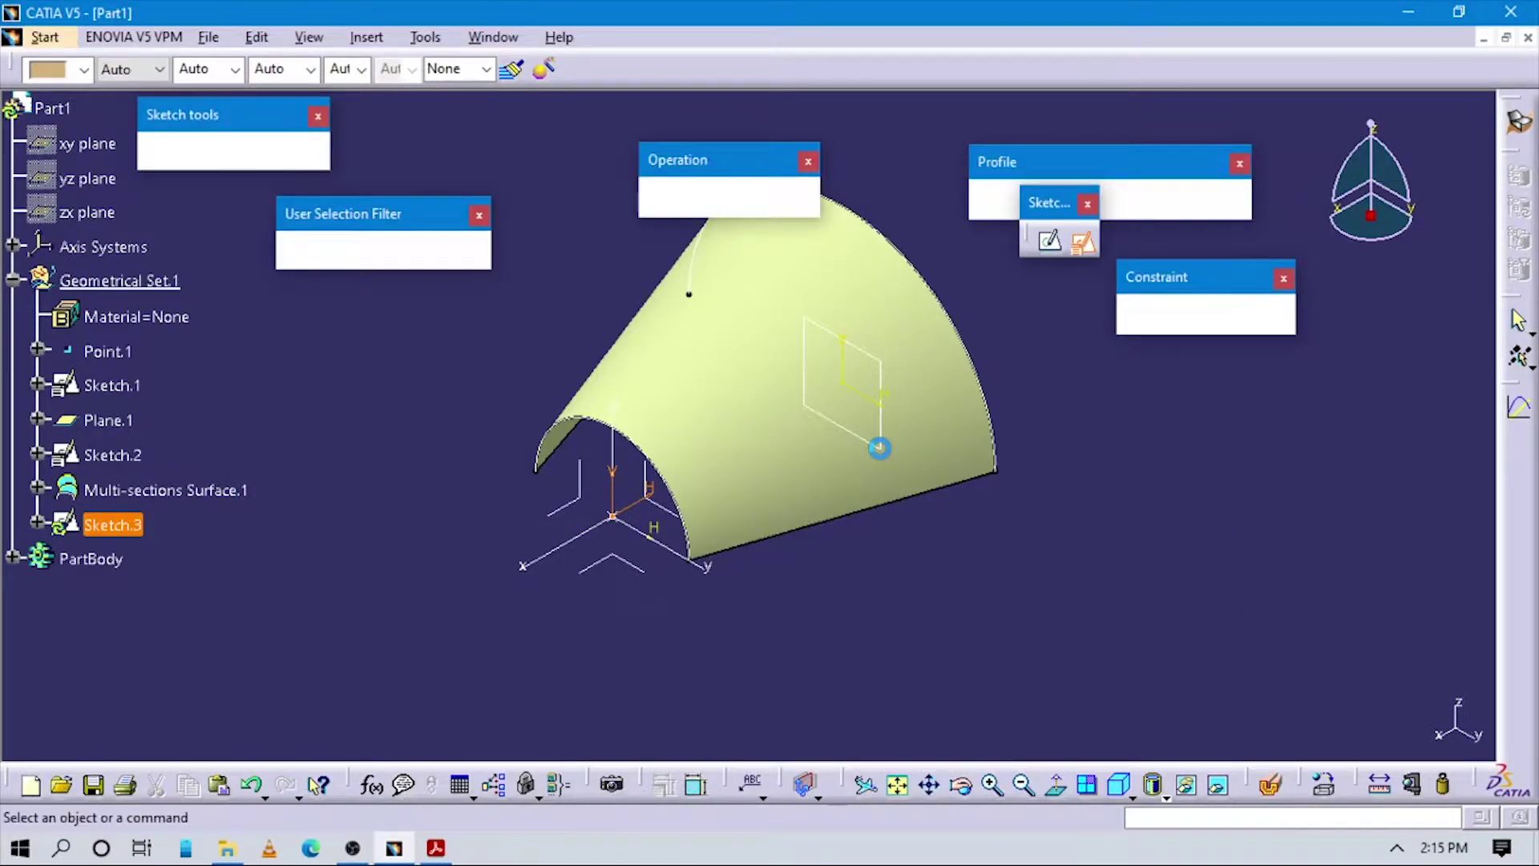
Step: Sketch a circle about 63 mm in diameter, centred on the horizontal axis about 77 mm from the origin
middle_click_drag(860, 505, 817, 398)
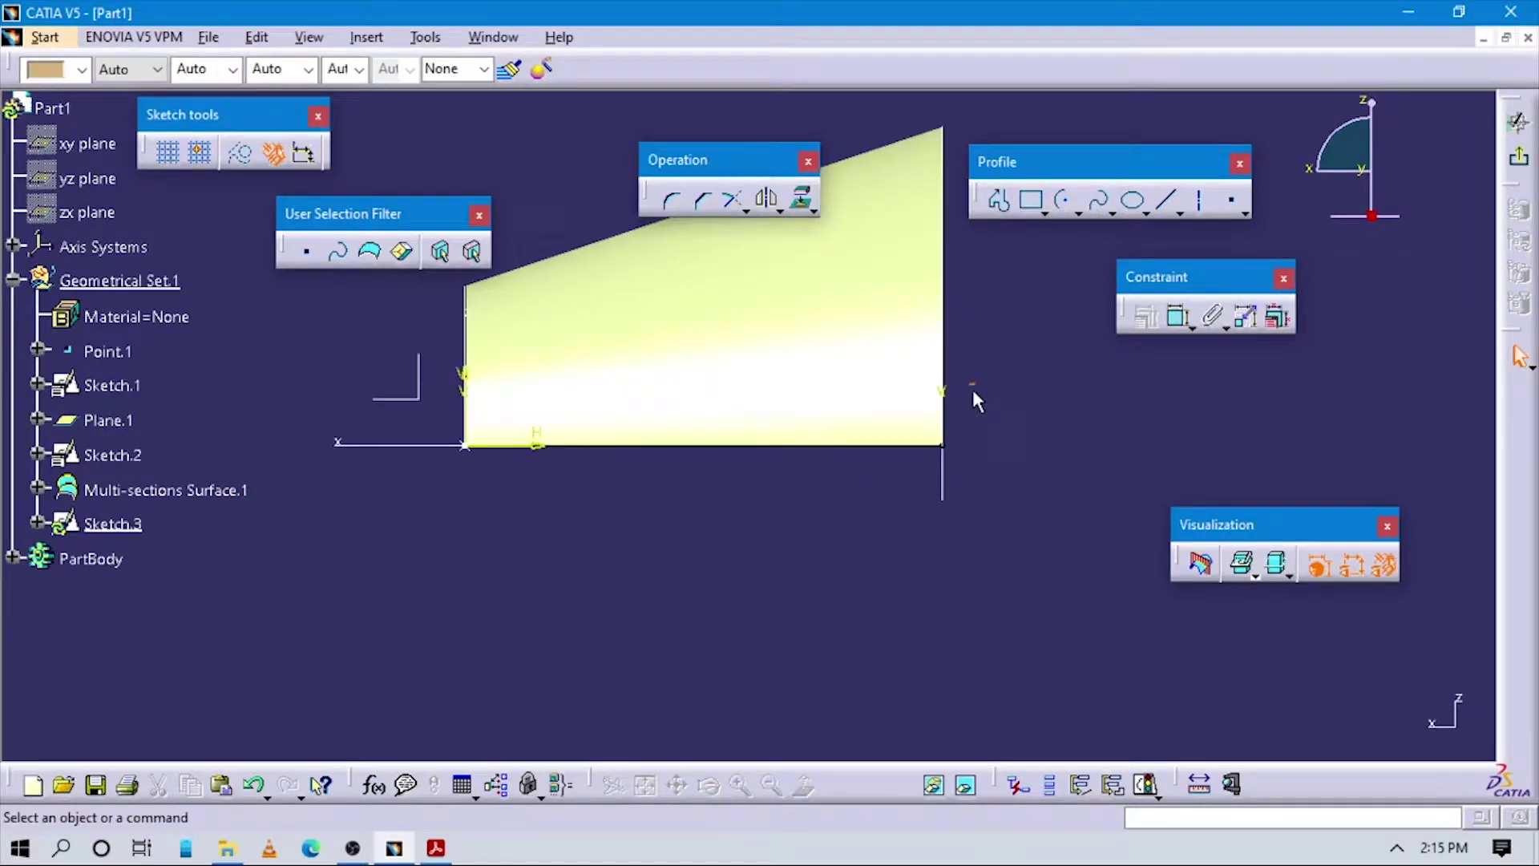
middle_click_drag(783, 484, 840, 508)
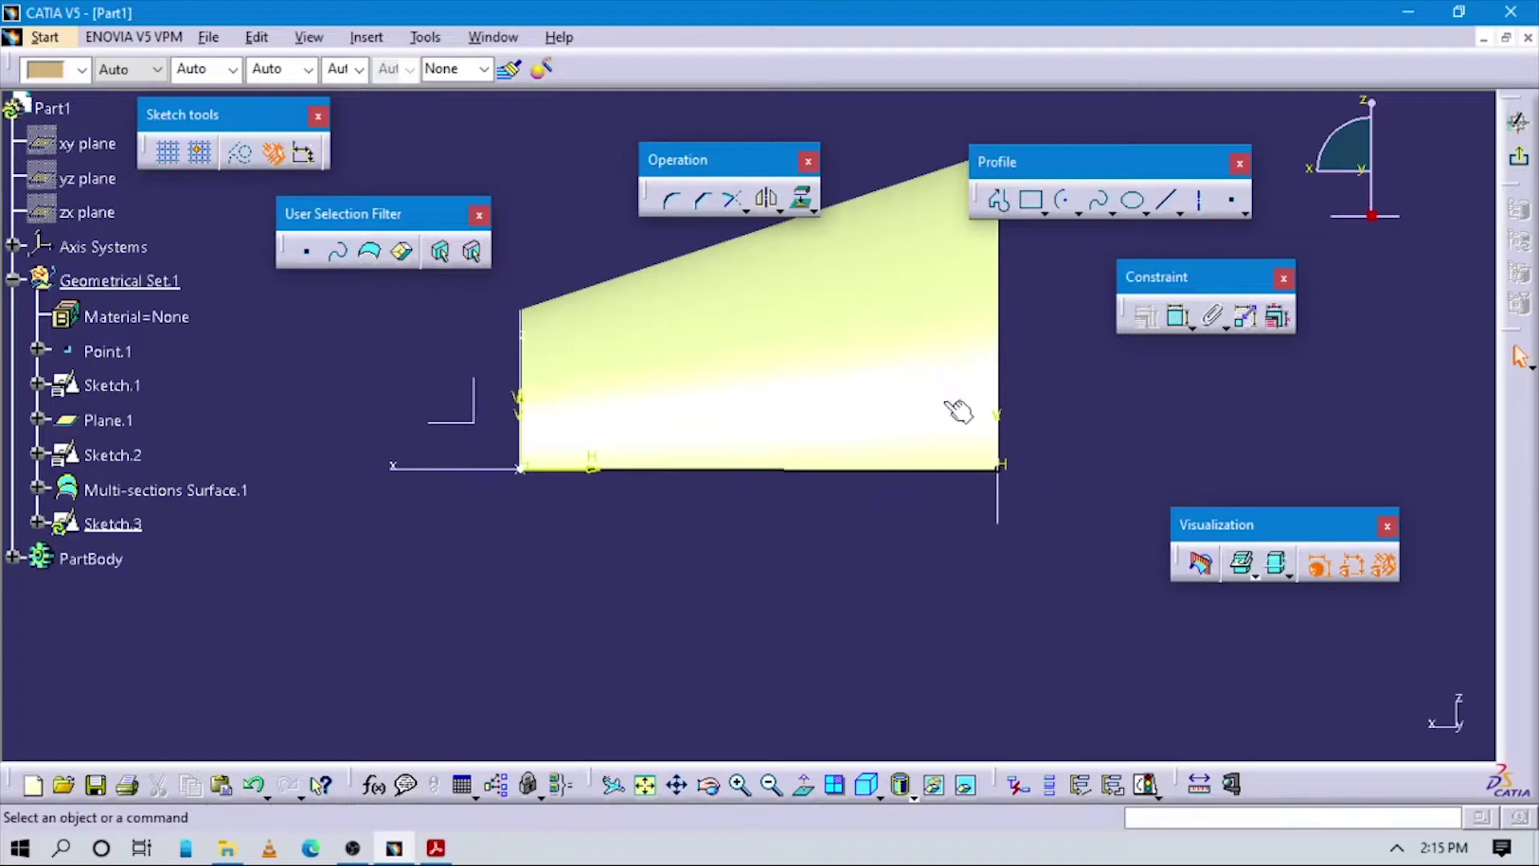
left_click(1083, 215)
left_click(1107, 231)
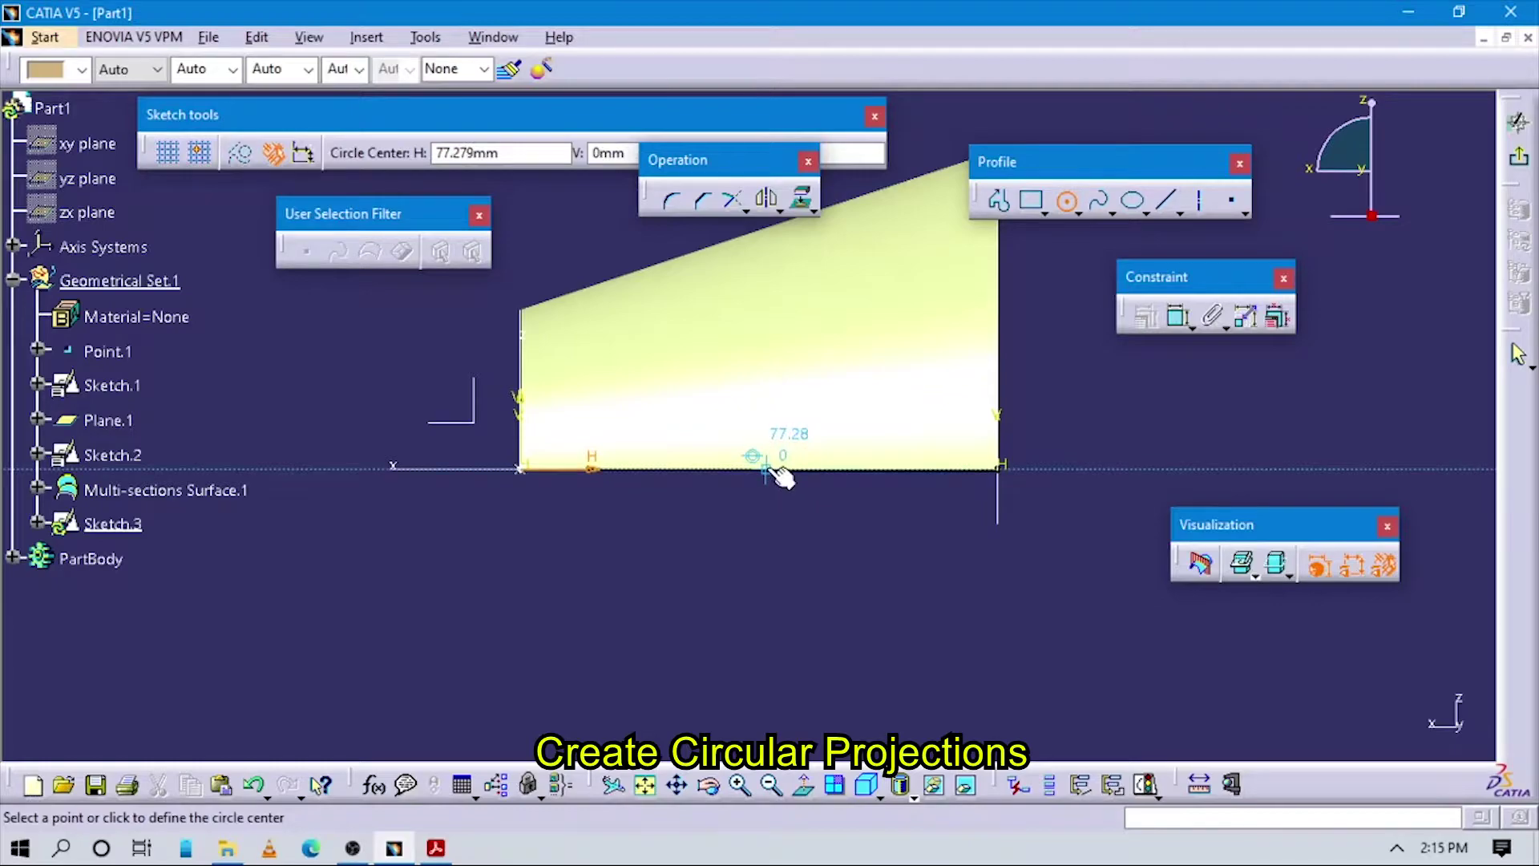
left_click(767, 469)
left_click(862, 497)
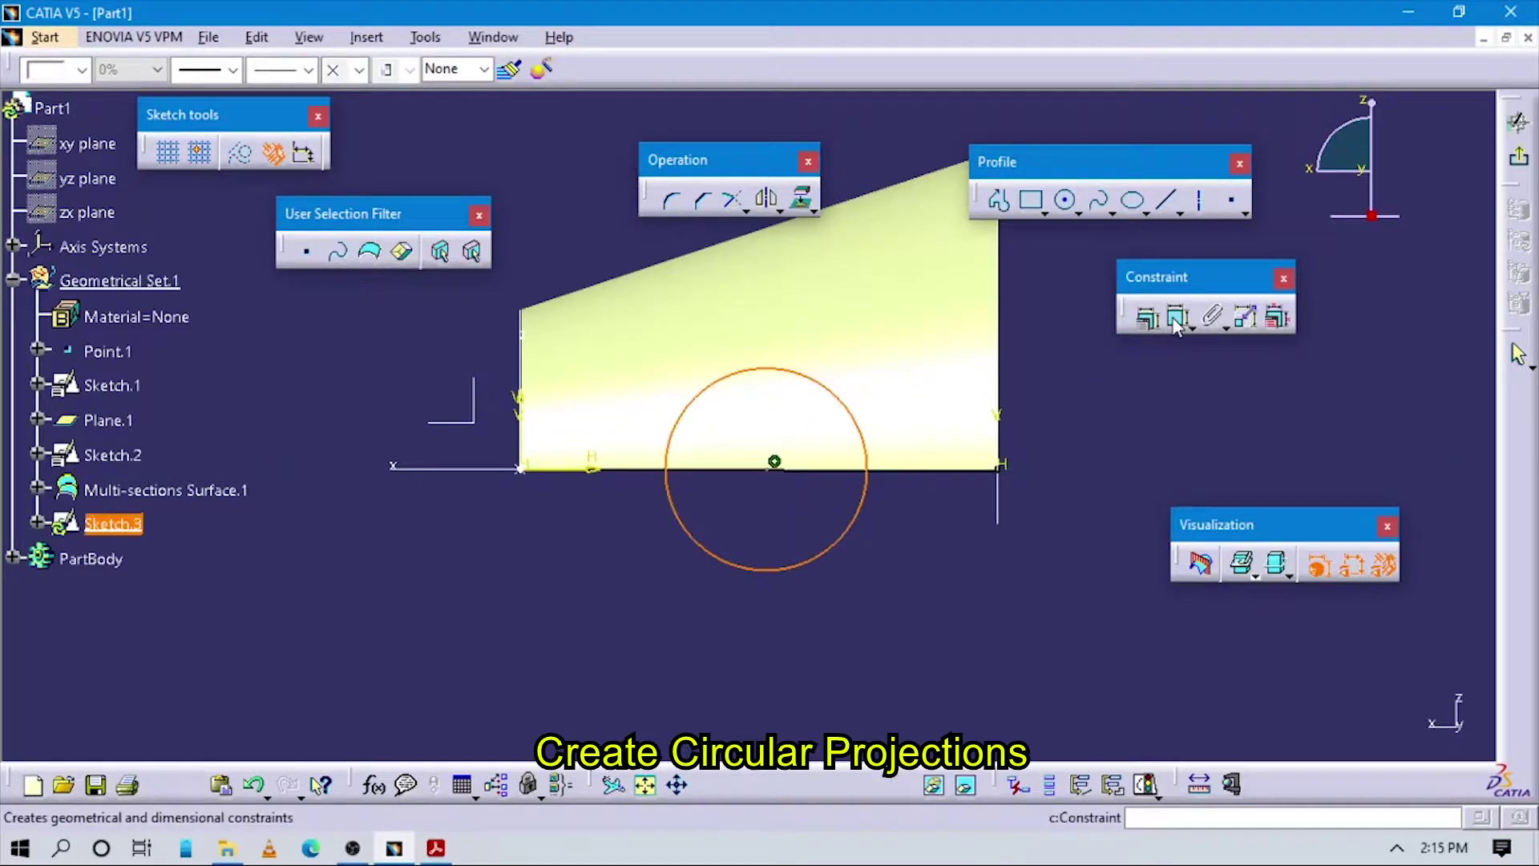
Step: Dimension the circle's diameter and open that dimension for editing
left_click(1070, 430)
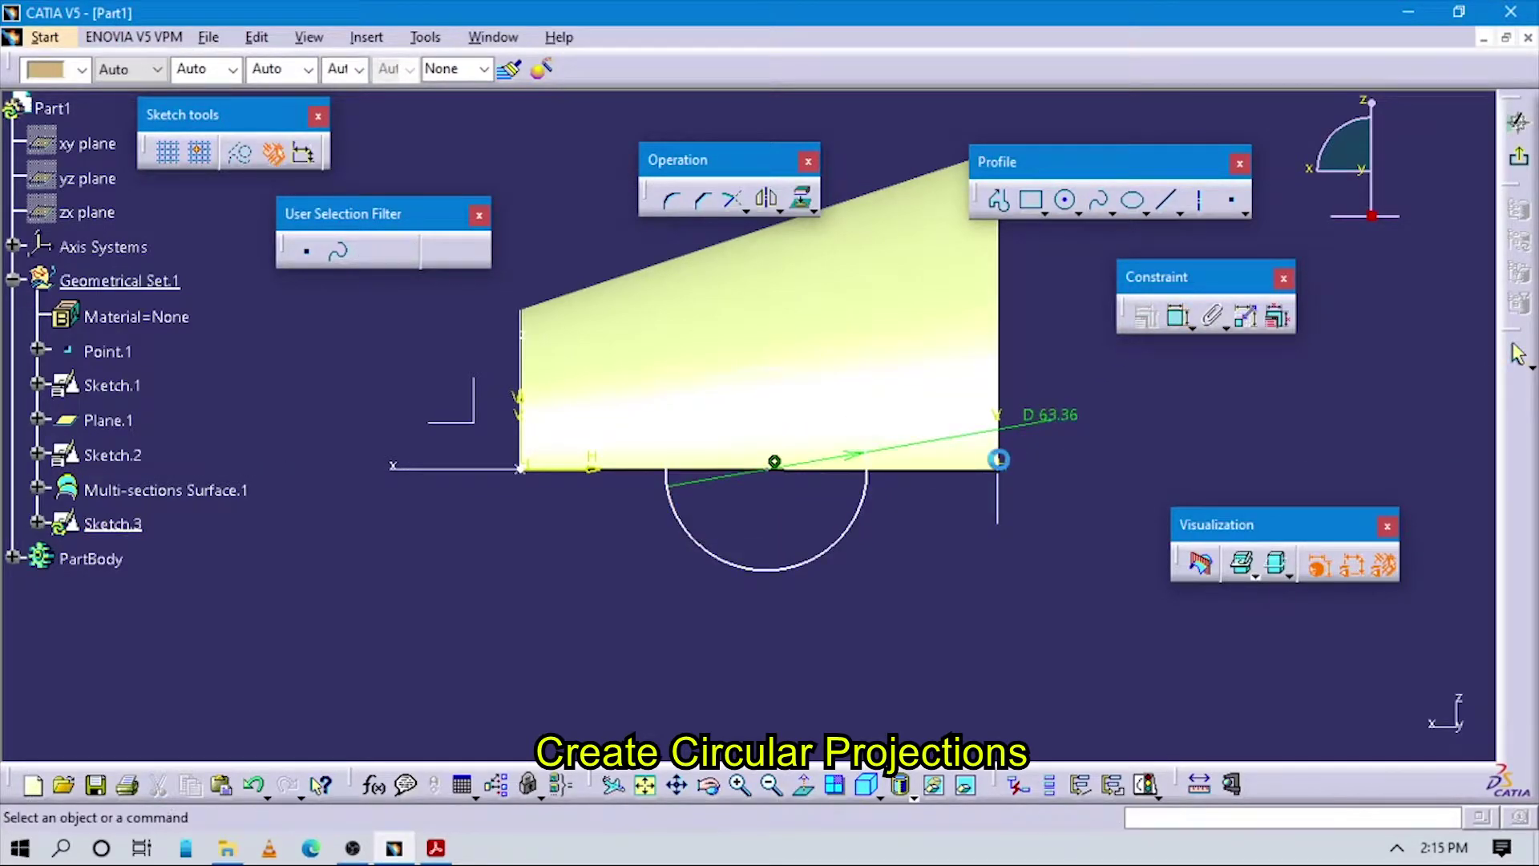
double_click(1049, 421)
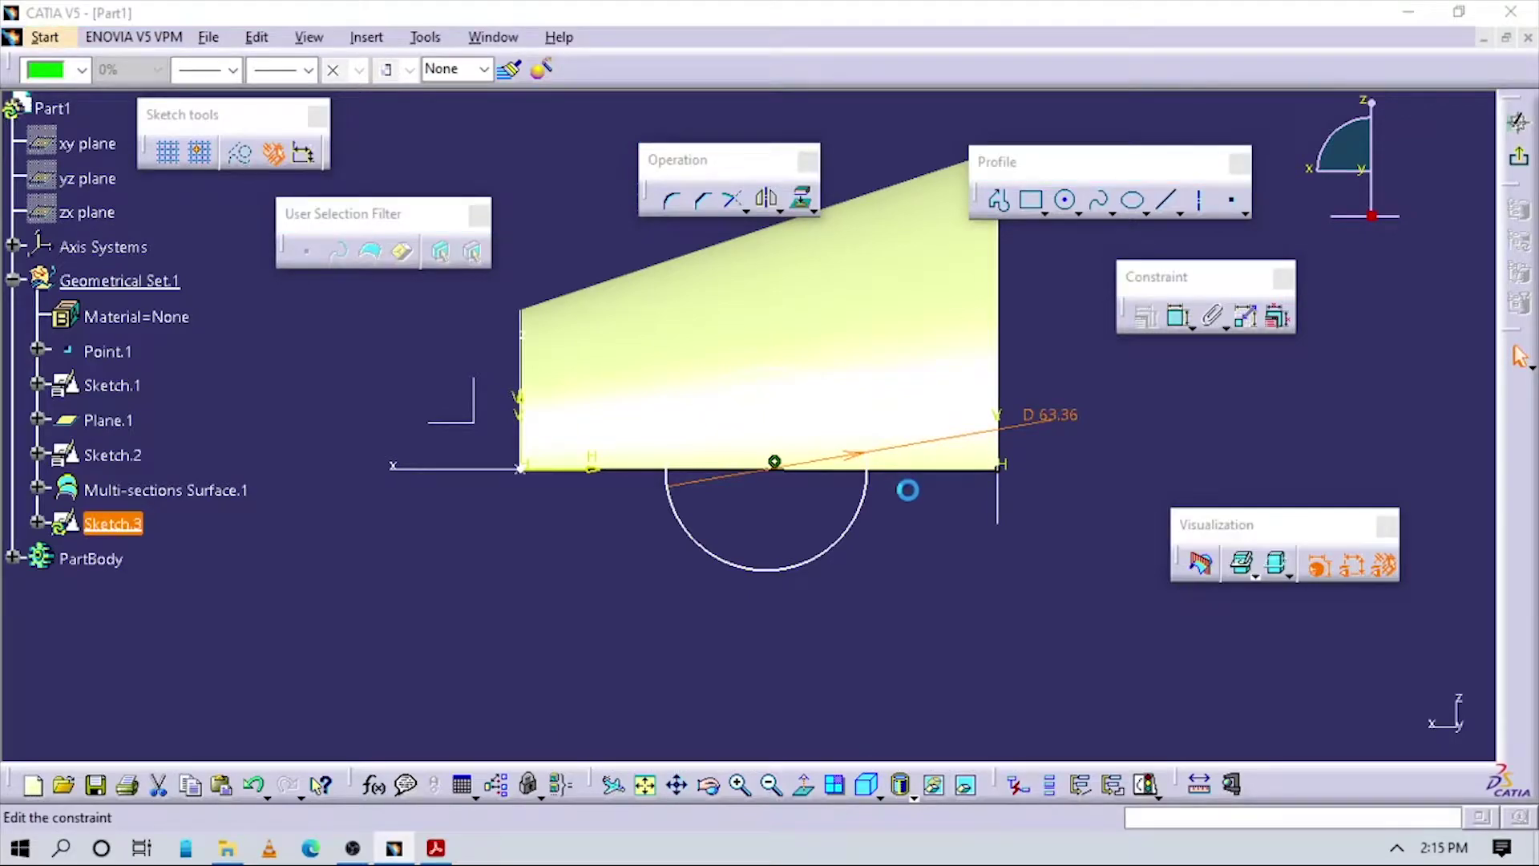
mouse_move(957, 568)
middle_mouse_down()
mouse_move(962, 594)
mouse_move(949, 543)
middle_mouse_up()
Step: Switch to the PDF to examine the model's dimensioned orthographic views, return to CATIA, and close the diameter's constraint definition
key("alt+Tab")
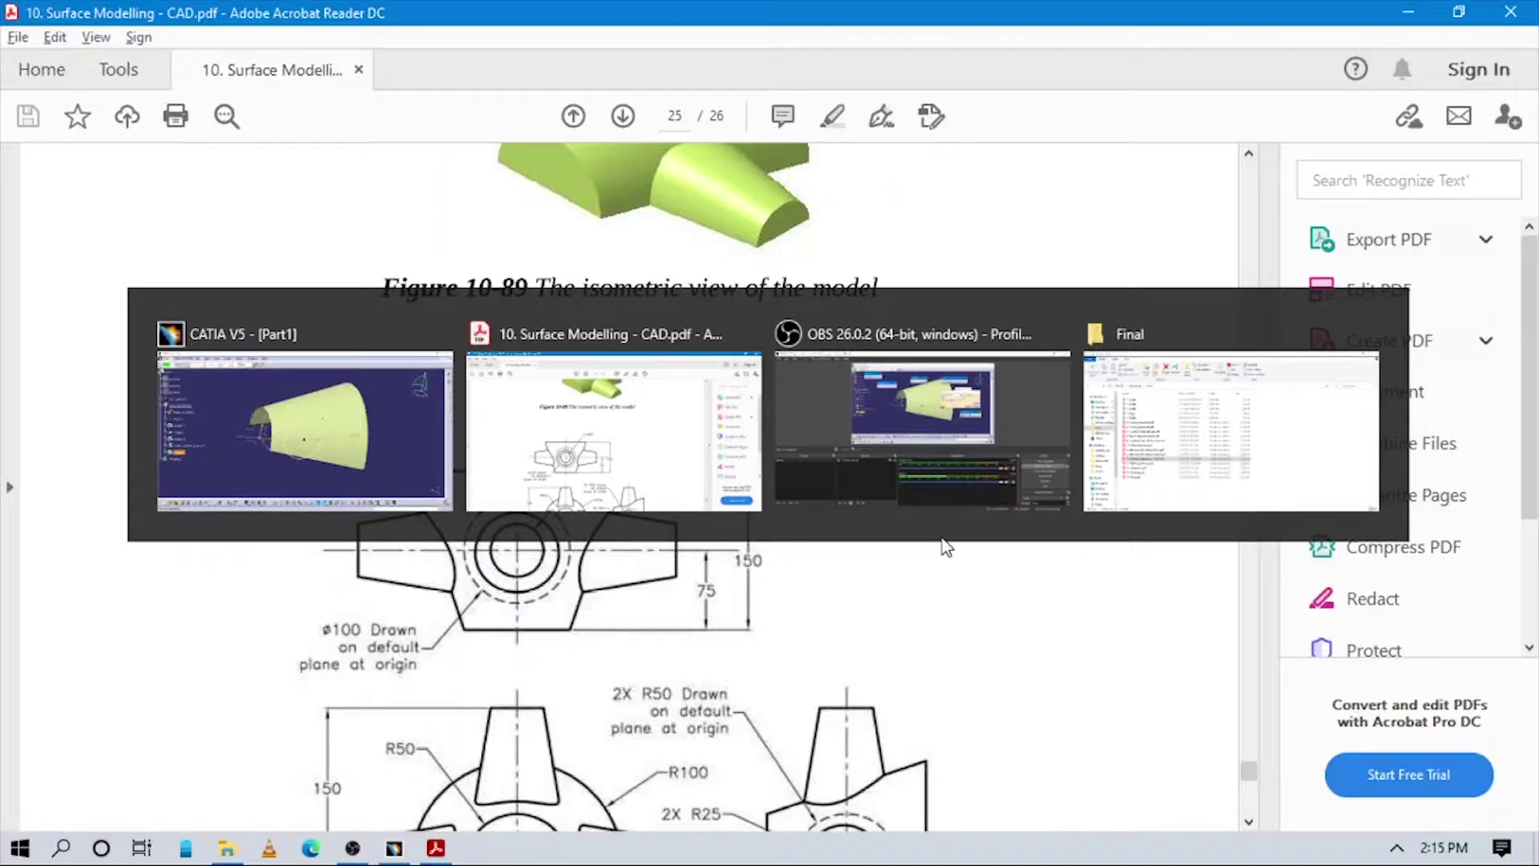
scroll(789, 513, "down", 3)
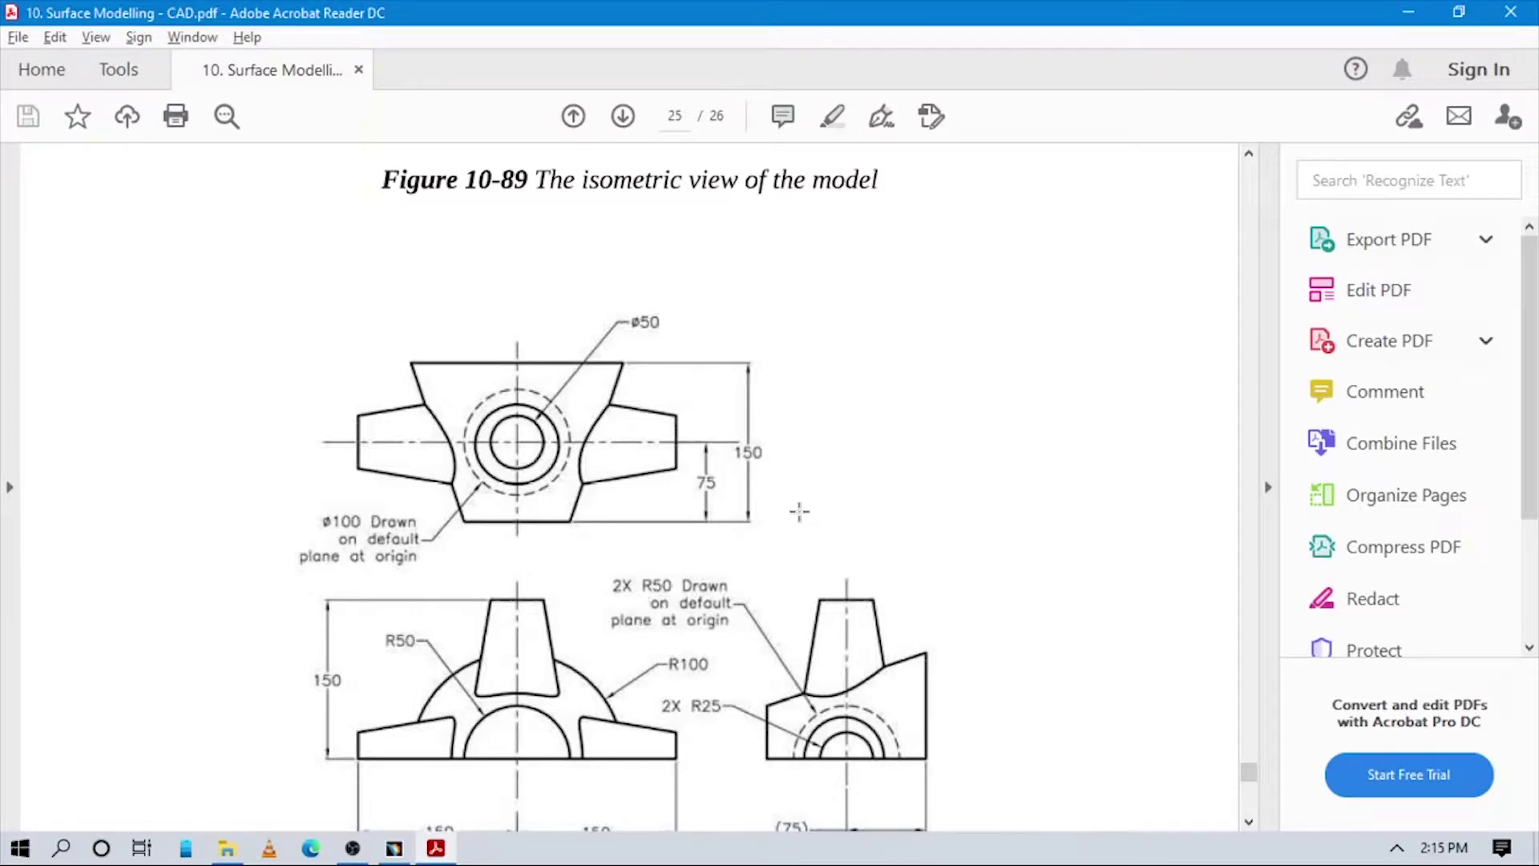
scroll(799, 511, "down", 3)
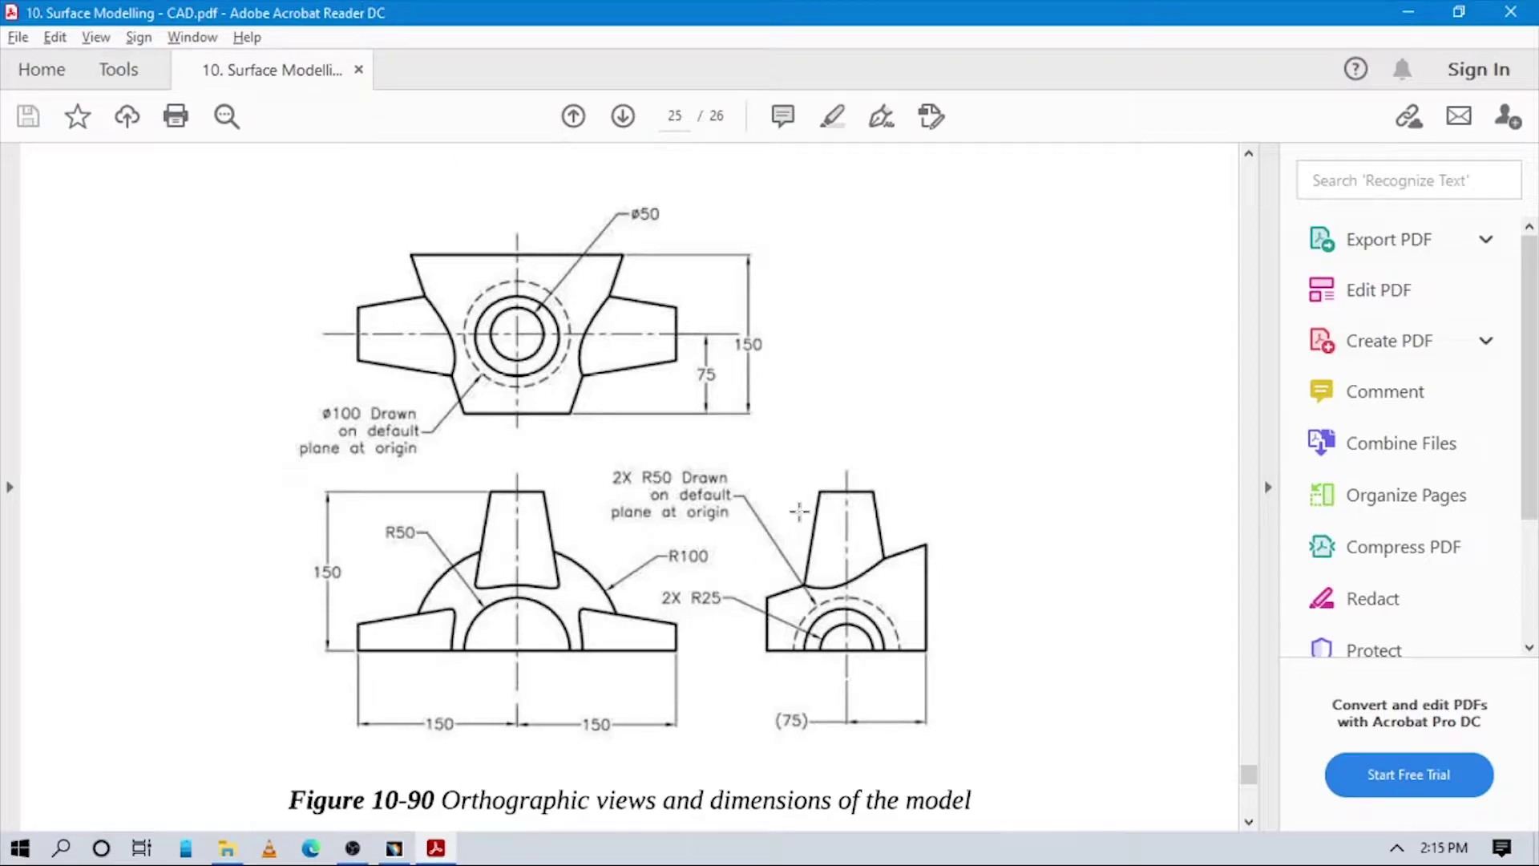
key("alt+Tab")
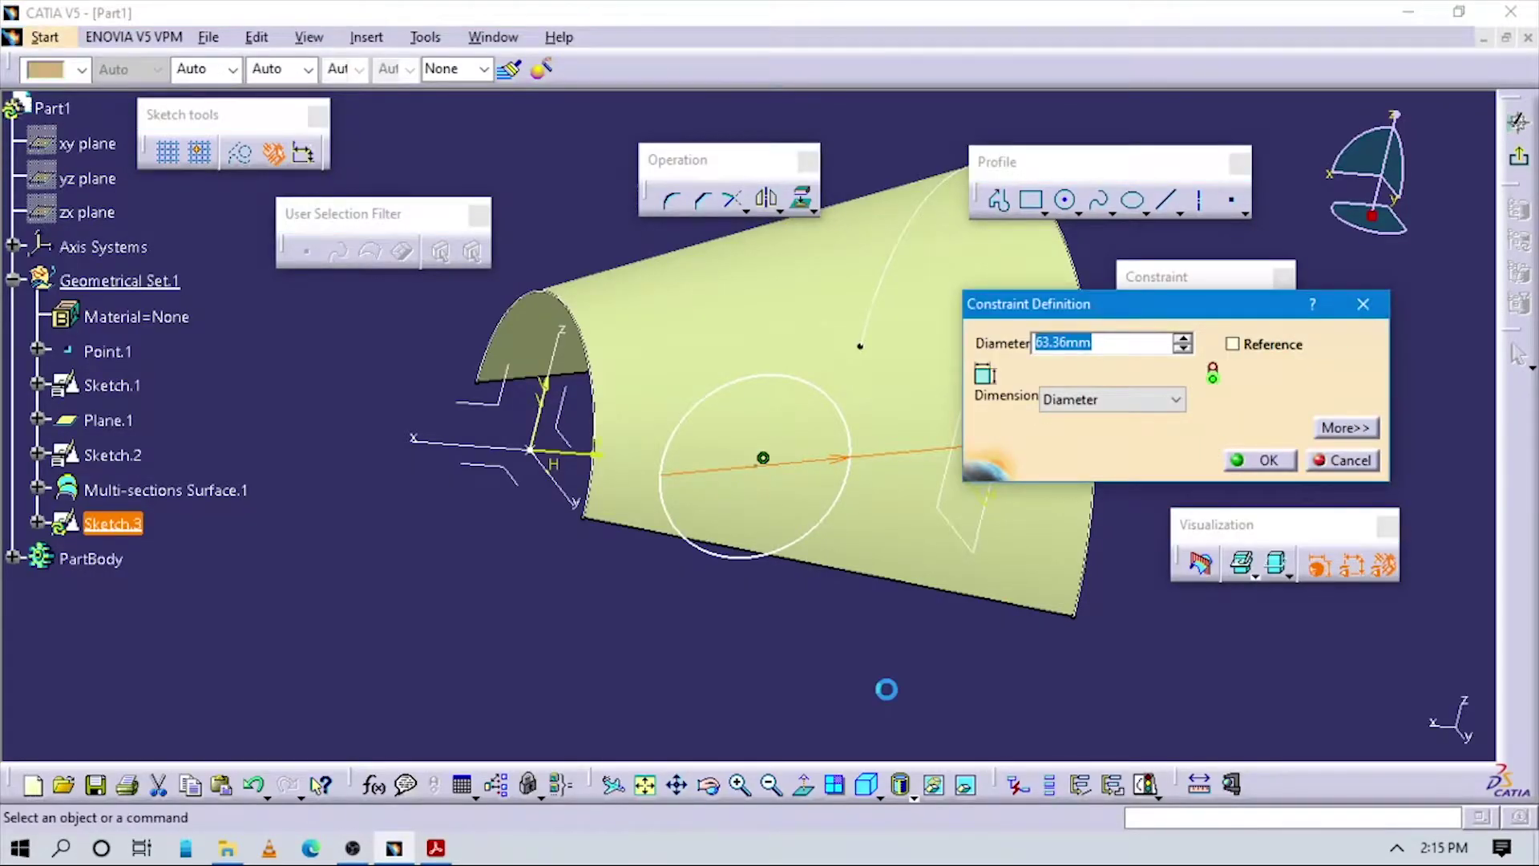
key("Return")
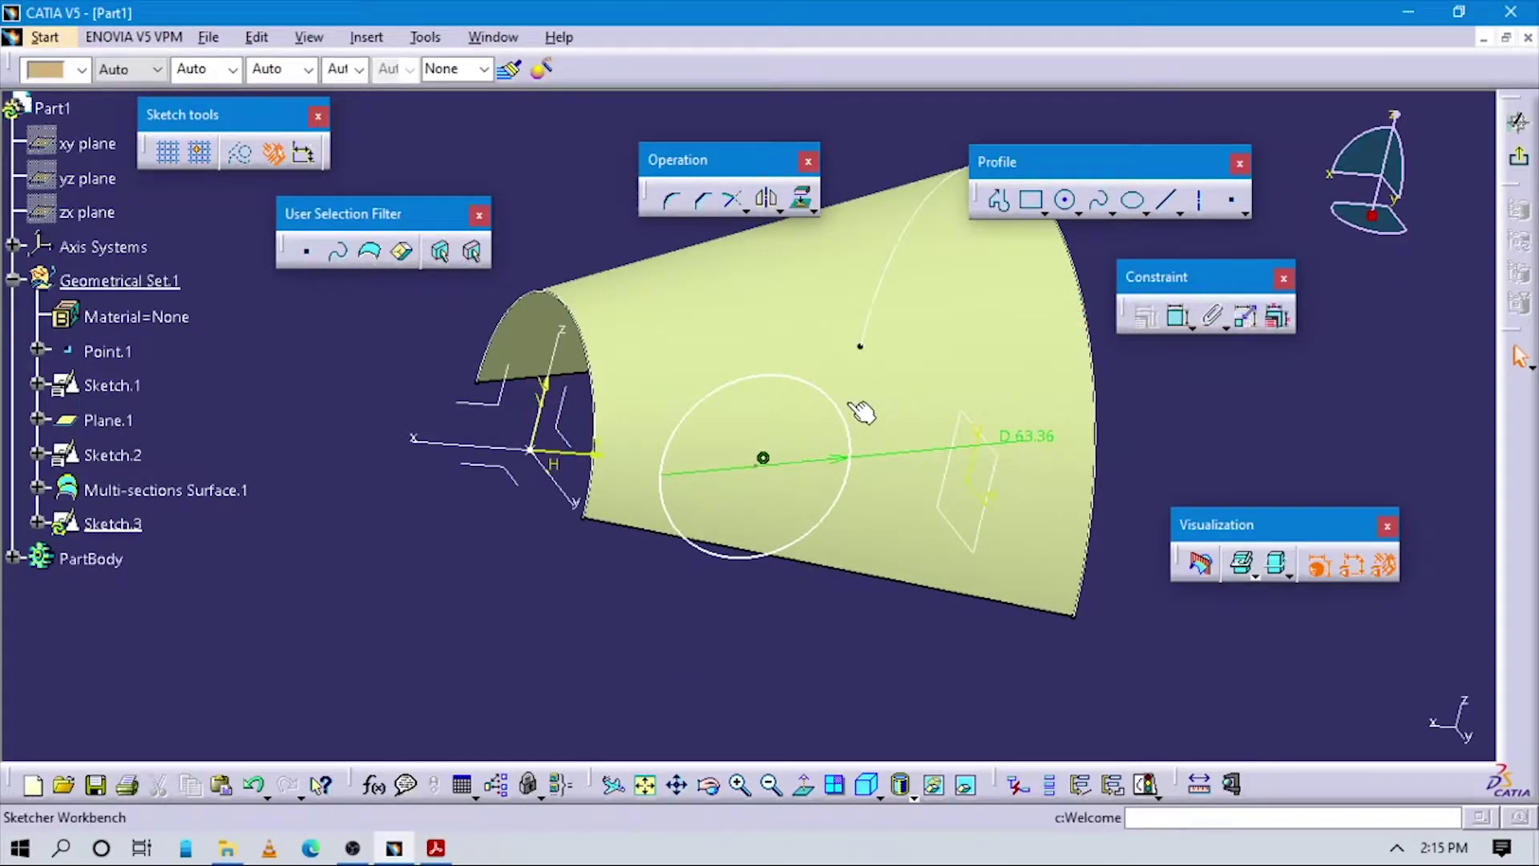
Step: Delete the circle and the Sketch.3 that contained it
left_click(822, 393)
key("Delete")
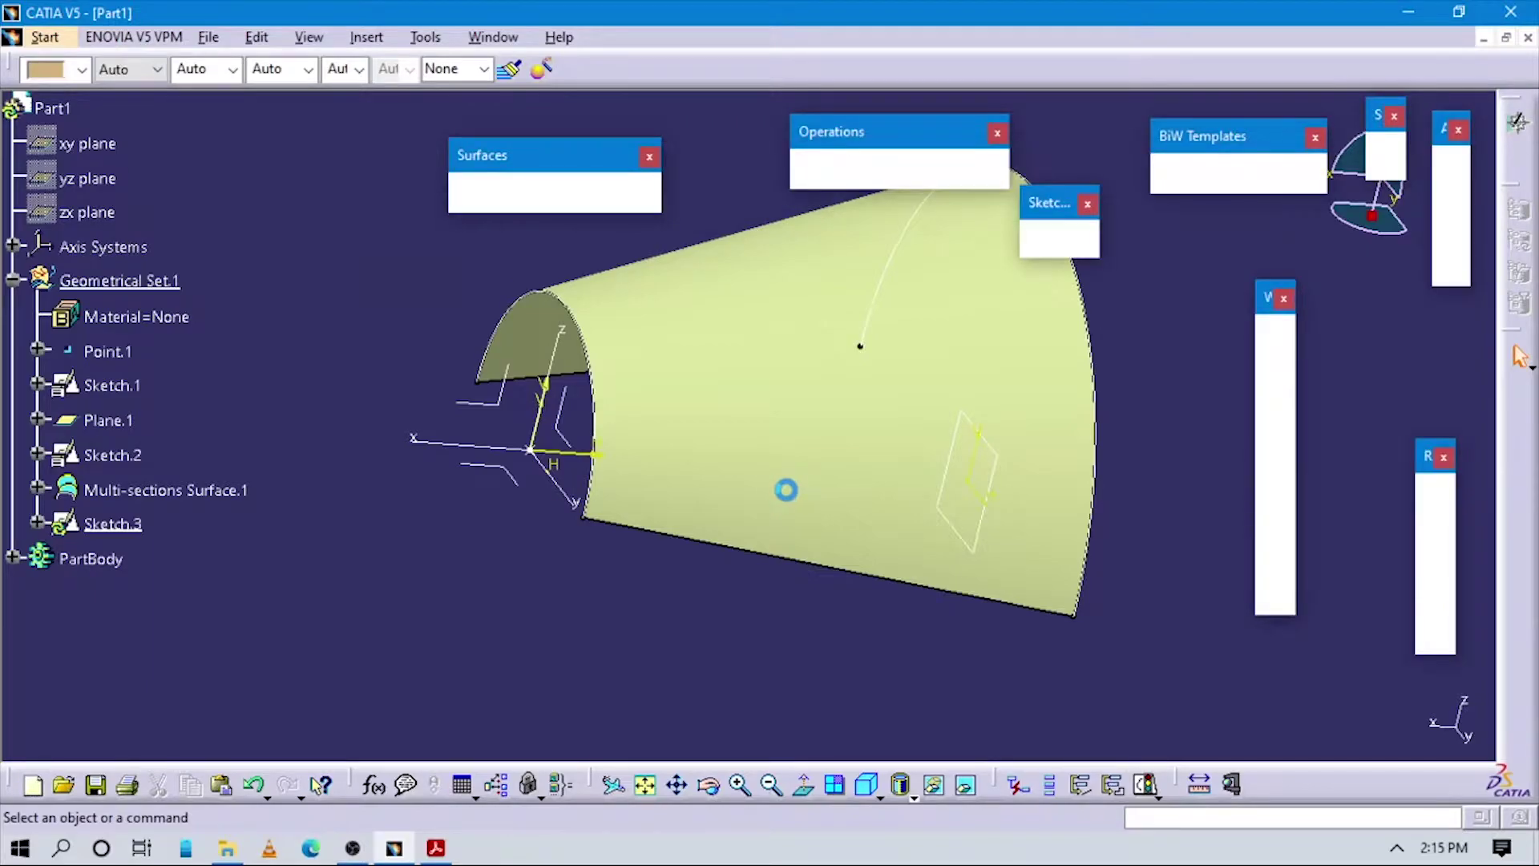
key("Delete")
Step: Create a plane offset 150 mm from the axis system's ZX plane, checking the offset against the PDF drawing
mouse_move(964, 544)
middle_mouse_down()
mouse_move(849, 516)
mouse_move(704, 545)
mouse_move(802, 574)
middle_mouse_up()
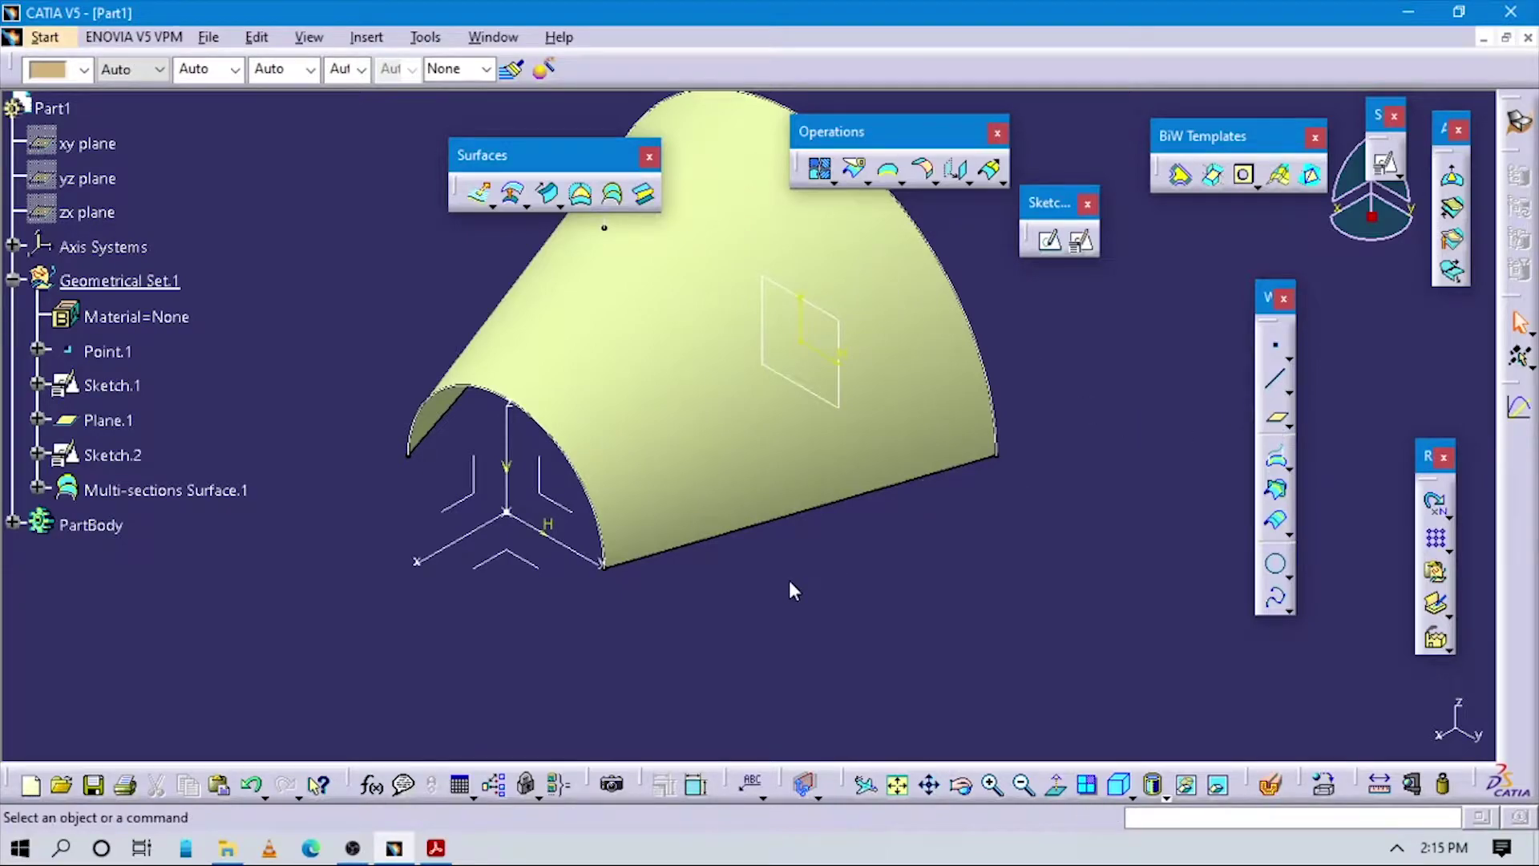
left_click(1276, 418)
left_click(463, 492)
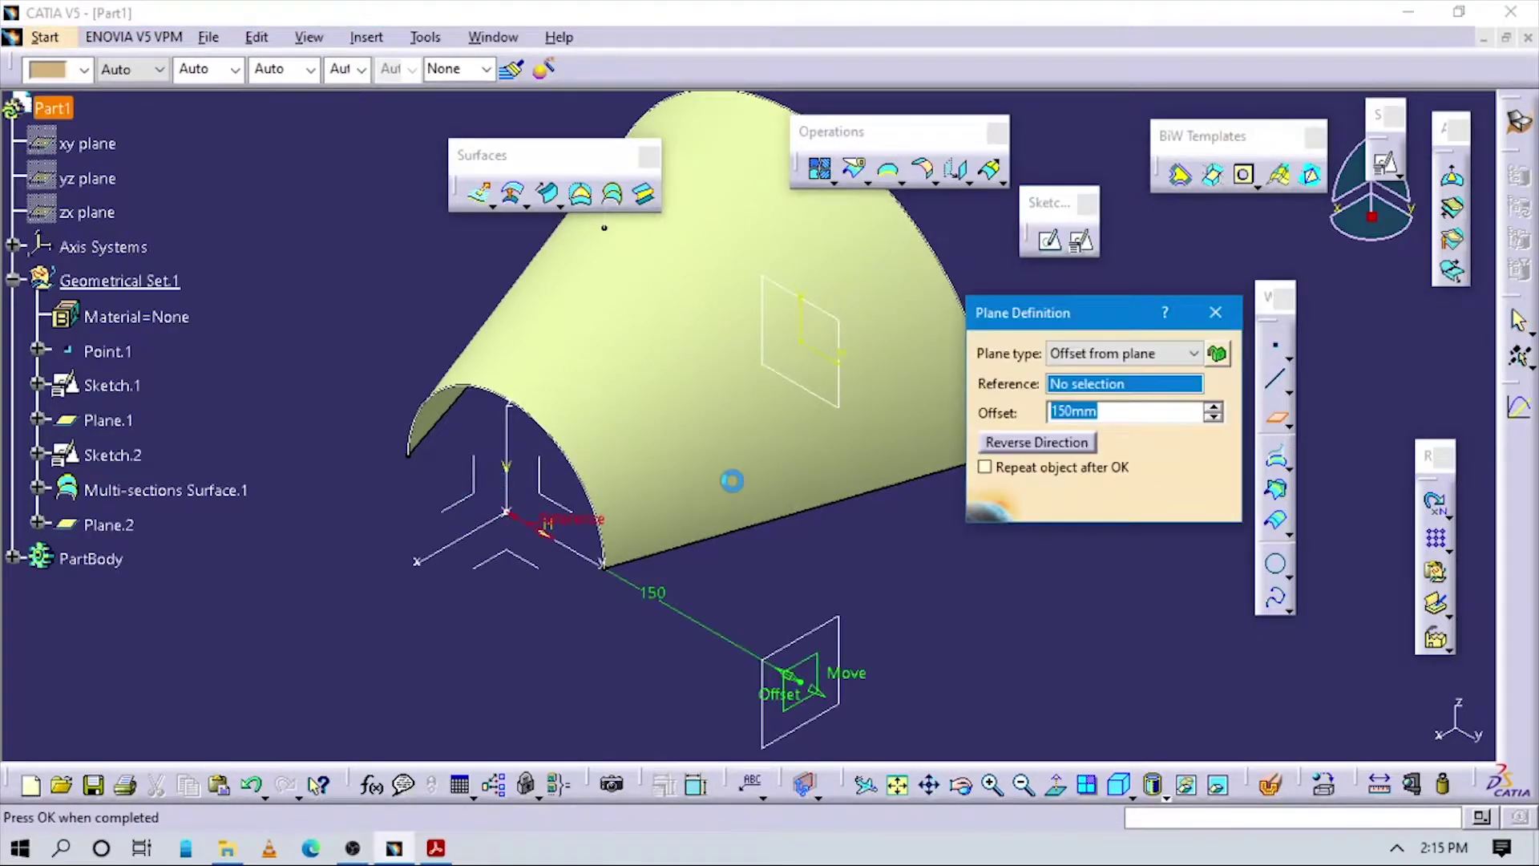
key("alt+Tab")
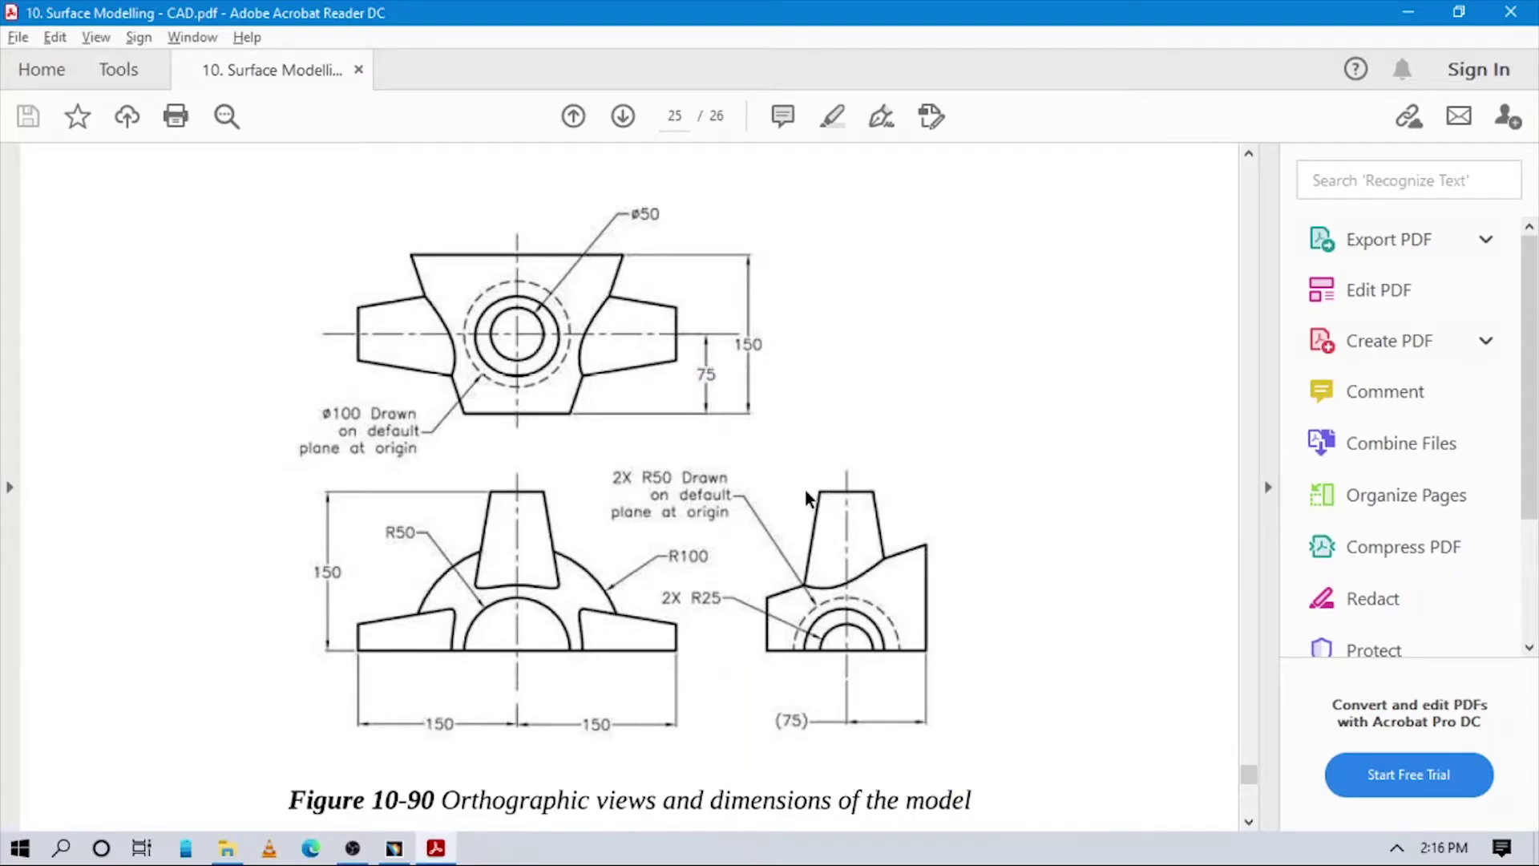
key("alt+Tab")
left_click(1021, 498)
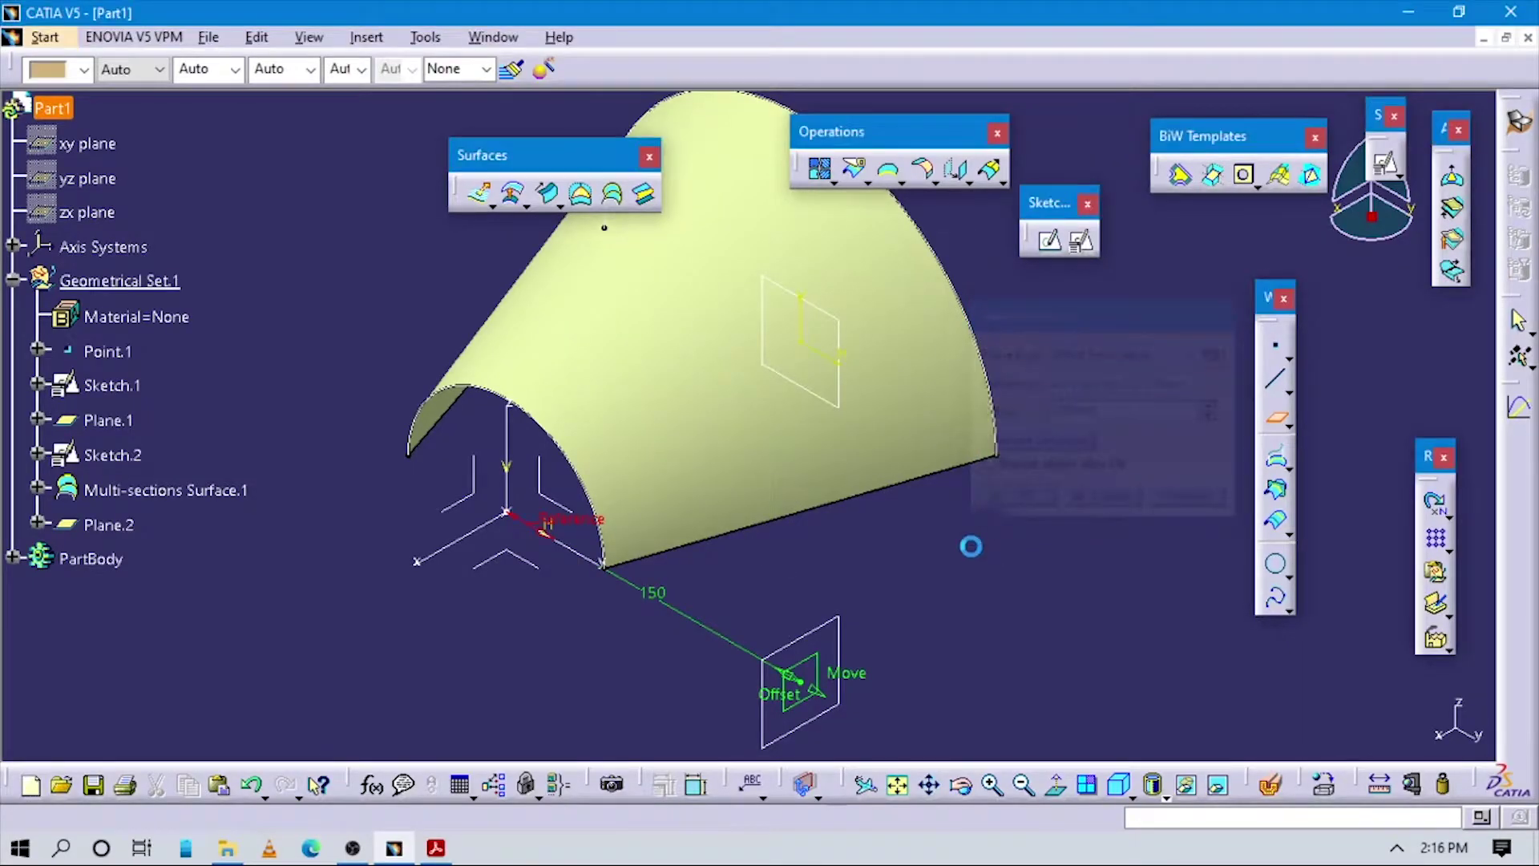
Step: Start a positioned sketch on the 150 mm offset plane with Point.1 as its projection-point origin
left_click(836, 622)
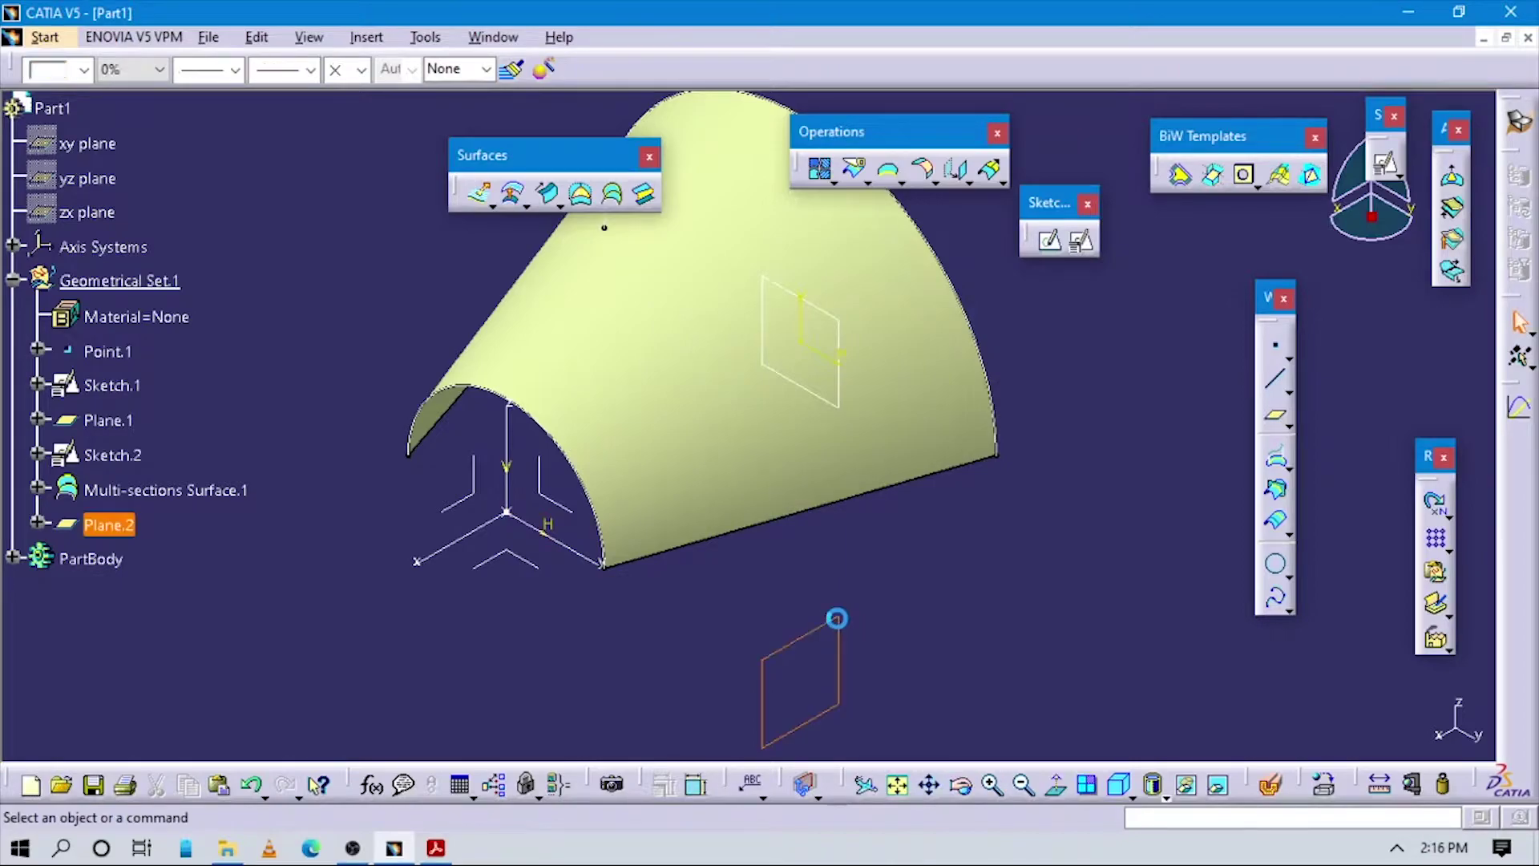
left_click(1082, 241)
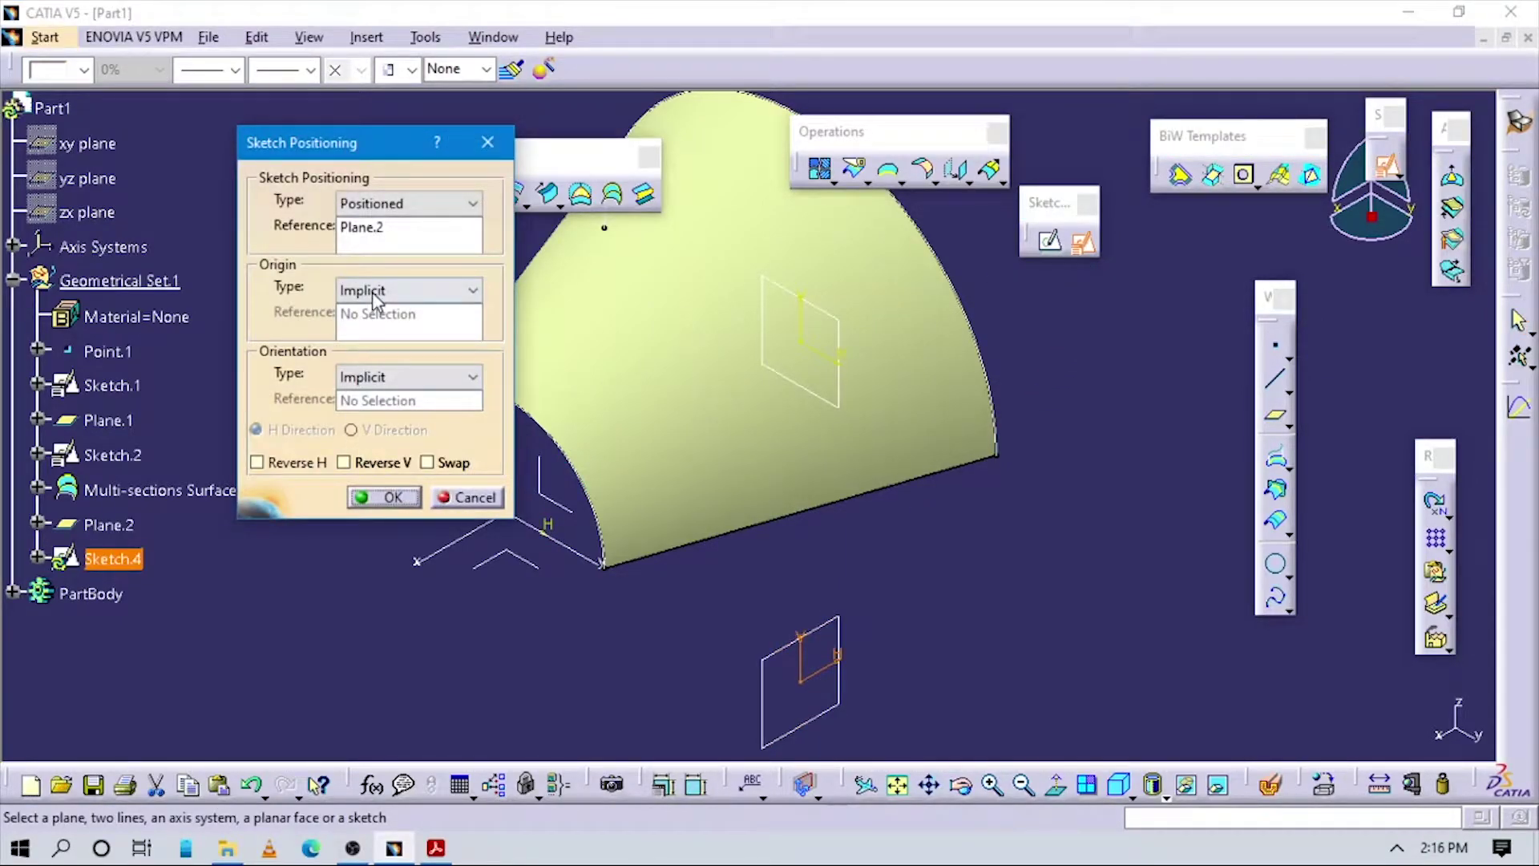
left_click(373, 299)
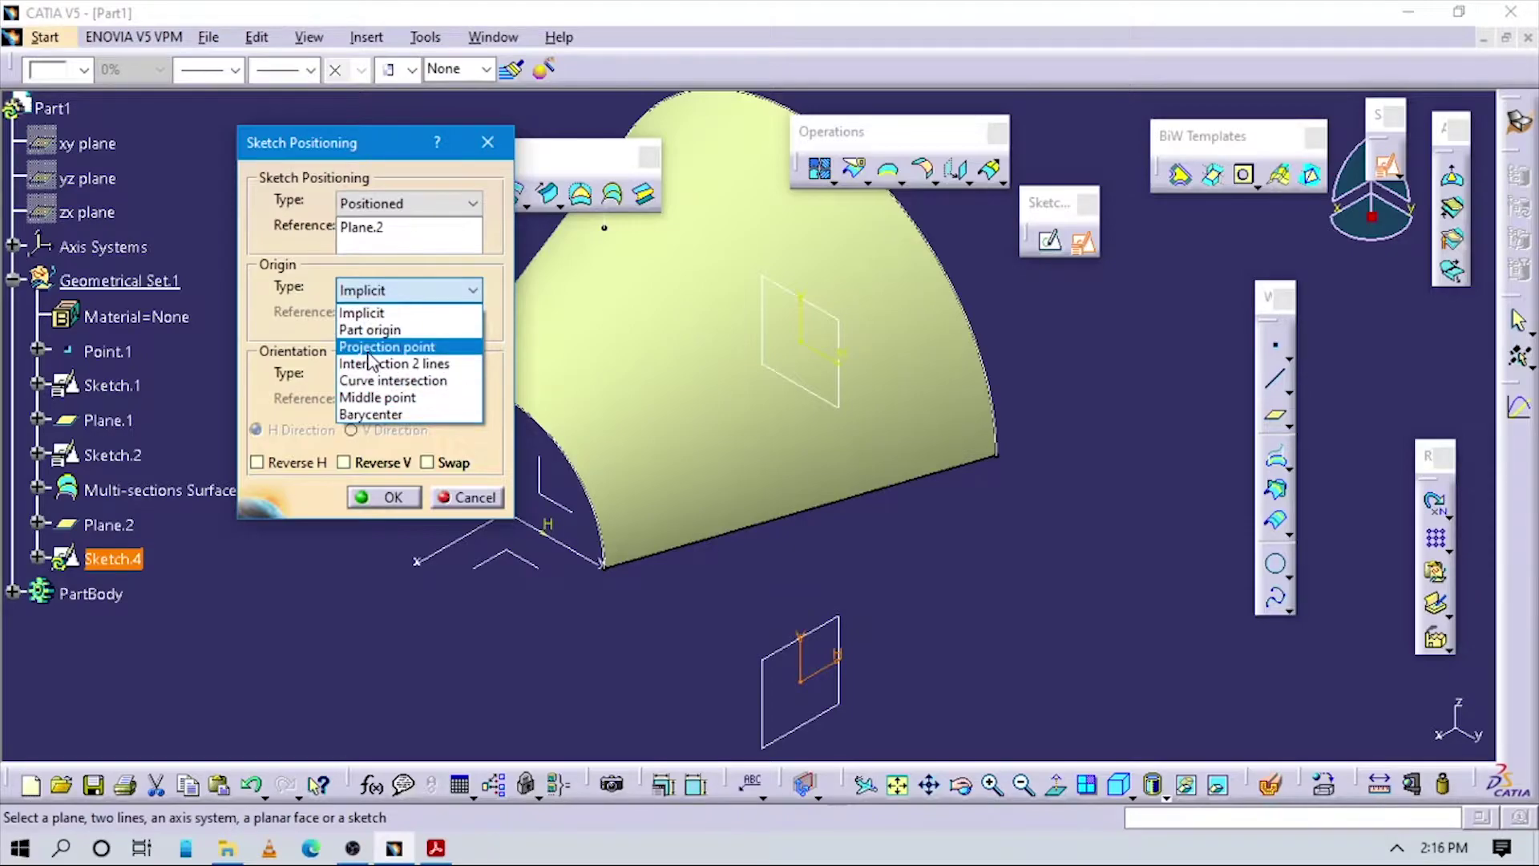
left_click(370, 347)
left_click(107, 351)
Step: Orient the sketch's H direction parallel to the axis system's X axis and enter the sketch
left_click(405, 377)
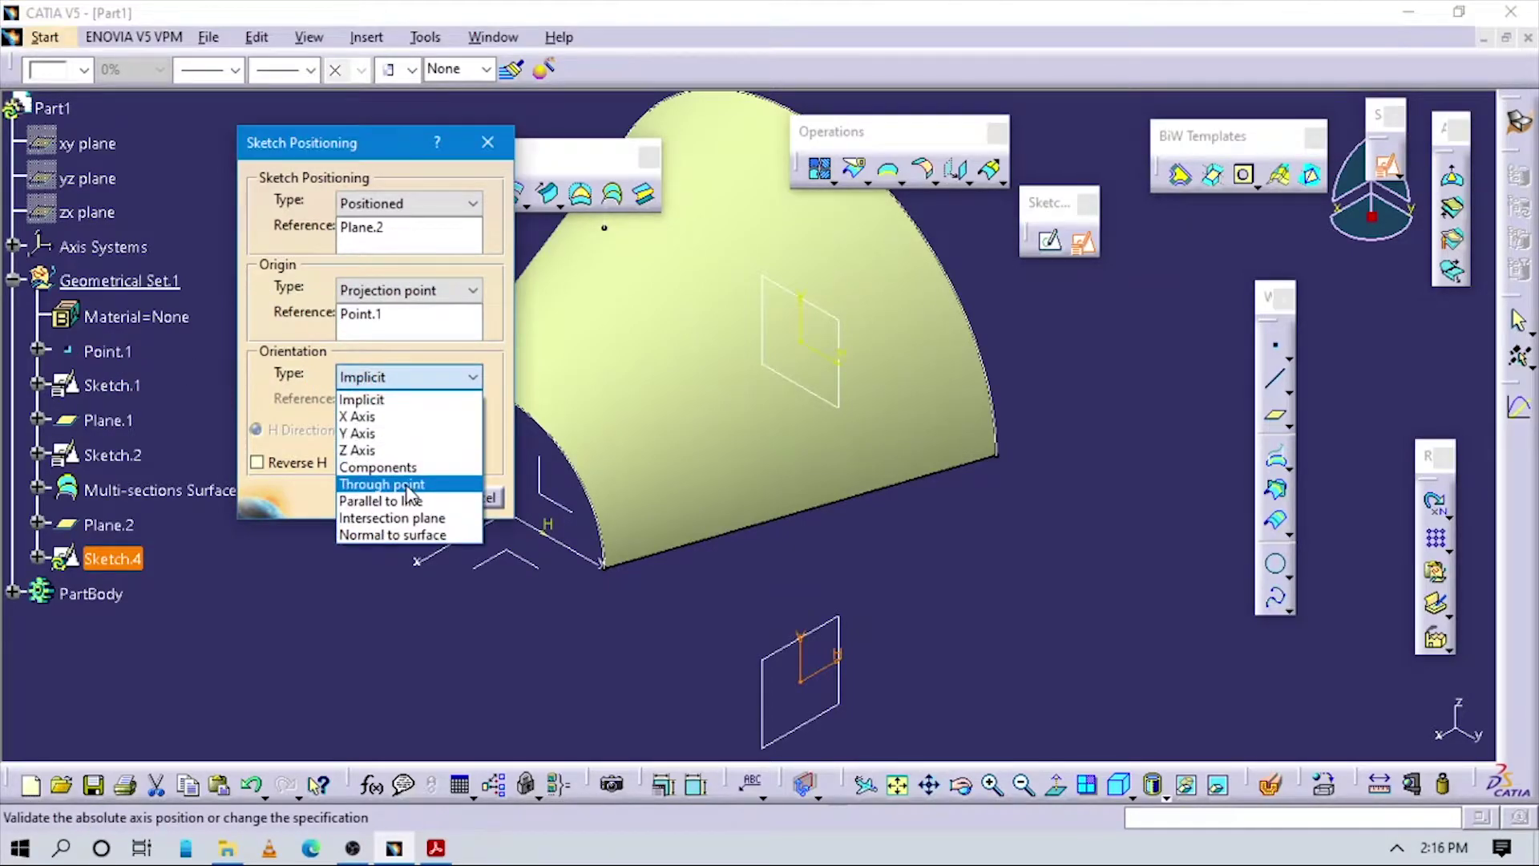
left_click(392, 500)
left_click(448, 545)
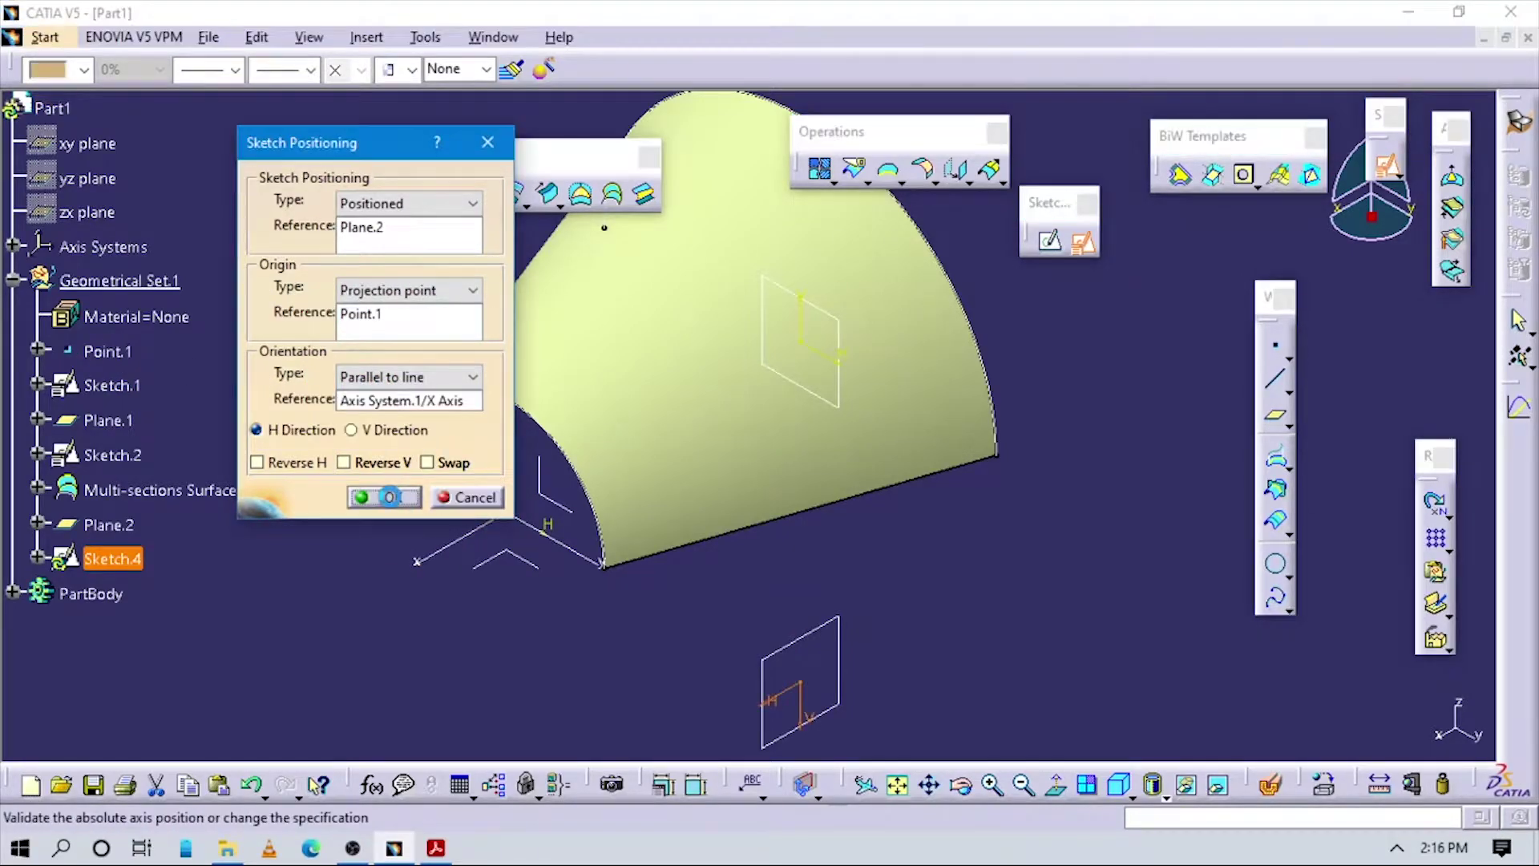
left_click(389, 497)
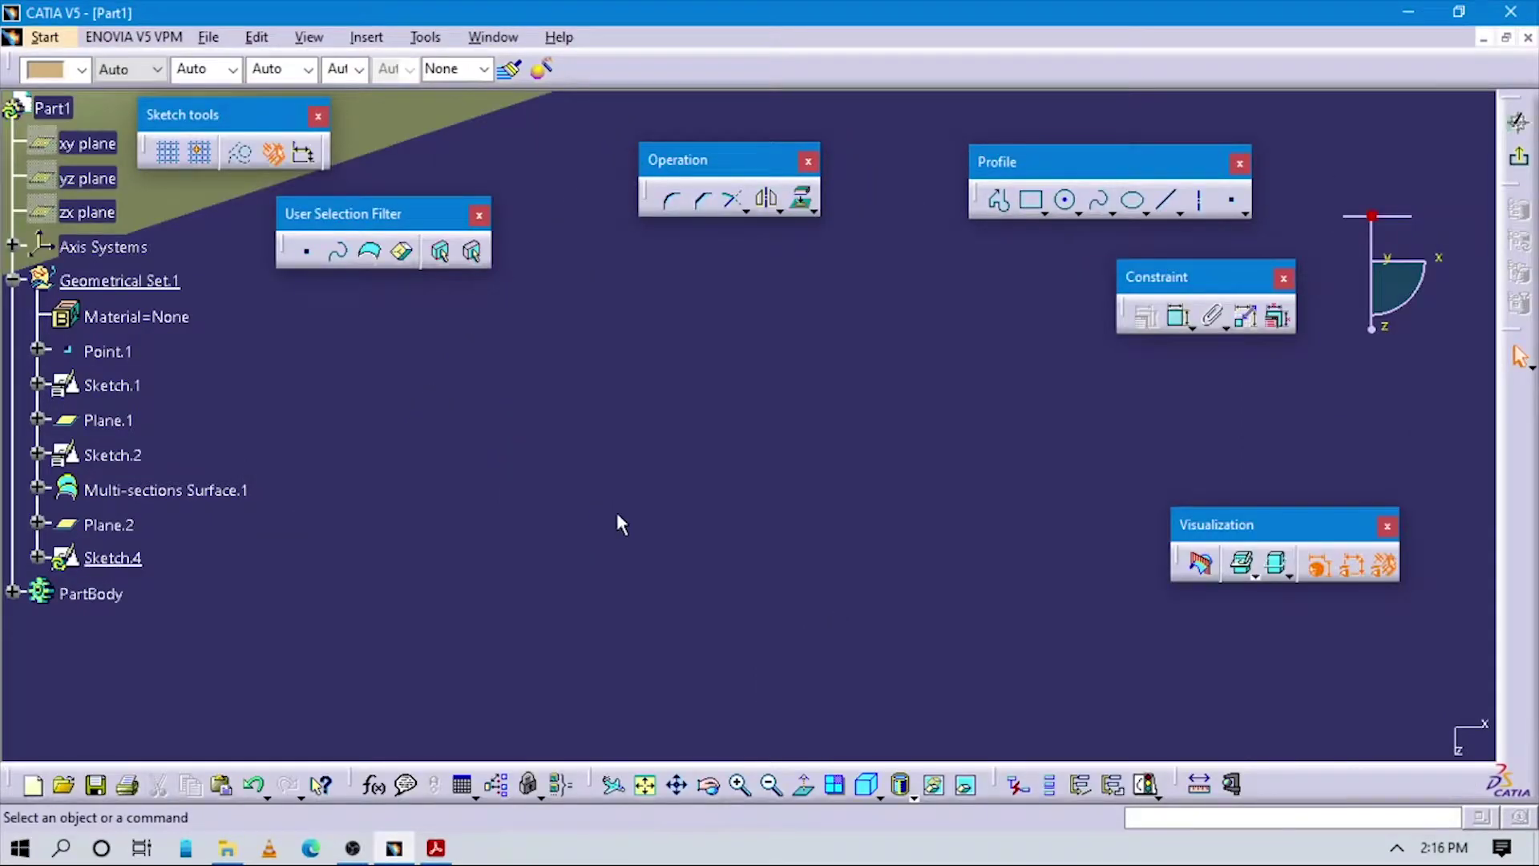
Step: Sketch a circle about 45 mm in diameter over the surface's straight edge, centred on the horizontal axis about 61 mm from the origin
left_click(645, 784)
mouse_move(722, 532)
middle_mouse_down()
mouse_move(755, 435)
mouse_move(721, 465)
mouse_move(822, 316)
middle_mouse_up()
left_click(721, 464)
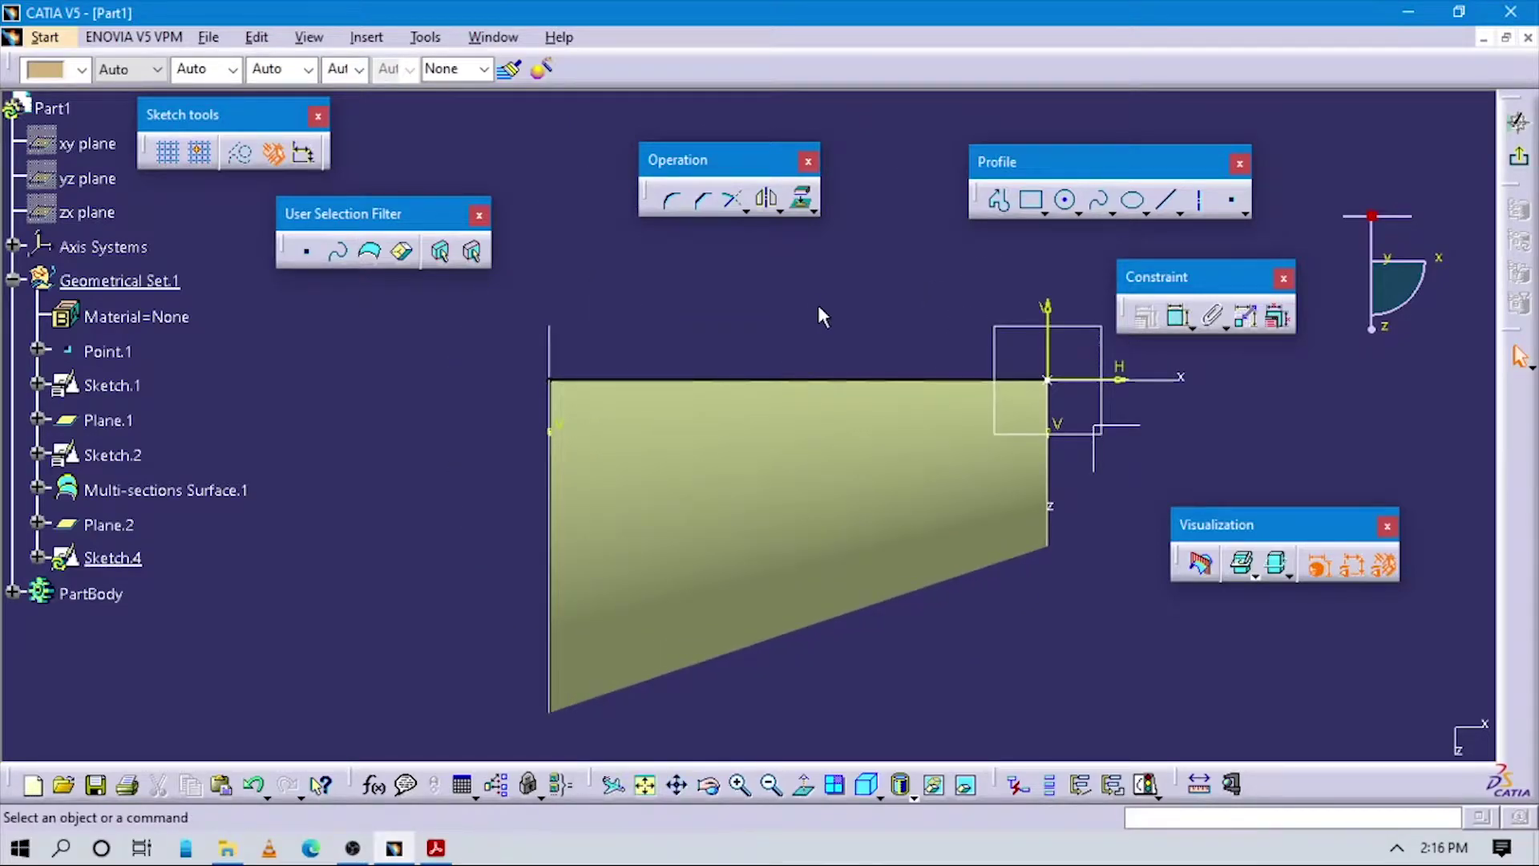
left_click(1066, 199)
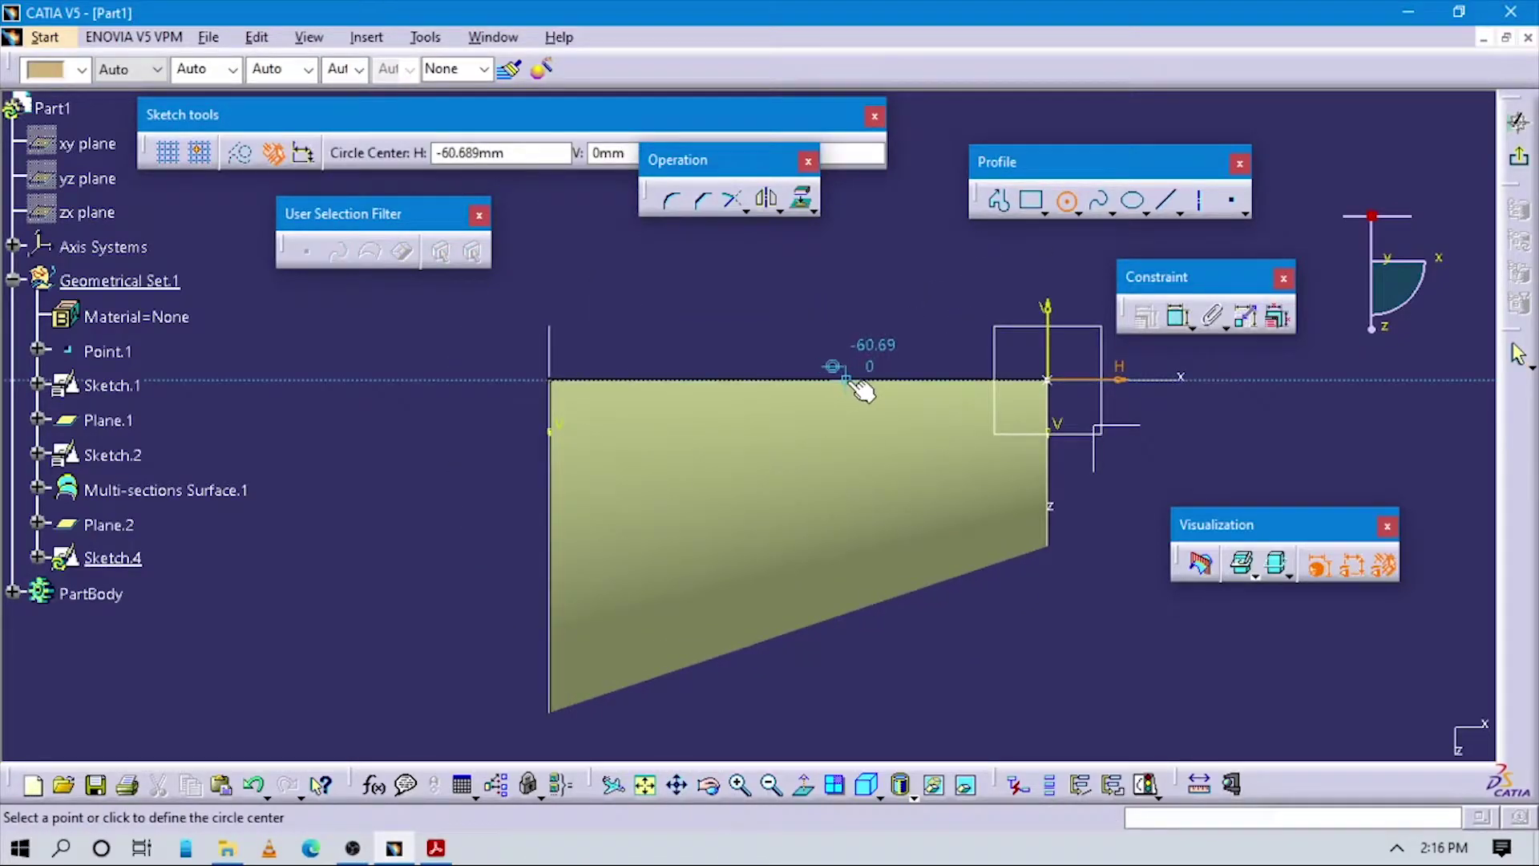
left_click(919, 418)
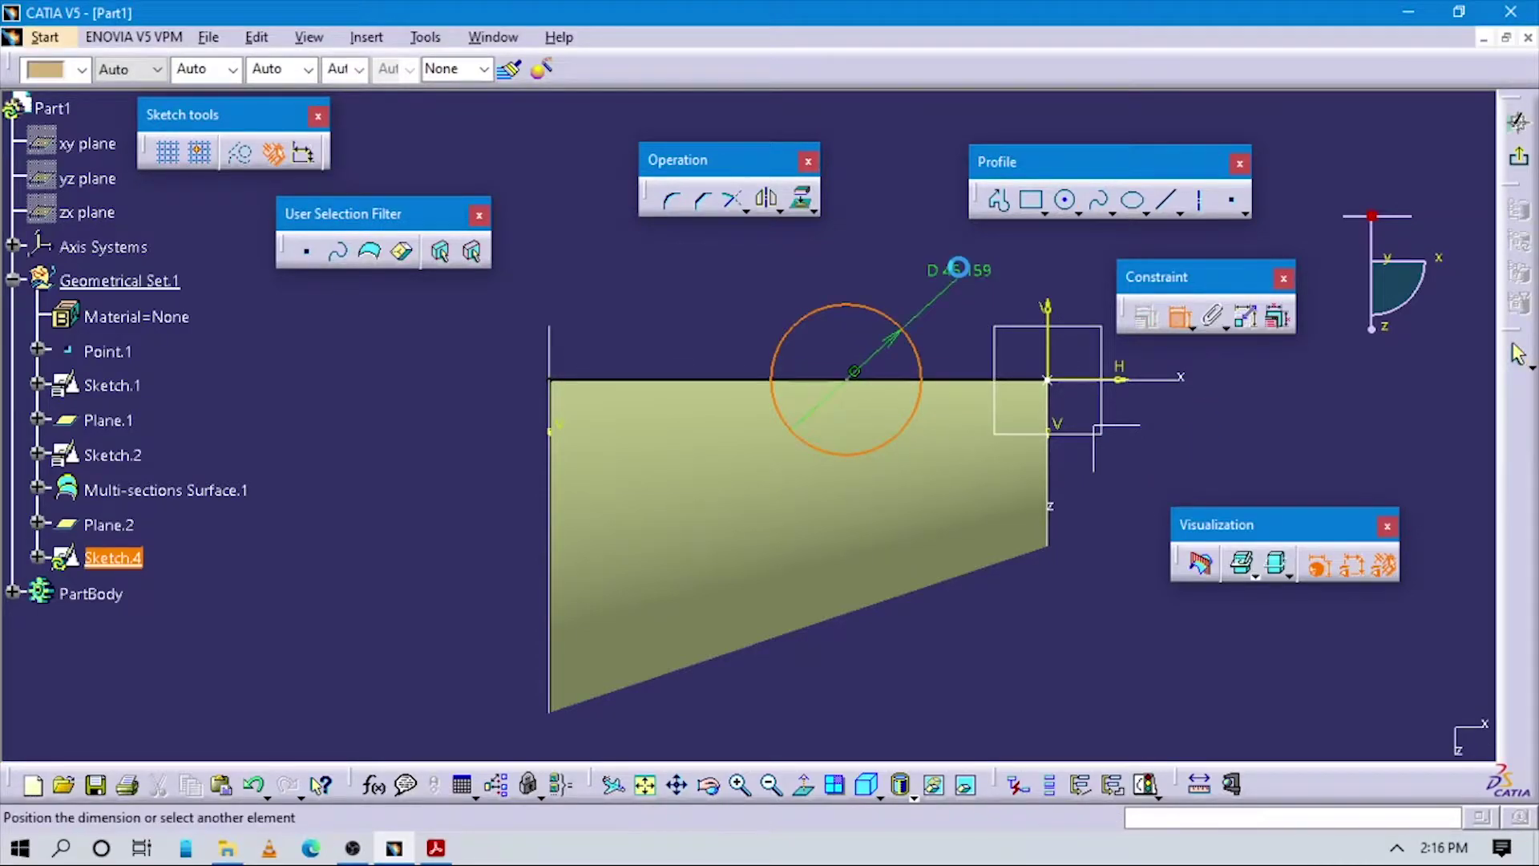
Step: Check the circle size in the PDF drawing, and dimension the circle's diameter at 50 mm
key("alt+Tab")
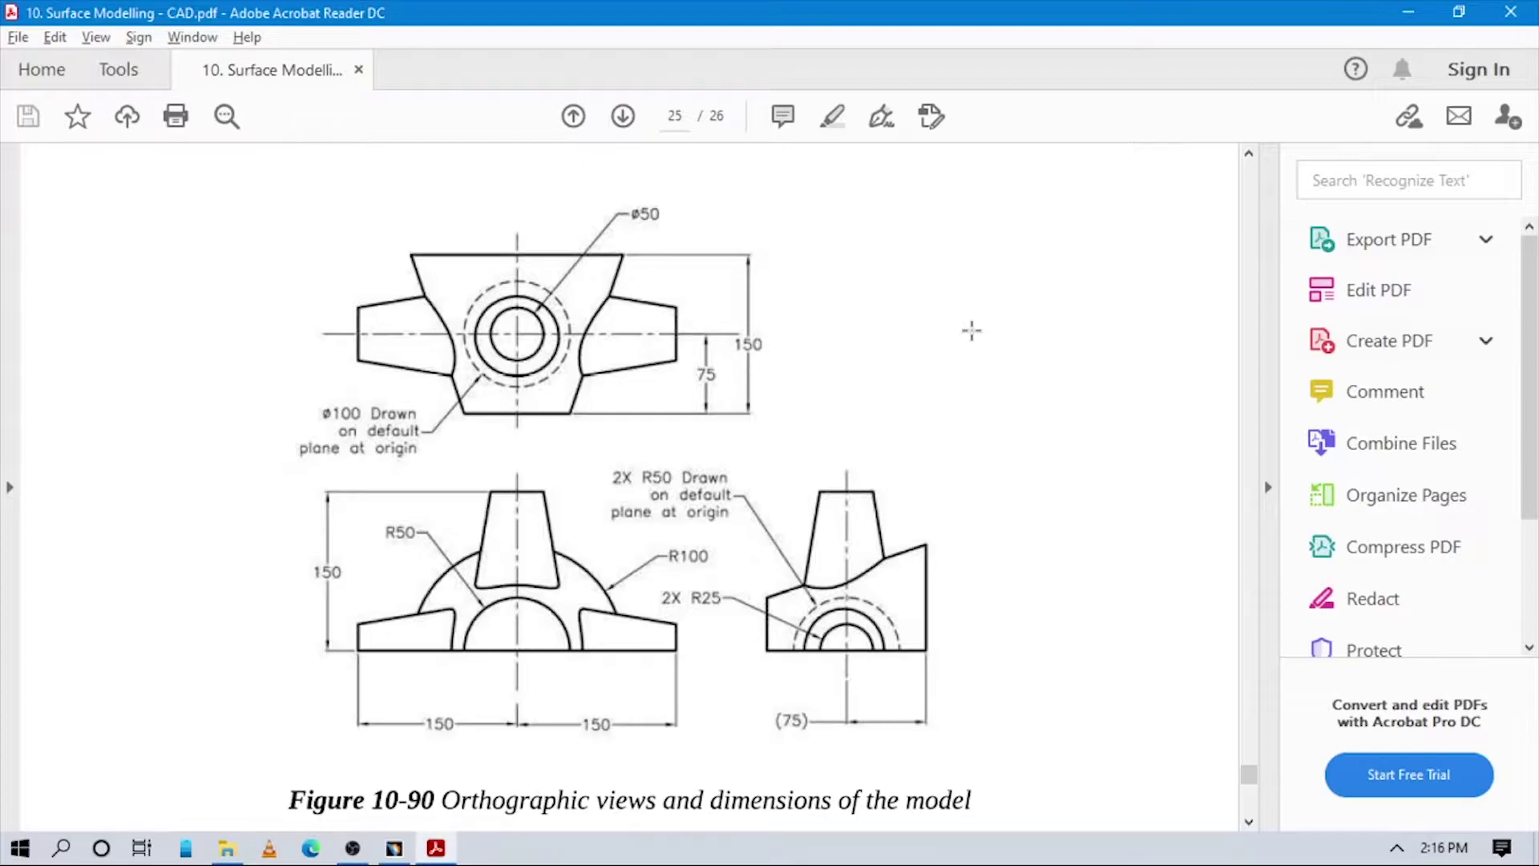
key("alt+Tab")
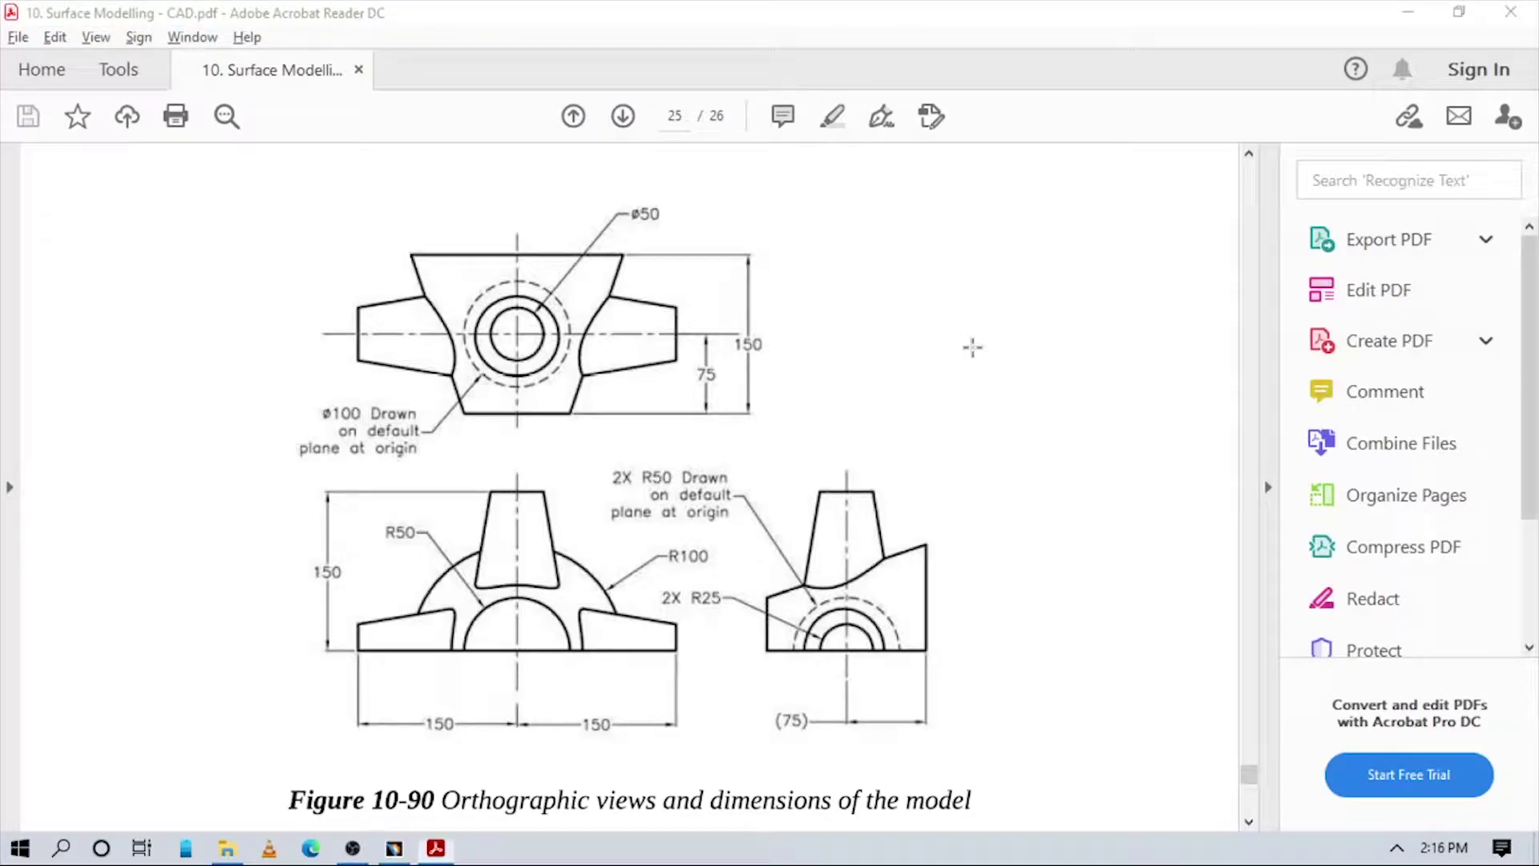
left_click_drag(1119, 347, 915, 329)
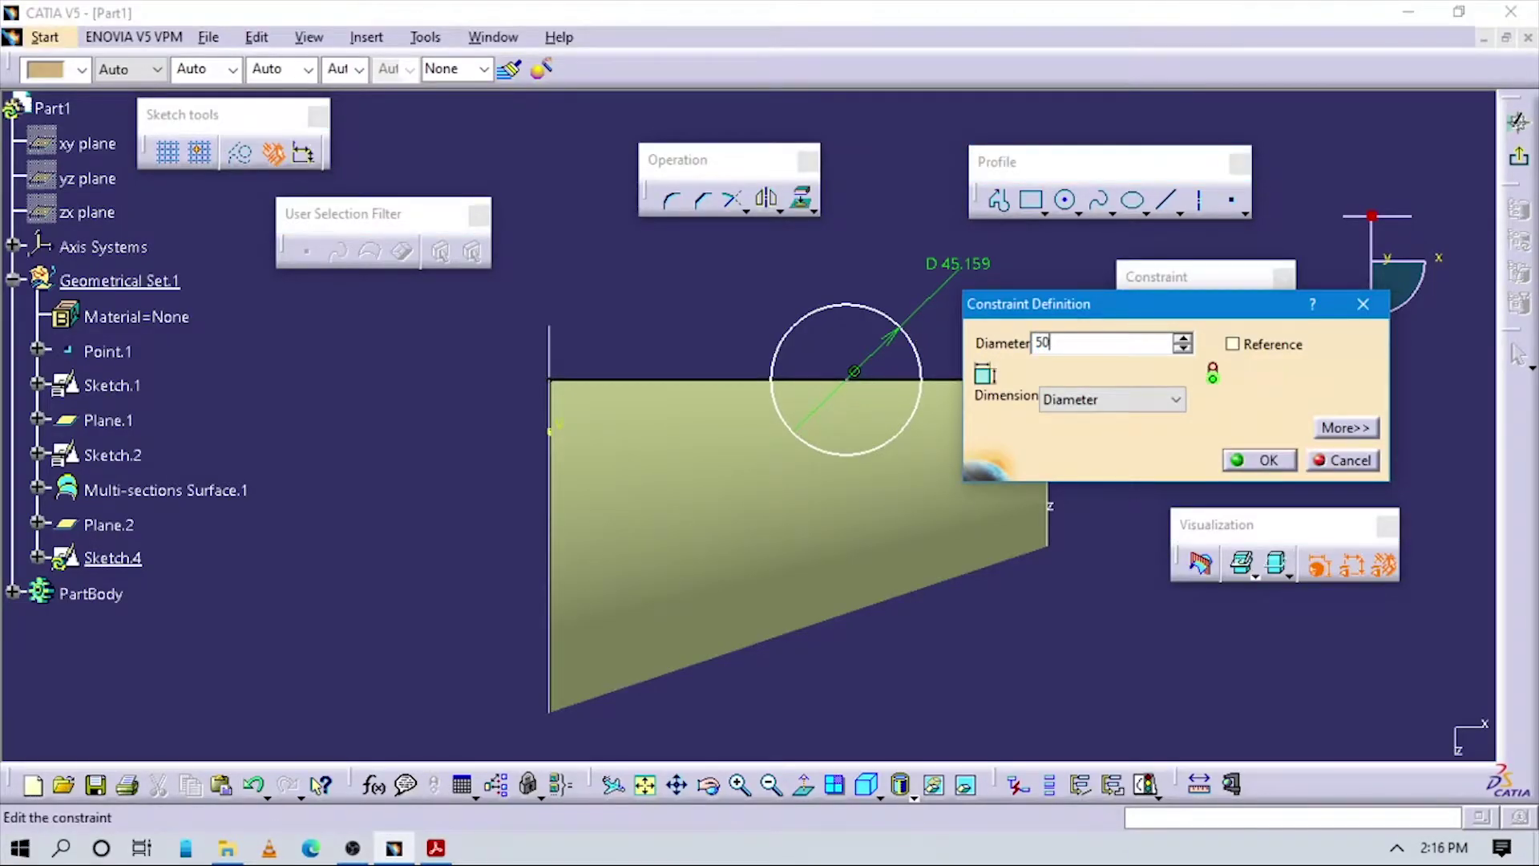
key("Return")
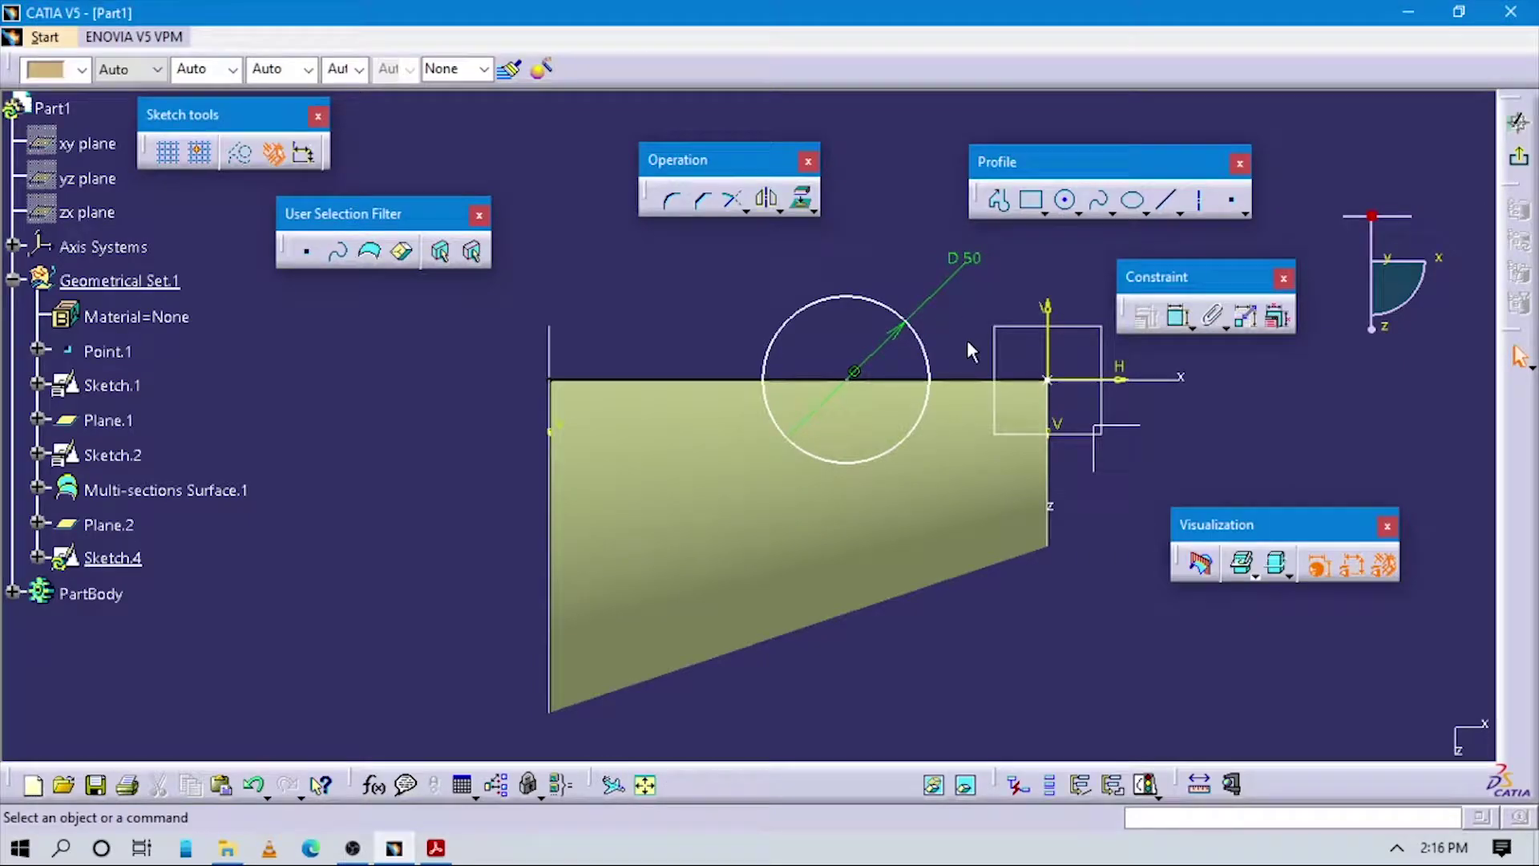
Step: Consult the PDF's orthographic views, and dimension the distance between the circle's centre and the sketch's vertical axis
key("alt+Tab")
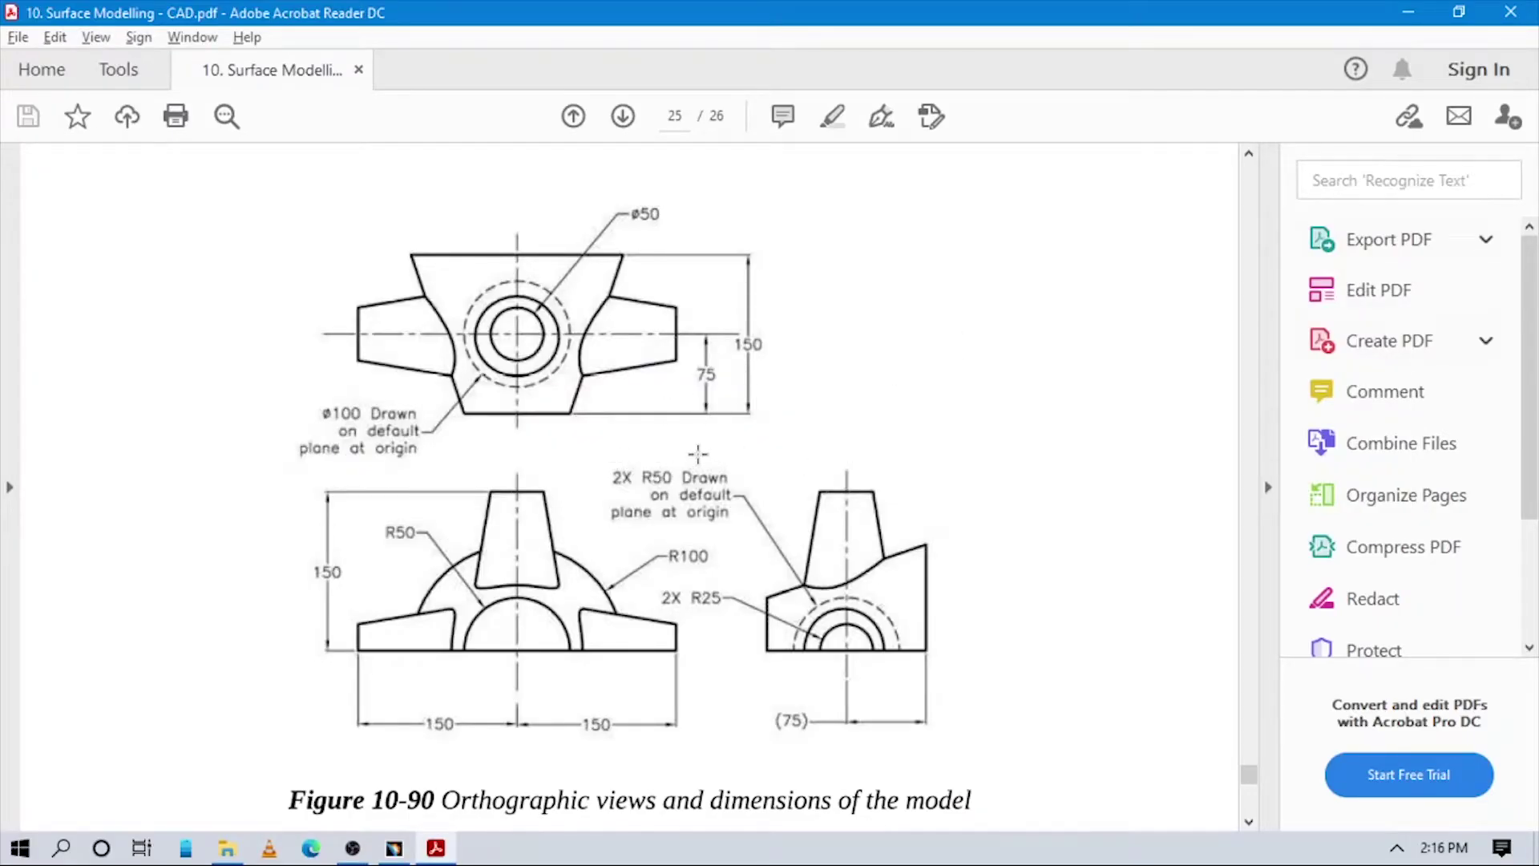
key("alt+Tab")
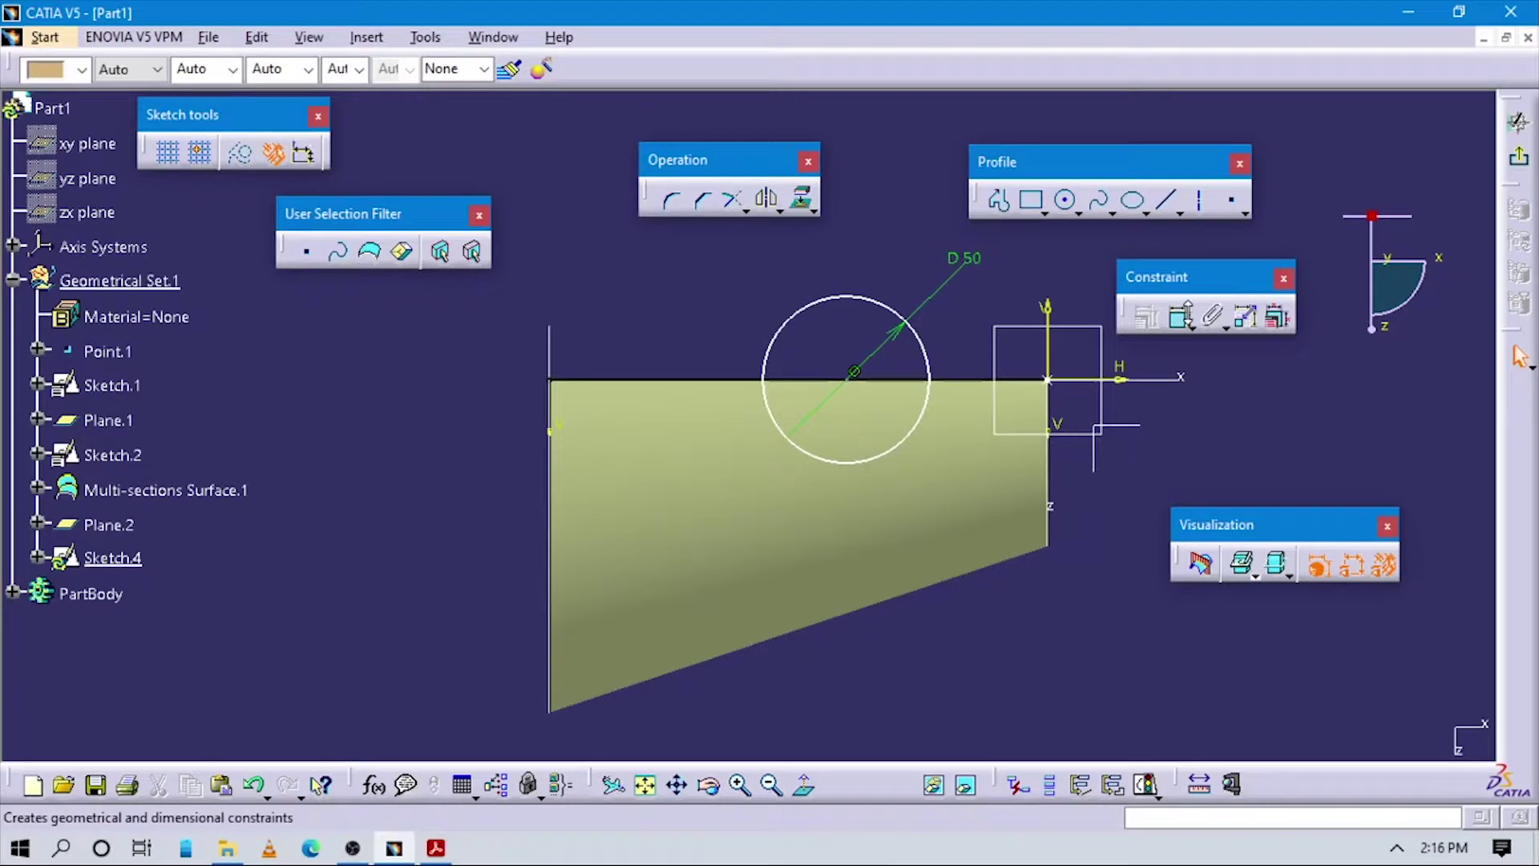
left_click(1050, 361)
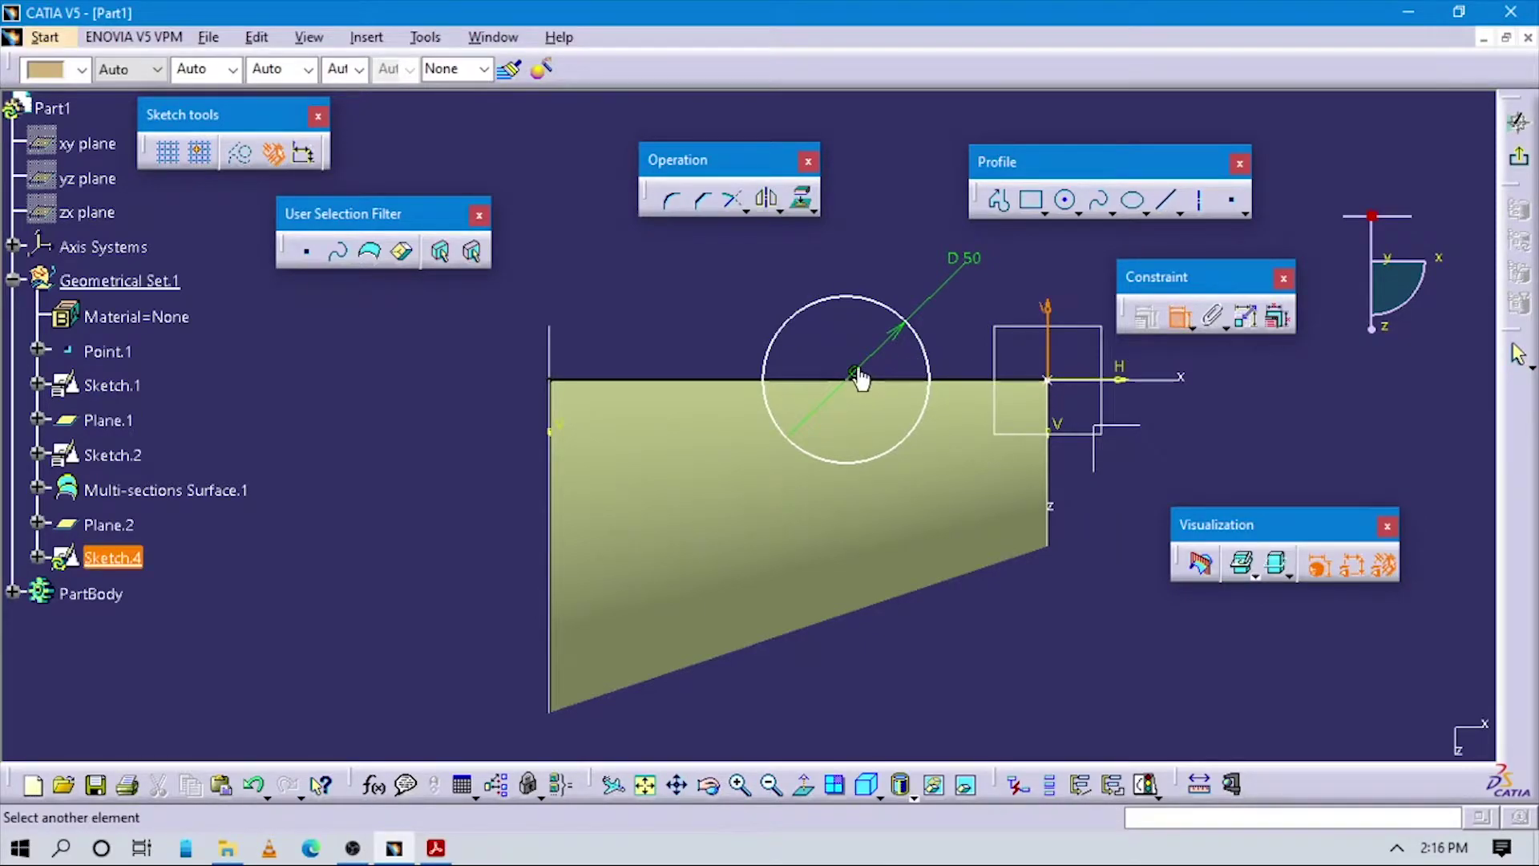
left_click(858, 380)
left_click(898, 246)
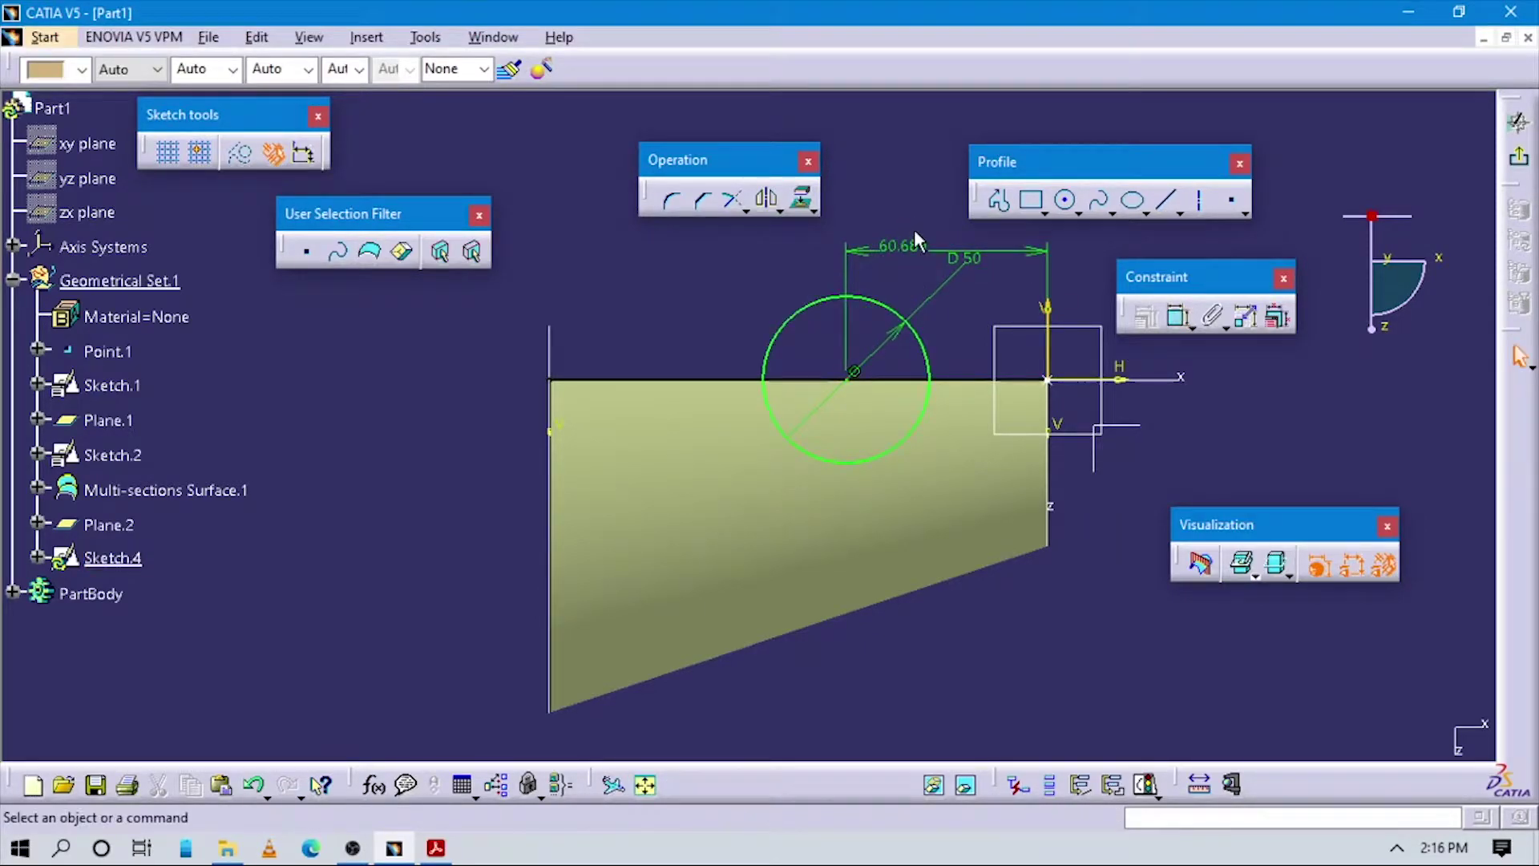
Step: Check the PDF drawing and set the distance from the vertical axis to the circle's centre to 75 mm
key("alt+Tab")
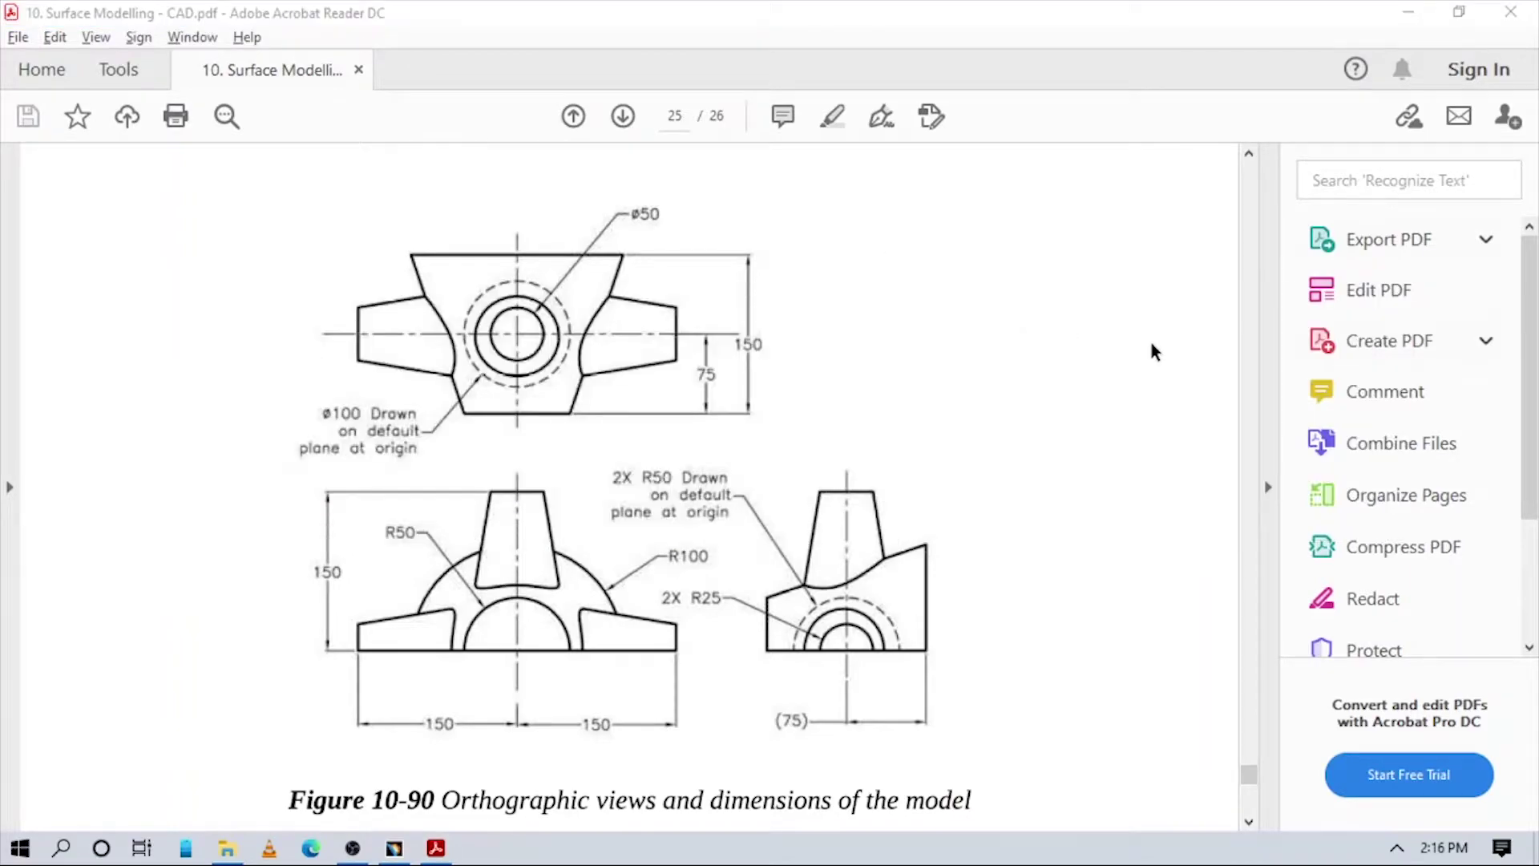
key("alt+Tab")
double_click(909, 245)
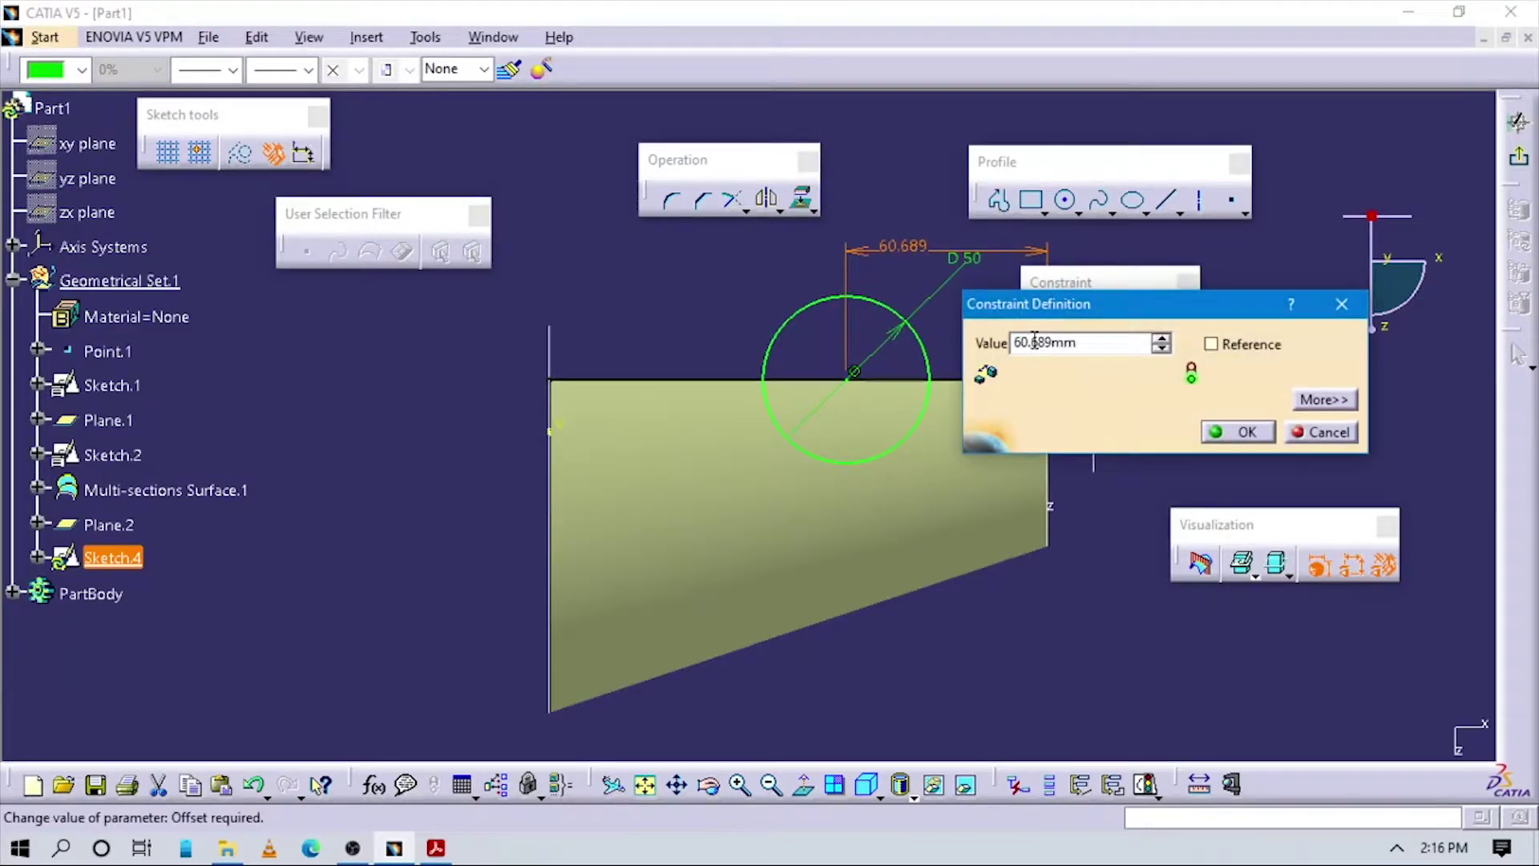
double_click(1035, 341)
type("75")
key("Return")
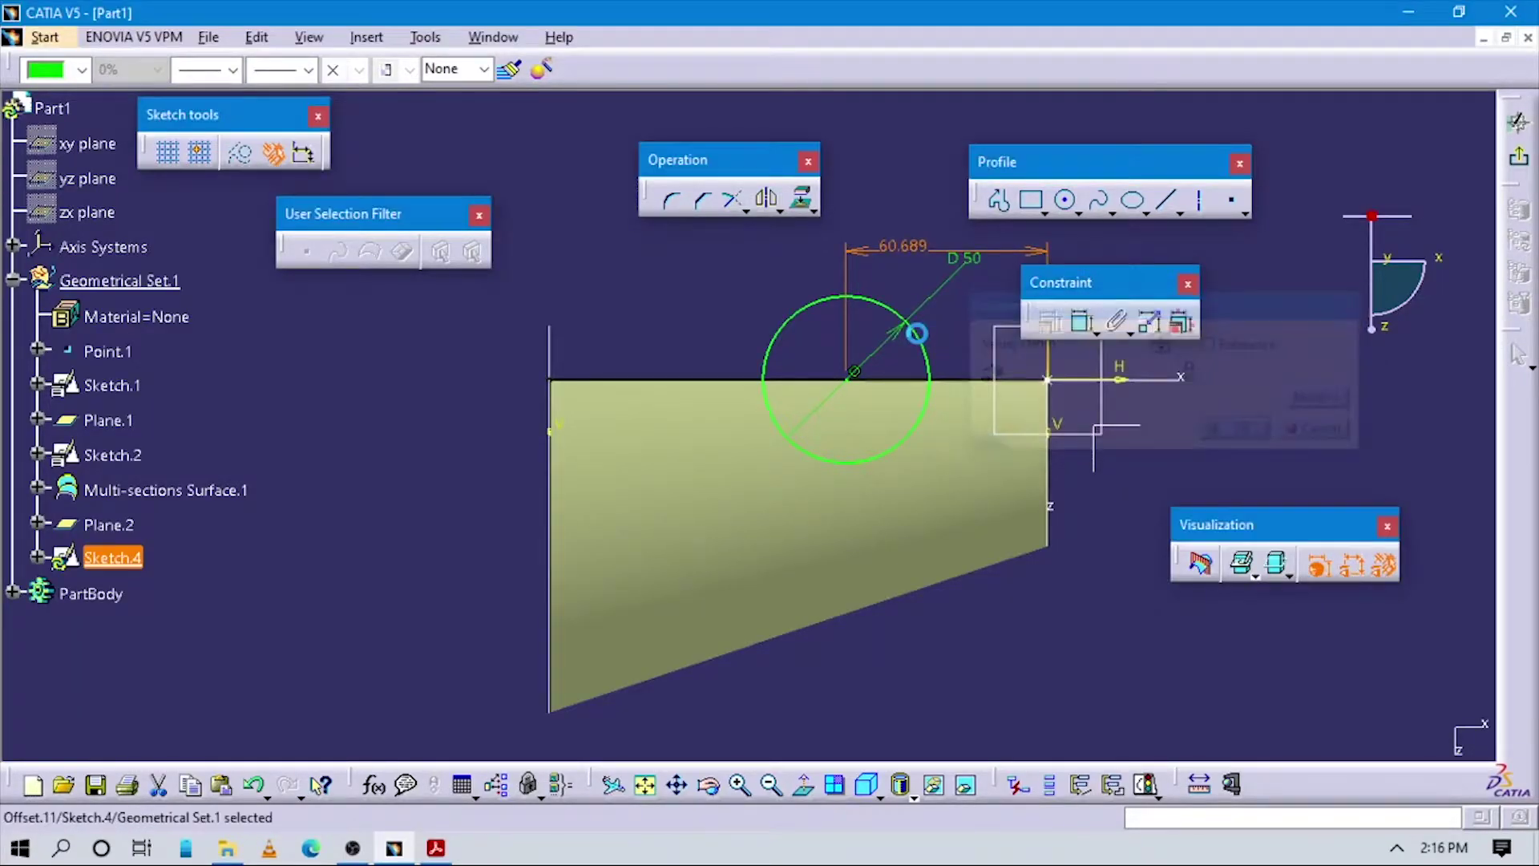
left_click_drag(1193, 327, 1316, 393)
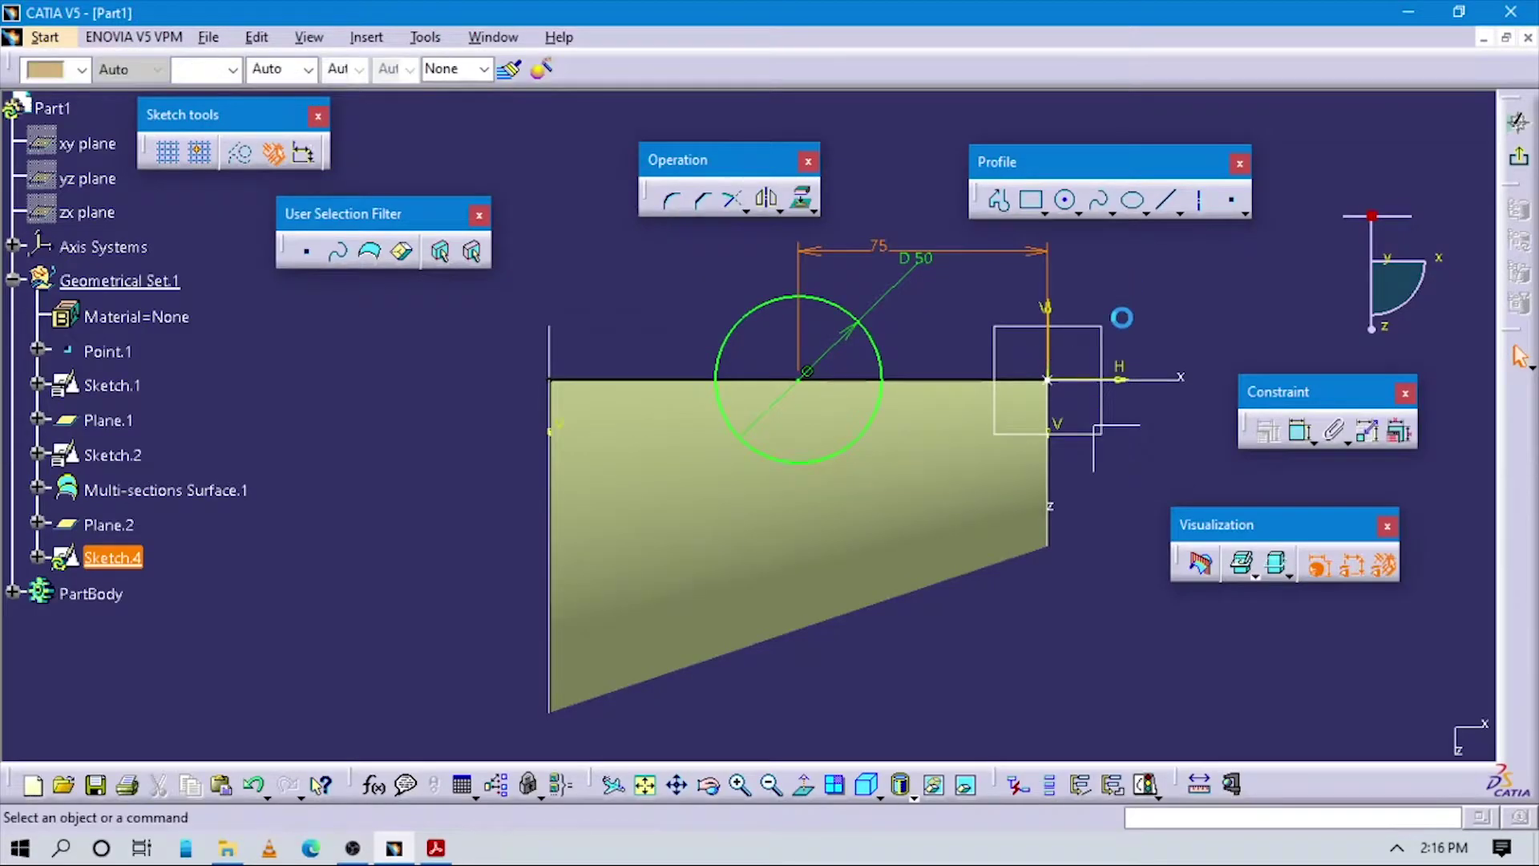
Step: Compare the sketch with the PDF drawing, return to CATIA, and exit the sketch
key("alt+Tab")
key("alt+Tab")
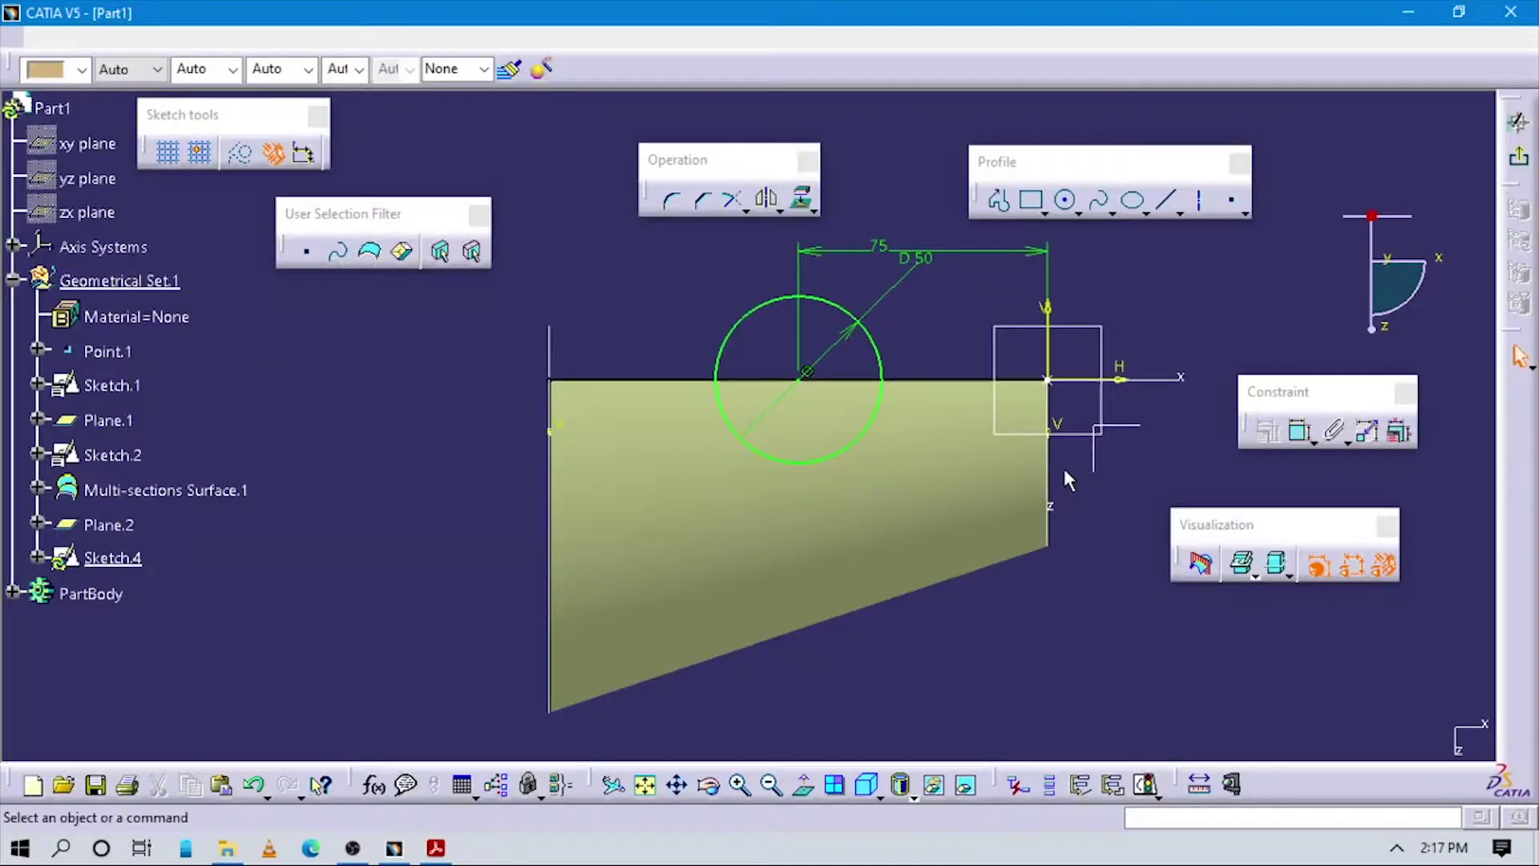
left_click(1521, 163)
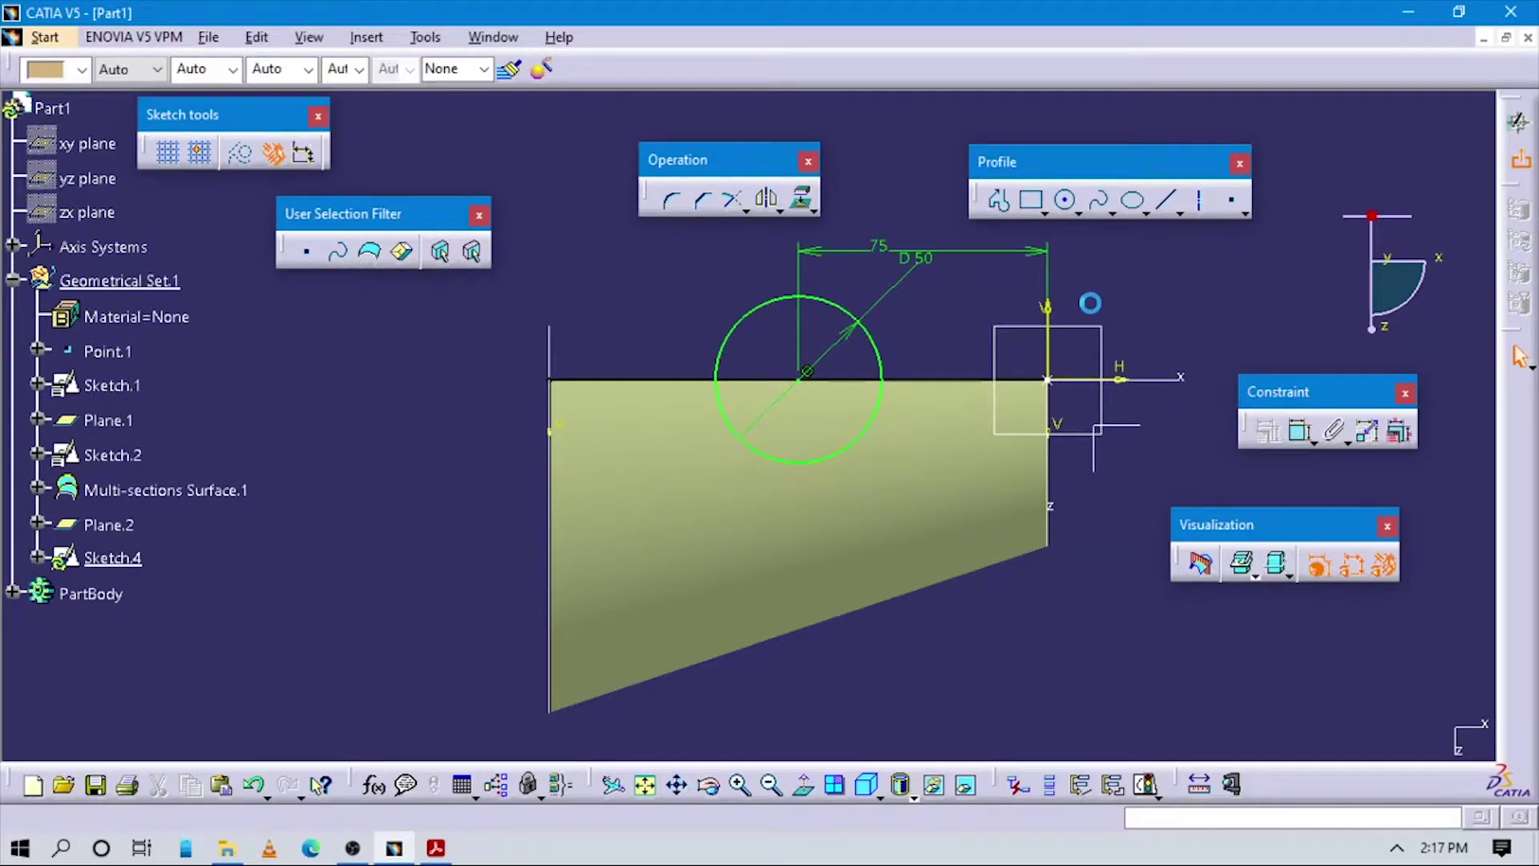
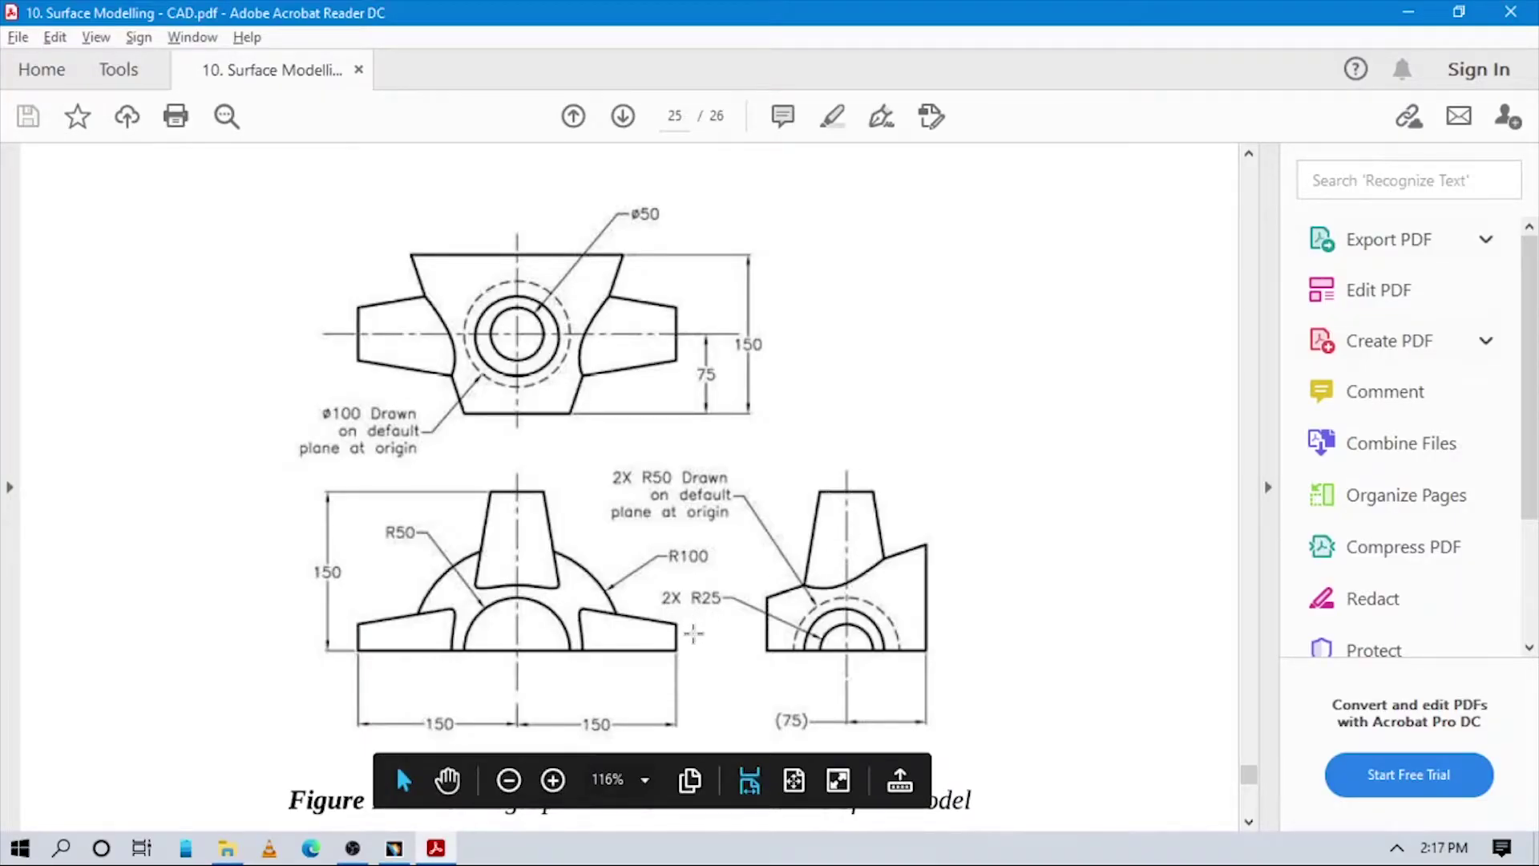
Step: Examine the PDF's orthographic views for the R50 circle drawn on the default plane, and return to CATIA
scroll(847, 527, "down", 3)
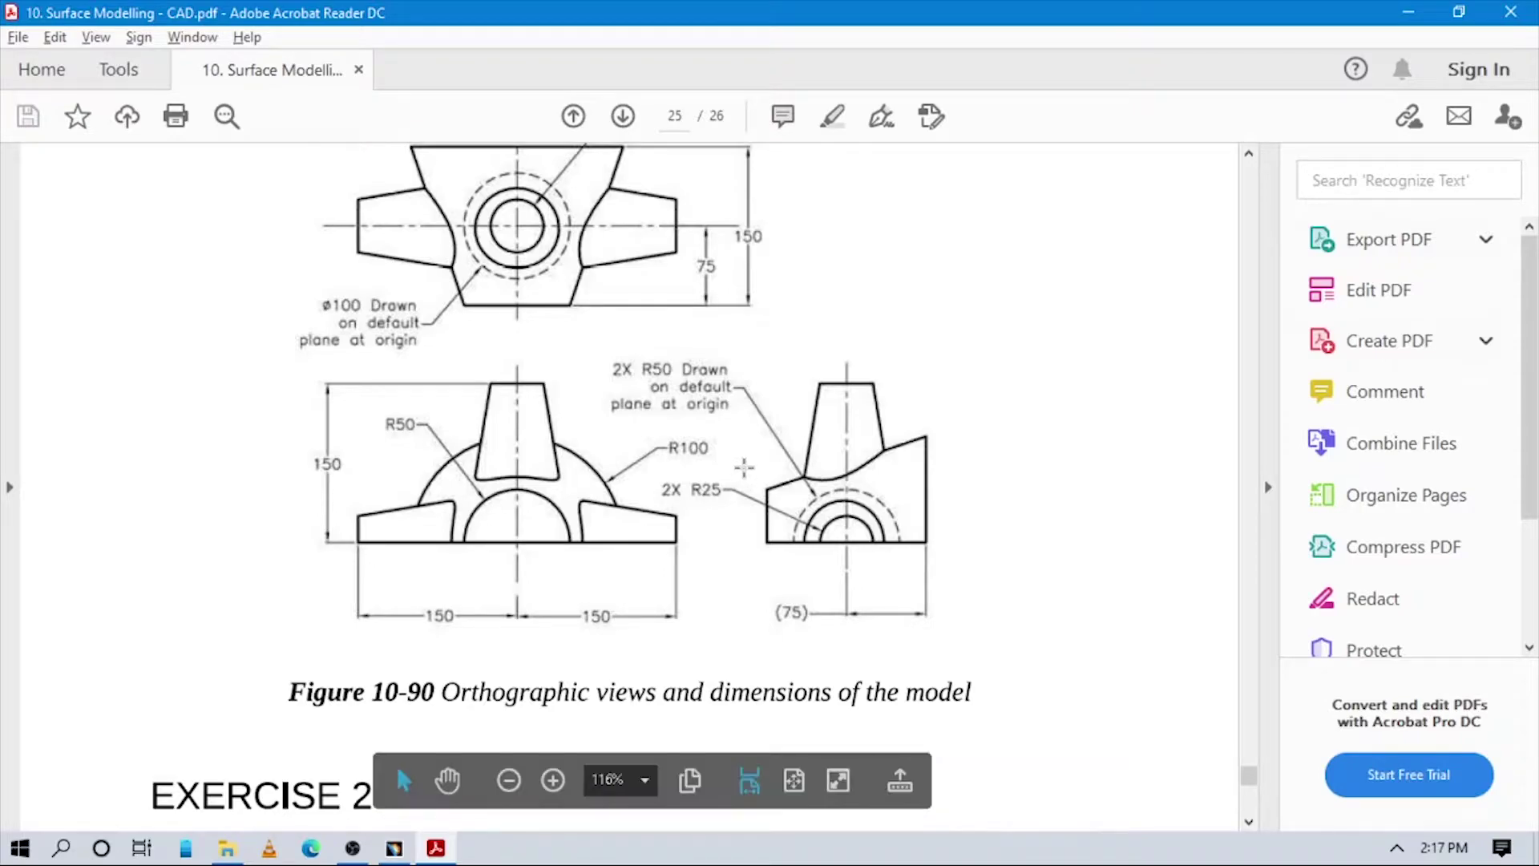
scroll(733, 481, "up", 3)
scroll(727, 554, "down", 3)
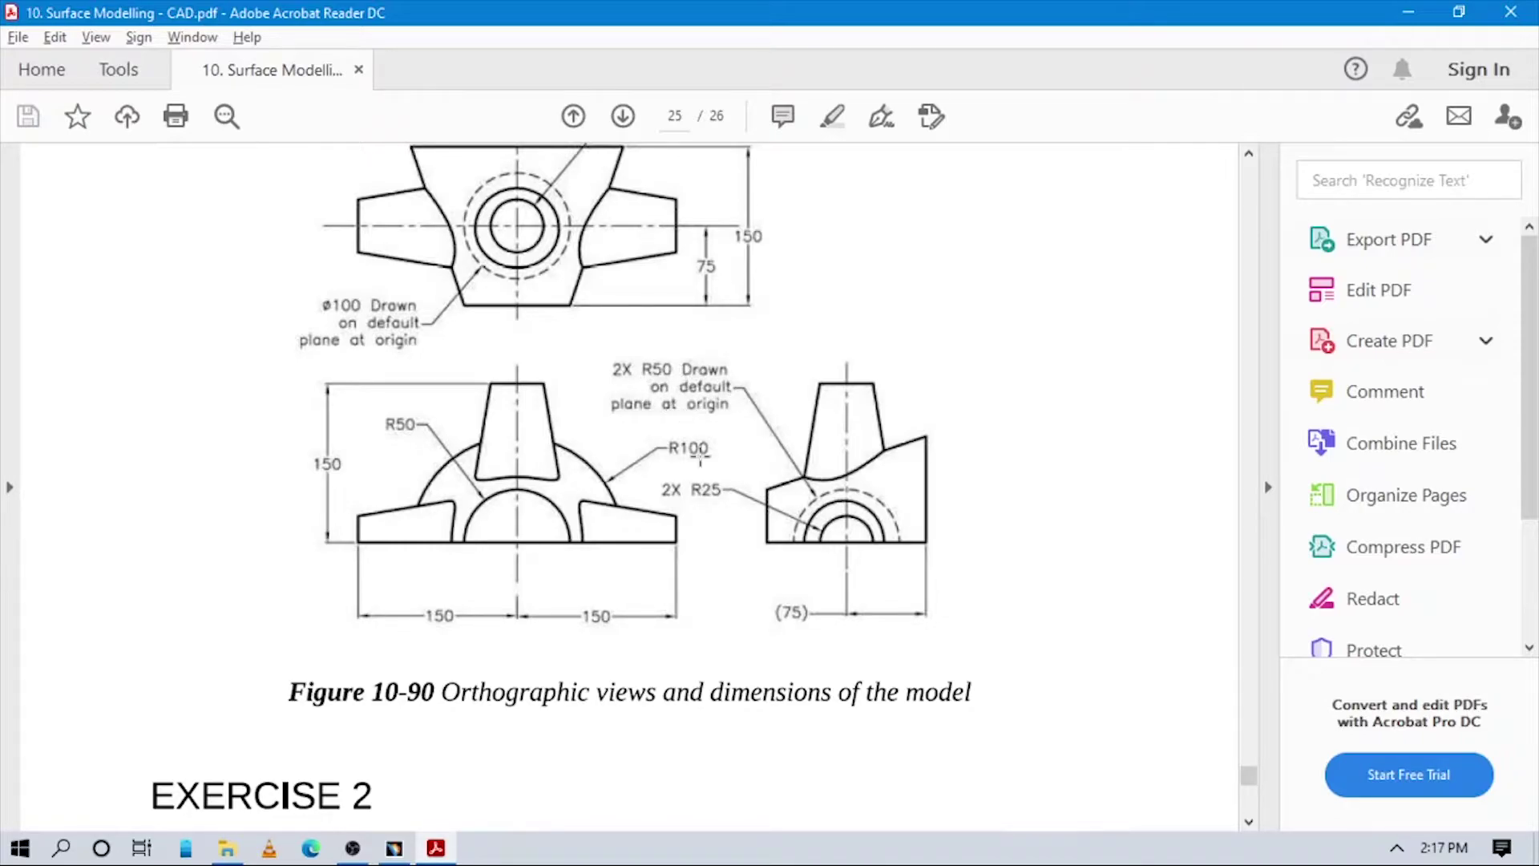
key("alt+Tab")
Step: Start a positioned sketch on the axis system's ZX plane, with its origin at the projection of Point.1
middle_click_drag(700, 430, 801, 534)
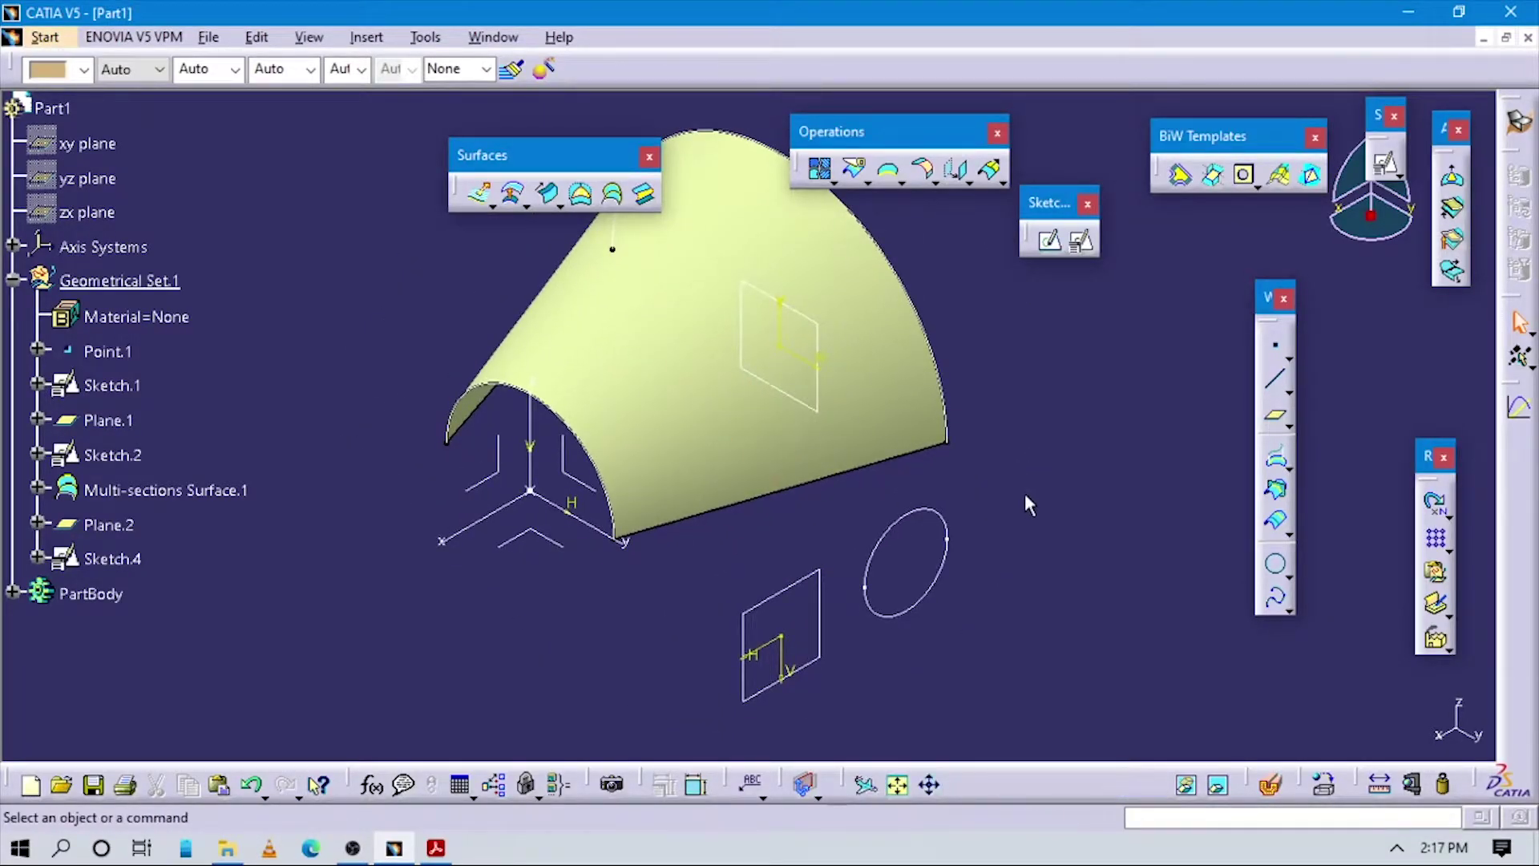
left_click(1078, 241)
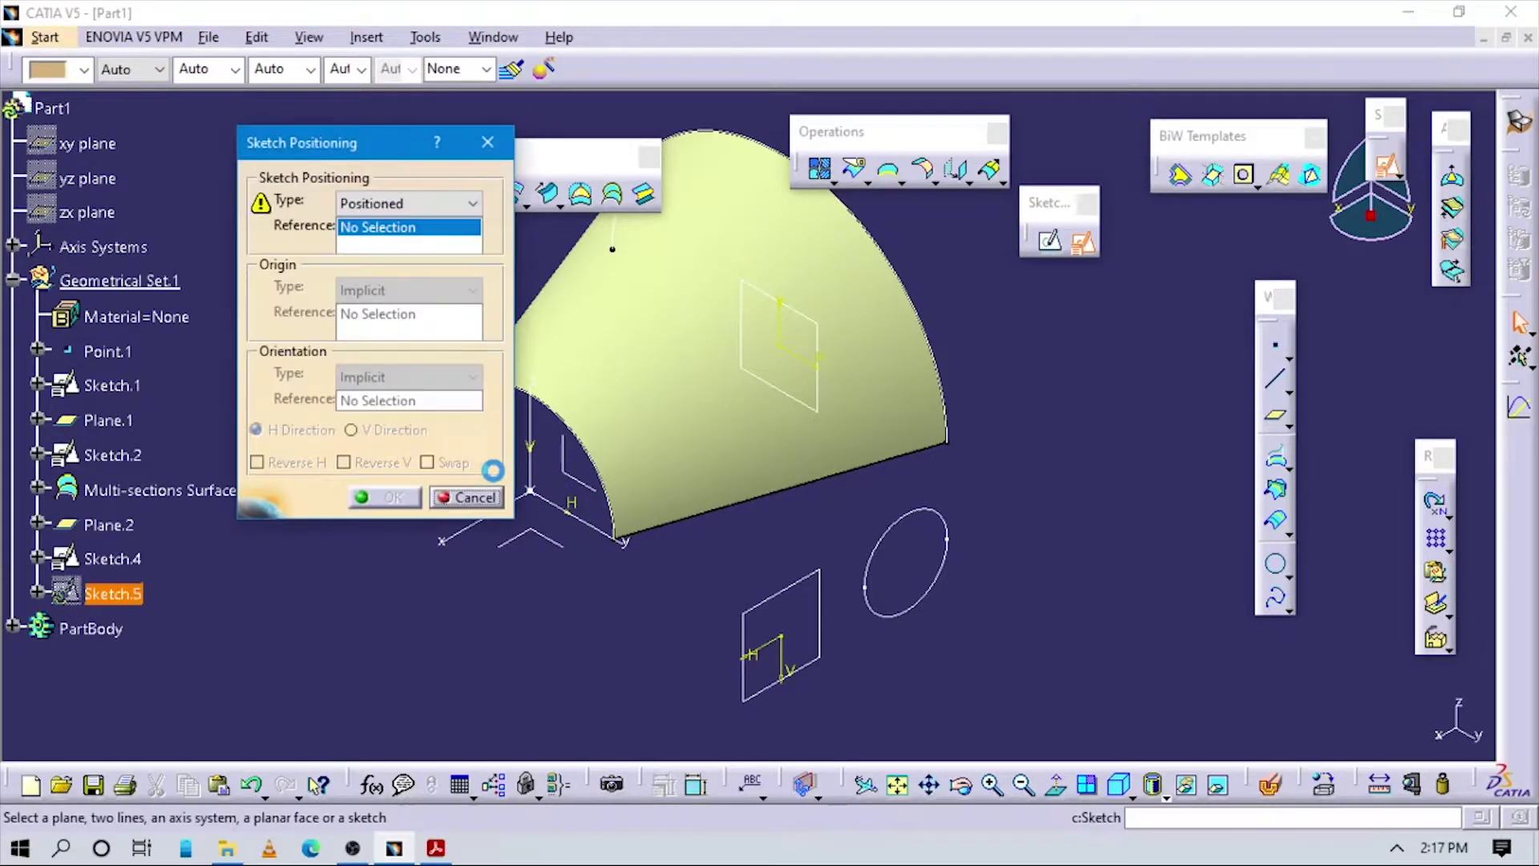
middle_click_drag(505, 490, 645, 503)
left_click(639, 491)
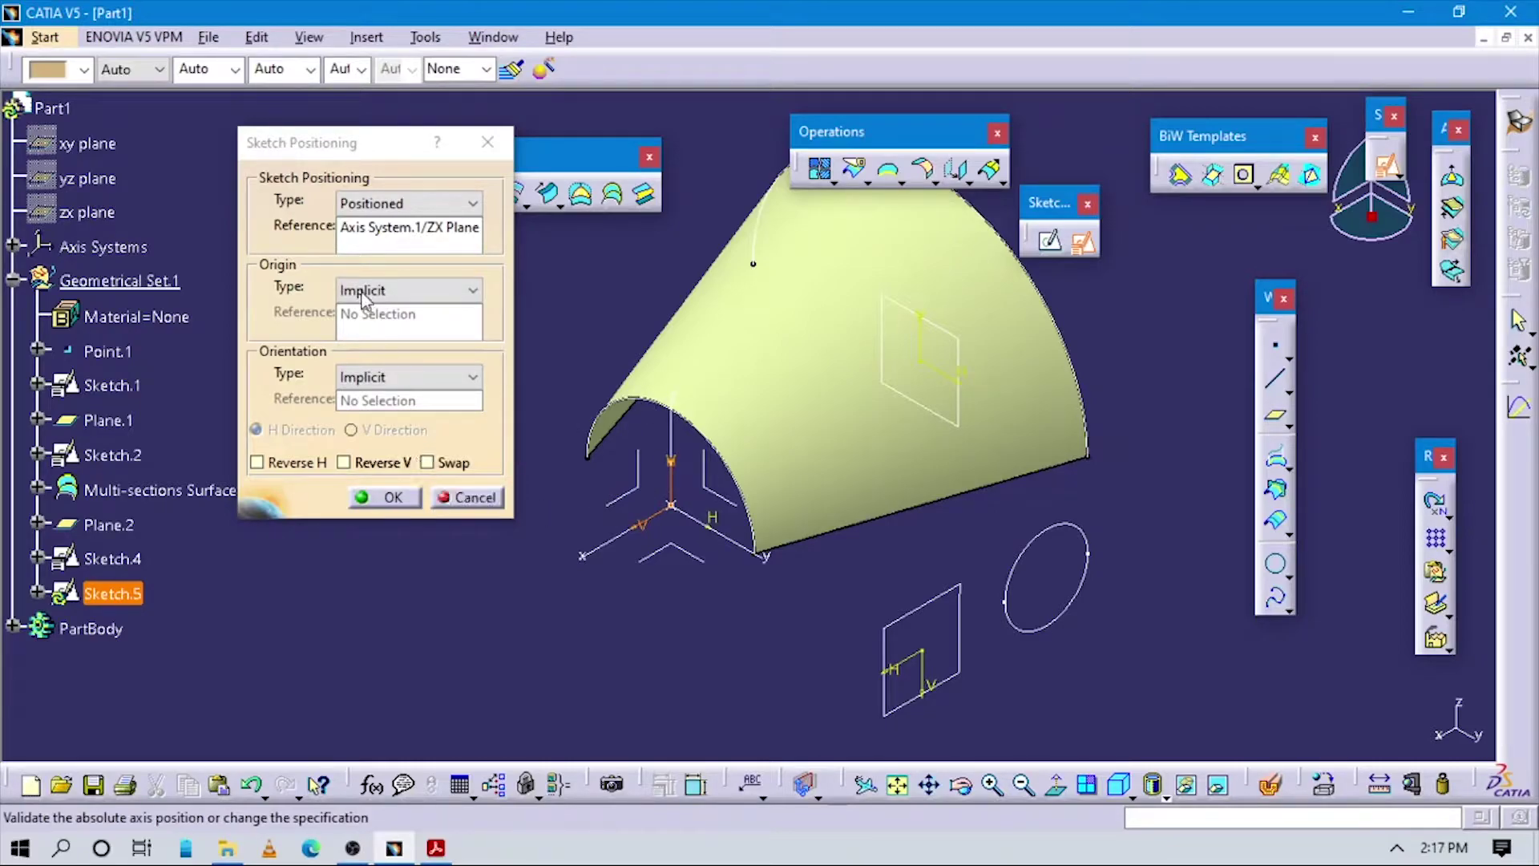
left_click(405, 291)
left_click(377, 353)
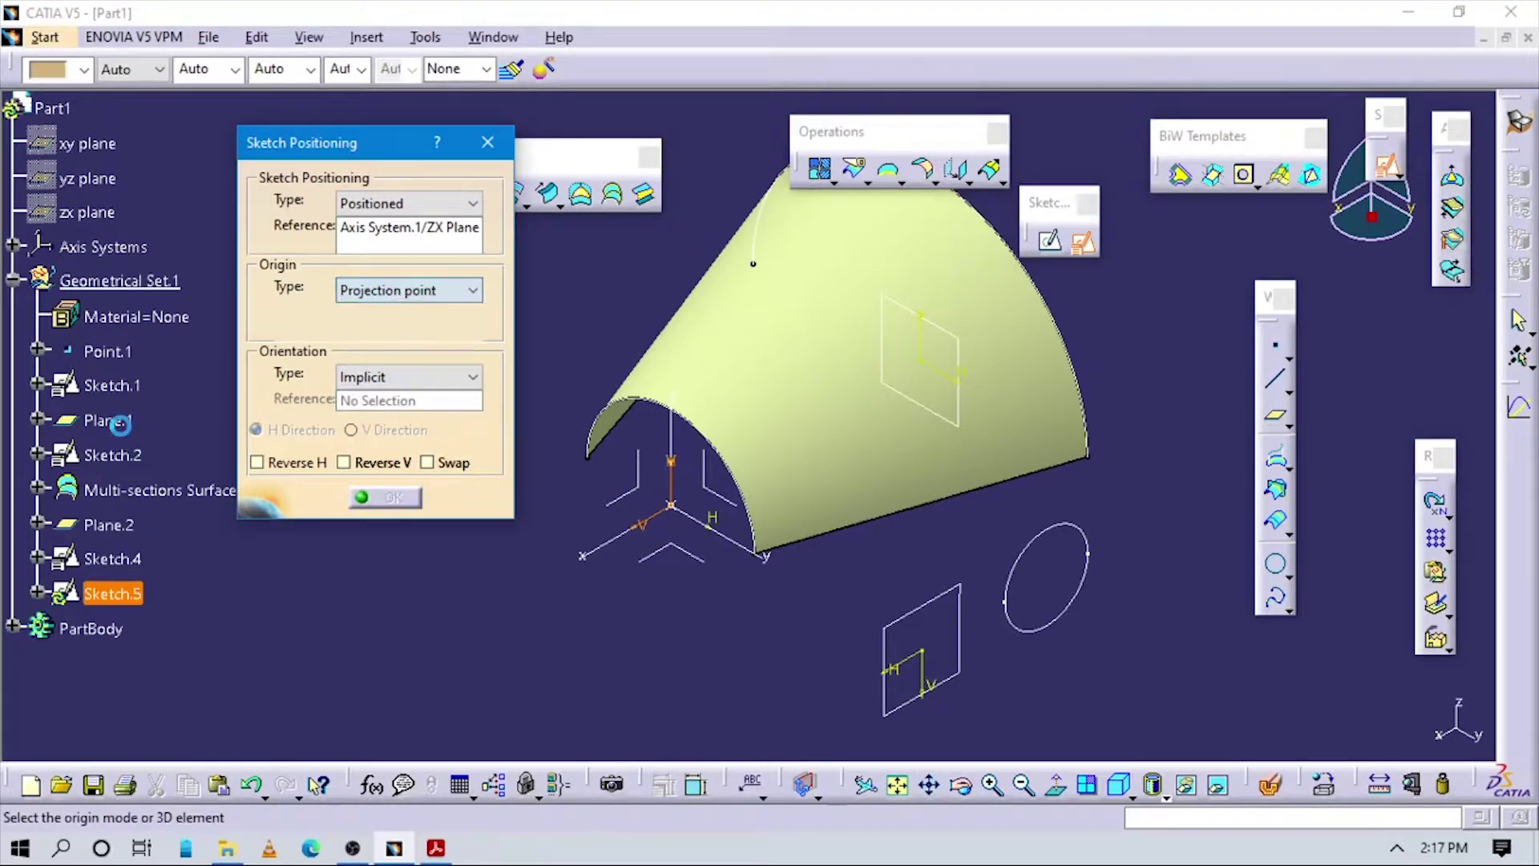
left_click(108, 352)
Step: Orient the sketch parallel to the axis system's X axis, reverse its V direction, and enter the sketch
left_click(405, 377)
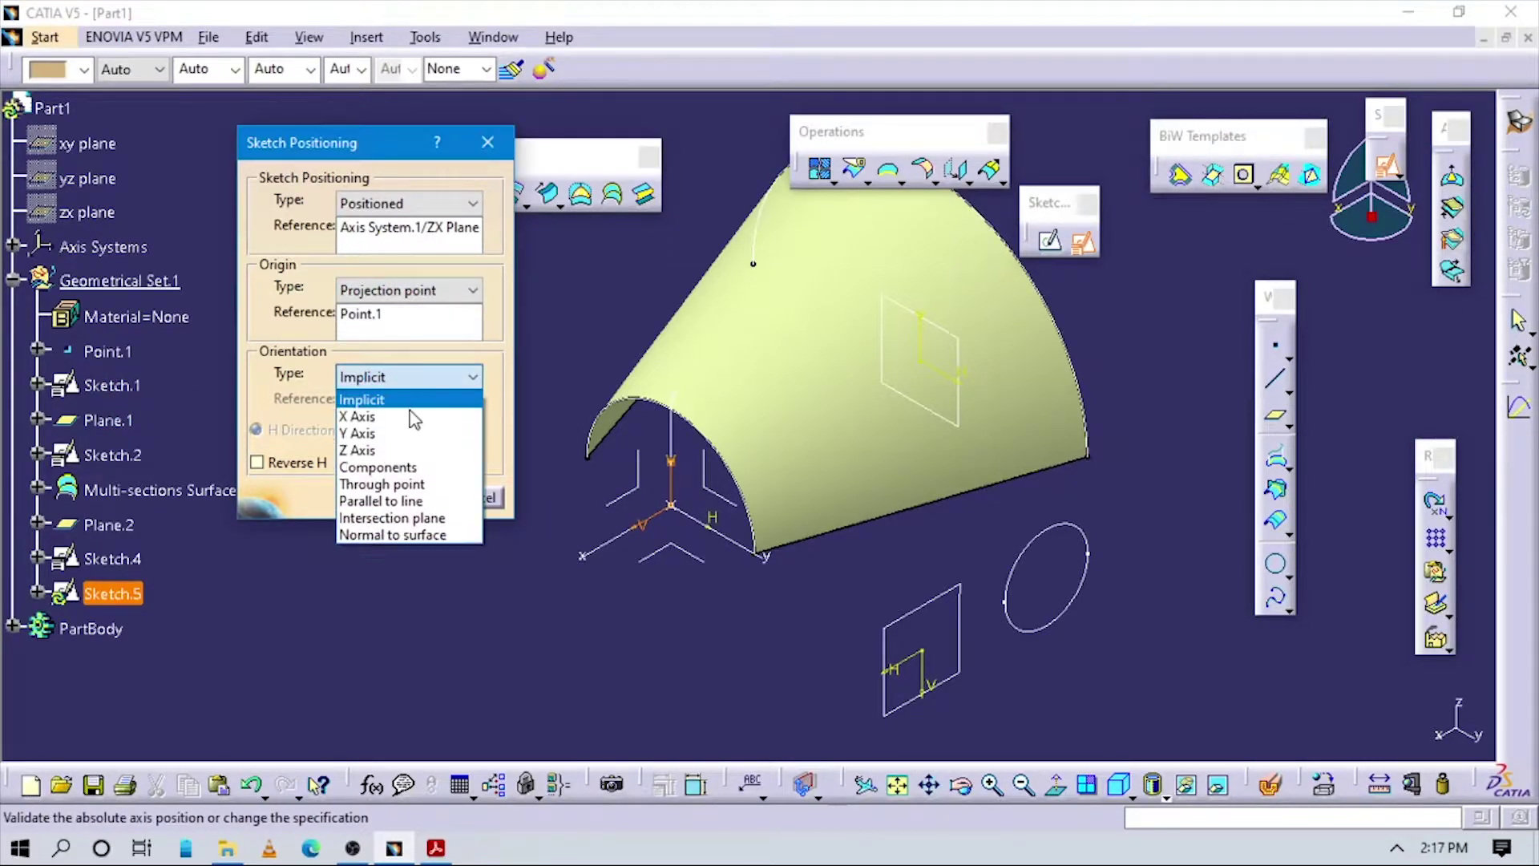
left_click(403, 502)
left_click(609, 540)
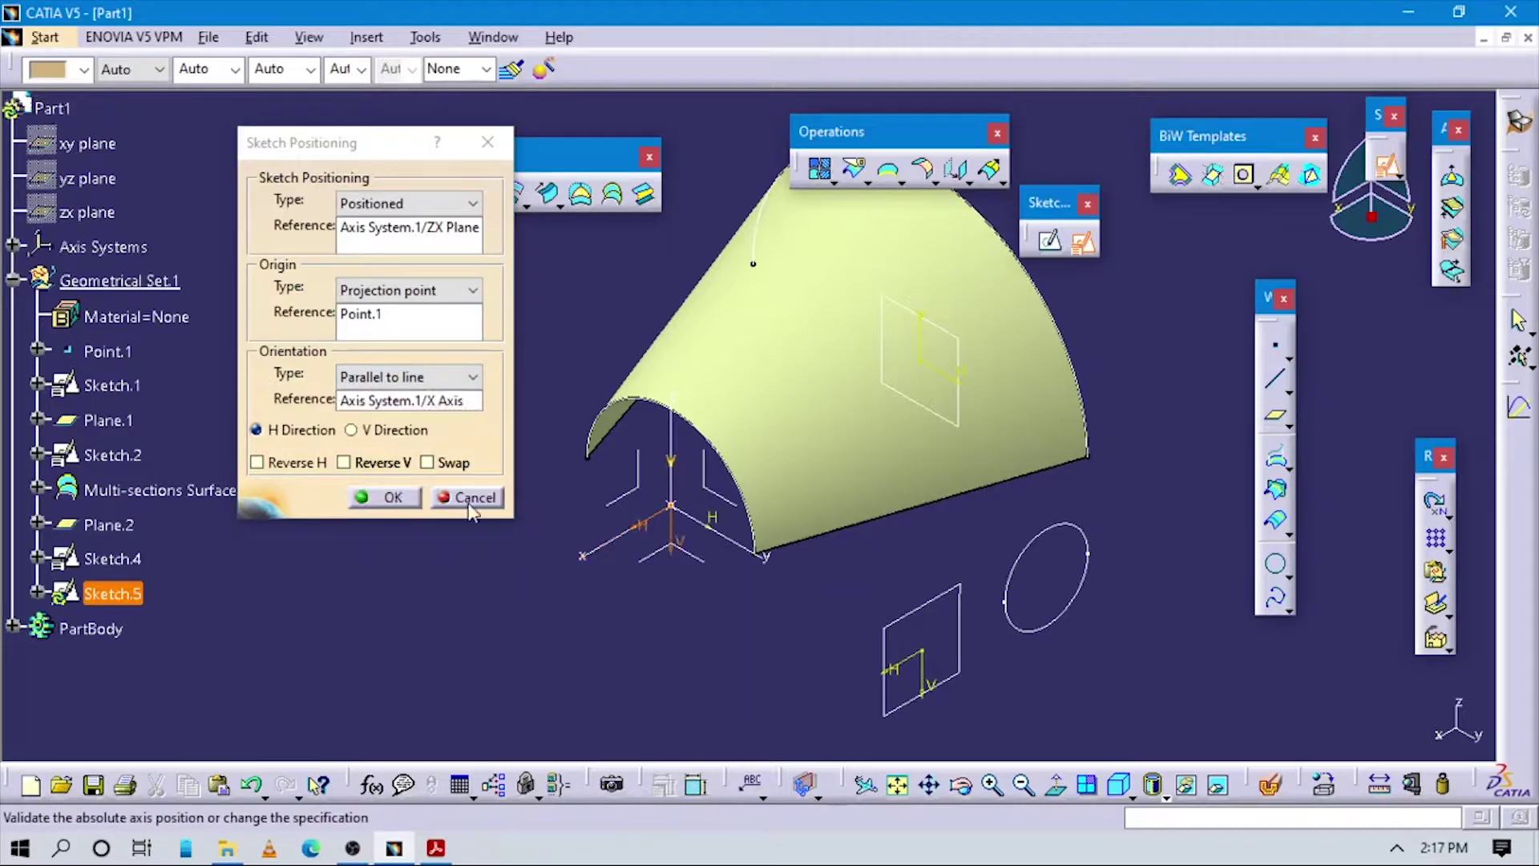
left_click(345, 462)
left_click(404, 498)
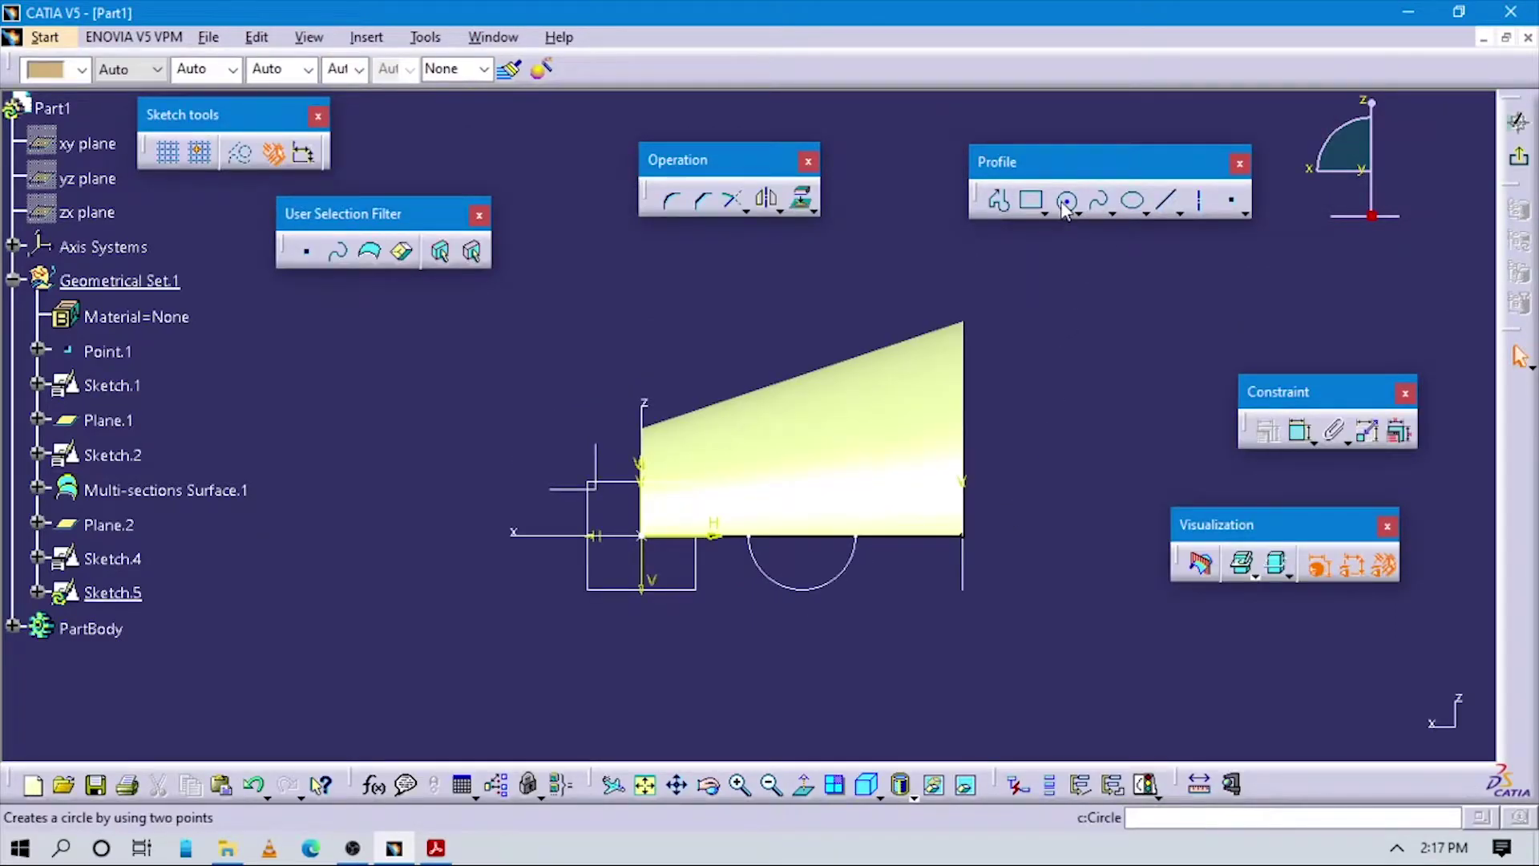
Step: Sketch a circle about 103 mm in diameter, centred on the horizontal axis about 75 mm from the vertical axis
left_click(1066, 202)
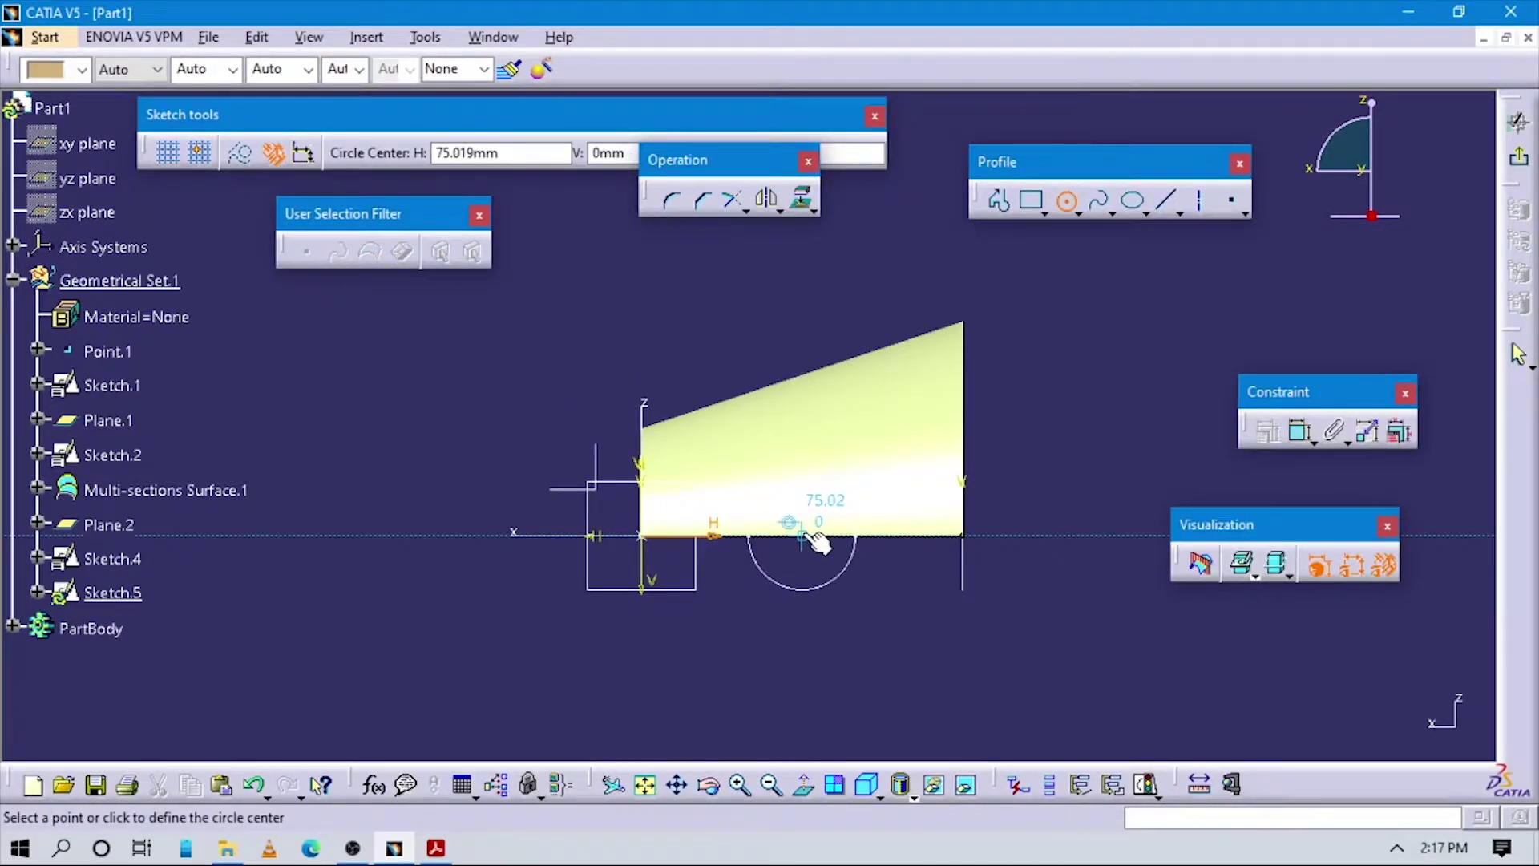
left_click(887, 604)
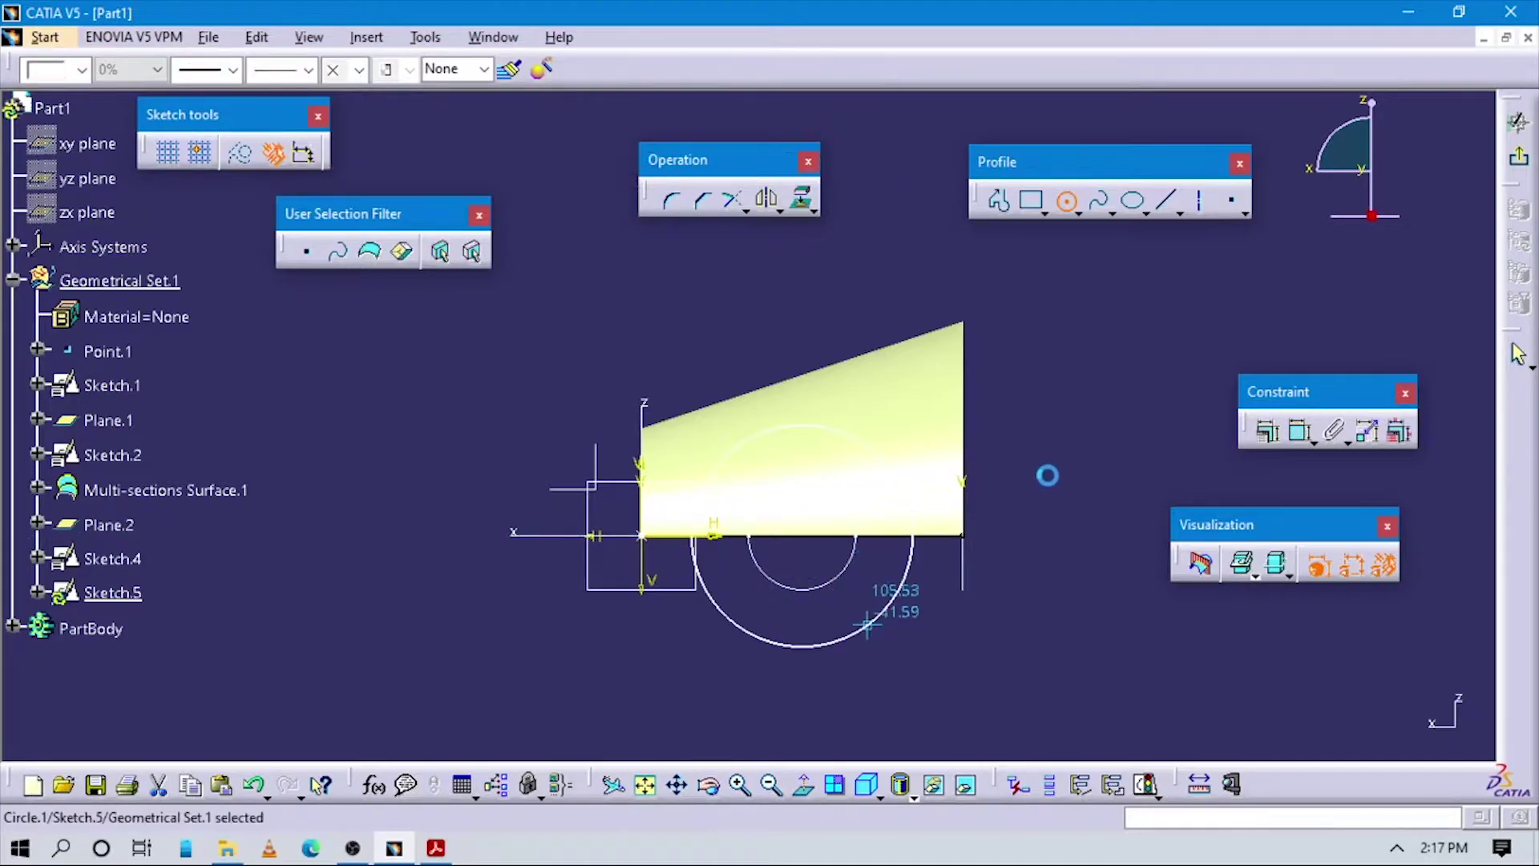
left_click(1120, 230)
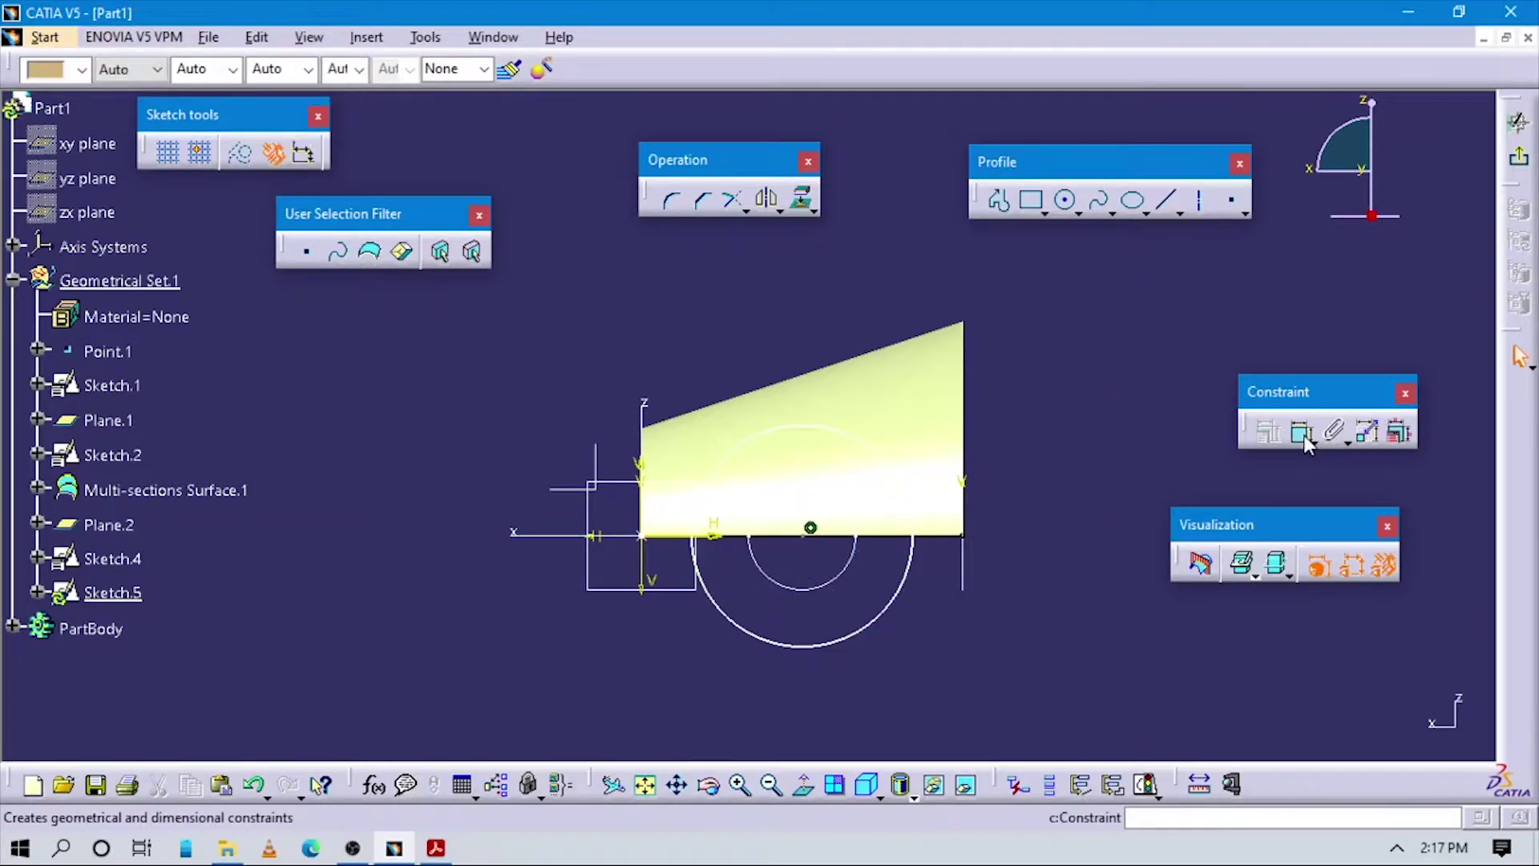
Step: Dimension the circle, switch the constraint from diameter to radius, and set the radius to 50 mm
left_click(1301, 431)
left_click(900, 608)
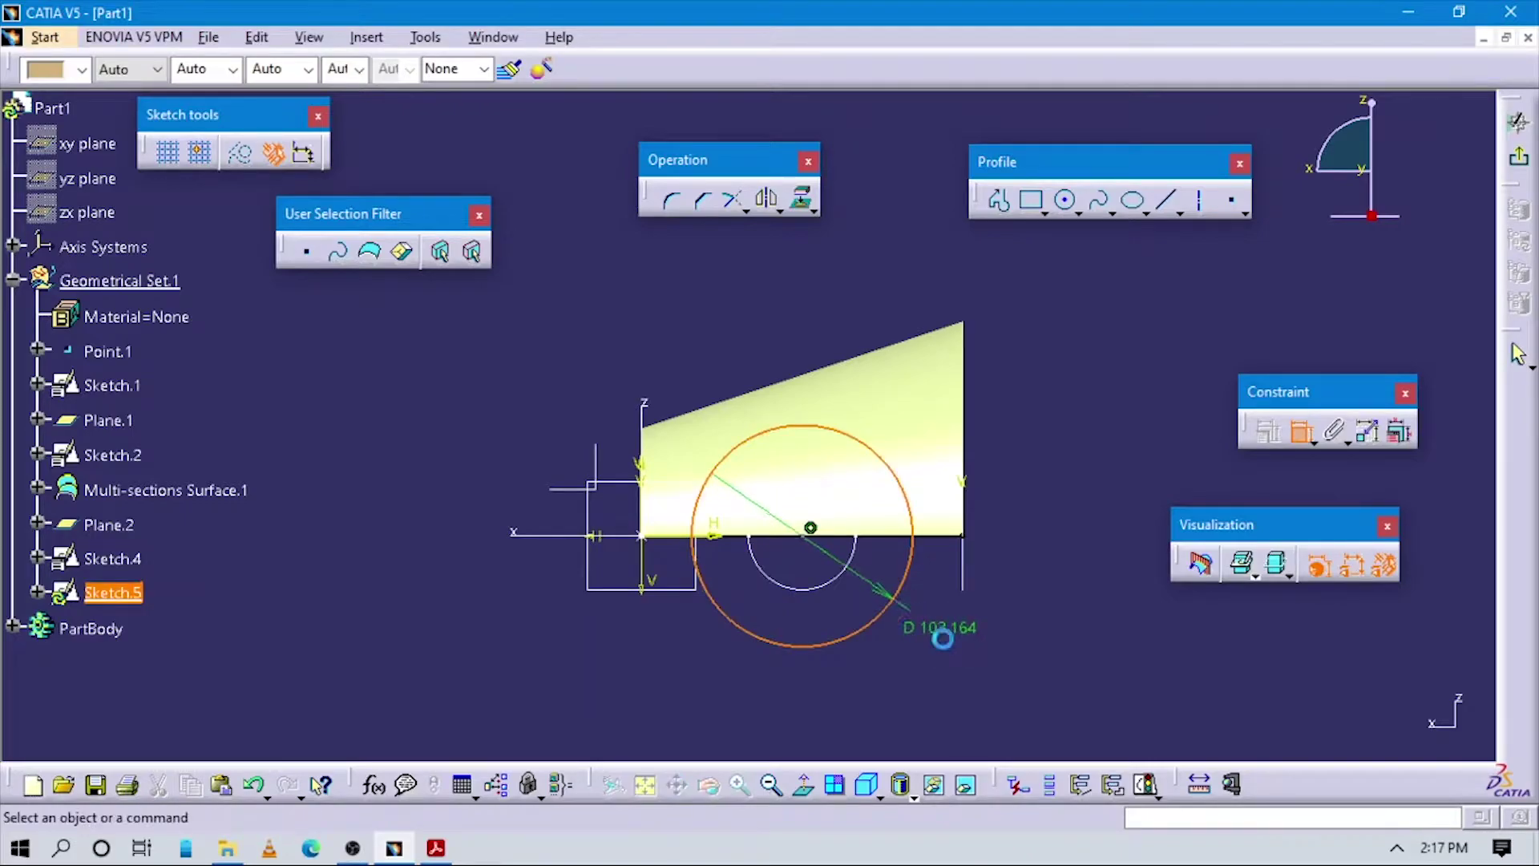
left_click(933, 631)
double_click(947, 634)
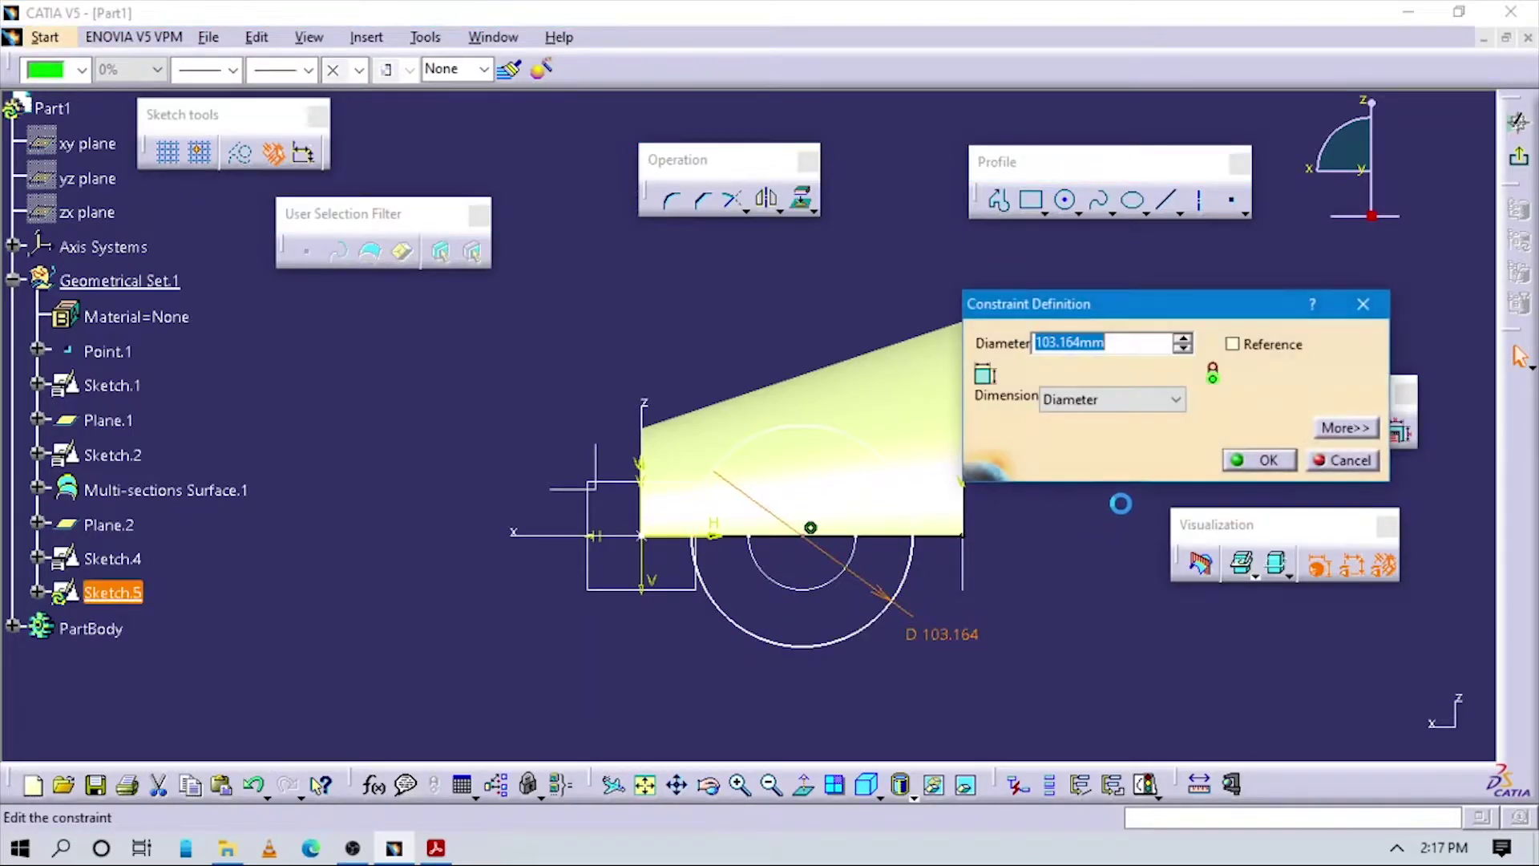
left_click(1088, 401)
left_click(1085, 426)
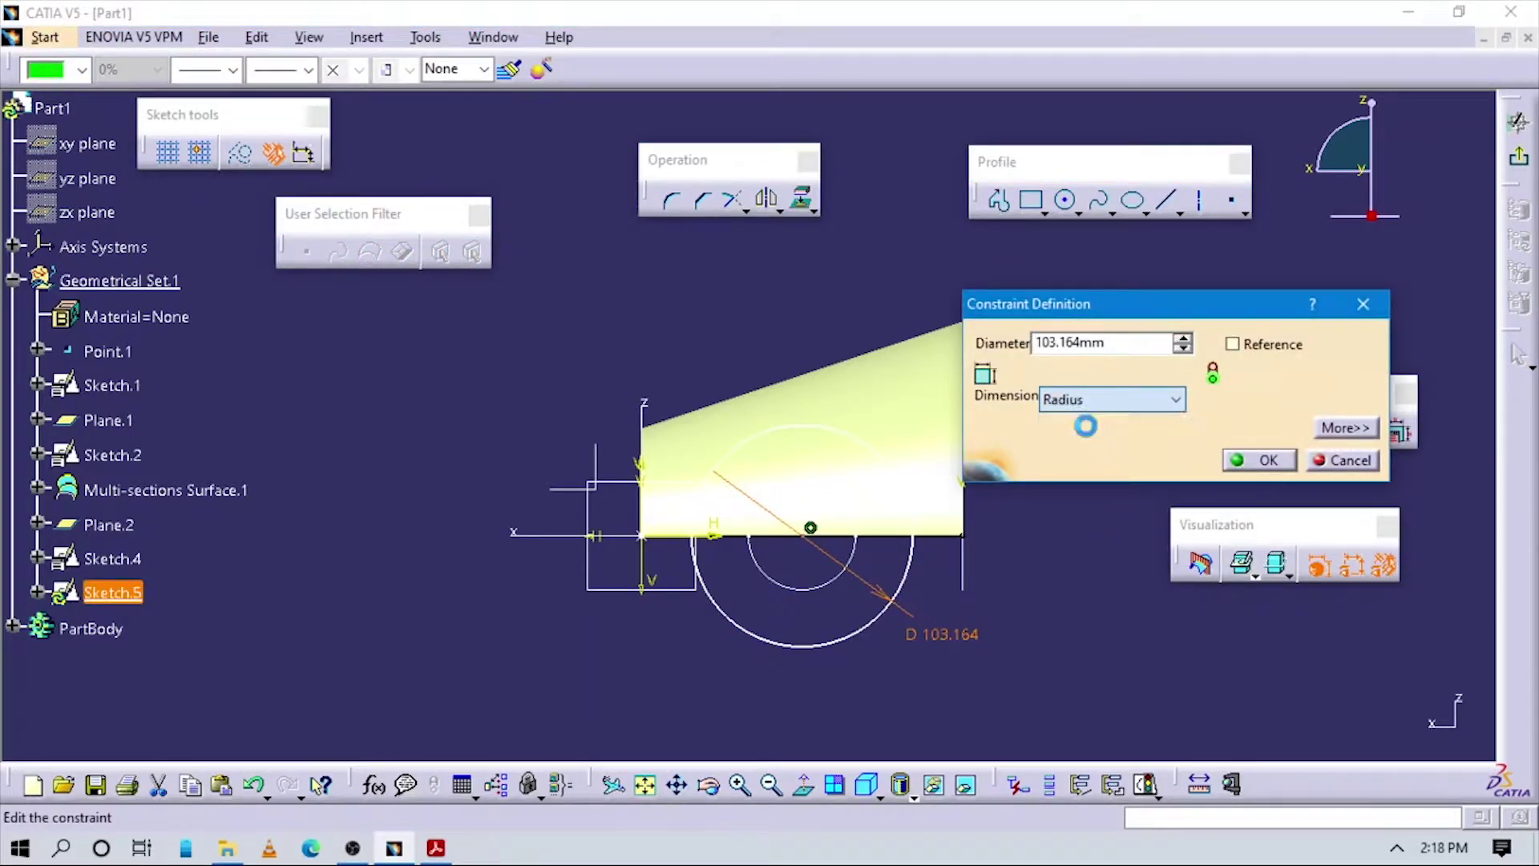
type("50")
key("Return")
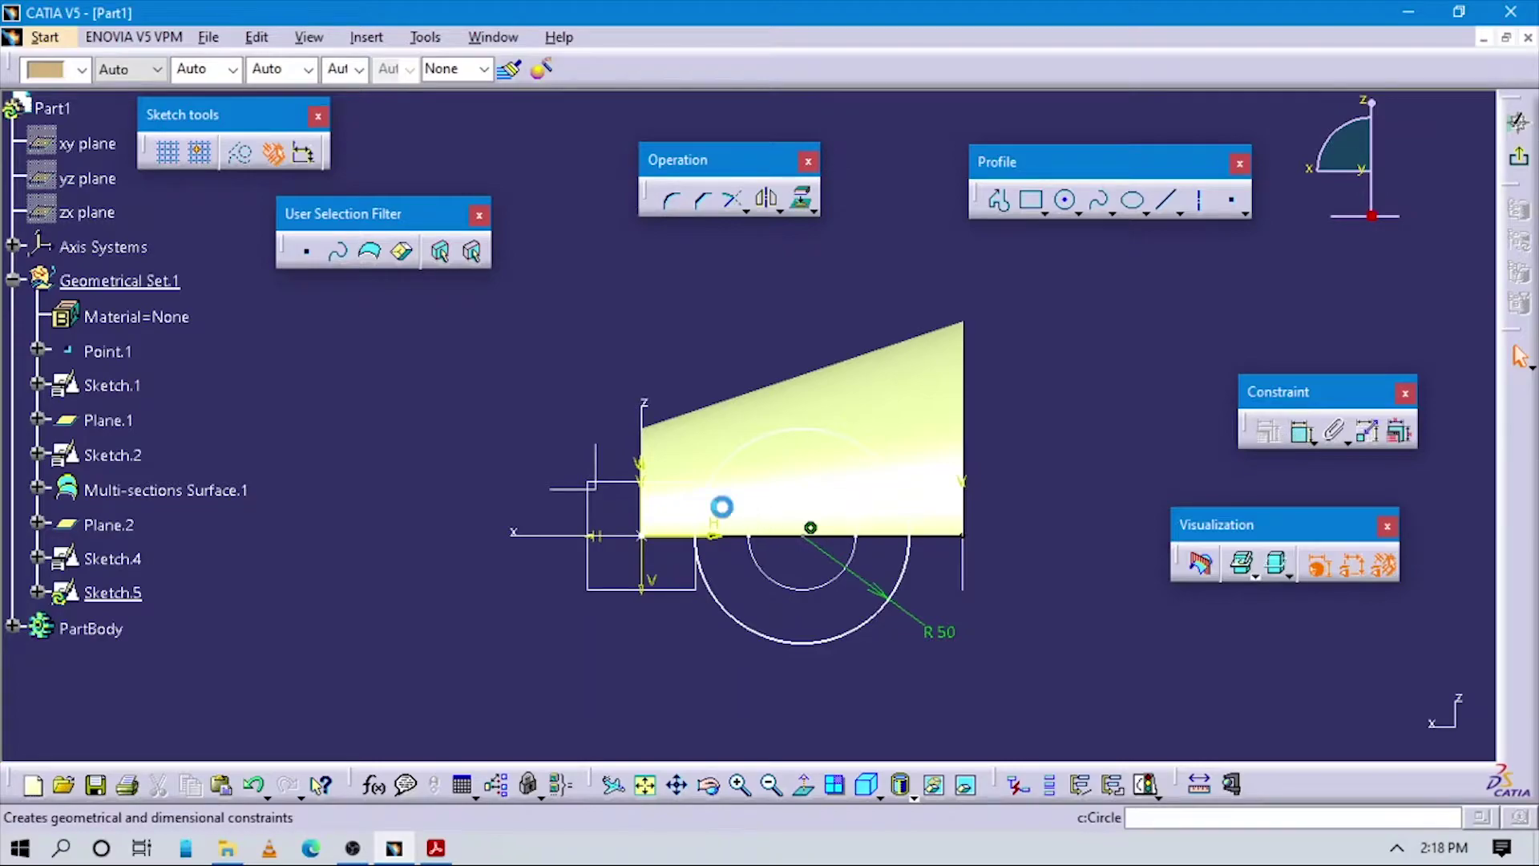
Step: Dimension the circle's centre at 75 mm from the sketch's vertical axis, and exit the sketch
left_click(646, 509)
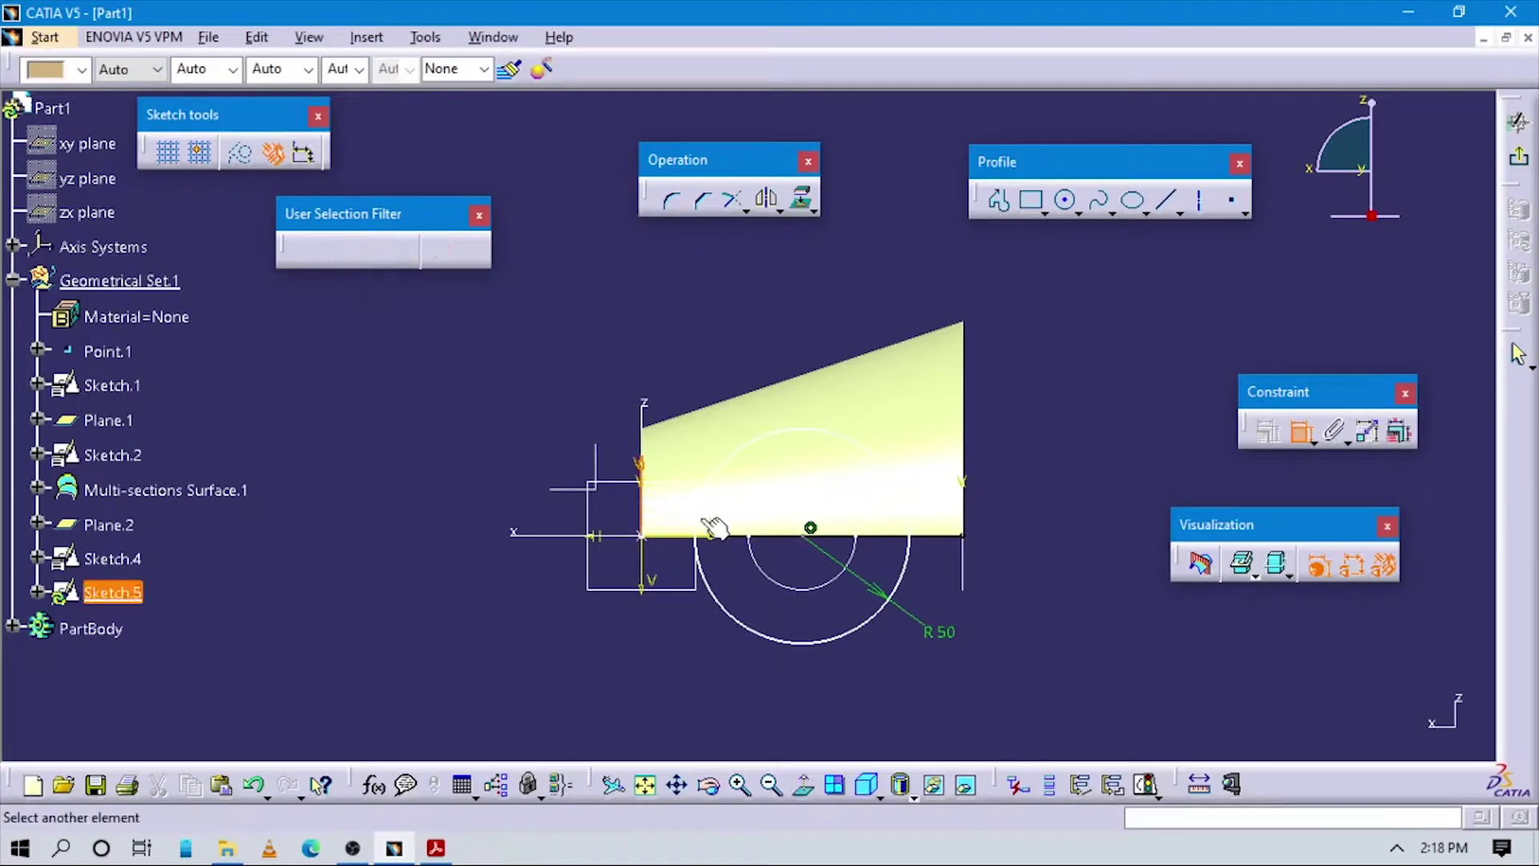
left_click(811, 528)
left_click(775, 280)
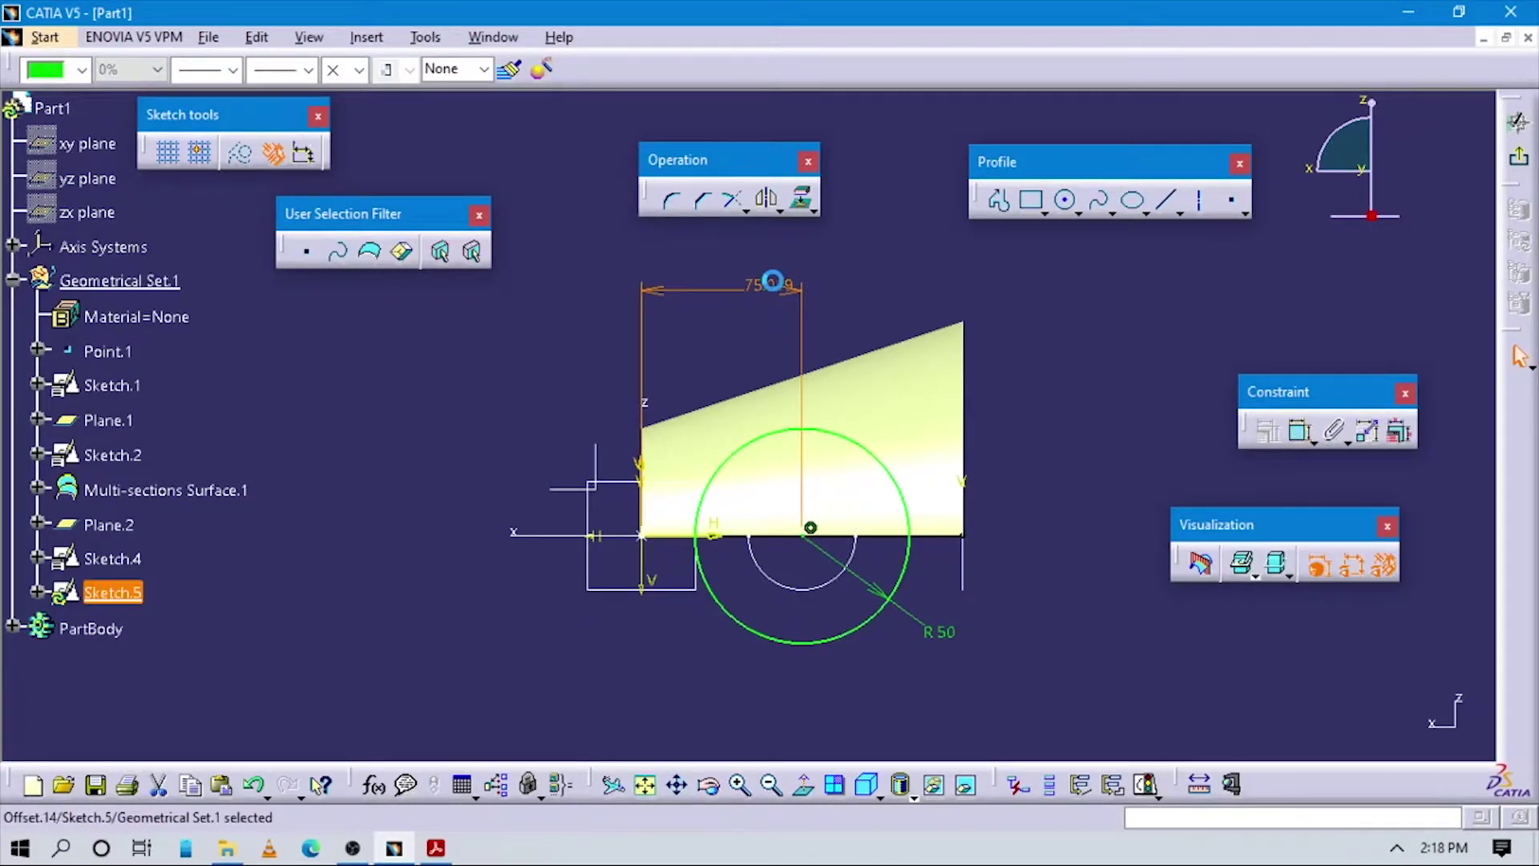
type("75mm")
key("Return")
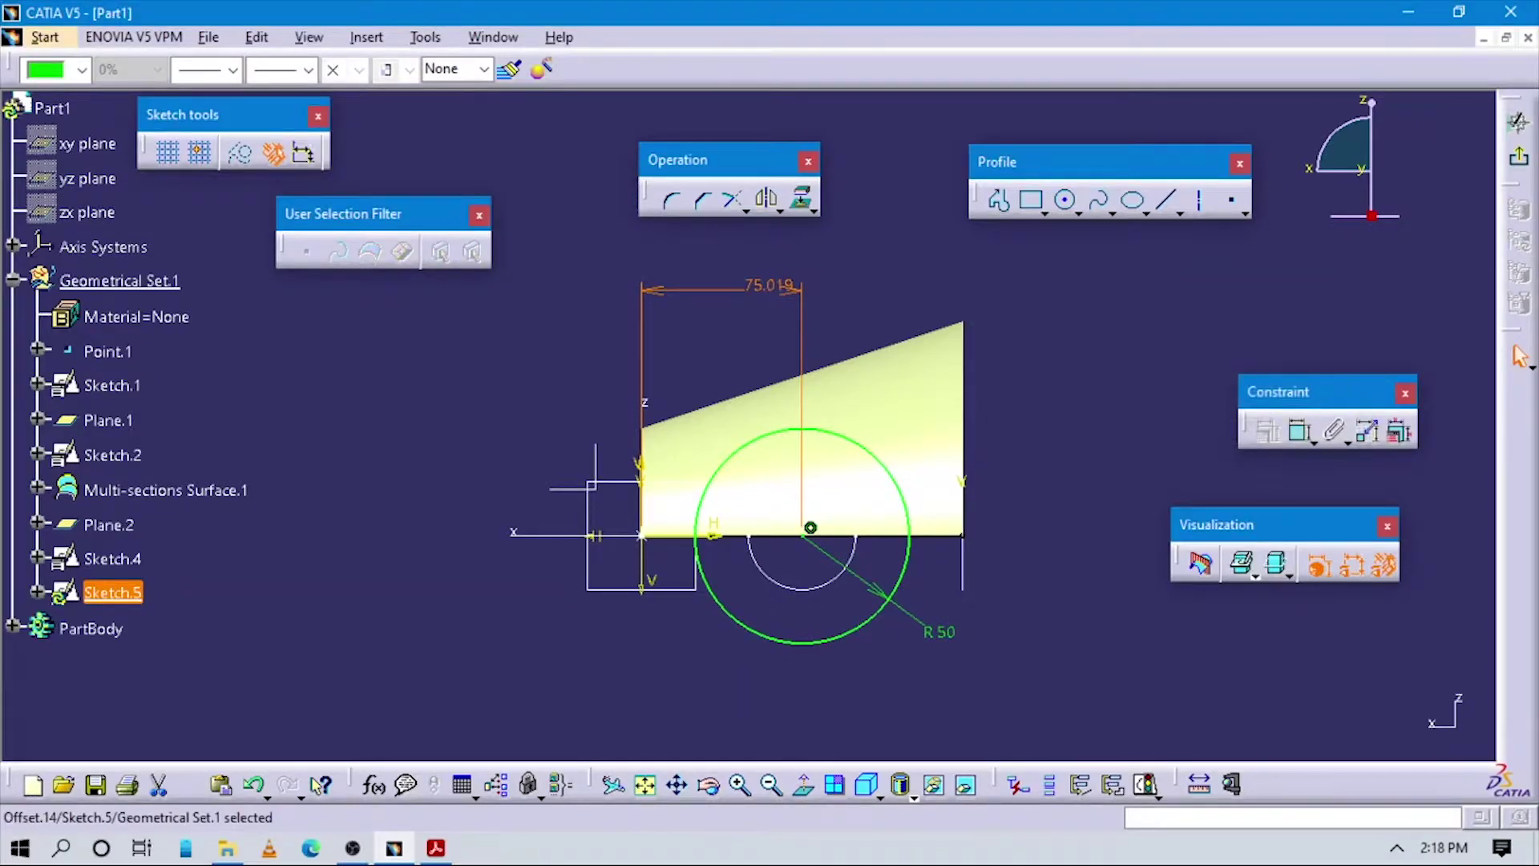
left_click(1392, 311)
left_click(1521, 160)
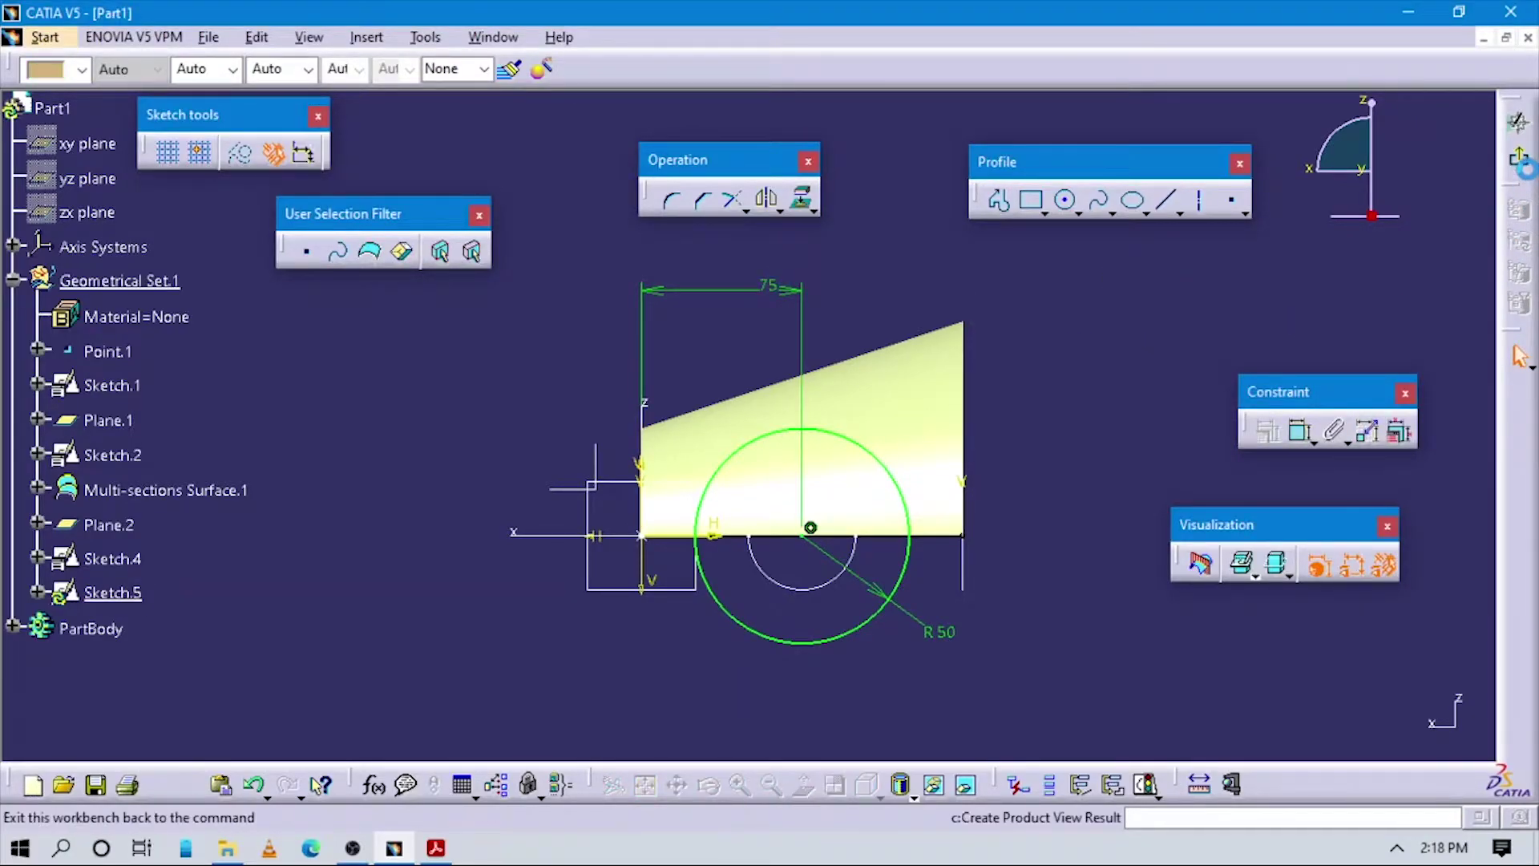
left_click(1517, 165)
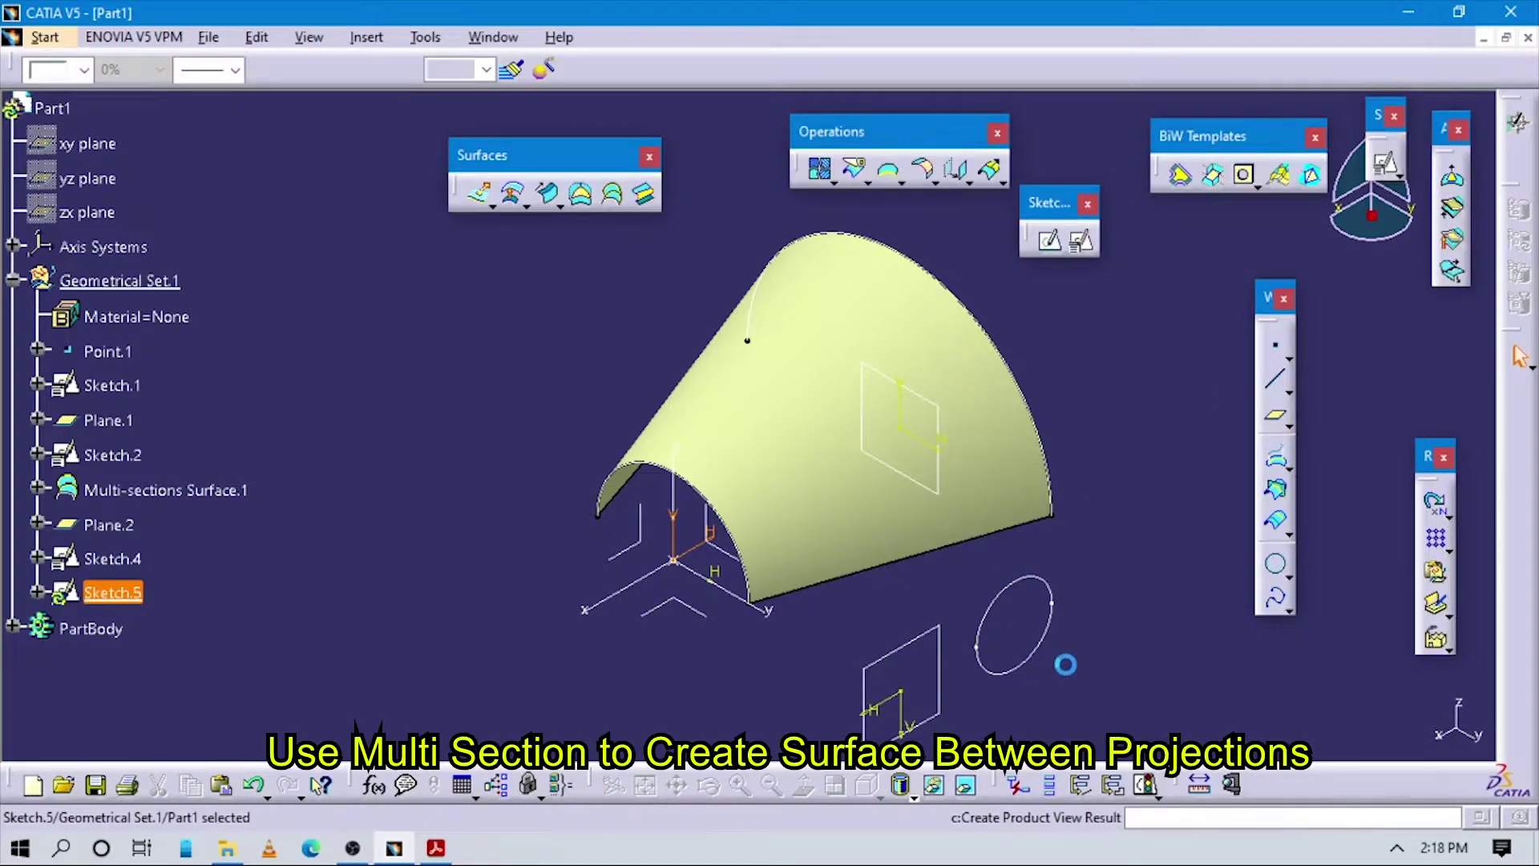
Step: Define a multi-sections surface from the 50 mm diameter circle in Sketch.4 to the R50 circle in Sketch.5, and preview it
middle_click_drag(1065, 662, 1098, 528)
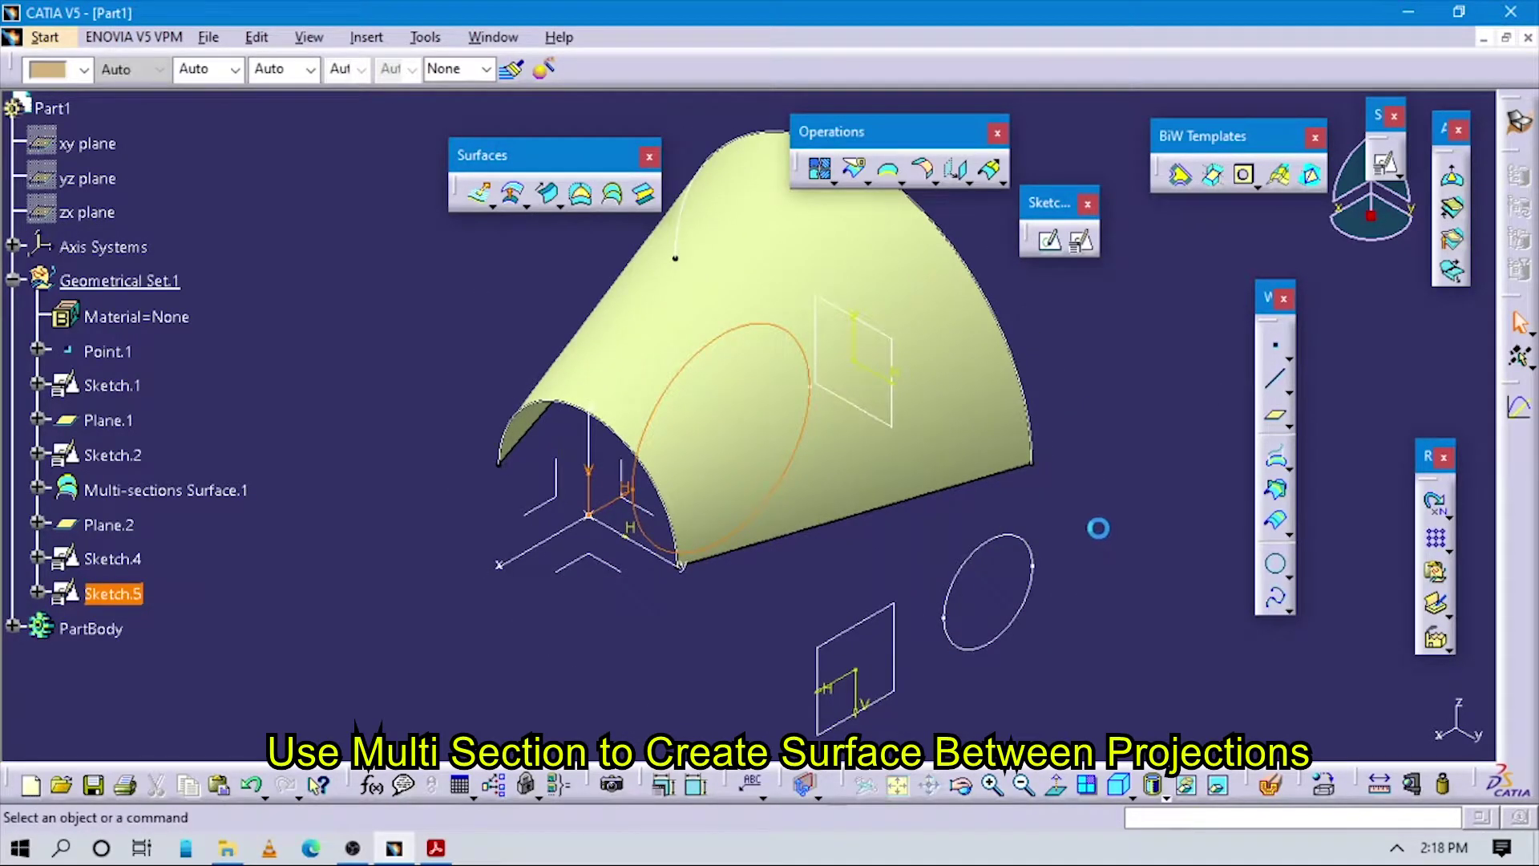
left_click(1098, 528)
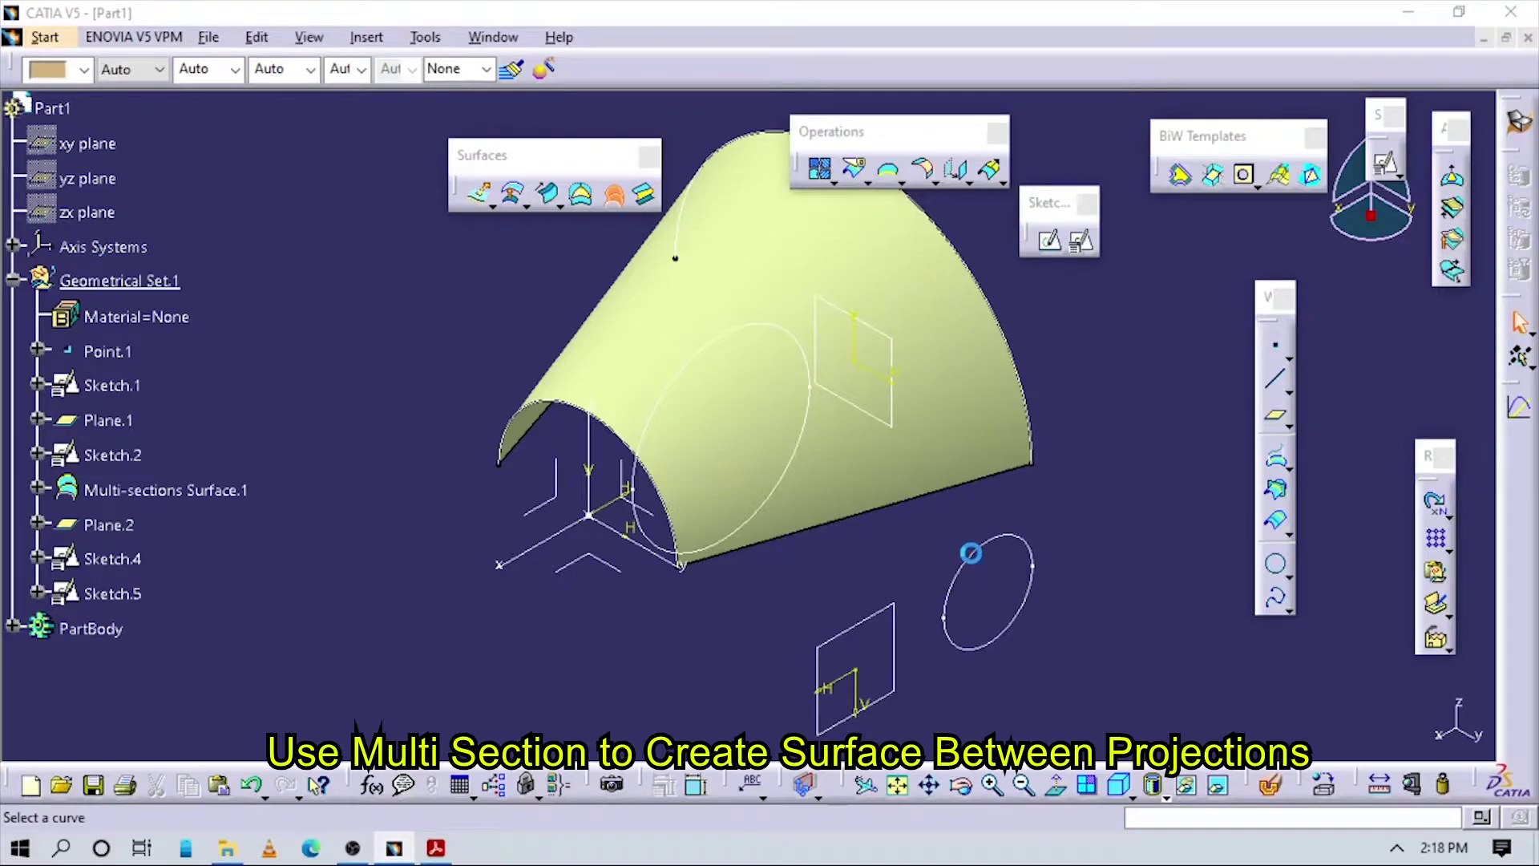
left_click(971, 553)
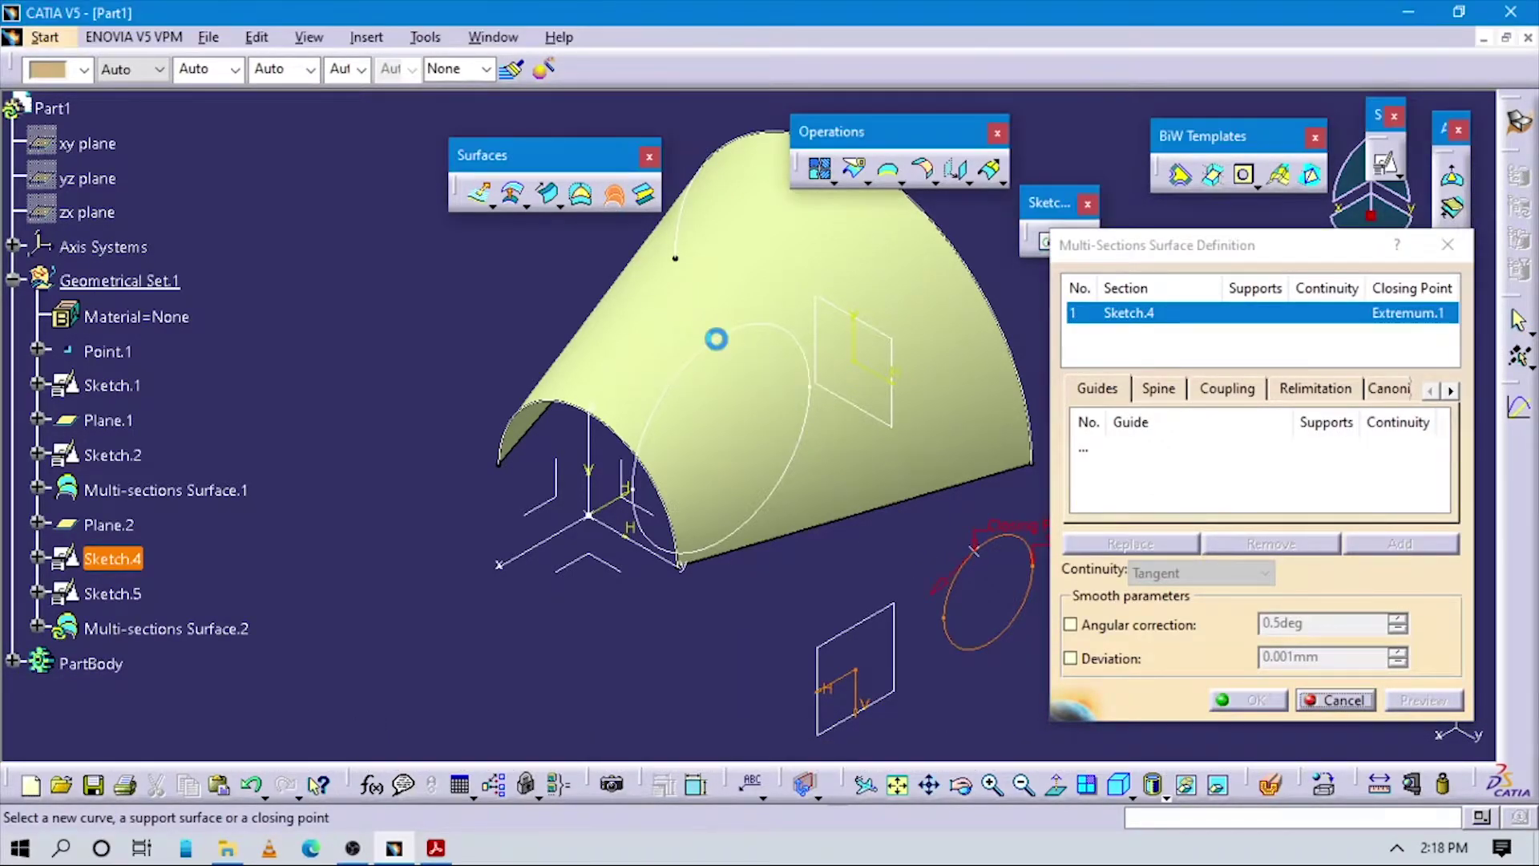
left_click(718, 336)
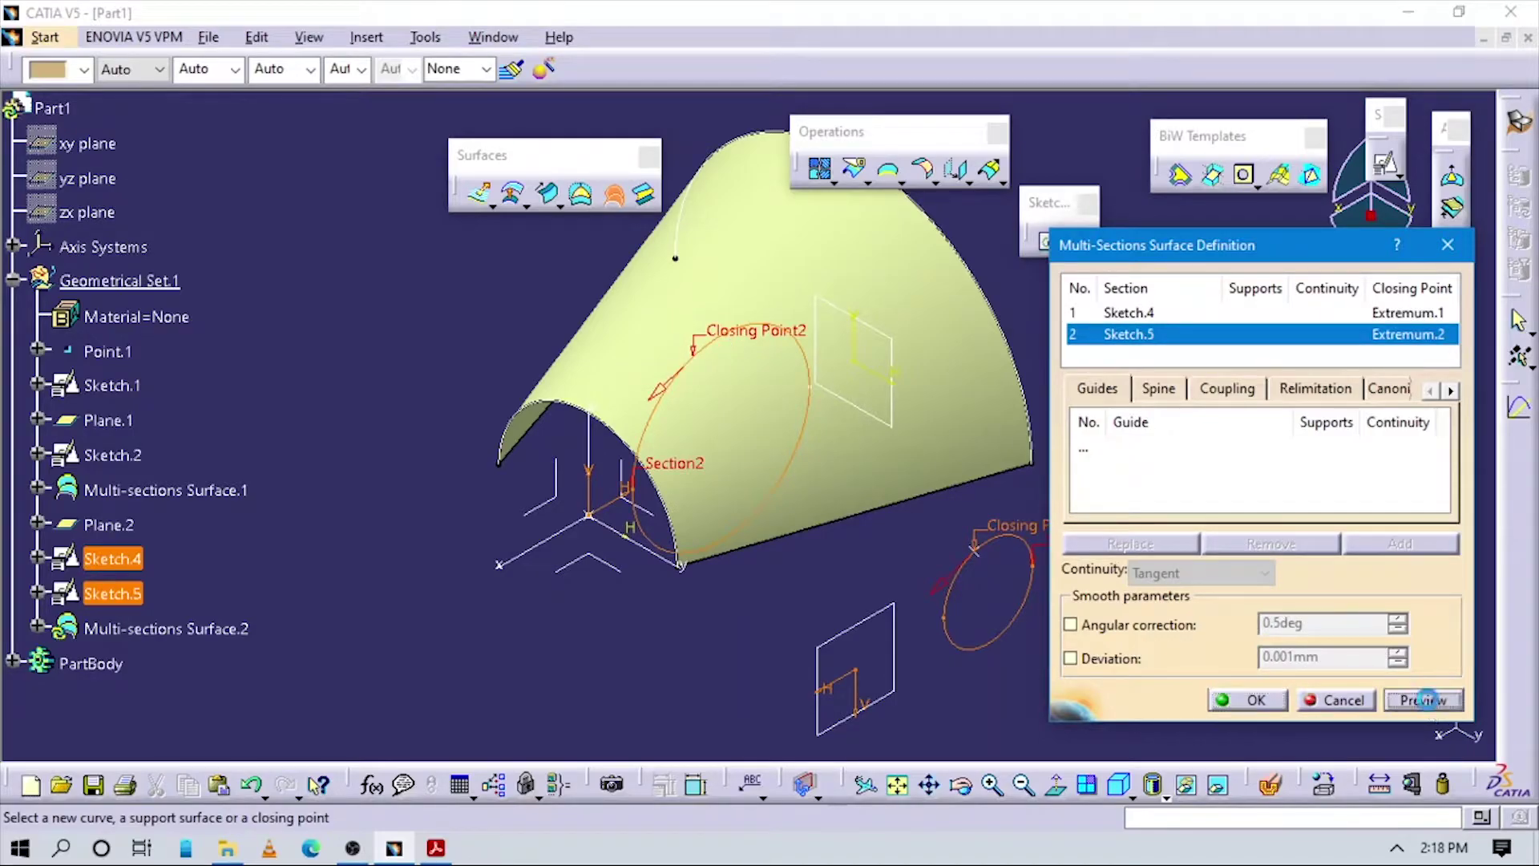
left_click(1426, 700)
Step: Try to replace the closing point on the R50 circle section of the multi-sections surface
middle_click_drag(834, 545, 686, 491)
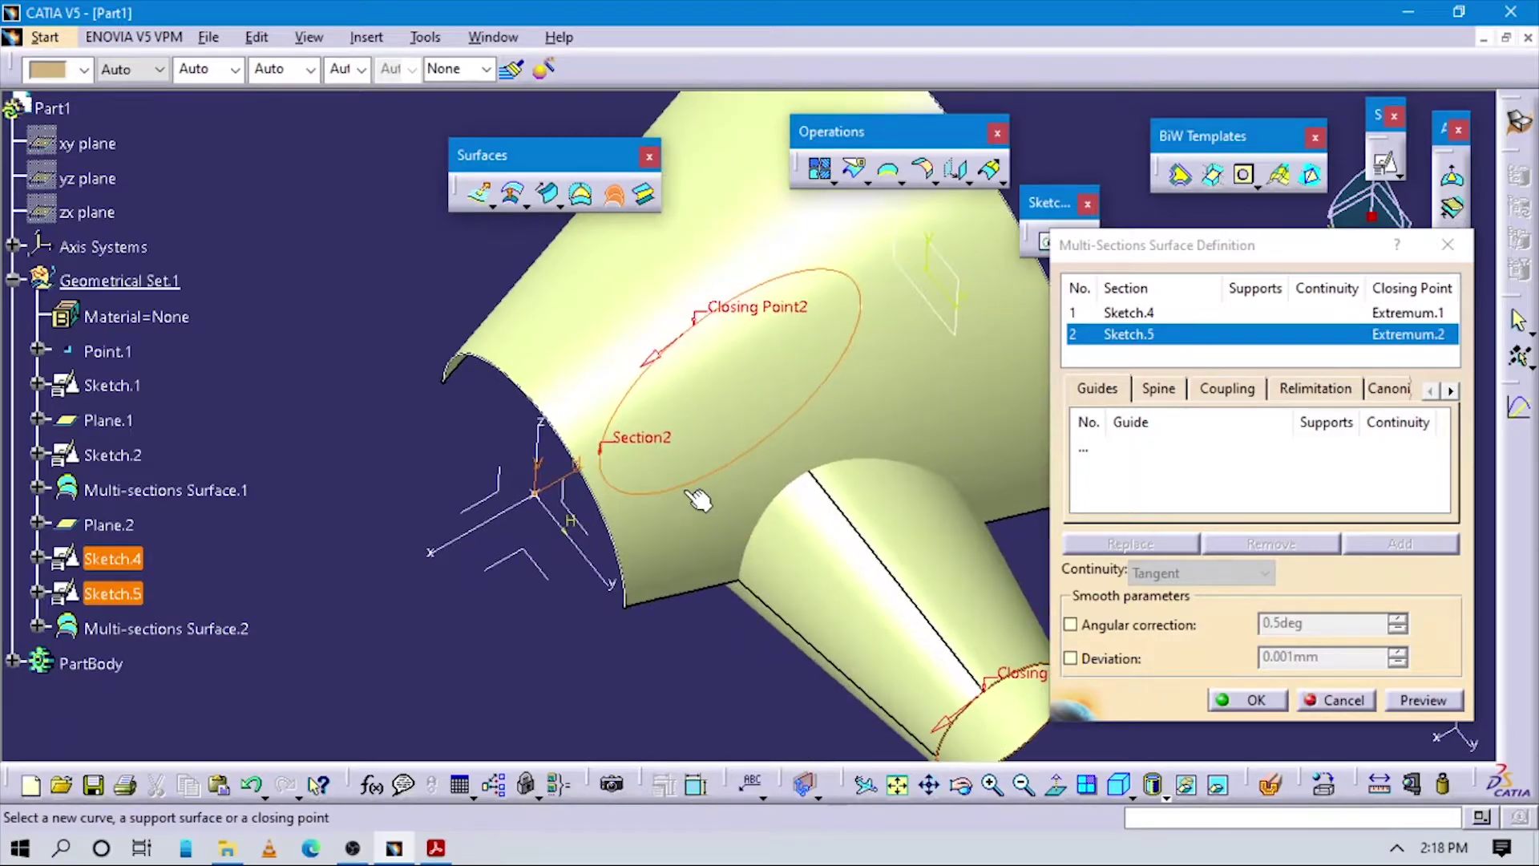
right_click(761, 310)
left_click(833, 460)
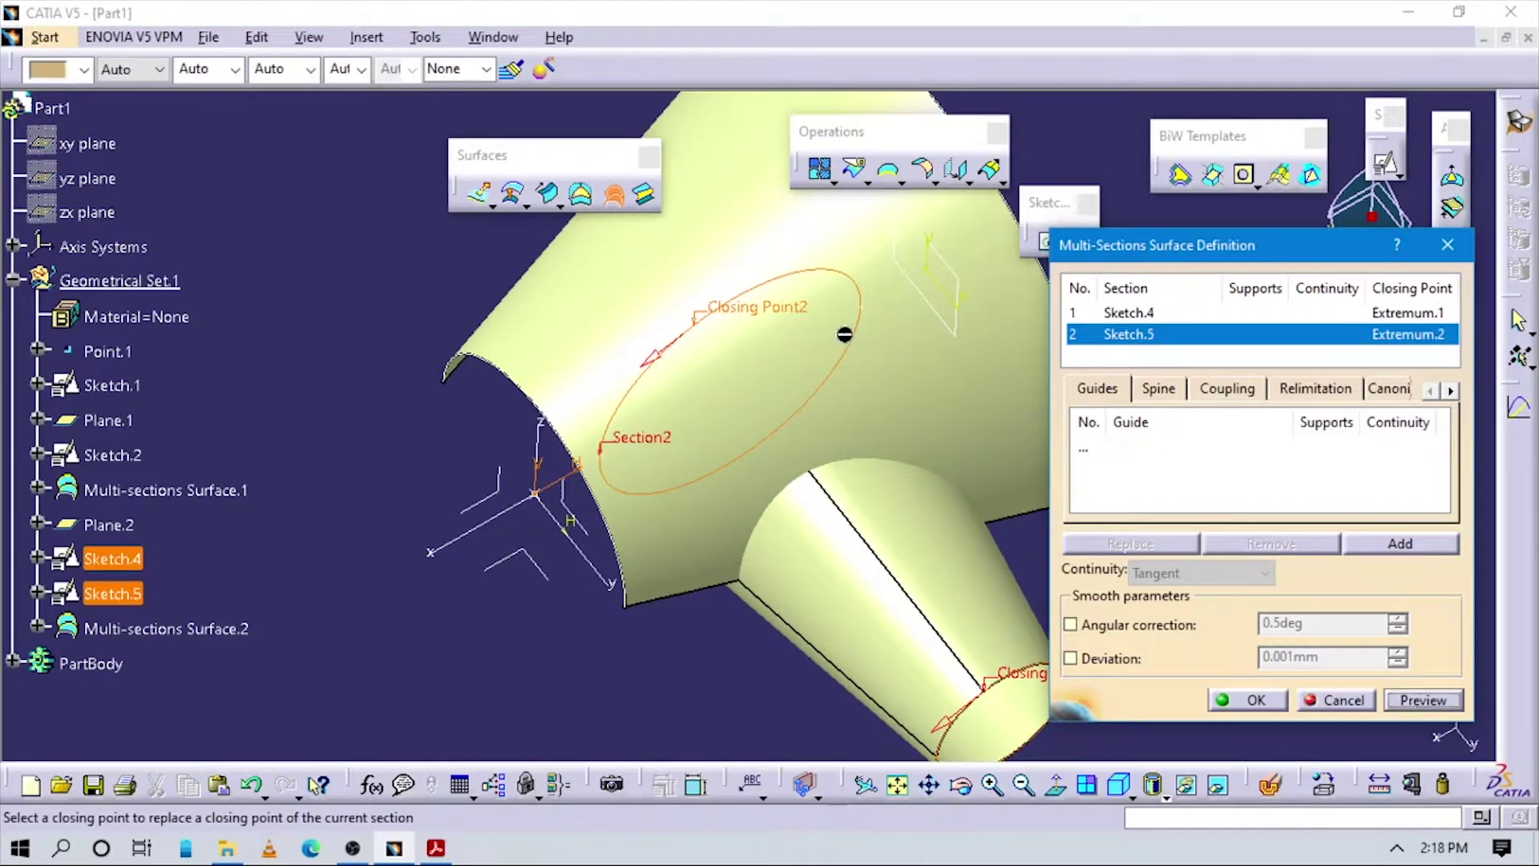
middle_click_drag(861, 310, 714, 526, "ctrl")
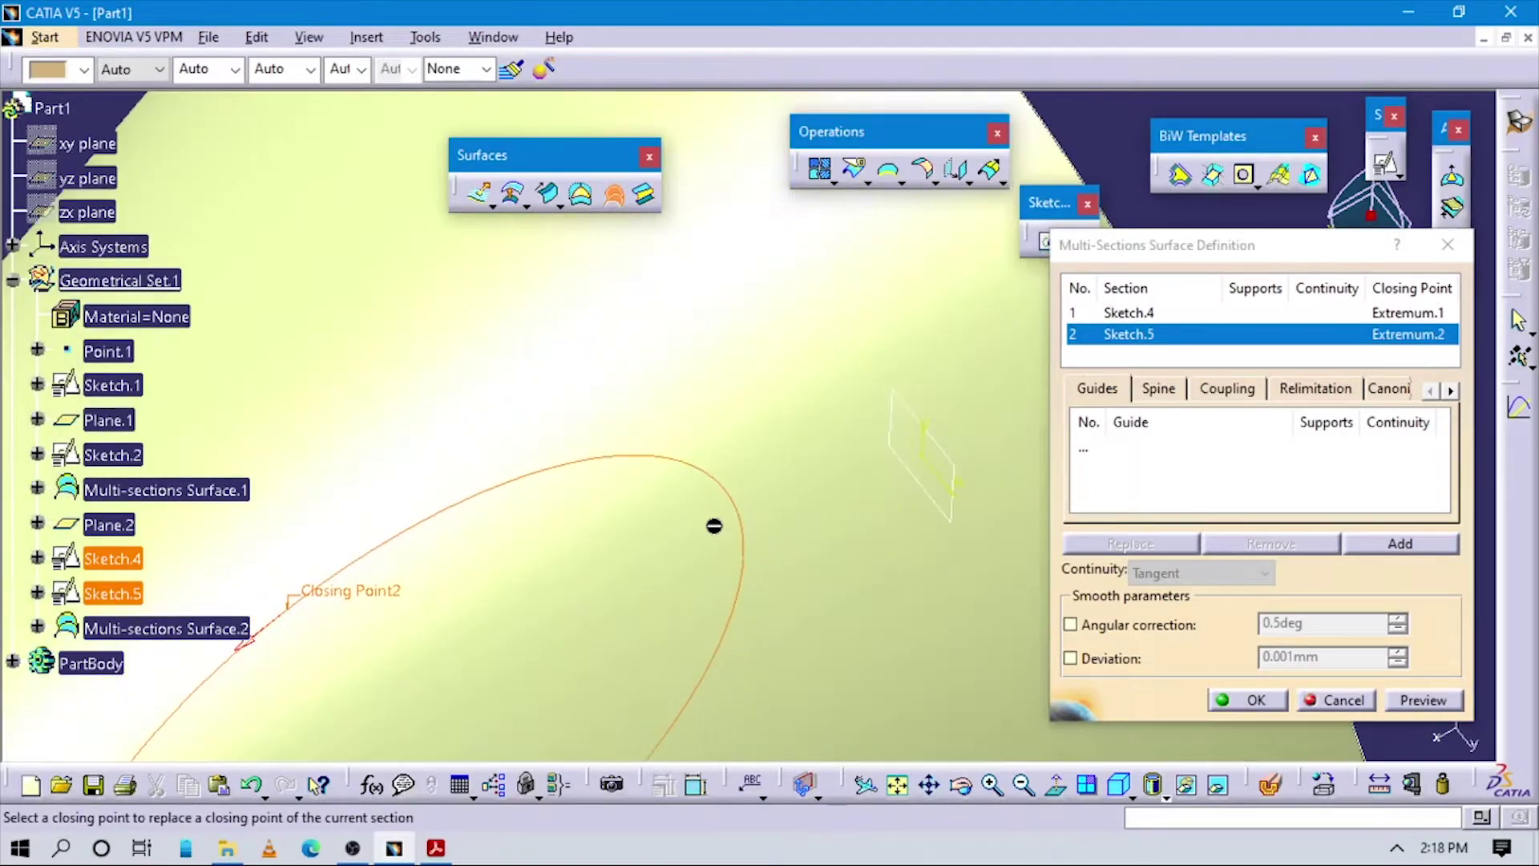
middle_click_drag(790, 477, 736, 504)
right_click(736, 503)
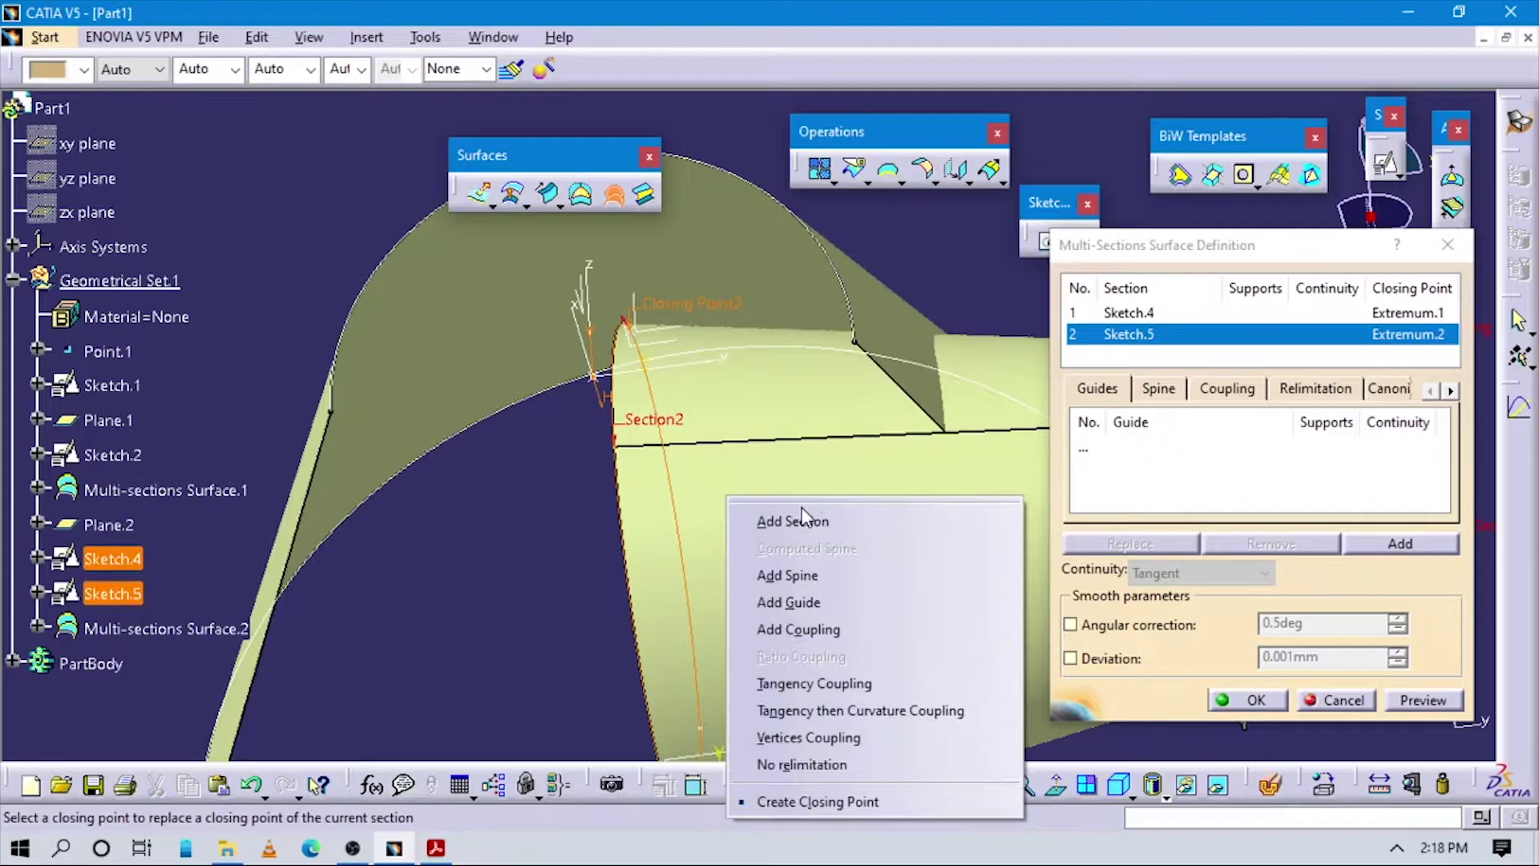
left_click(557, 563)
middle_click_drag(600, 568, 772, 553)
middle_click_drag(830, 729, 807, 673)
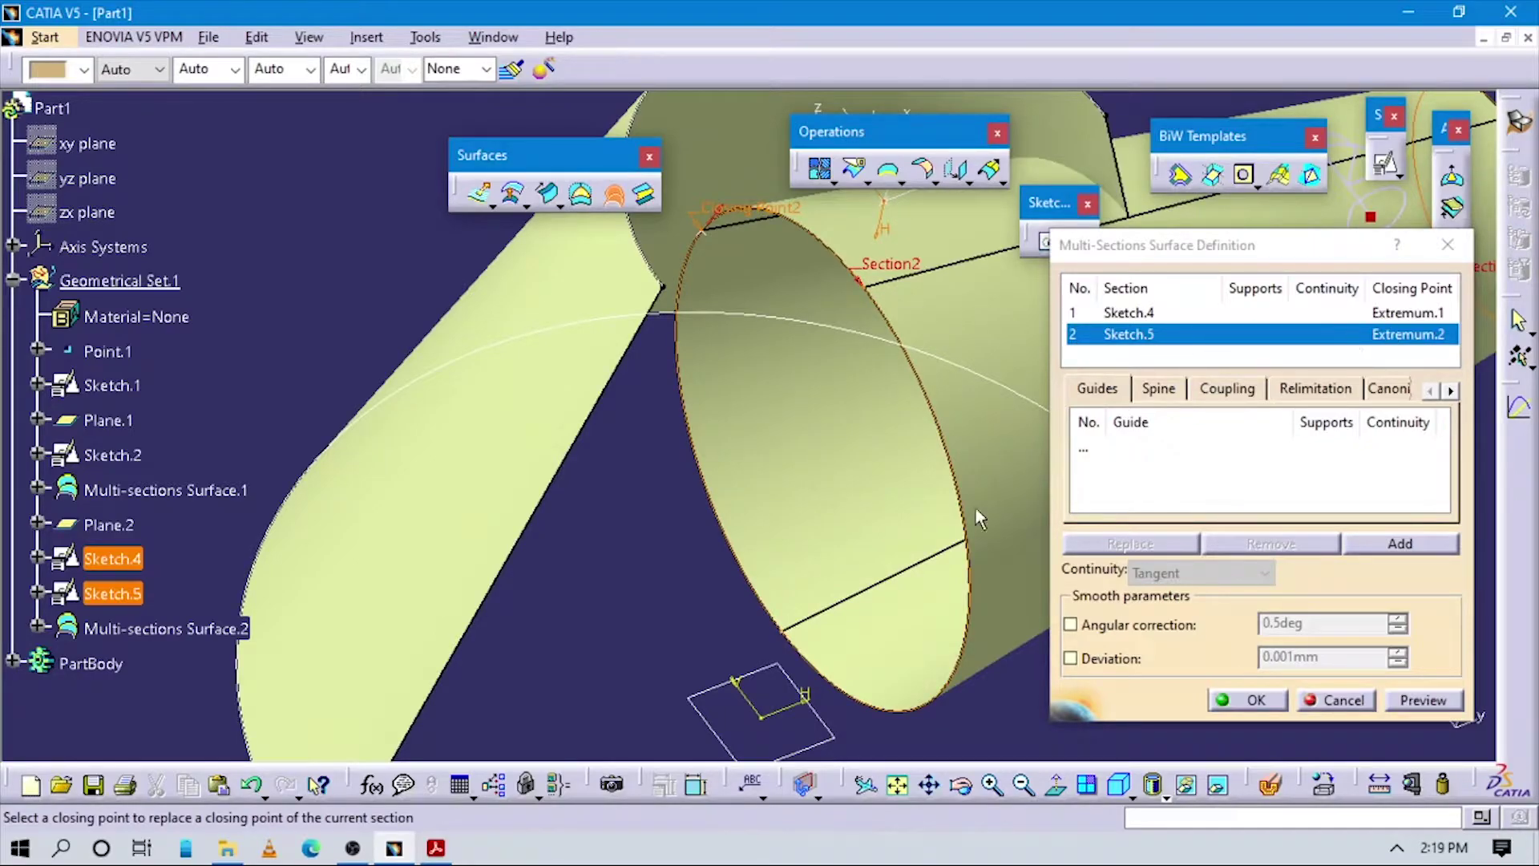
Step: Accept the multi-sections surface between the two circles and inspect the resulting conical projection
left_click(1255, 700)
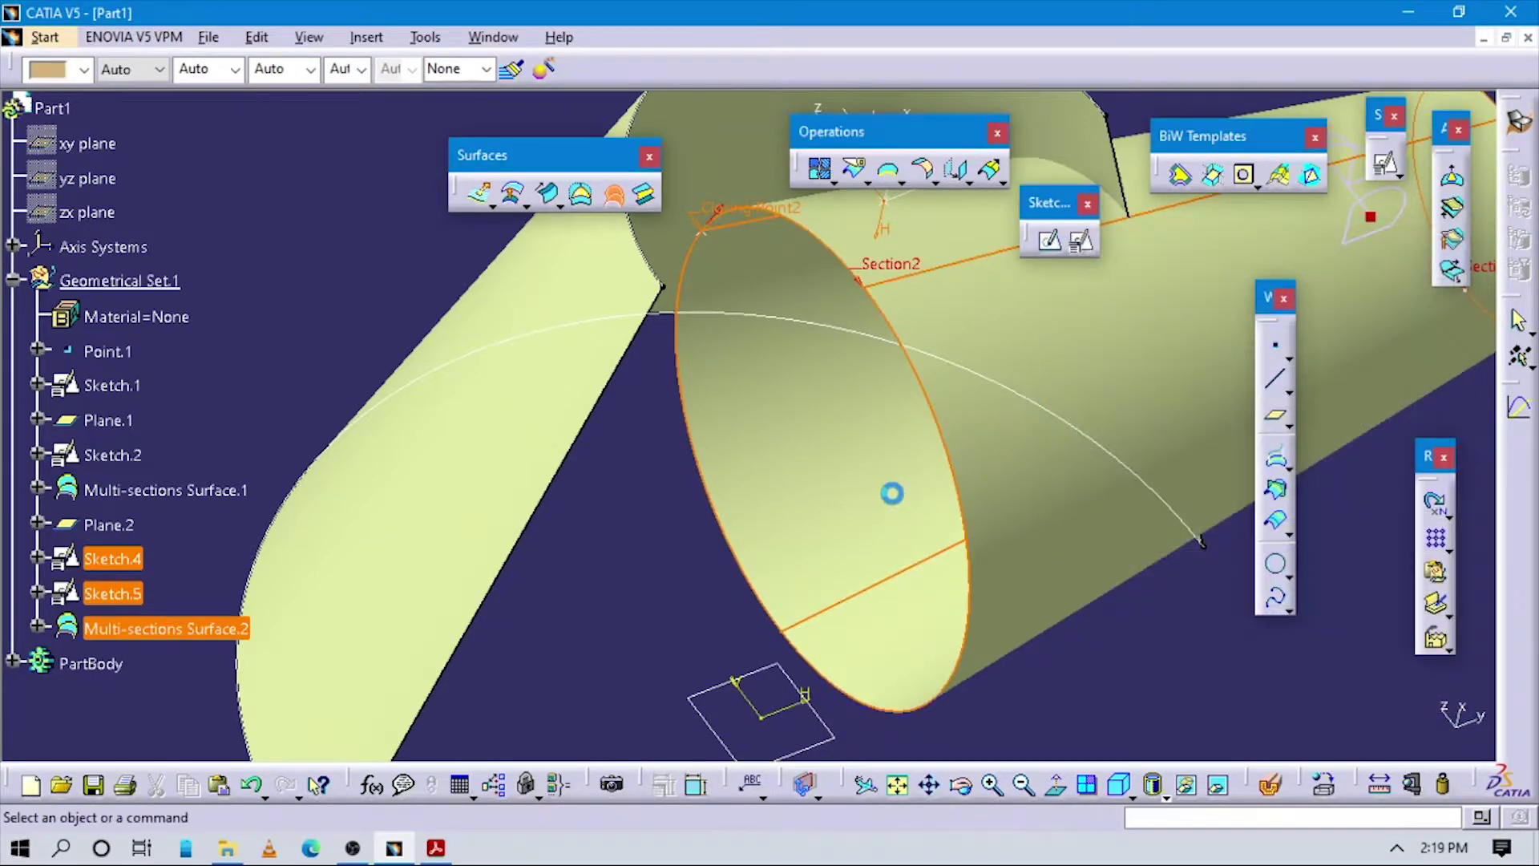
middle_click_drag(882, 489, 928, 513)
middle_click_drag(630, 453, 594, 596)
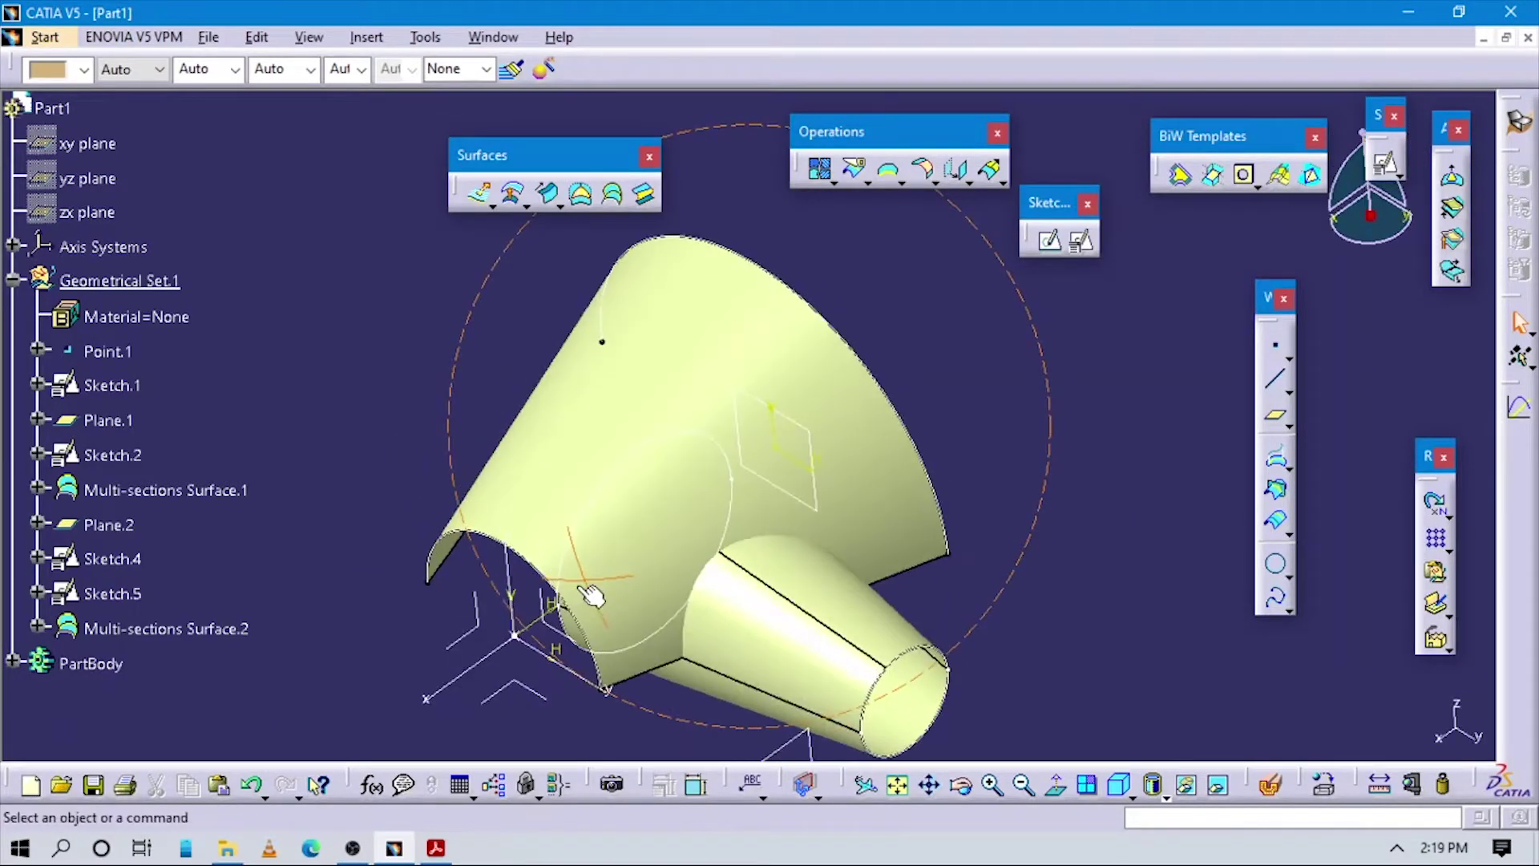
middle_click_drag(903, 563, 794, 451)
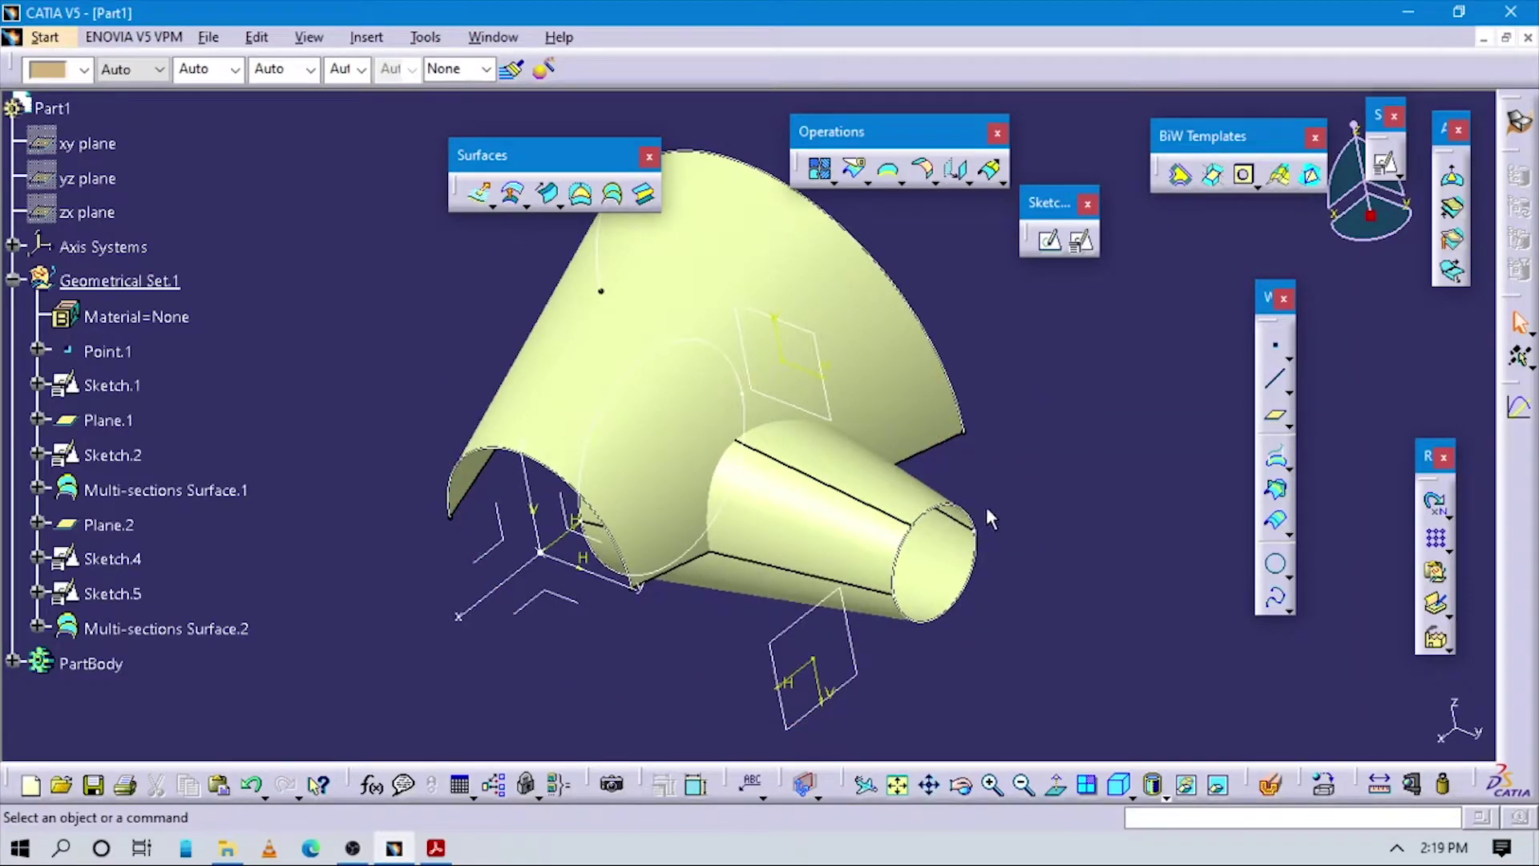
Step: Set up a Rotate operation on the side conical surface (Multi-sections Surface.2) about the axis system's X axis
left_click(839, 522)
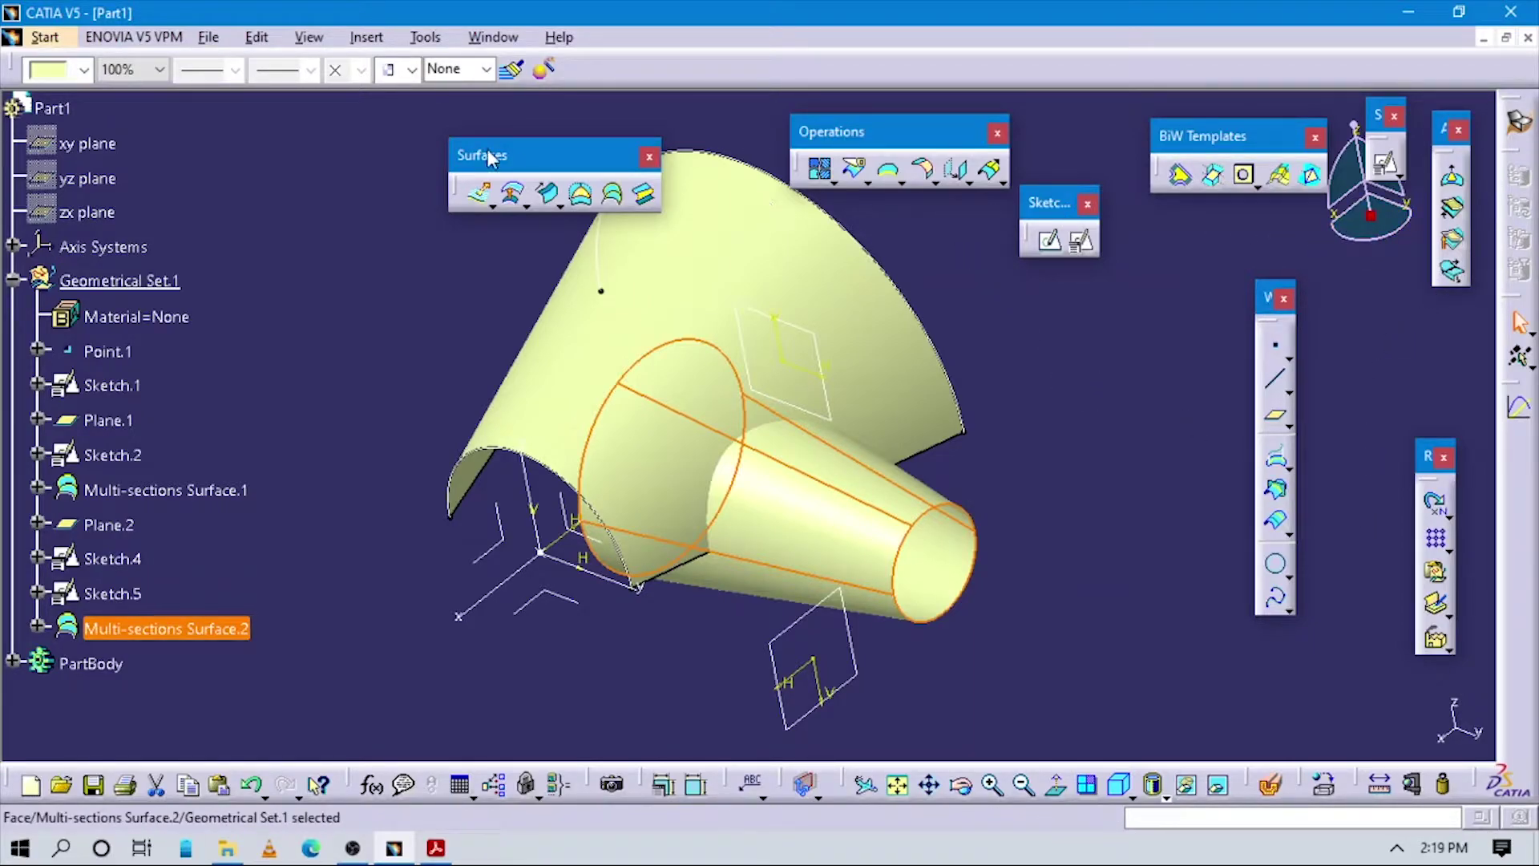
left_click(366, 37)
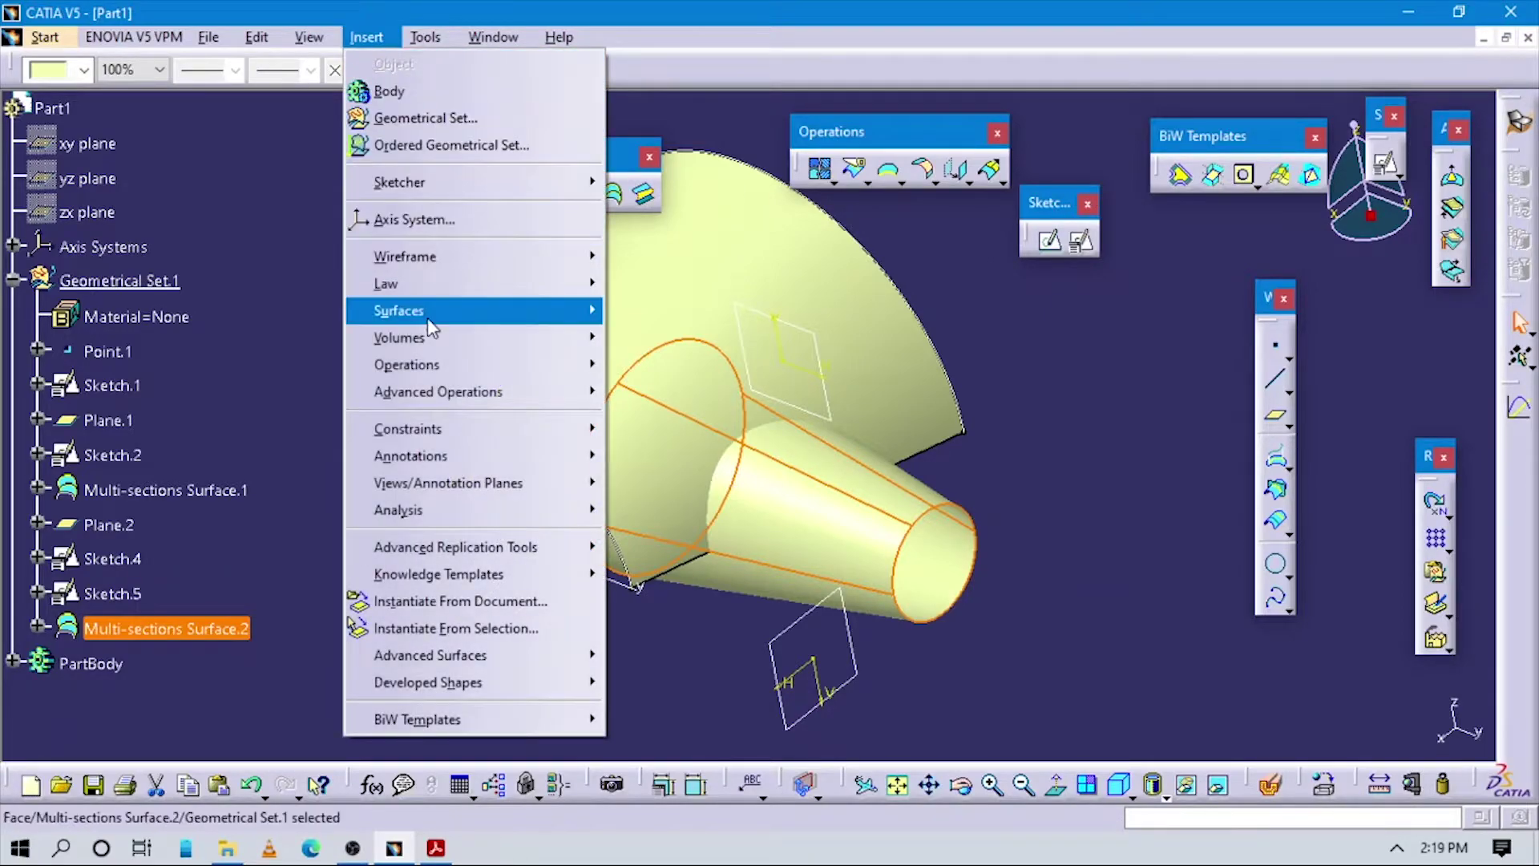
mouse_move(481, 365)
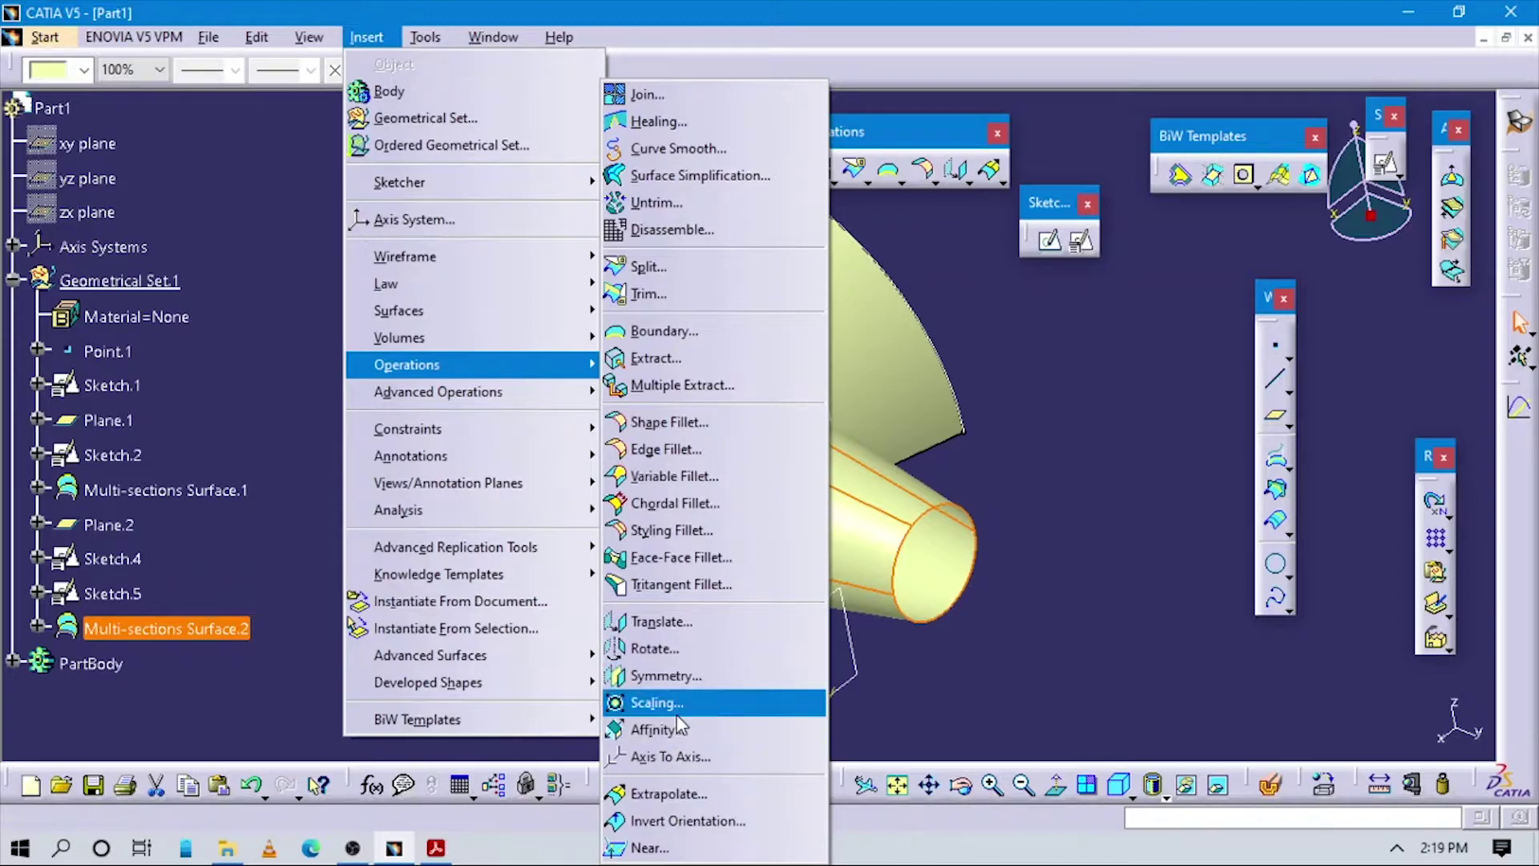
left_click(658, 653)
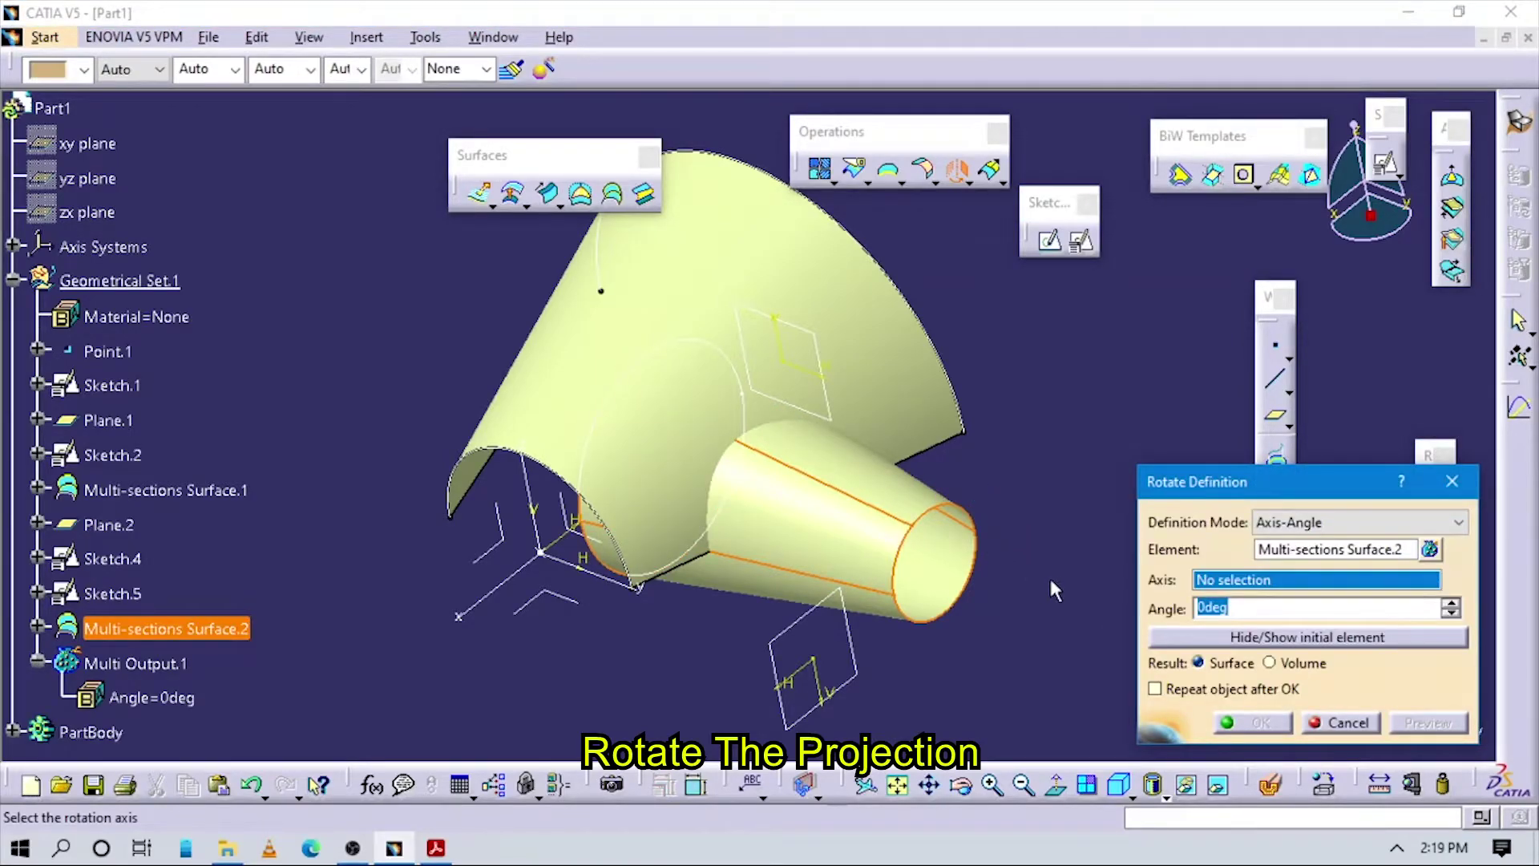
middle_click_drag(874, 513, 625, 570)
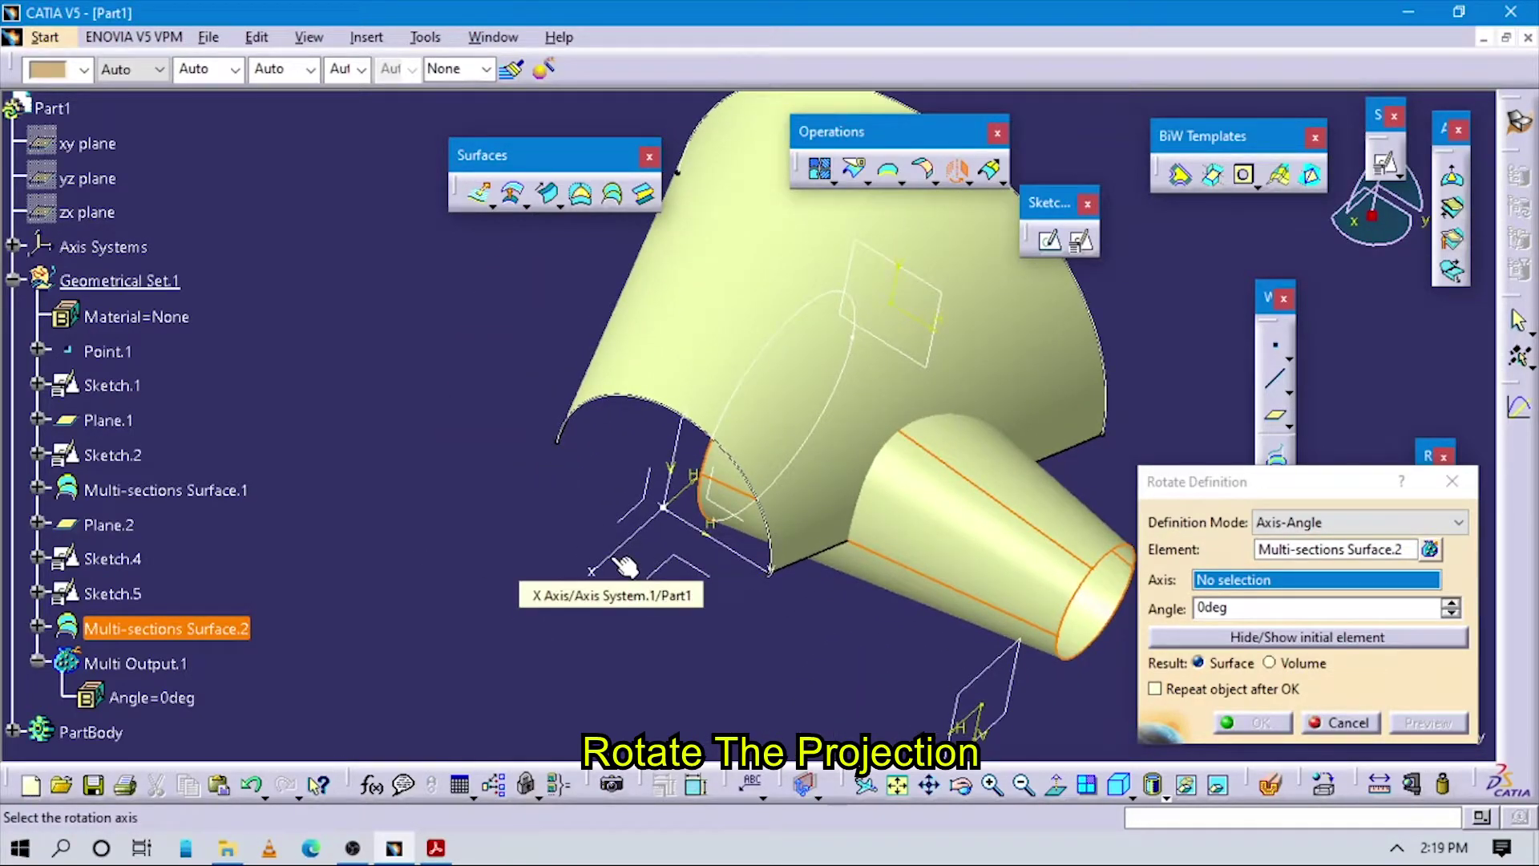
left_click(625, 566)
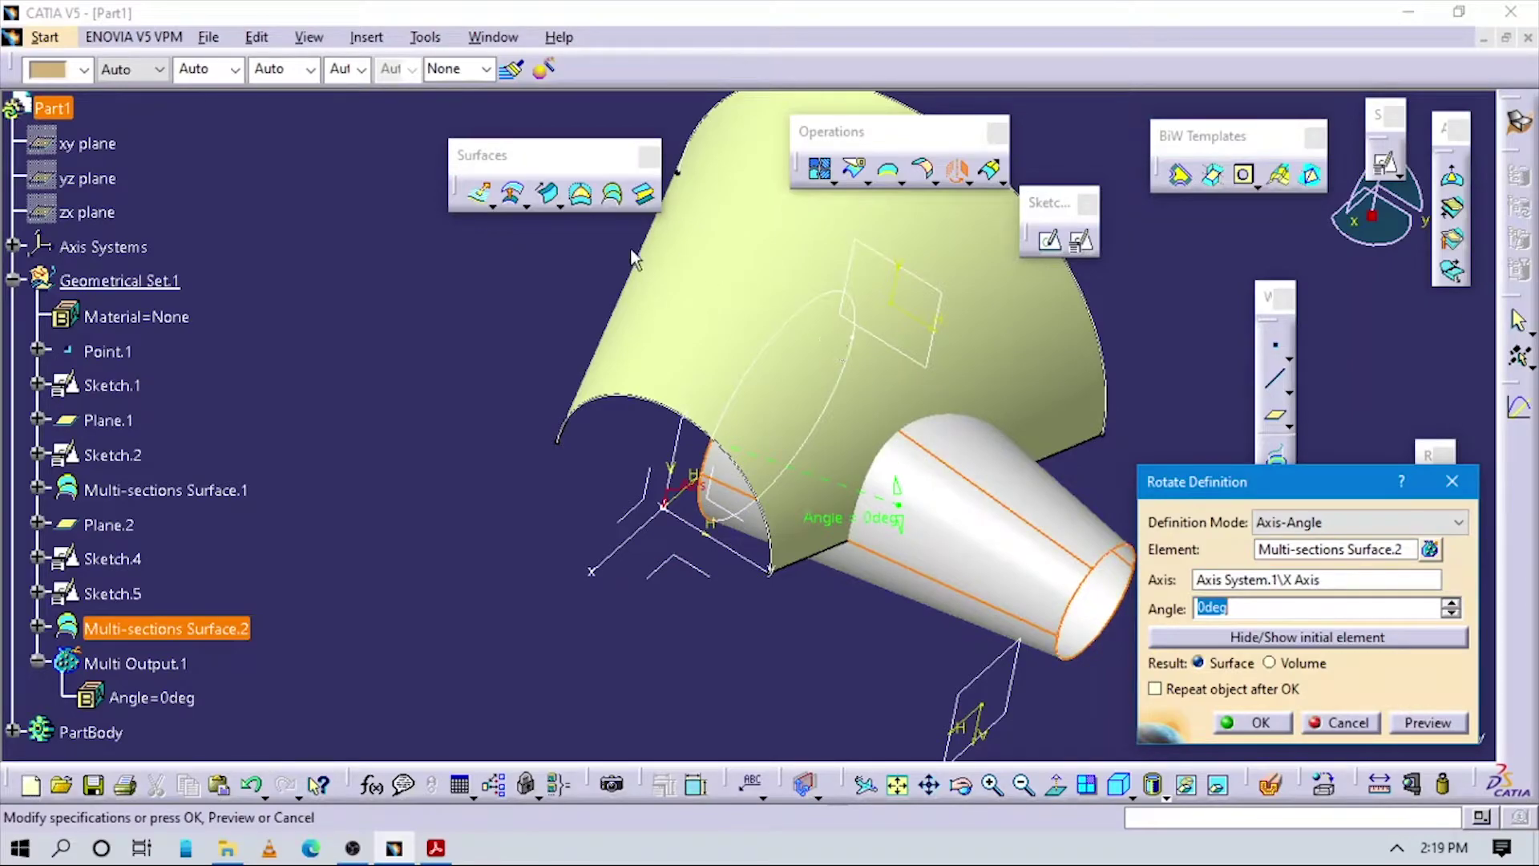
Step: Set the rotation angle to 90 deg and accept the rotated copy of the conical projection
left_click(1451, 604)
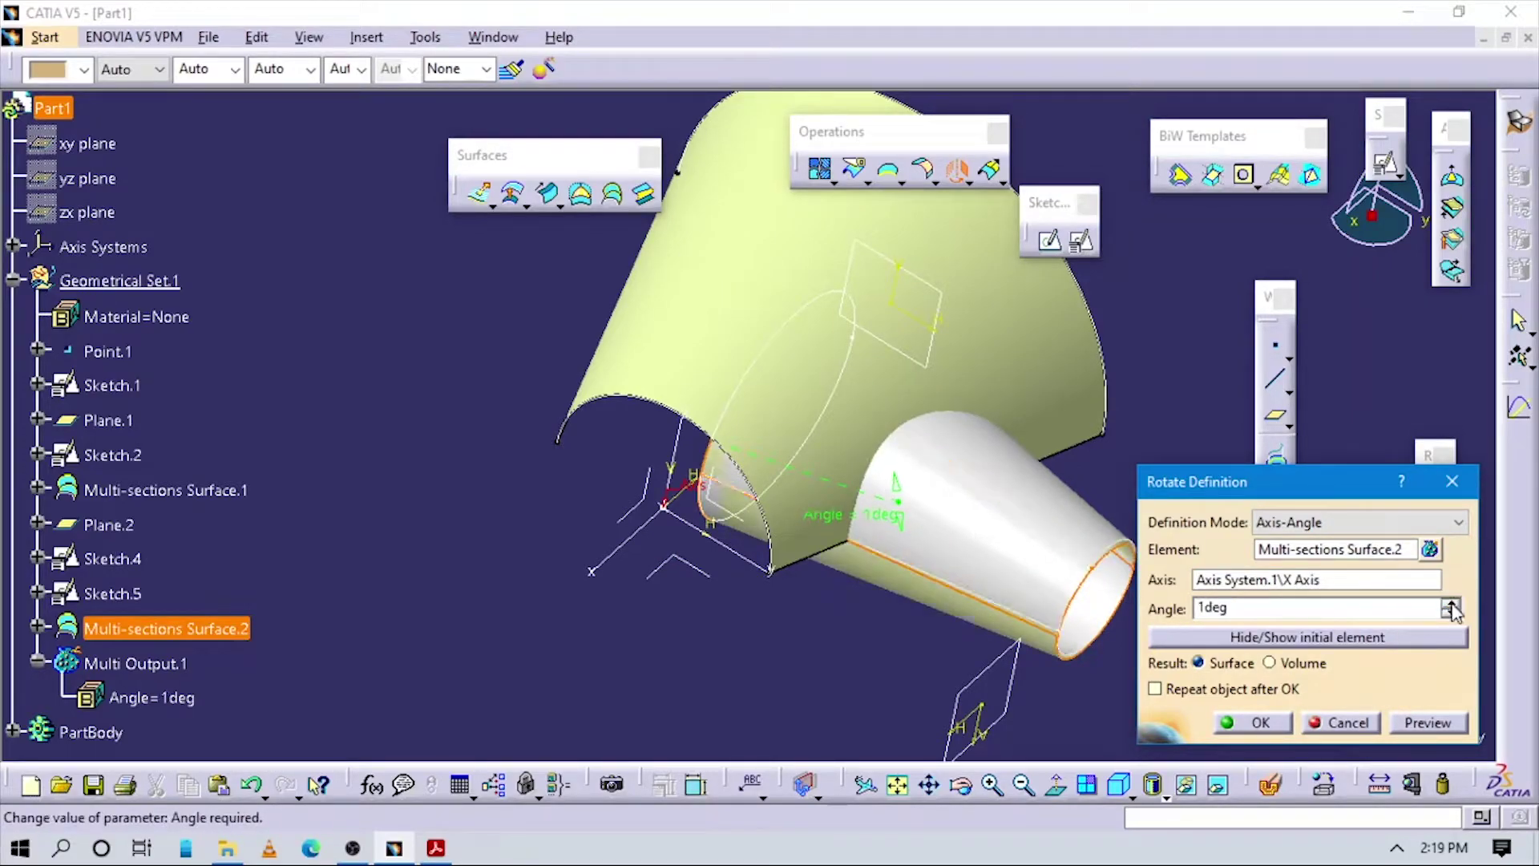
left_click(1451, 604)
left_click(1451, 604)
left_click(1451, 604)
left_click(1452, 604)
left_click(1451, 603)
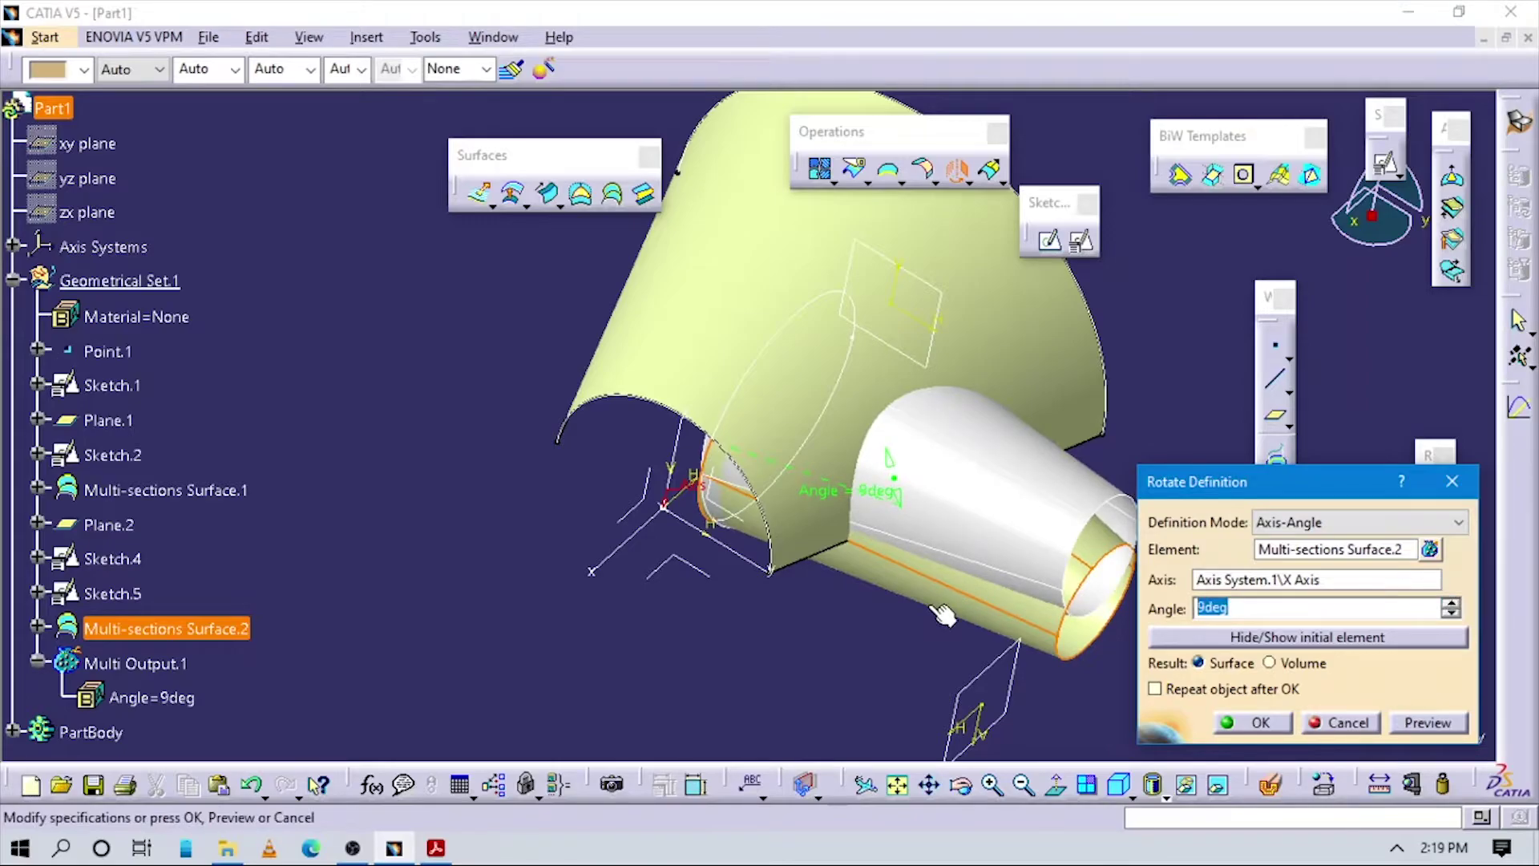
type("90")
middle_click_drag(782, 521, 735, 523)
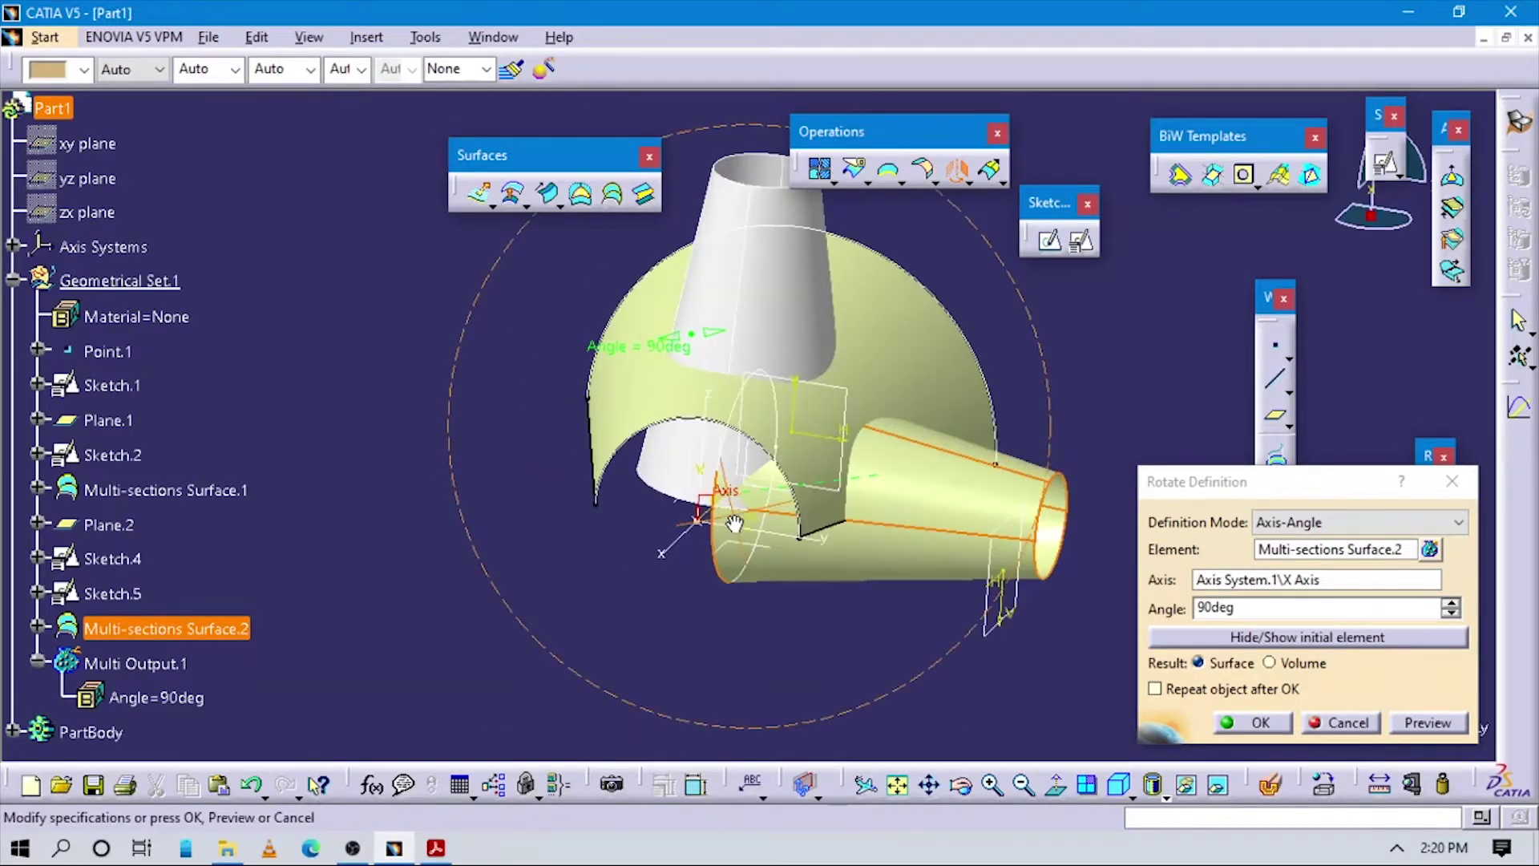
left_click(1261, 723)
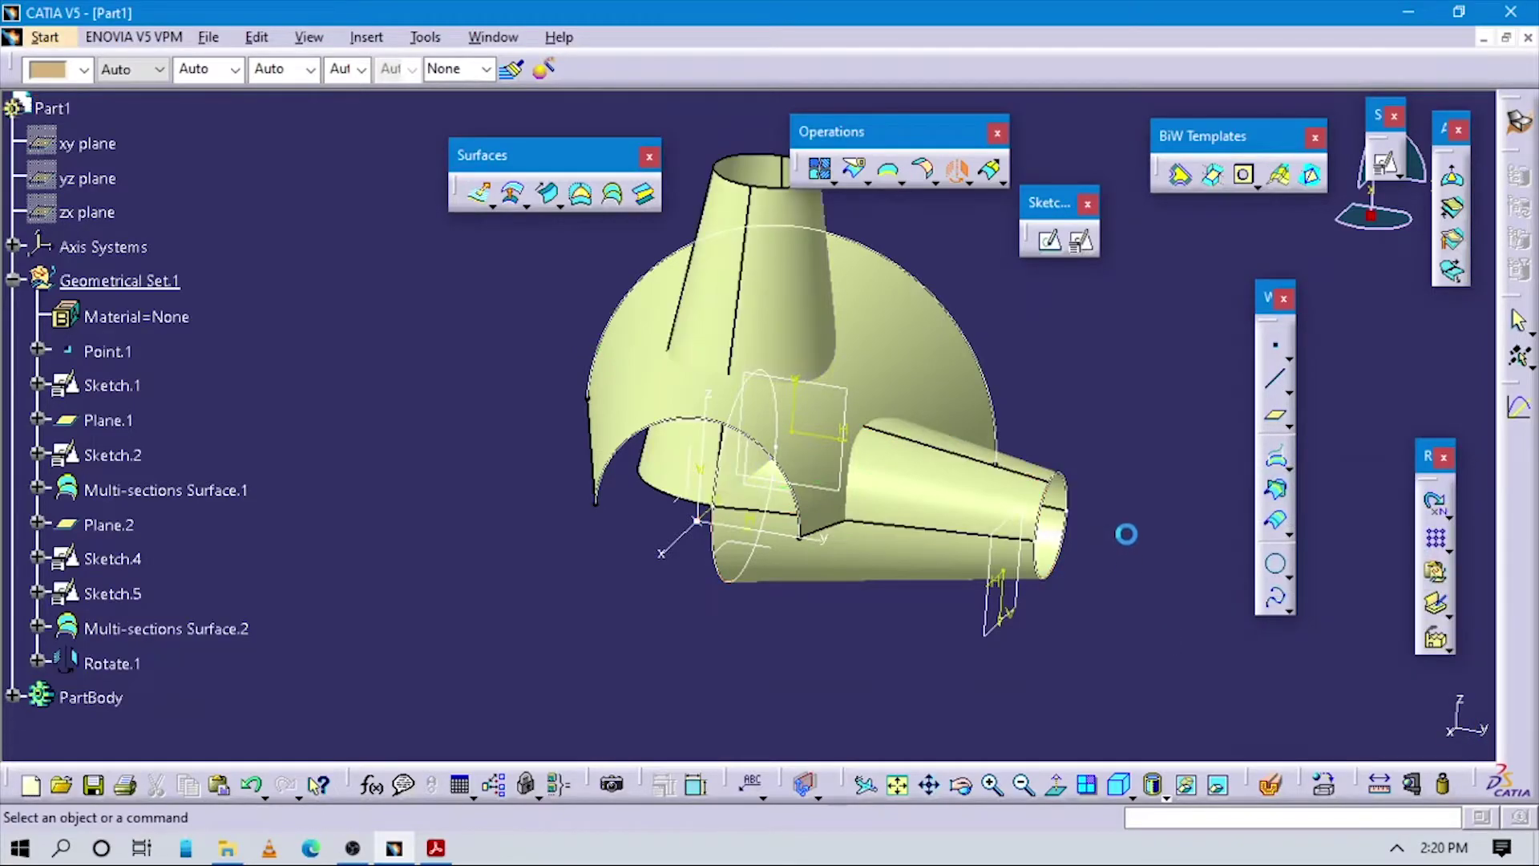
Step: Mirror the side conical surface (Multi-sections Surface.2) with Symmetry about the axis system's ZX plane
middle_click_drag(867, 503, 903, 508)
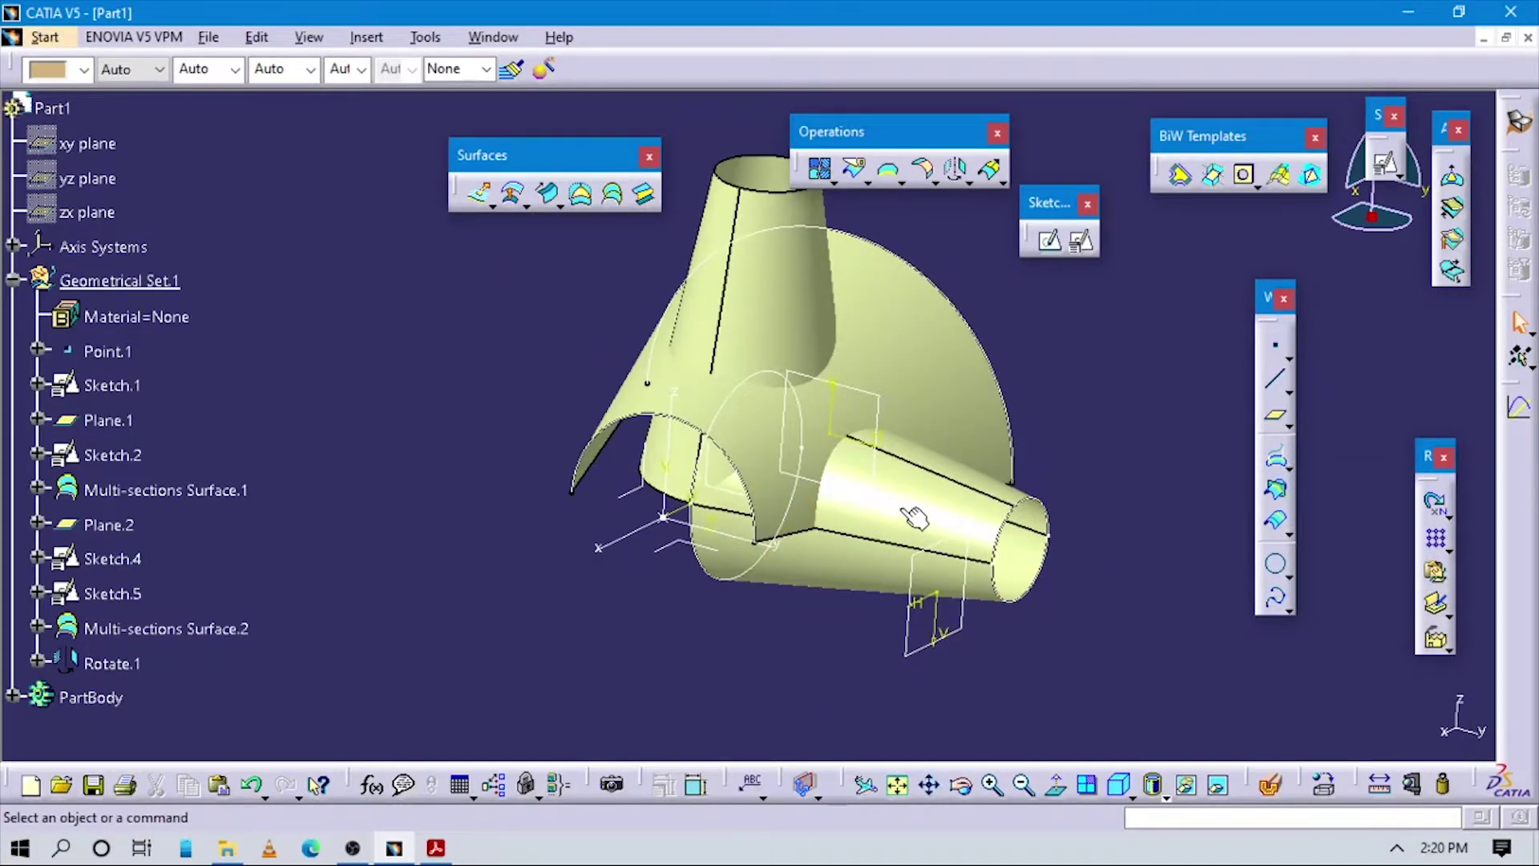
left_click(904, 509)
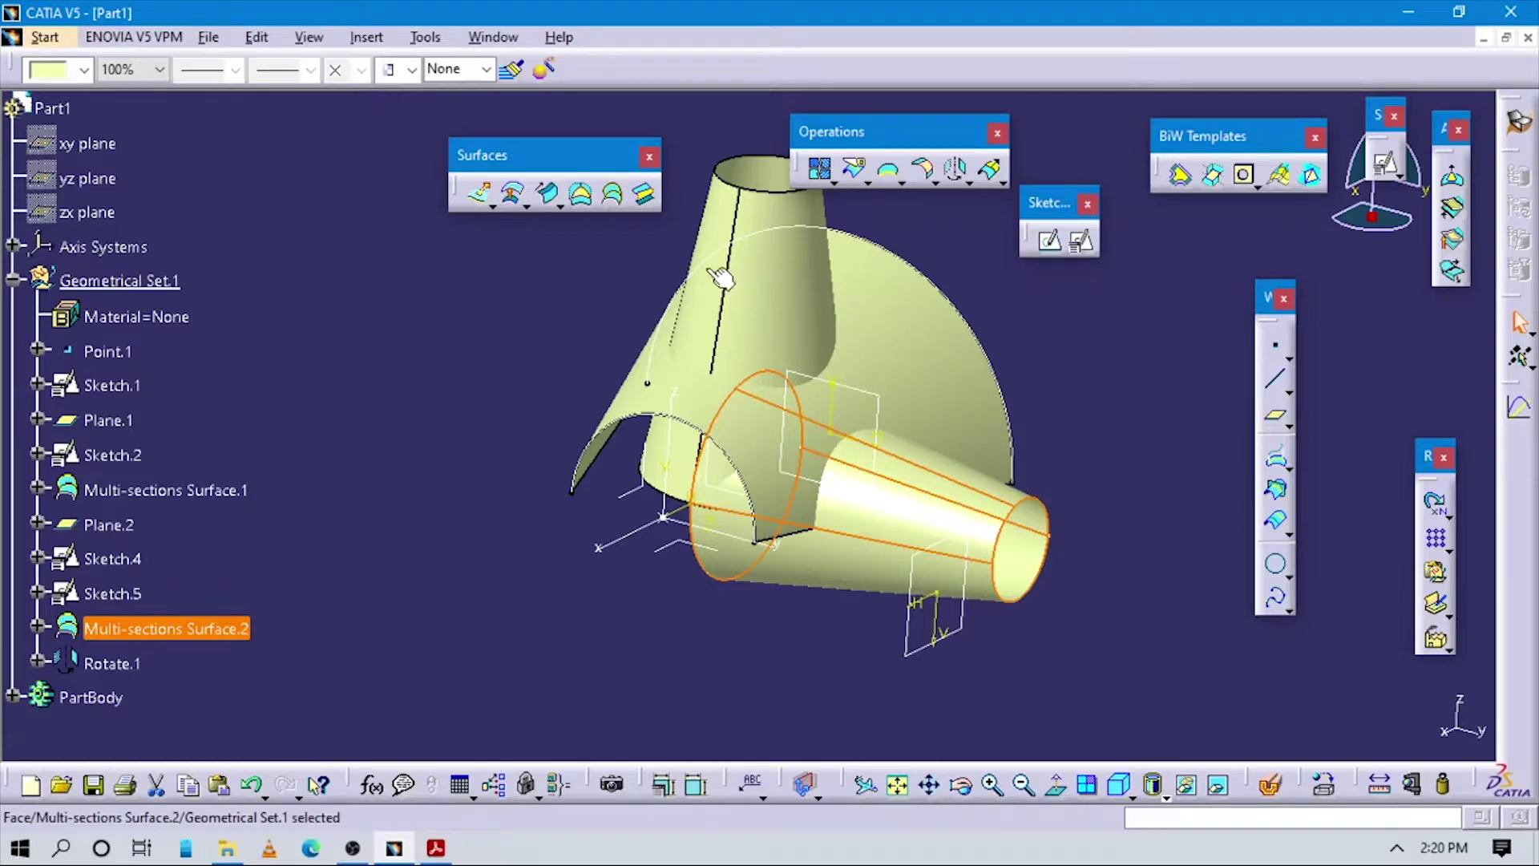
left_click(364, 38)
mouse_move(424, 367)
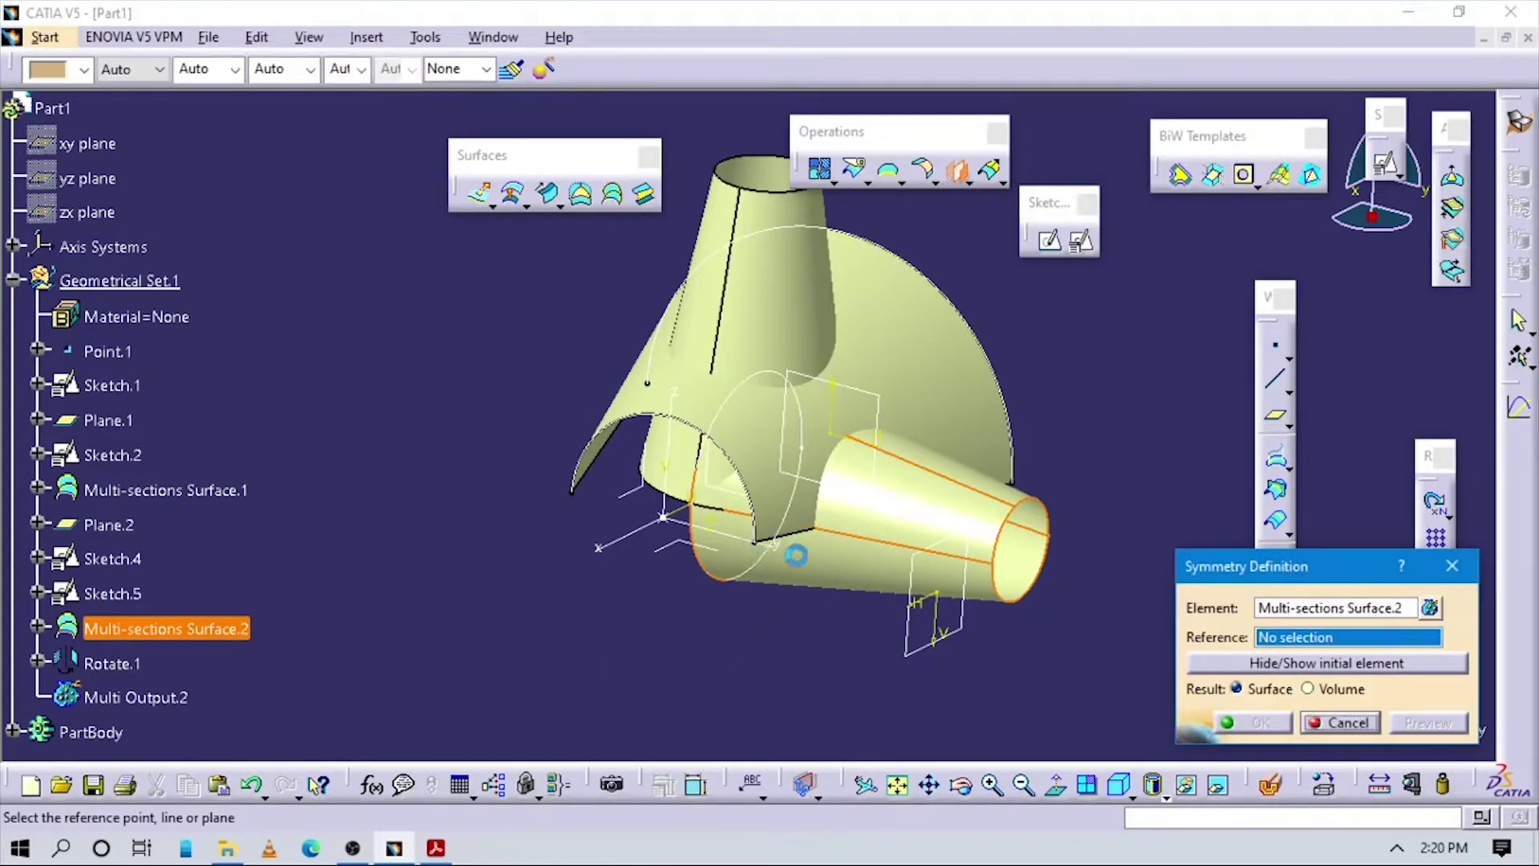
middle_click_drag(819, 562, 829, 616)
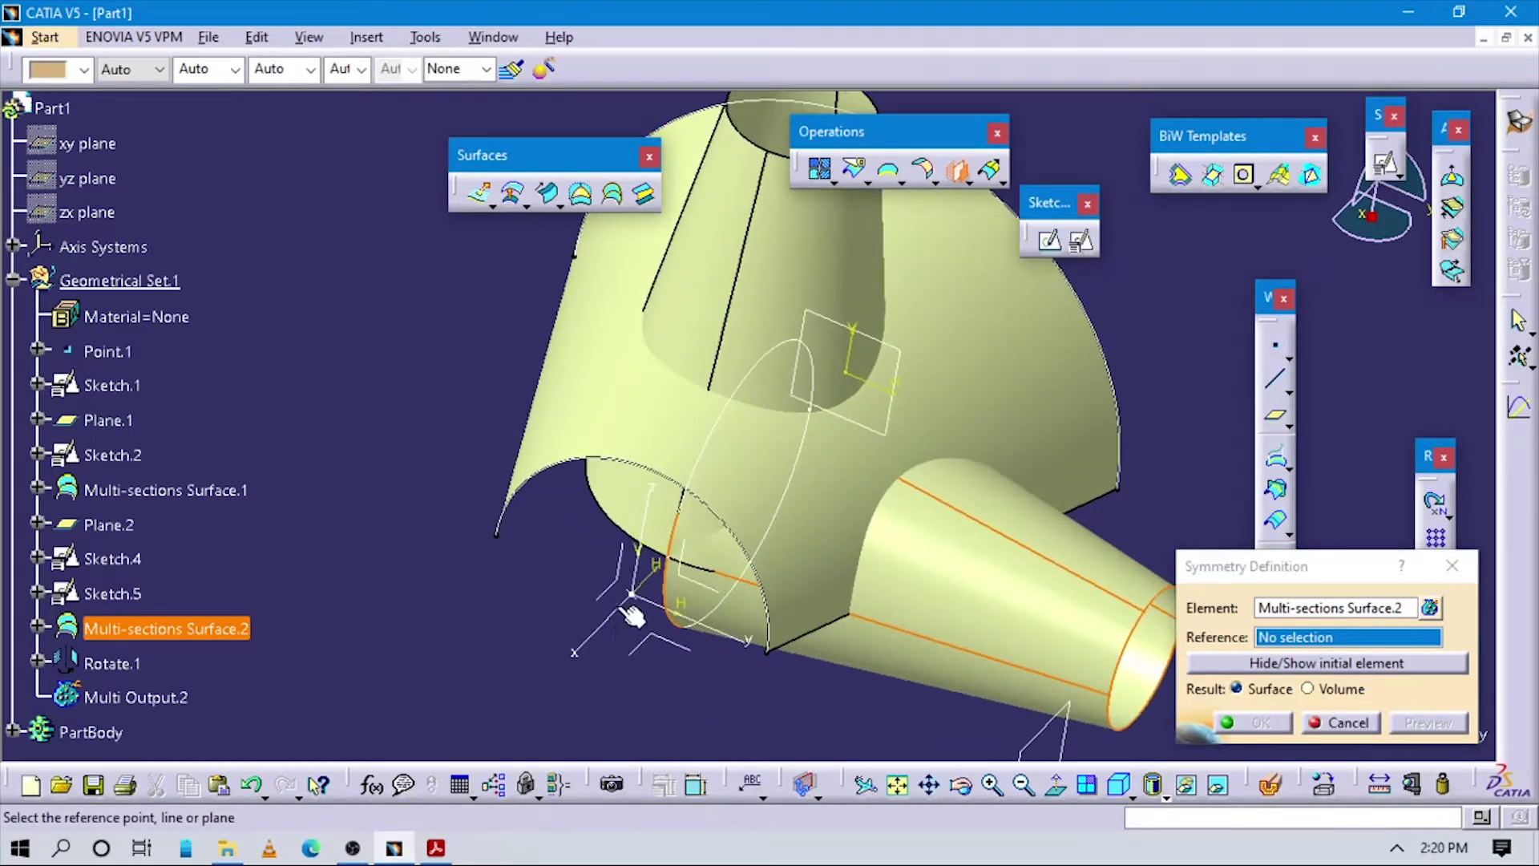
left_click(613, 588)
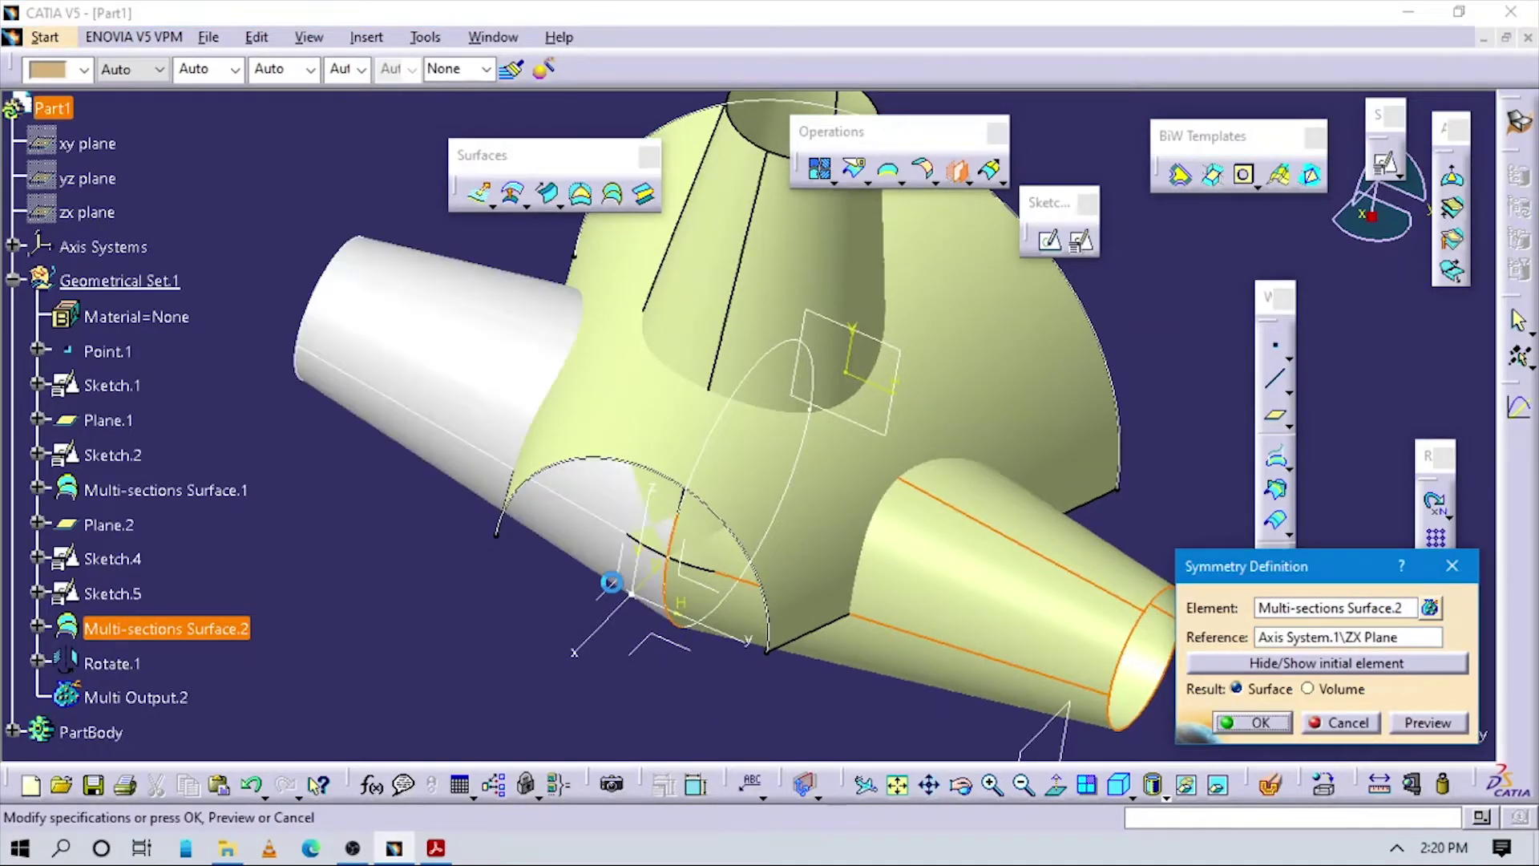
middle_click_drag(681, 573, 619, 589)
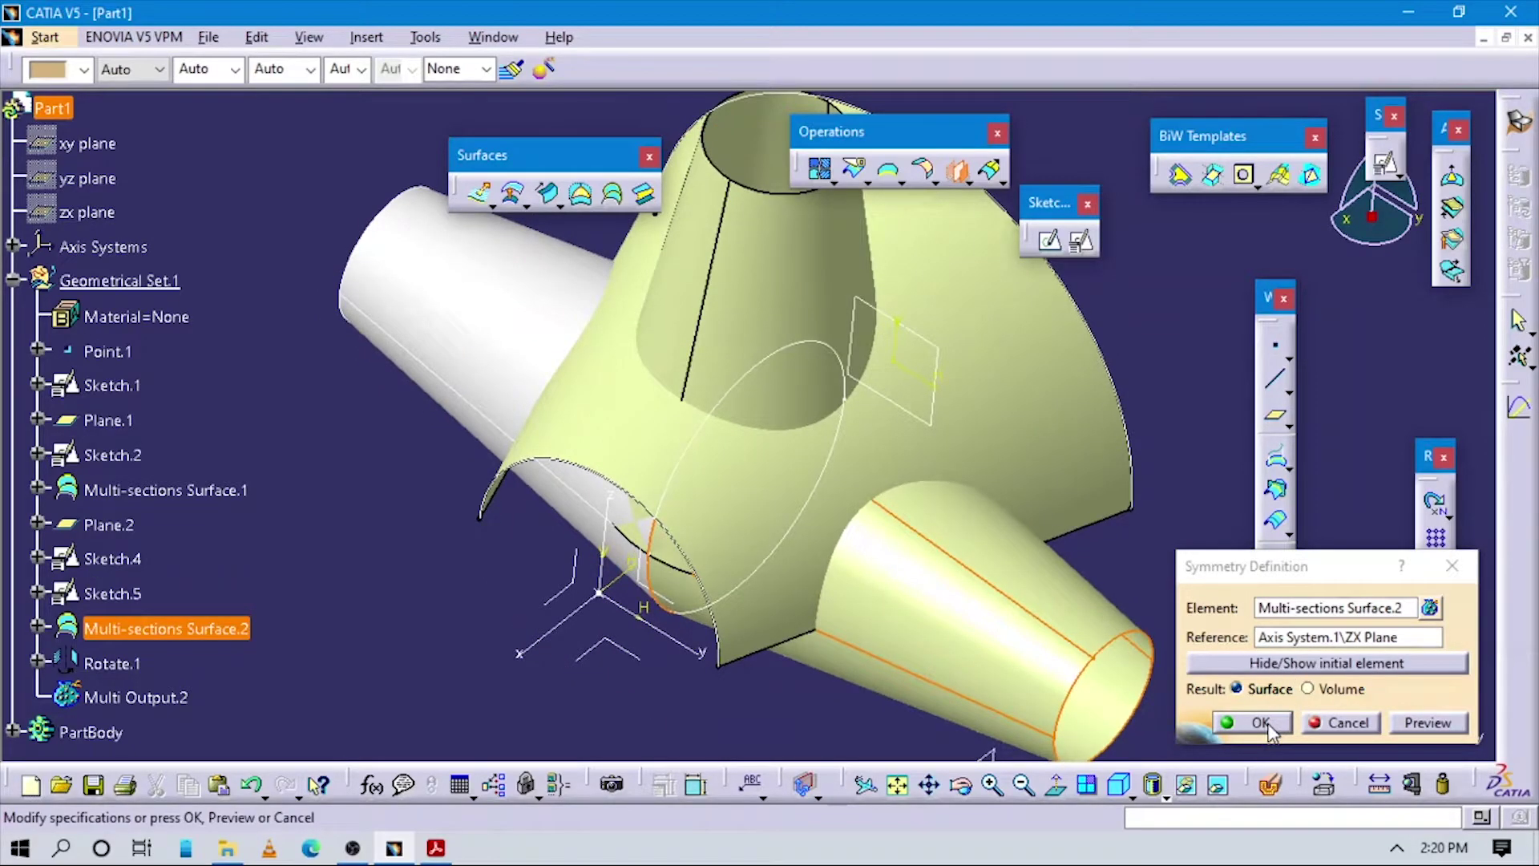
left_click(1259, 723)
middle_click_drag(1139, 577, 1031, 598)
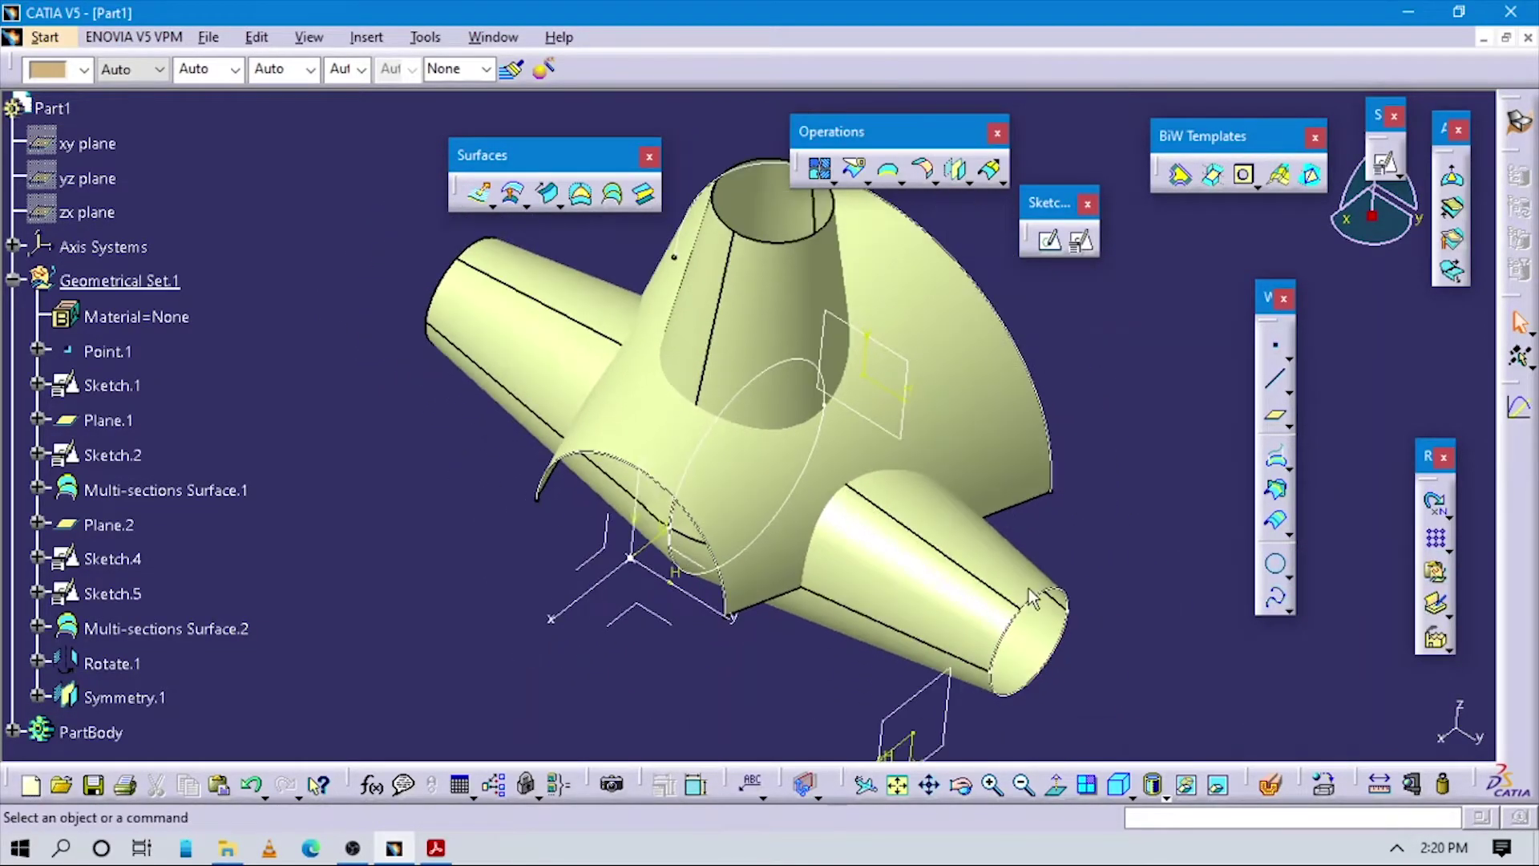
middle_click_drag(938, 481, 653, 439)
middle_click_drag(770, 433, 810, 502)
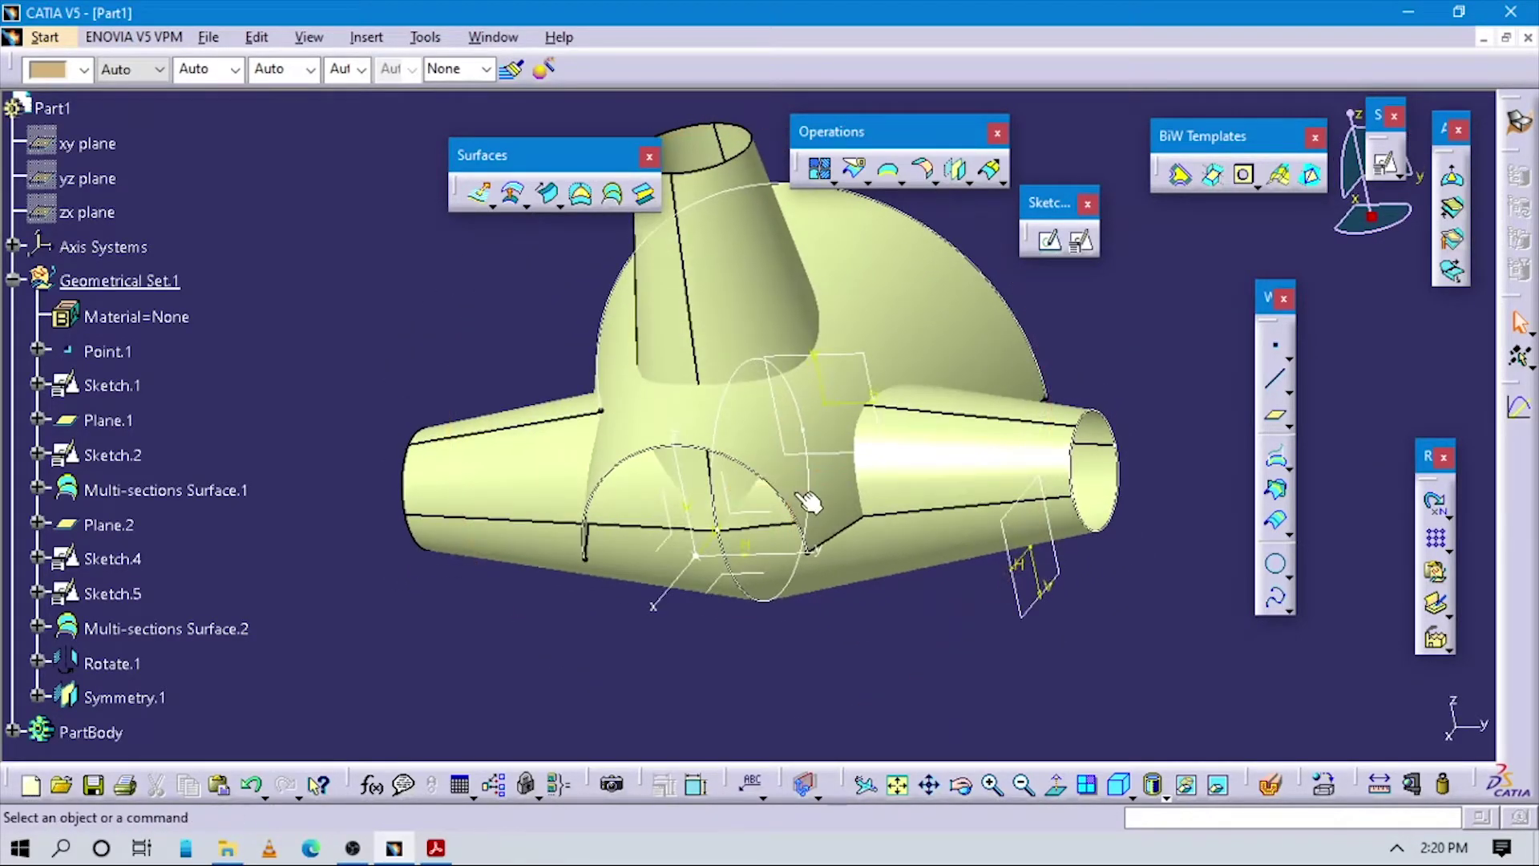
middle_click_drag(862, 633, 755, 610)
middle_click_drag(919, 612, 882, 593)
left_click(953, 550)
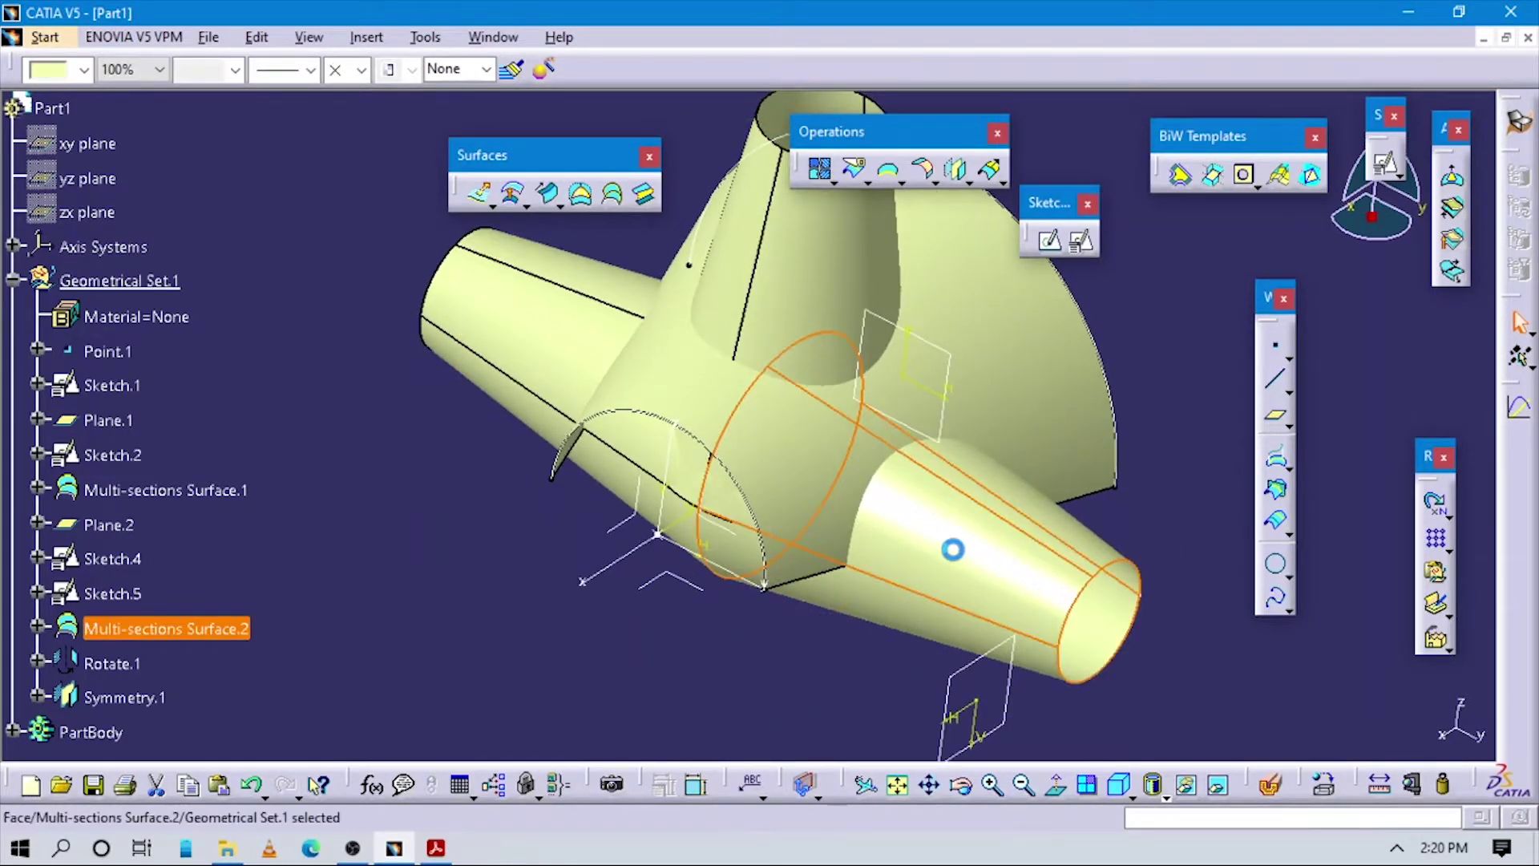
left_click(531, 329, "ctrl")
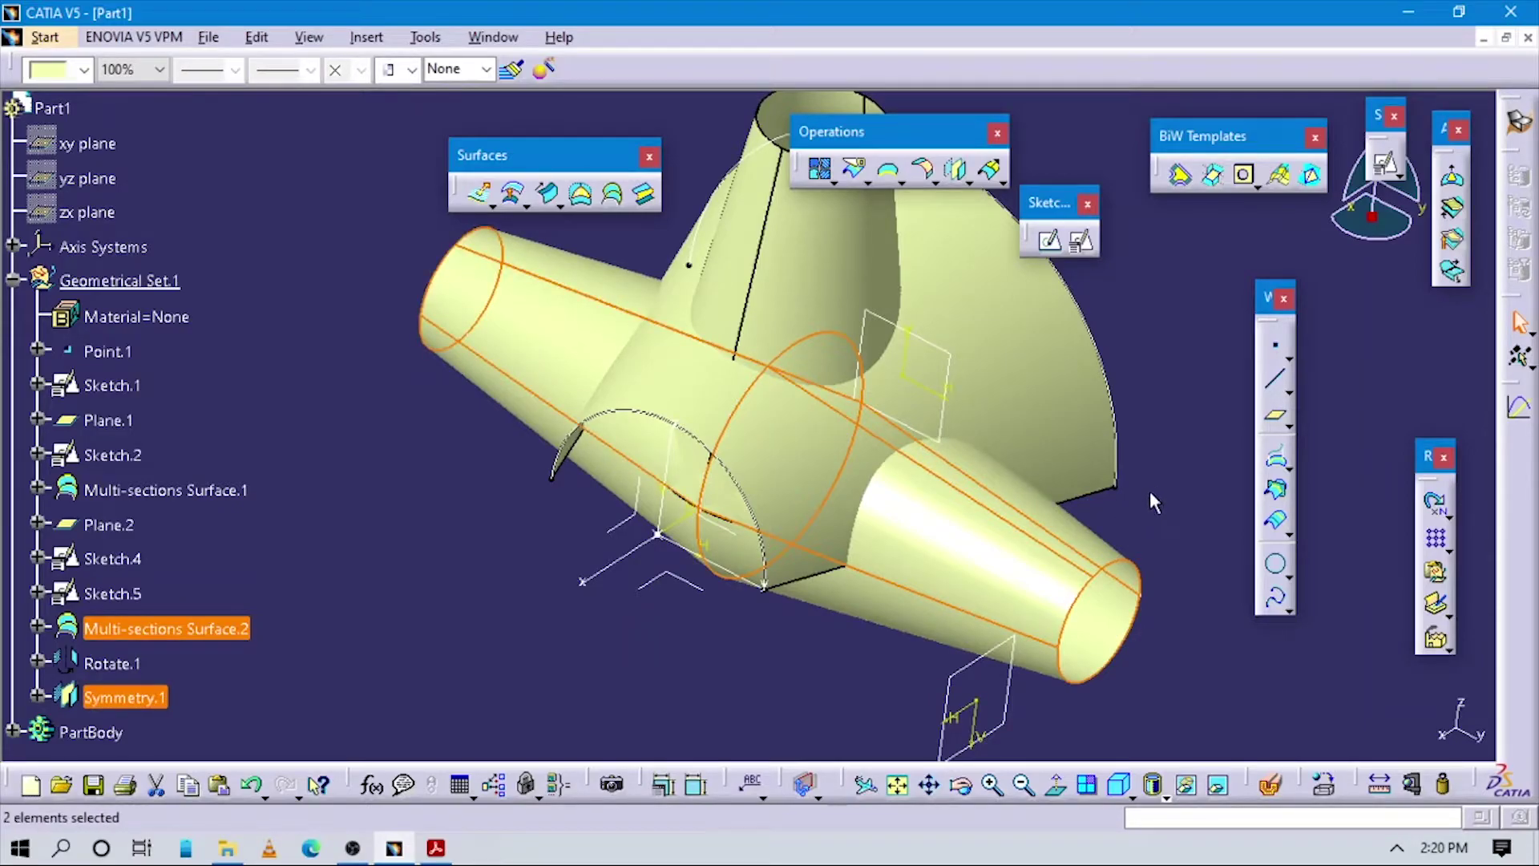
middle_click_drag(564, 419, 815, 612)
left_click(814, 612)
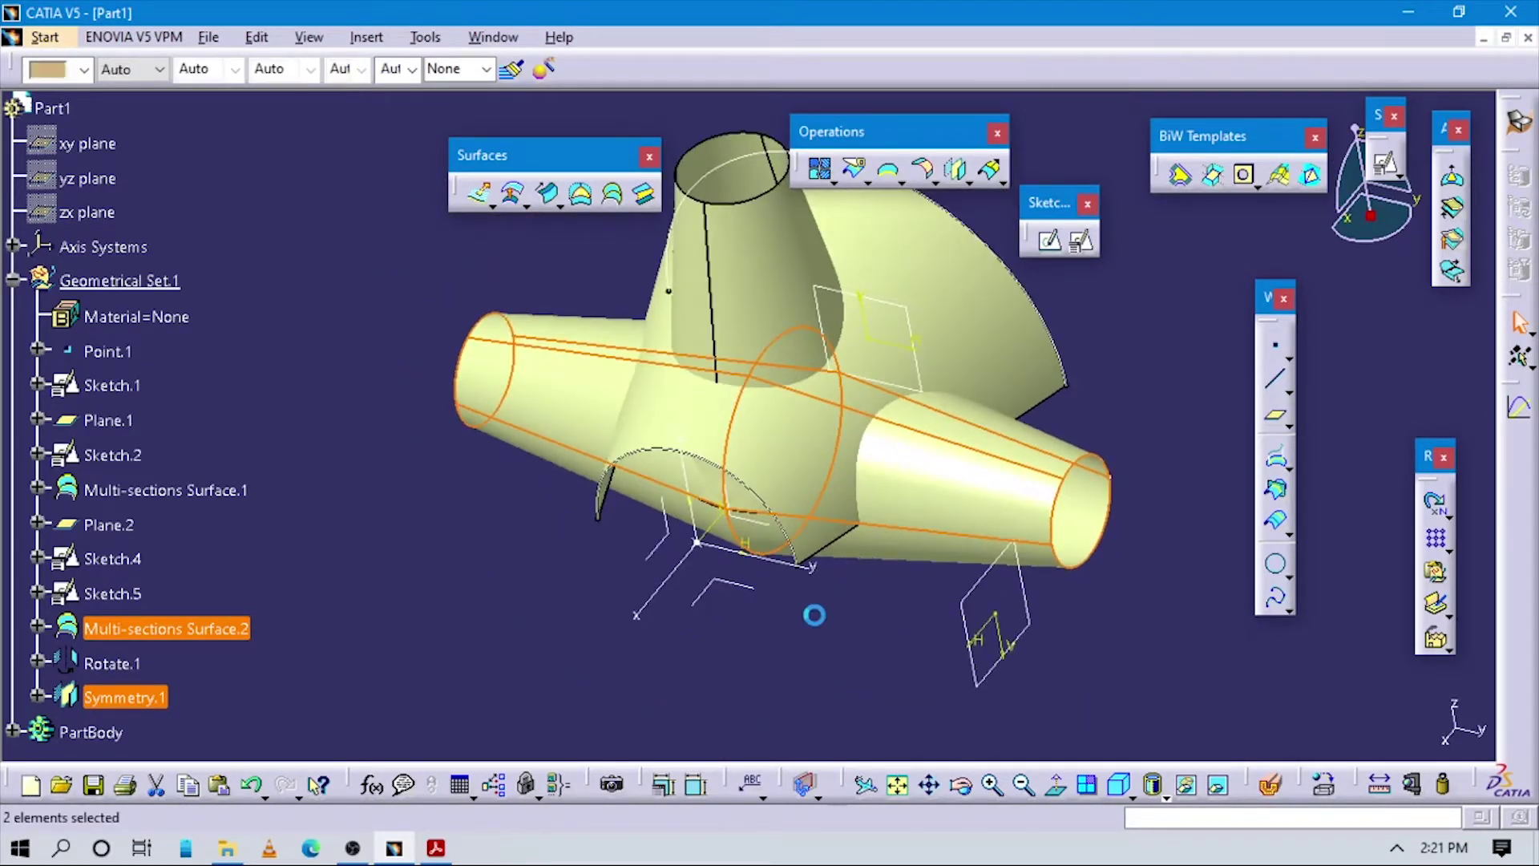
middle_click_drag(999, 558, 1008, 529)
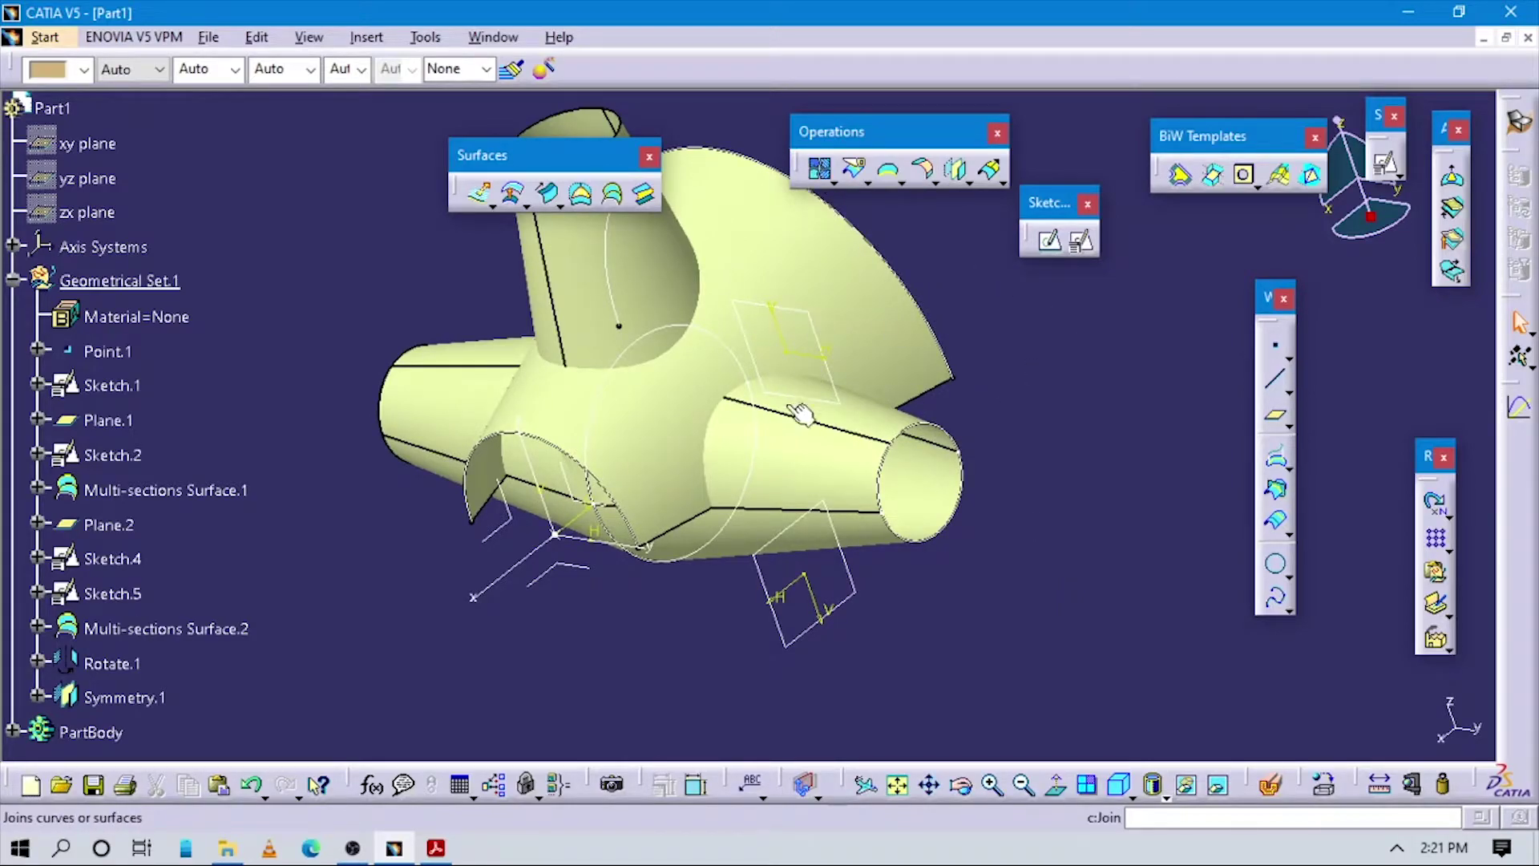
middle_click_drag(802, 415, 796, 499)
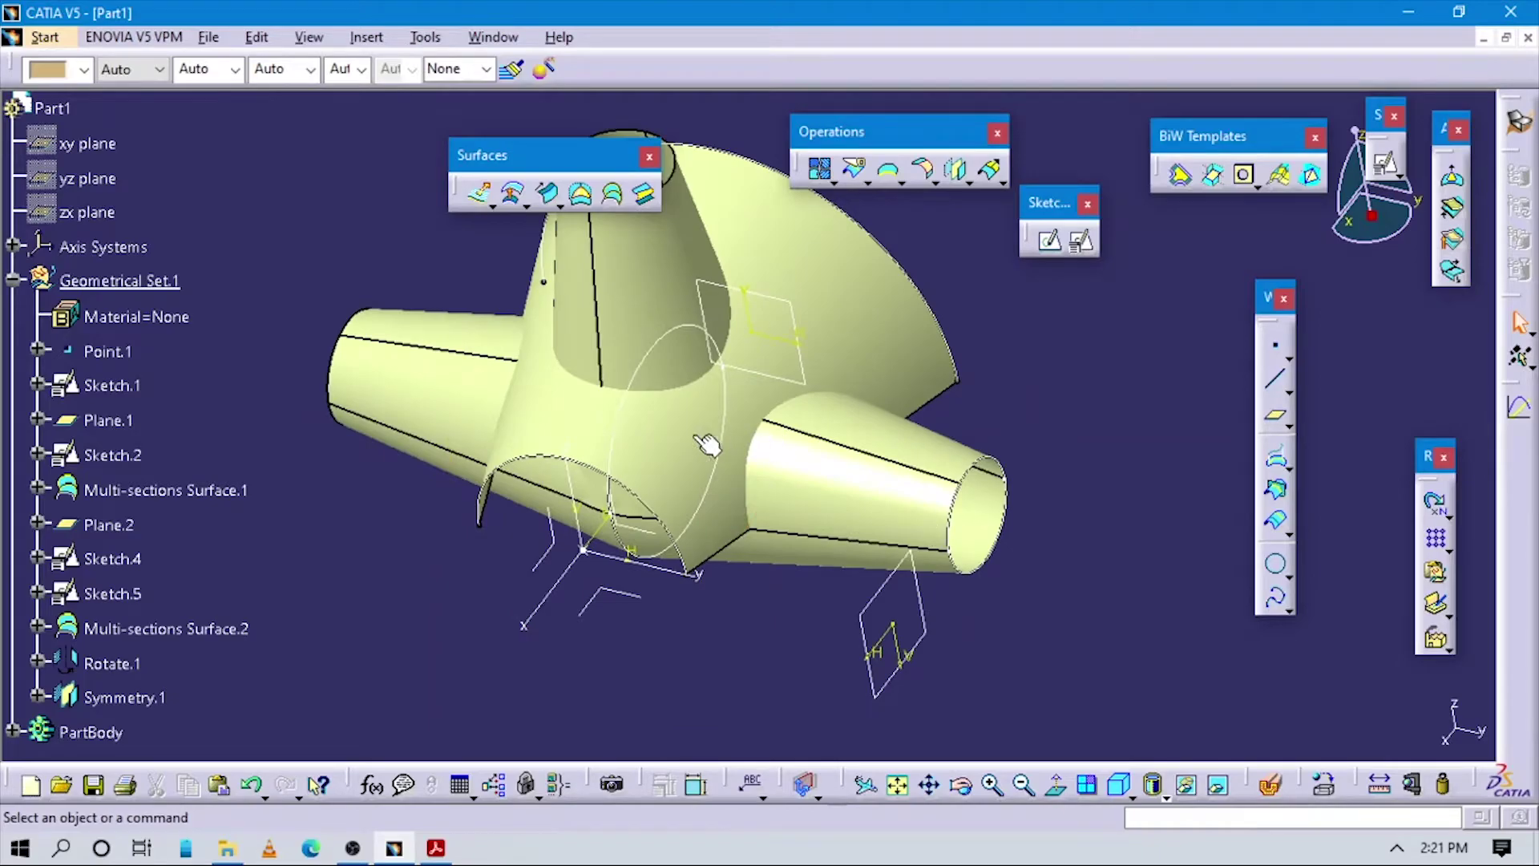
Step: Split the side conical surface and its mirrored copy together with the axis system's XY plane, keeping their upper halves
left_click(913, 502)
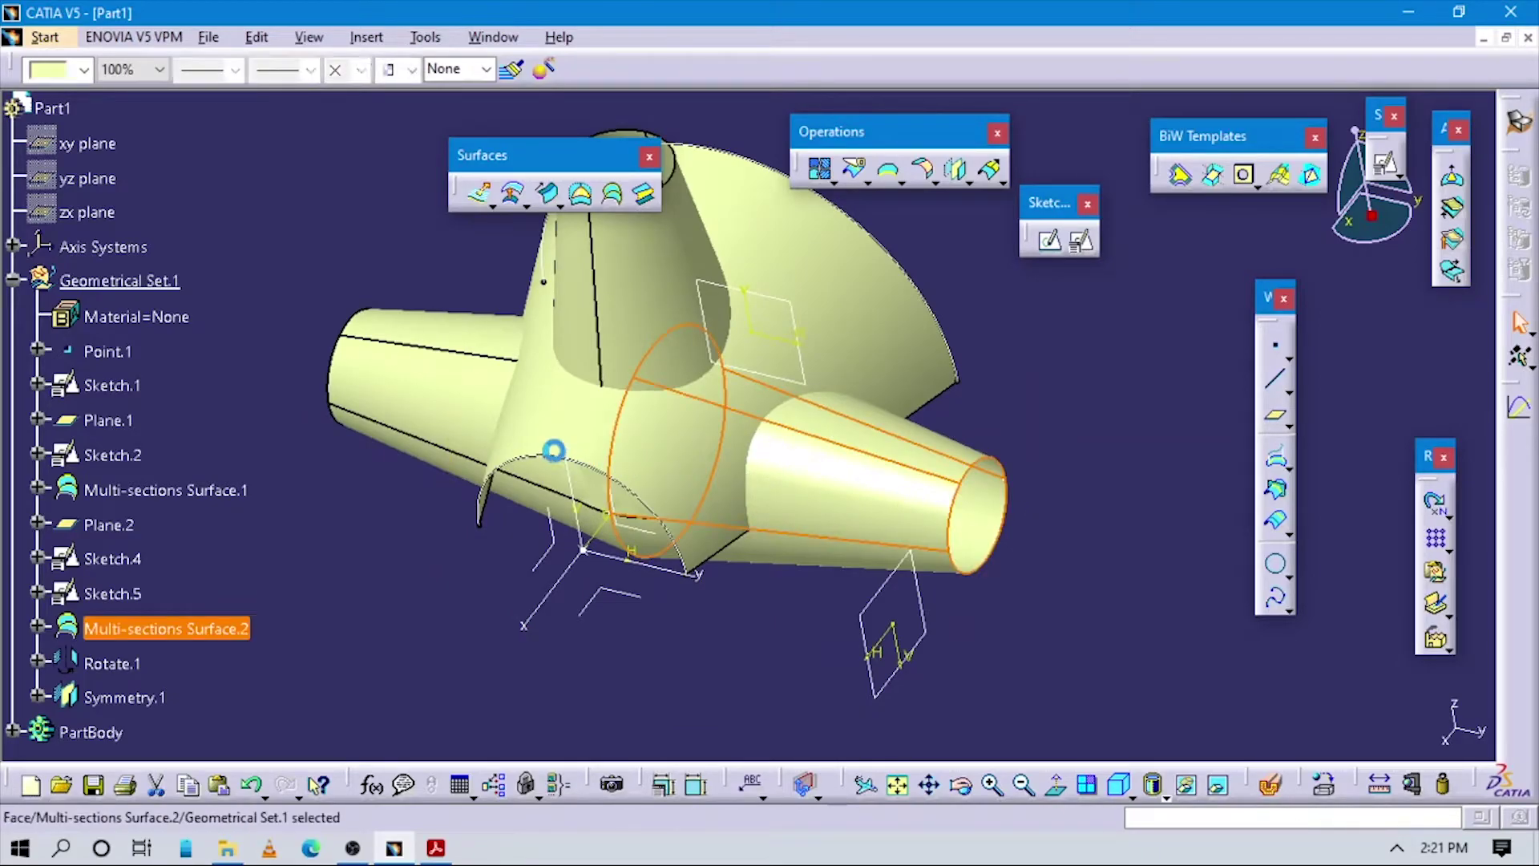
left_click(446, 392, "ctrl")
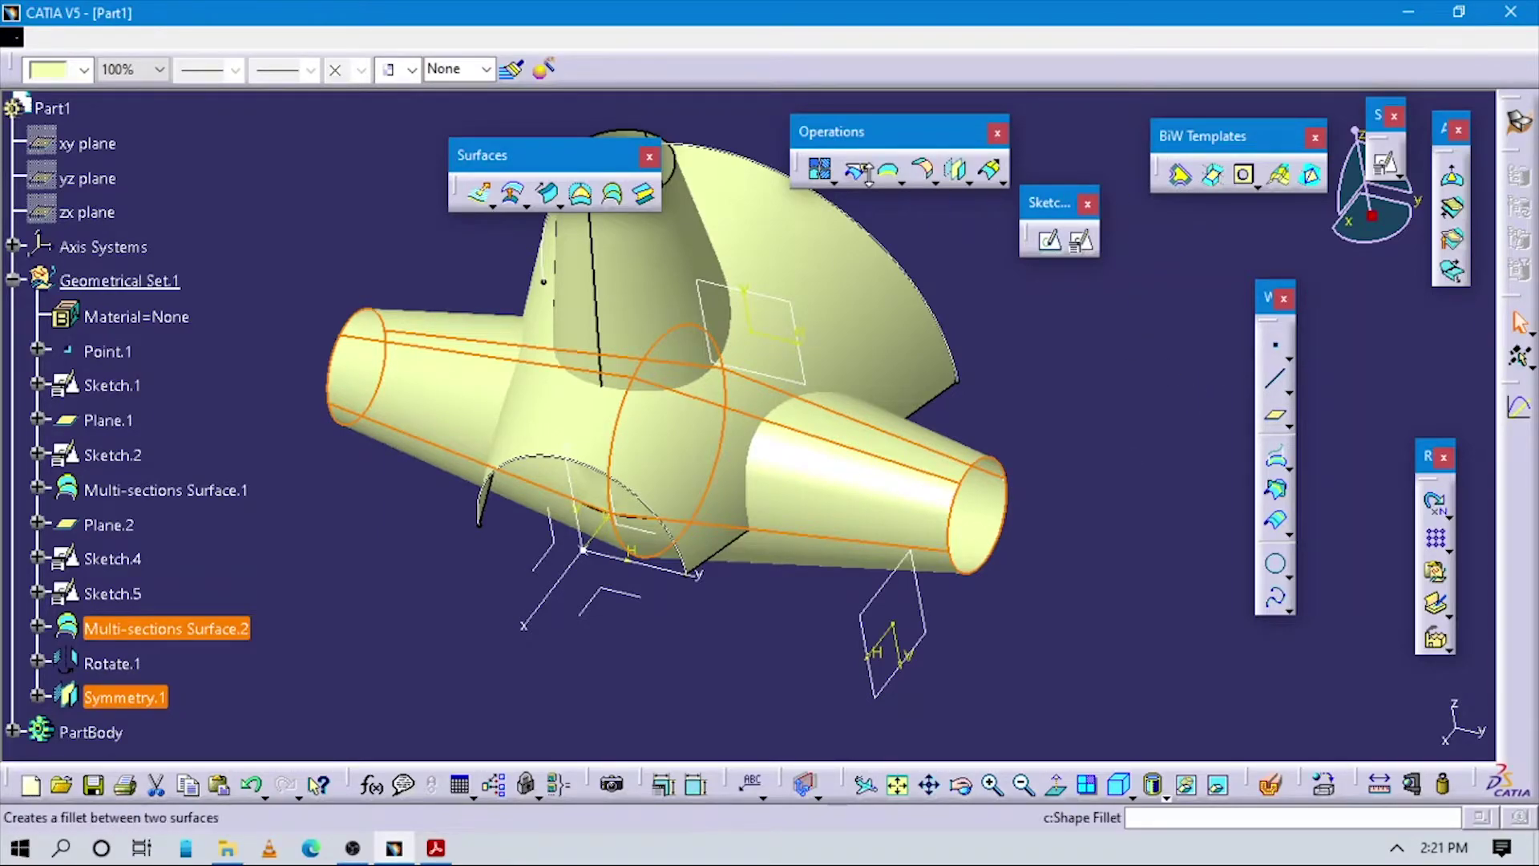
left_click(869, 184)
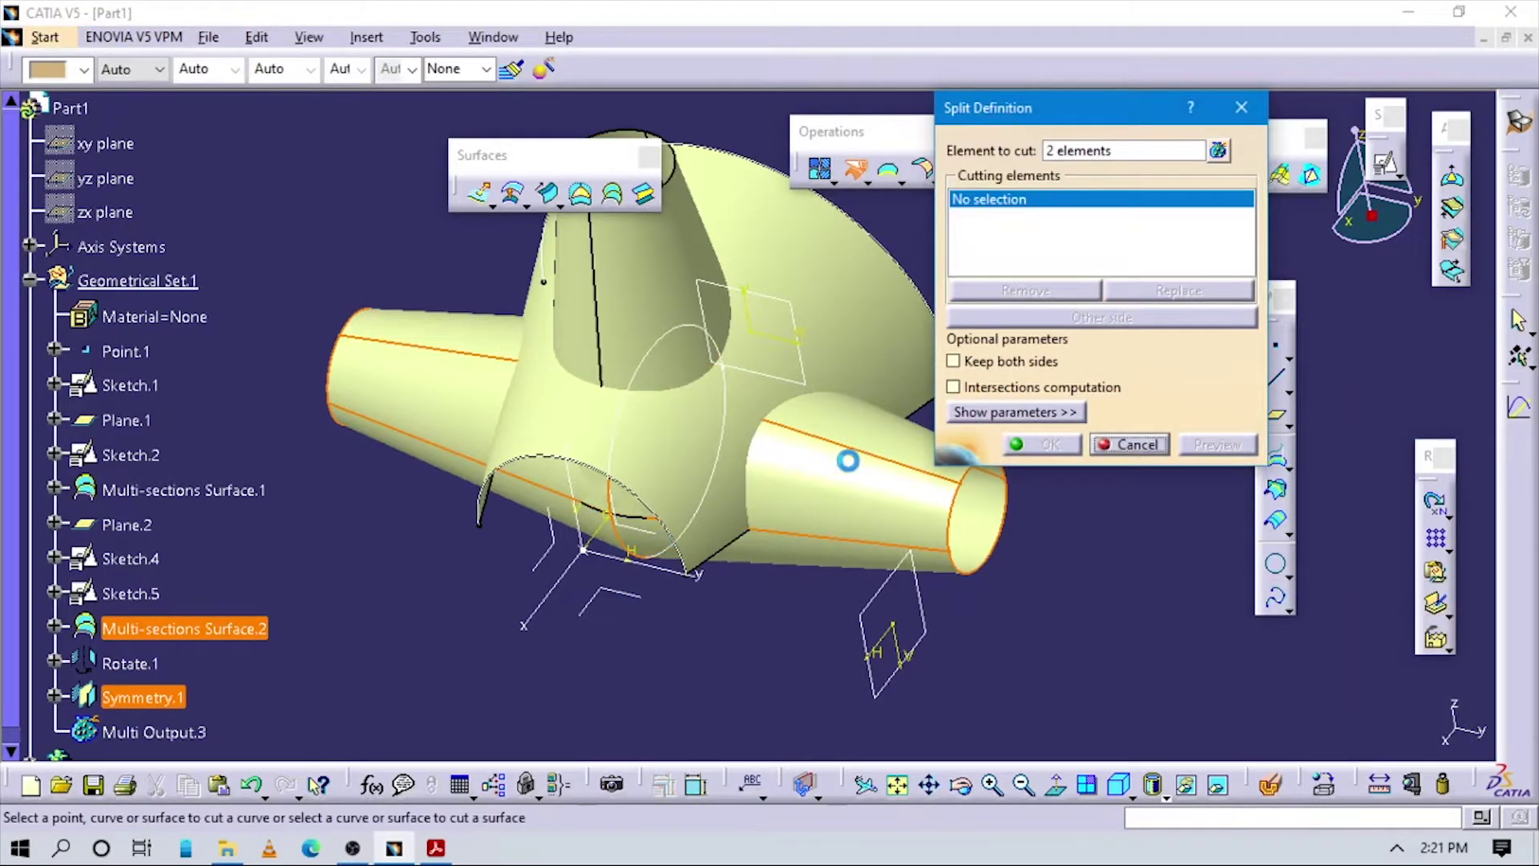
middle_click_drag(671, 651, 818, 486)
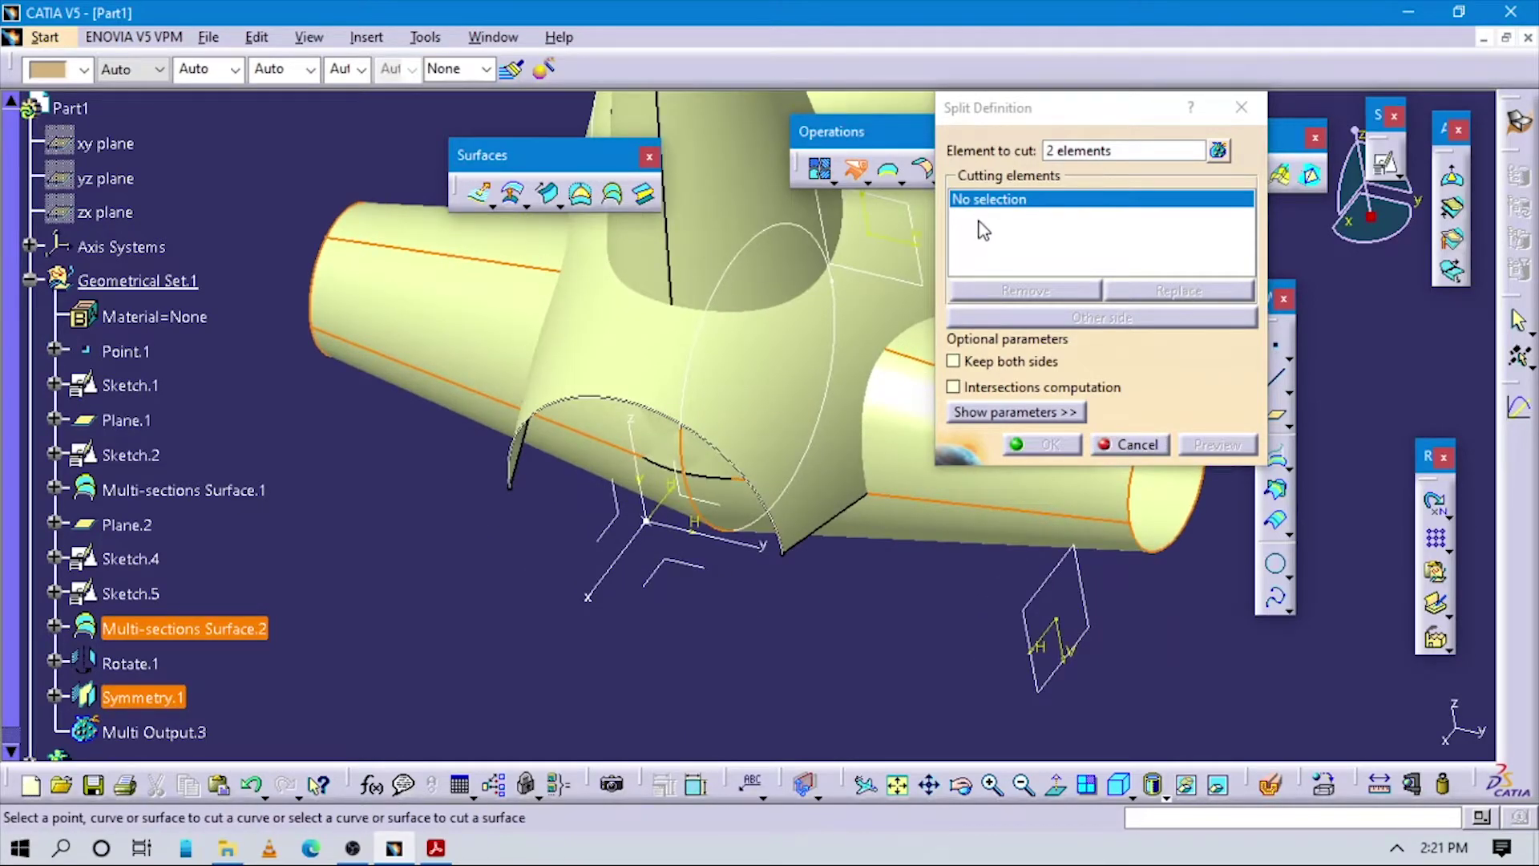
left_click(677, 562)
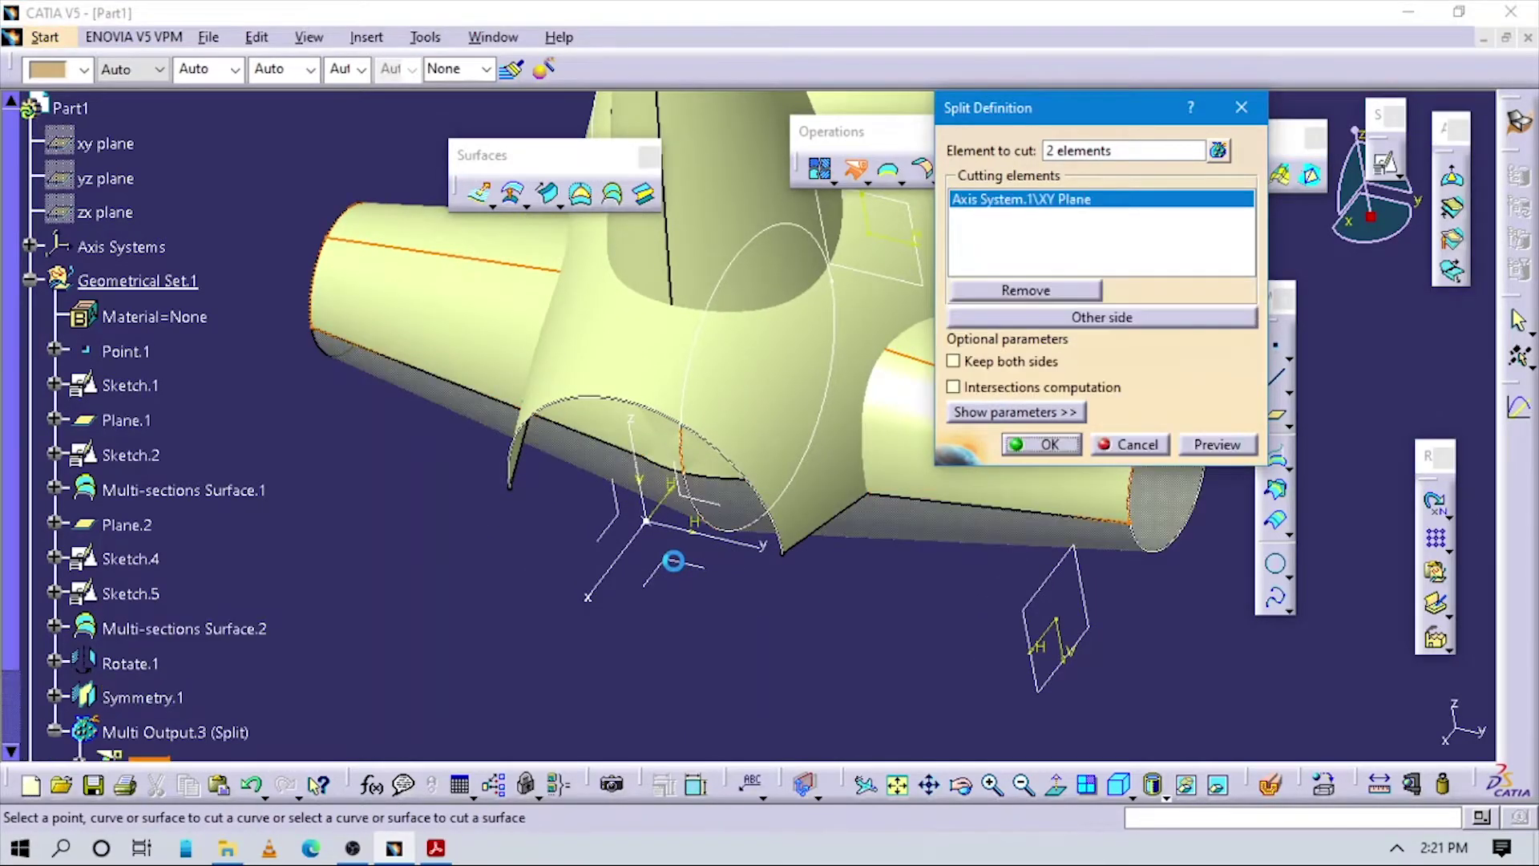
left_click(1040, 445)
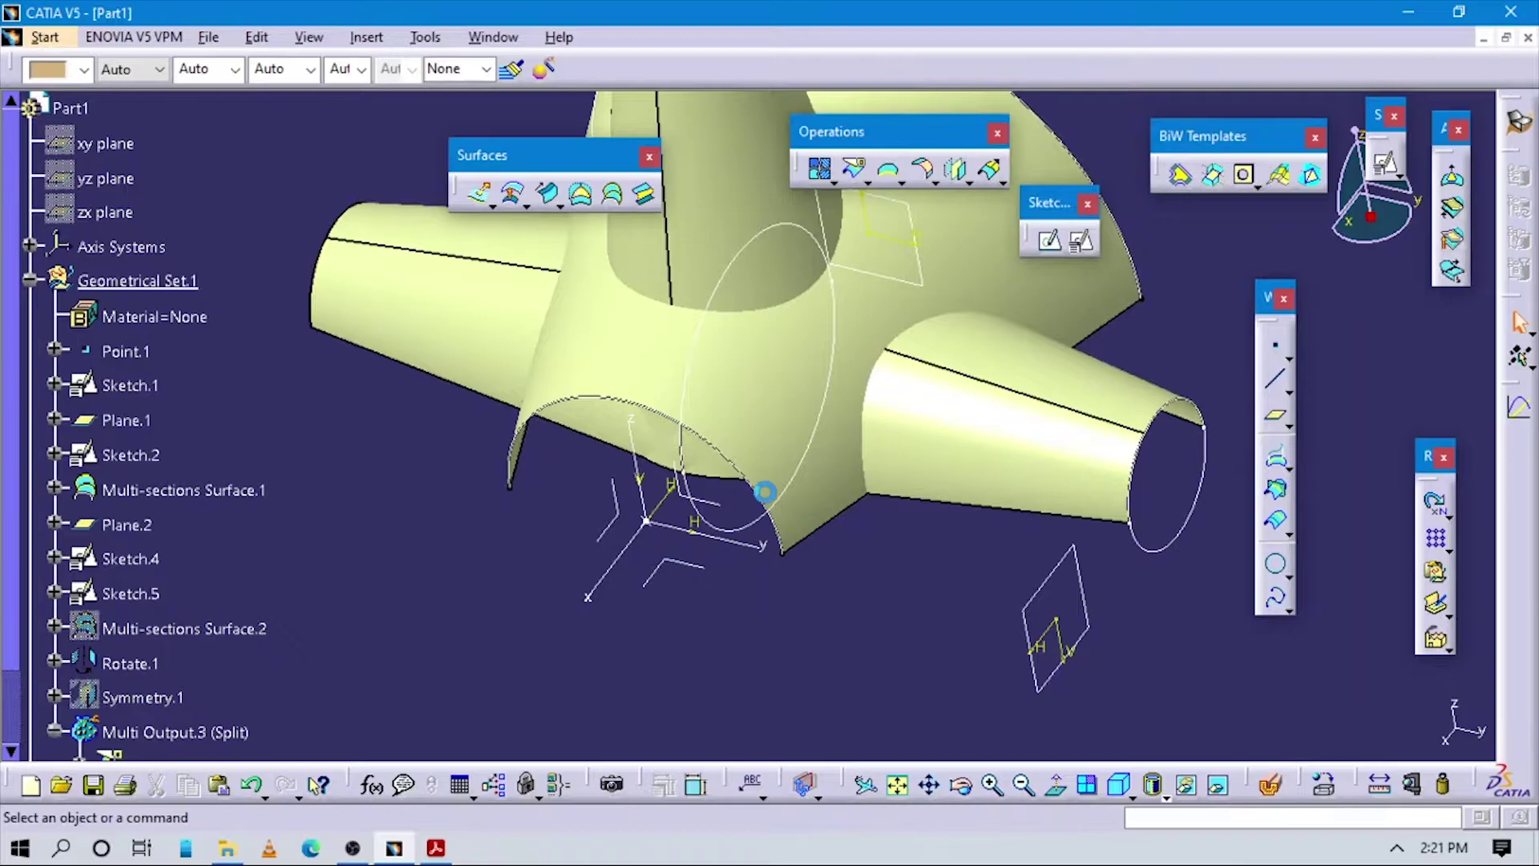
middle_click_drag(763, 493, 742, 649)
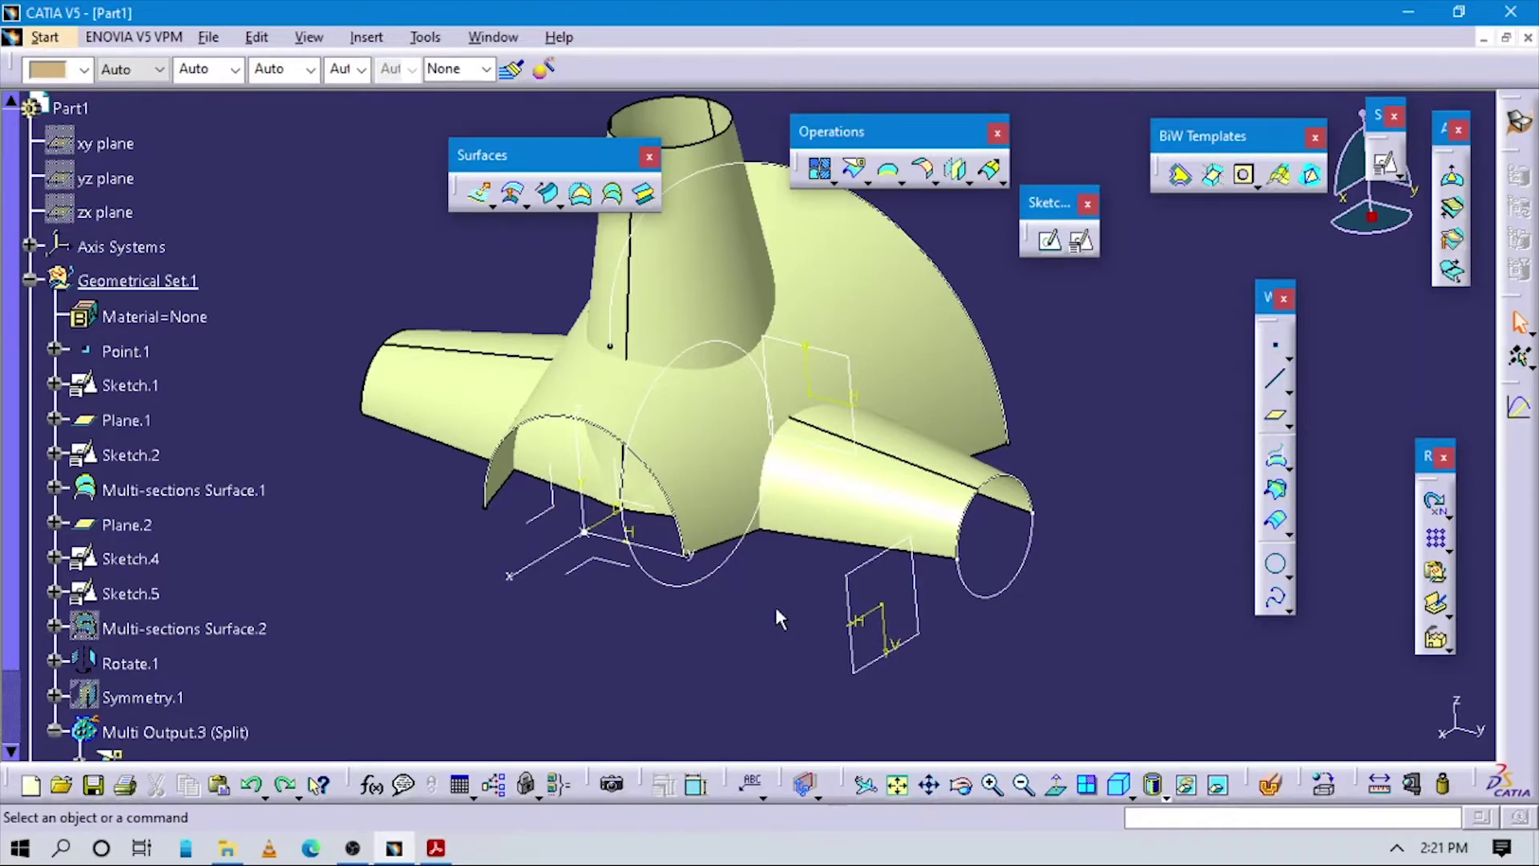
Step: Undo the split of the two side projections and clear the selection
key("ctrl+z")
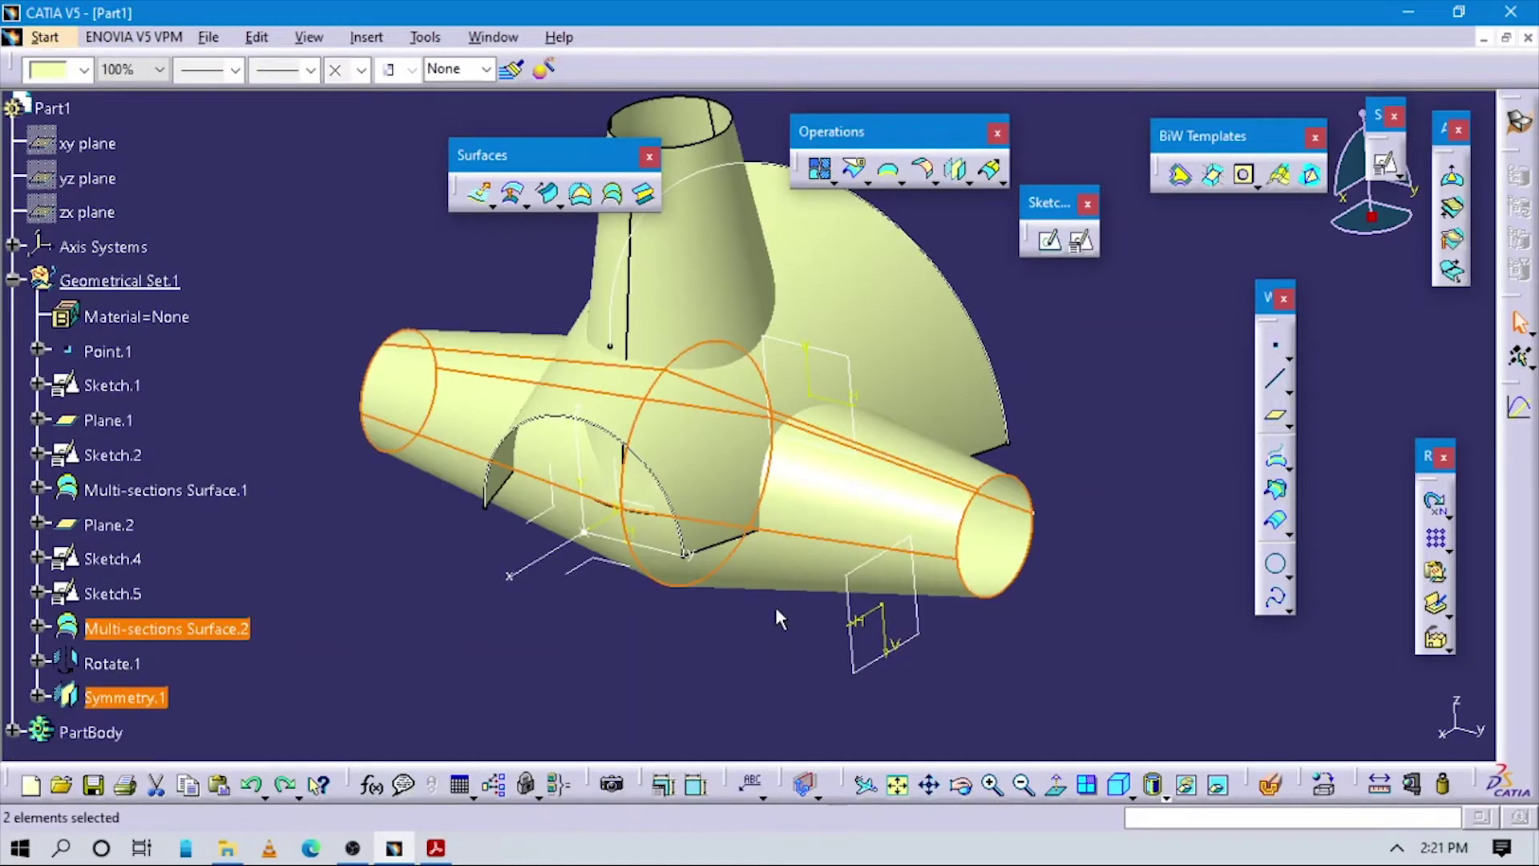
left_click(1017, 641)
Step: Create a Fill surface closing the small open end of the original side projection, using the Sketch.4 circle as boundary
middle_click_drag(1106, 625, 988, 530)
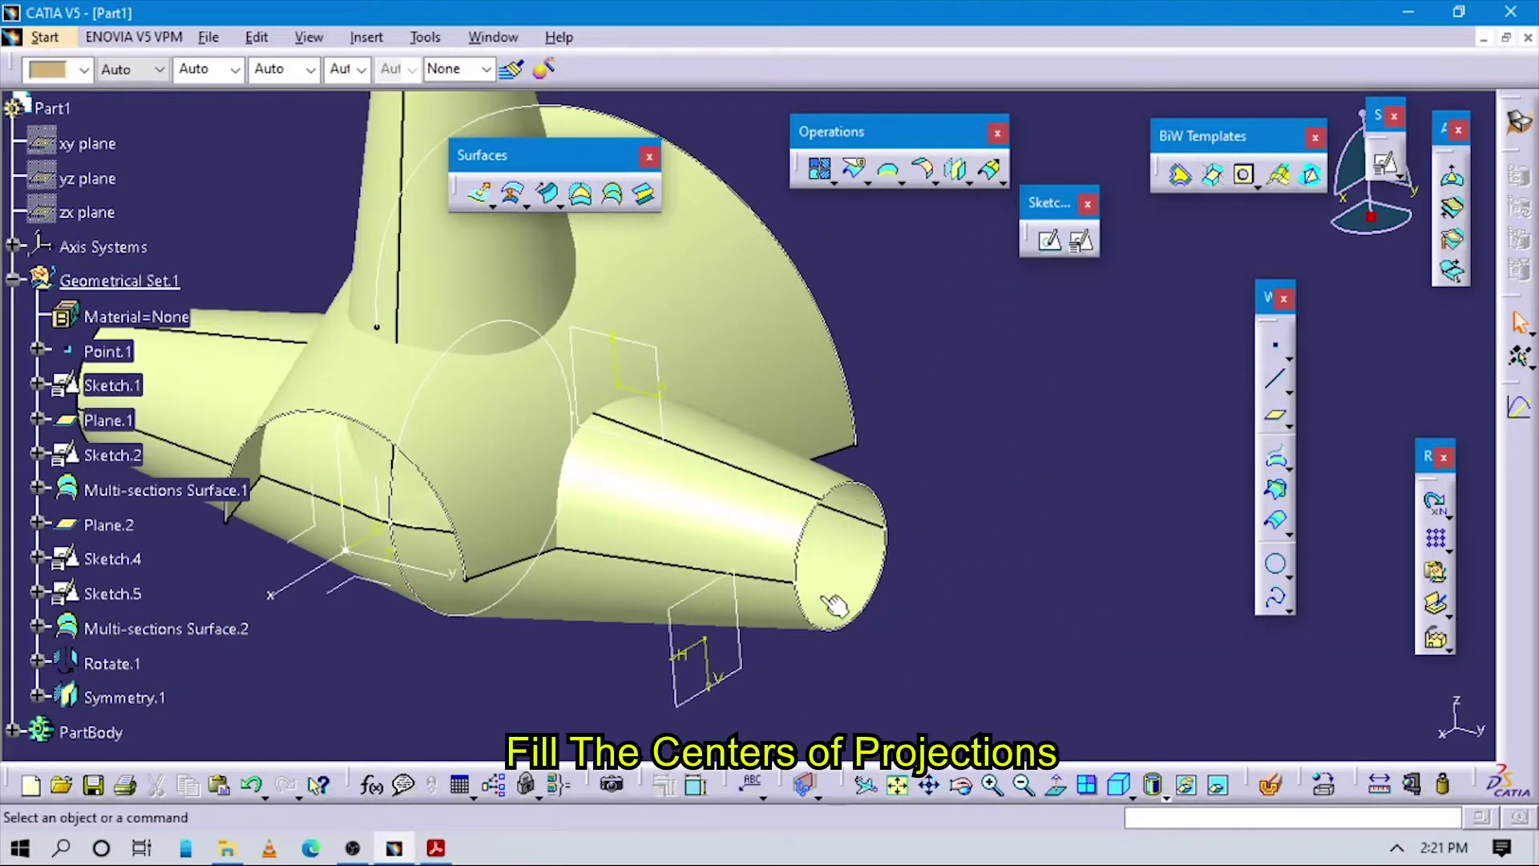
left_click(582, 195)
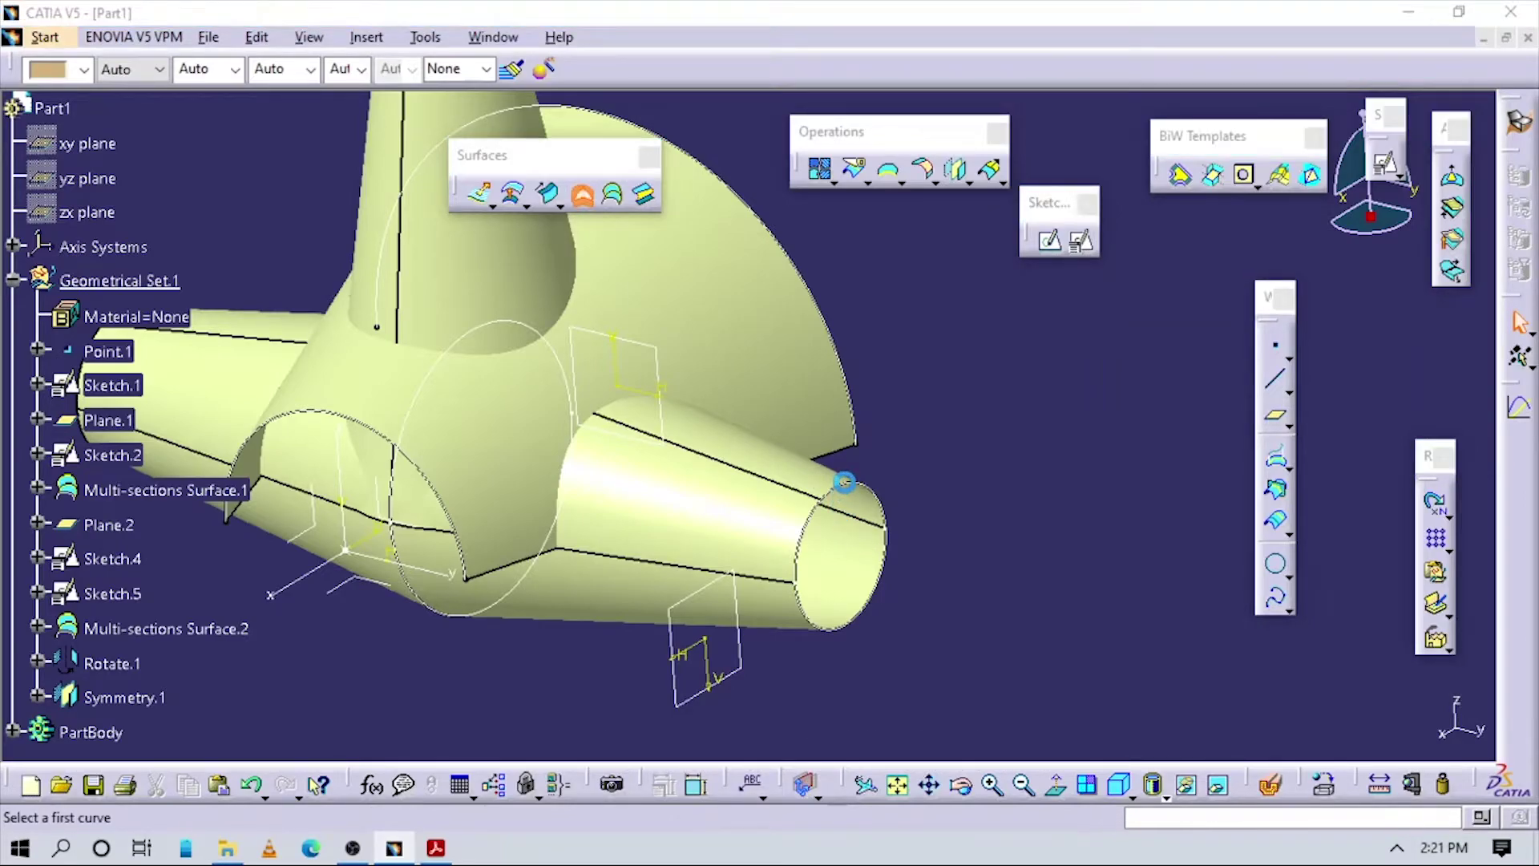
left_click(834, 497)
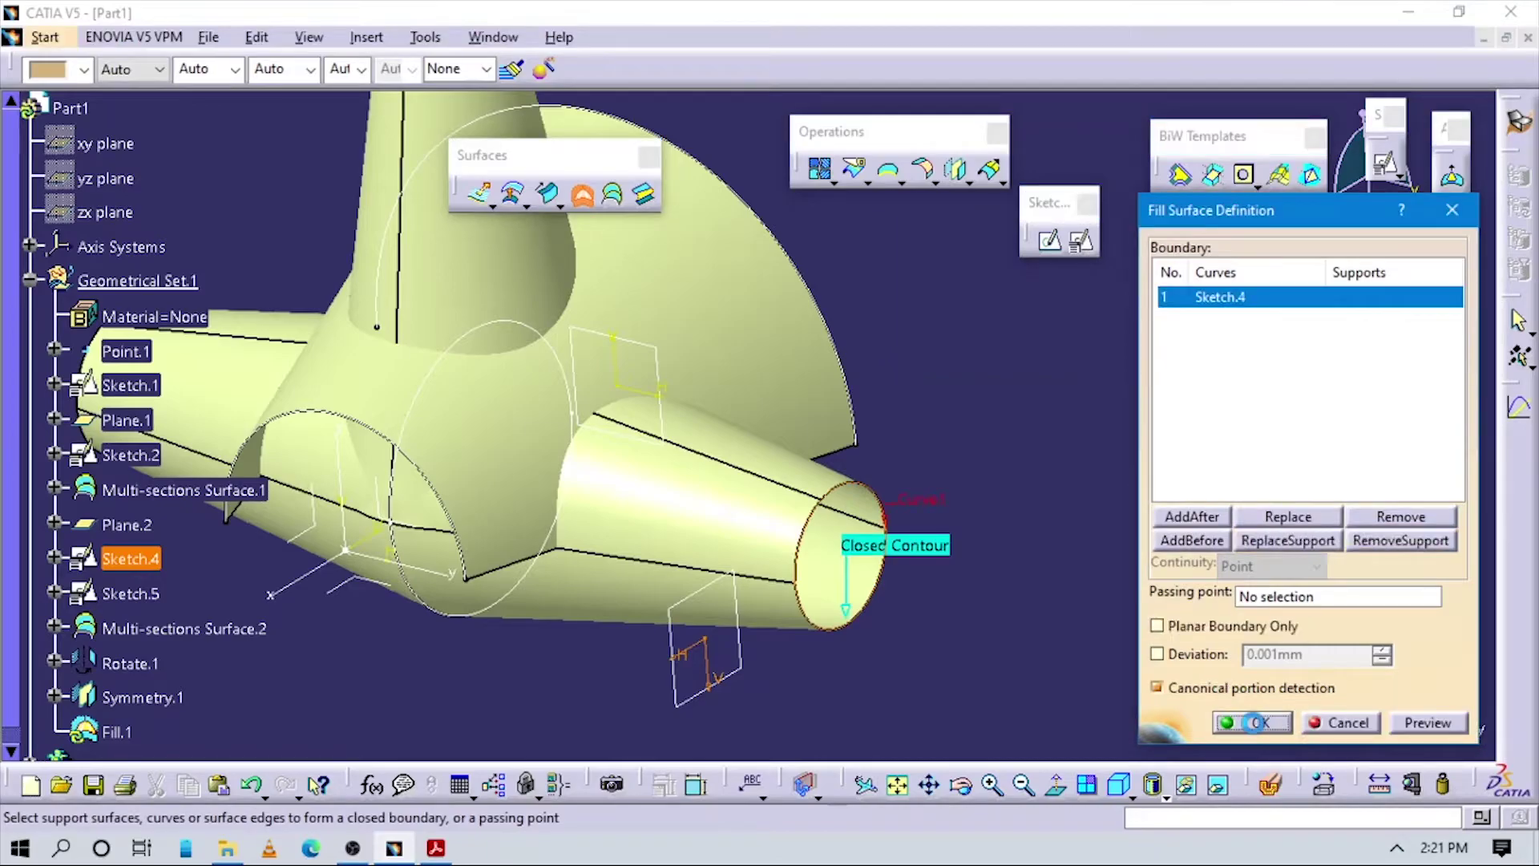
Step: Create a Fill surface closing the small open end of the mirrored side projection, using its end edge as boundary
middle_click_drag(228, 505, 1083, 610)
double_click(483, 455)
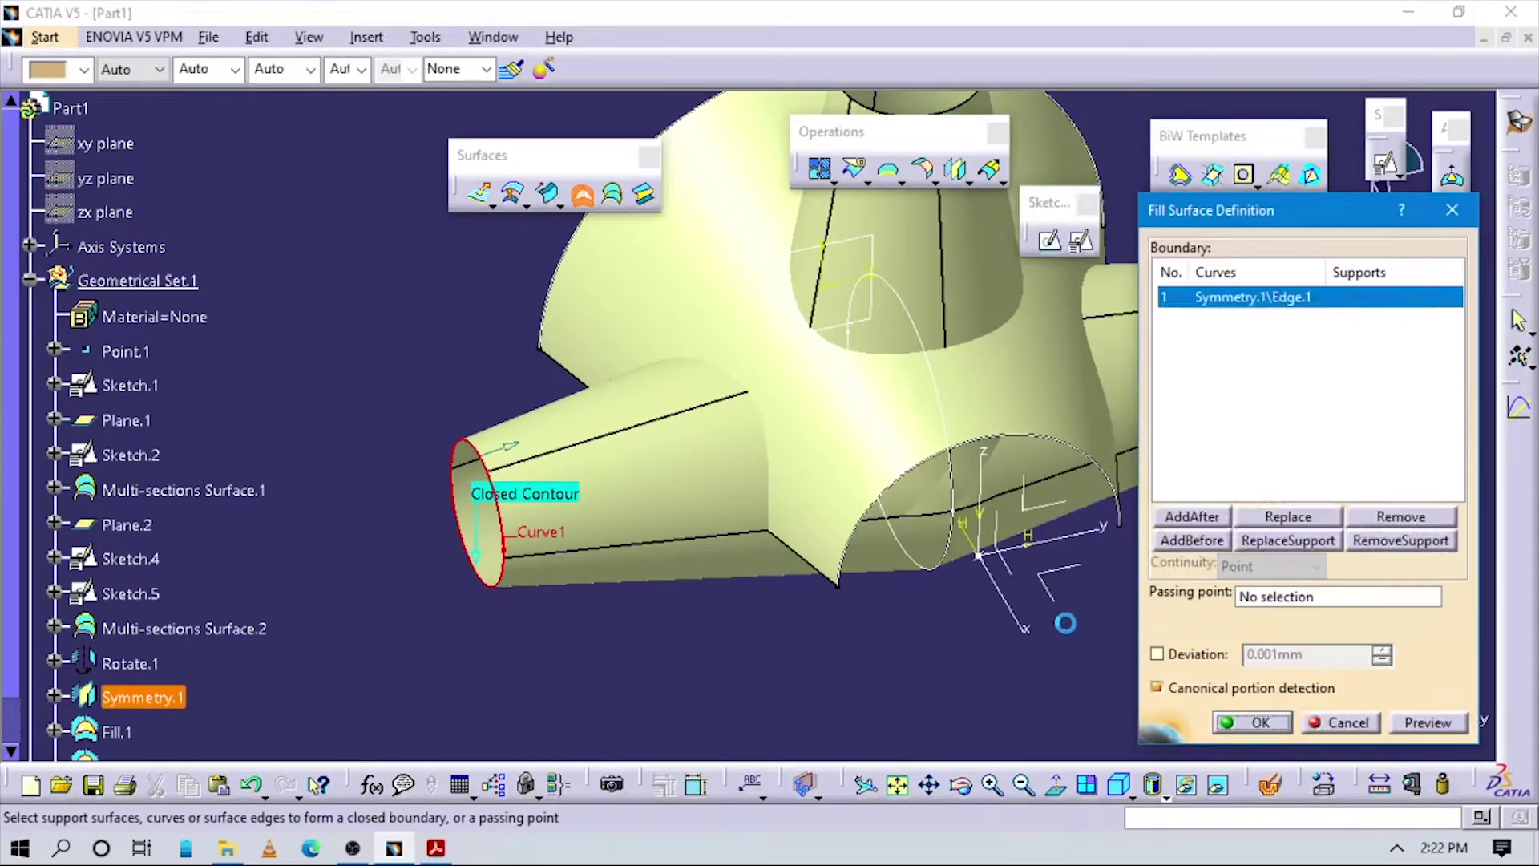
left_click(1259, 724)
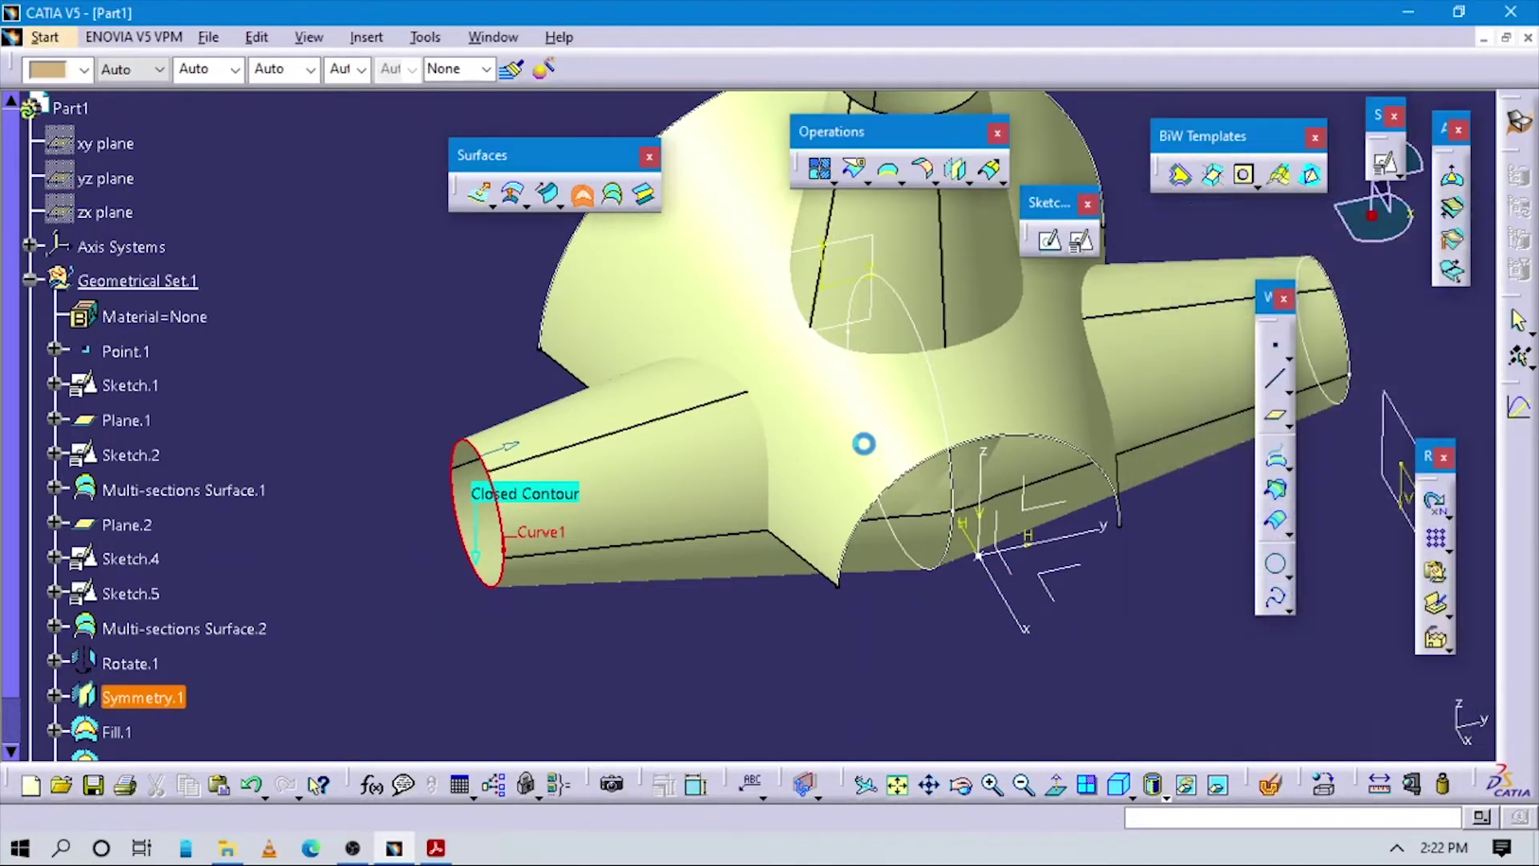
Step: Create a Fill surface closing the open upper end of the upright projection, using the end edge of Rotate.1
middle_click_drag(790, 385, 662, 199)
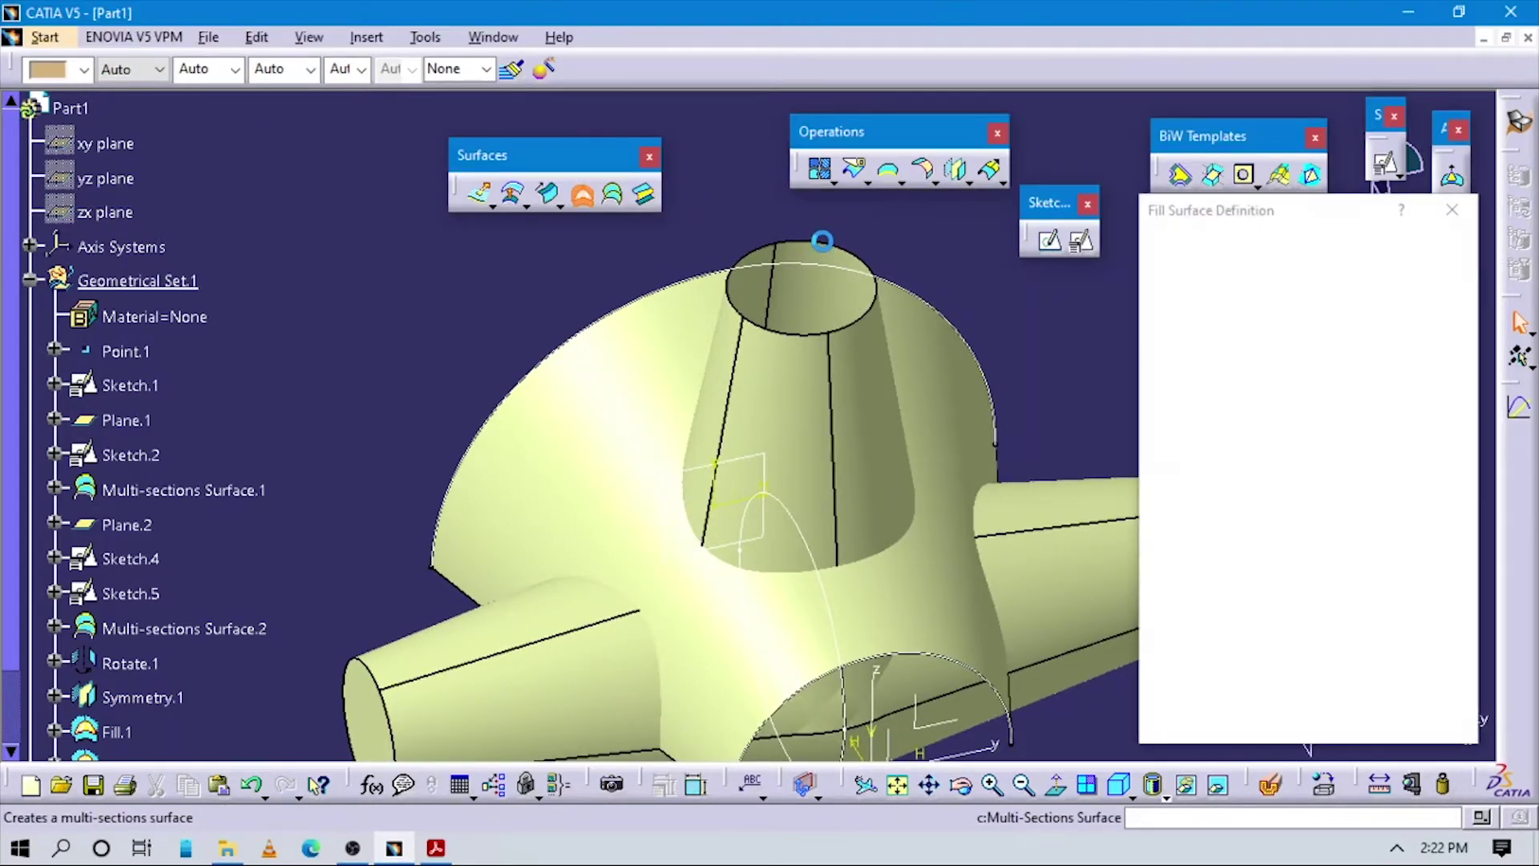
left_click(864, 259)
left_click(1259, 724)
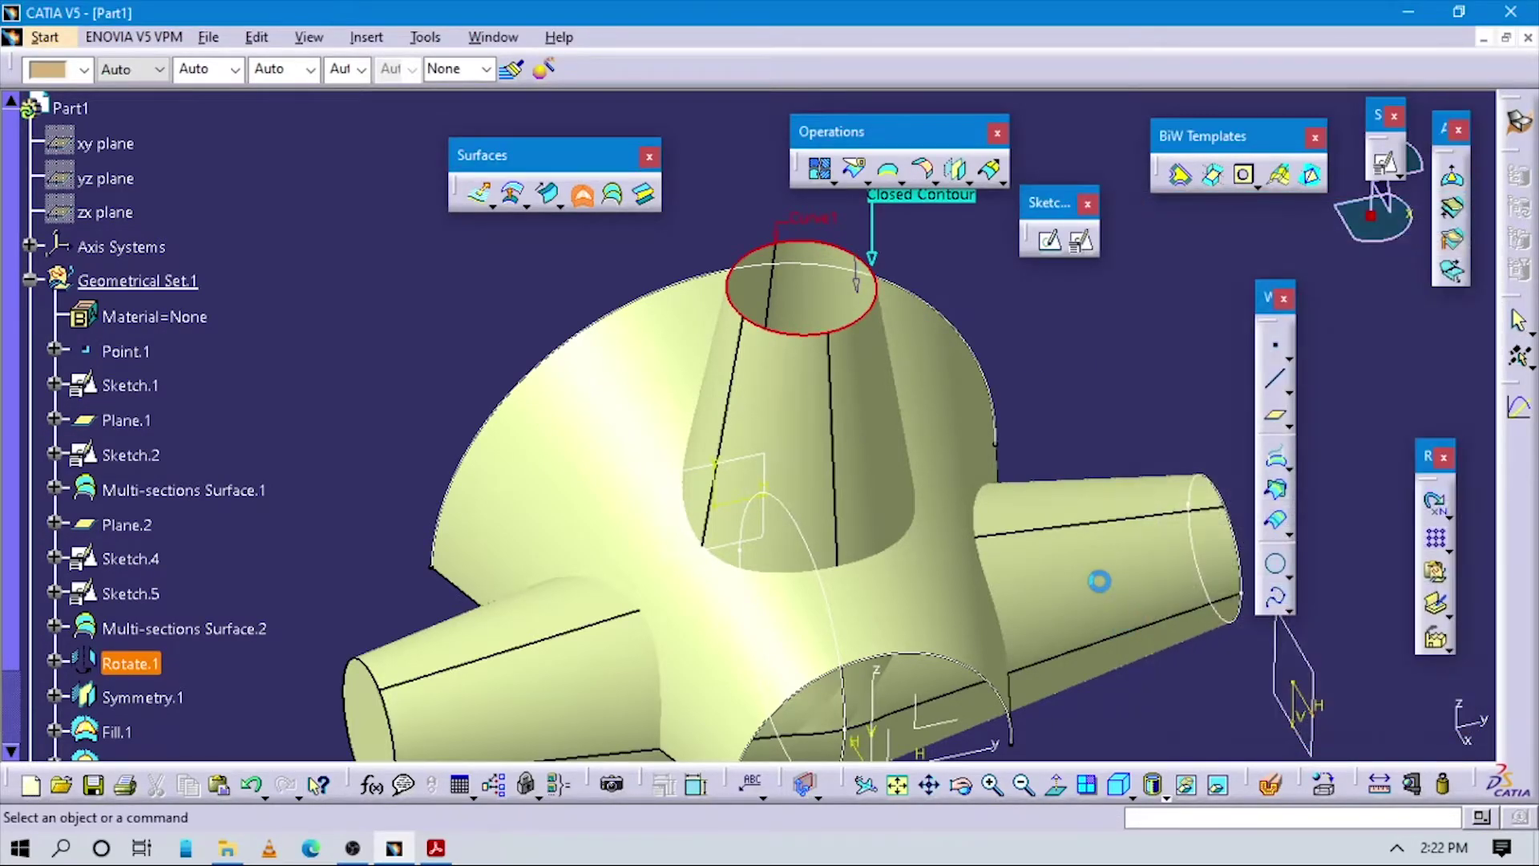
Step: Try to split both side projections and their end fills together with the axis system's XY plane, switching the kept side
middle_click_drag(951, 639, 1117, 521)
middle_click_drag(858, 451, 1066, 577)
left_click(1060, 583)
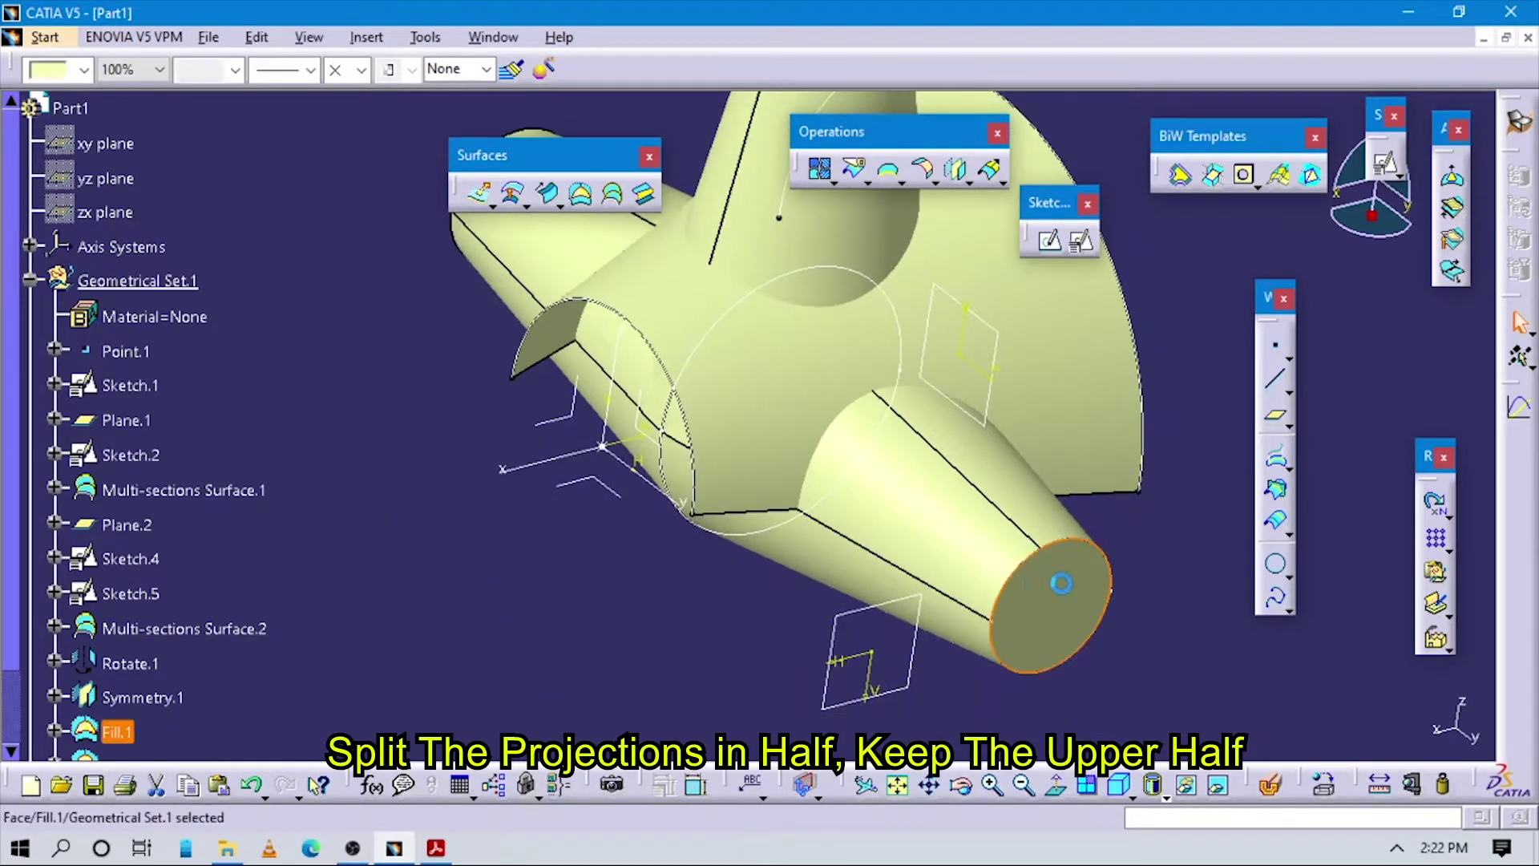
left_click(931, 485, "ctrl")
middle_click_drag(608, 317, 806, 581)
middle_click_drag(810, 440, 851, 280)
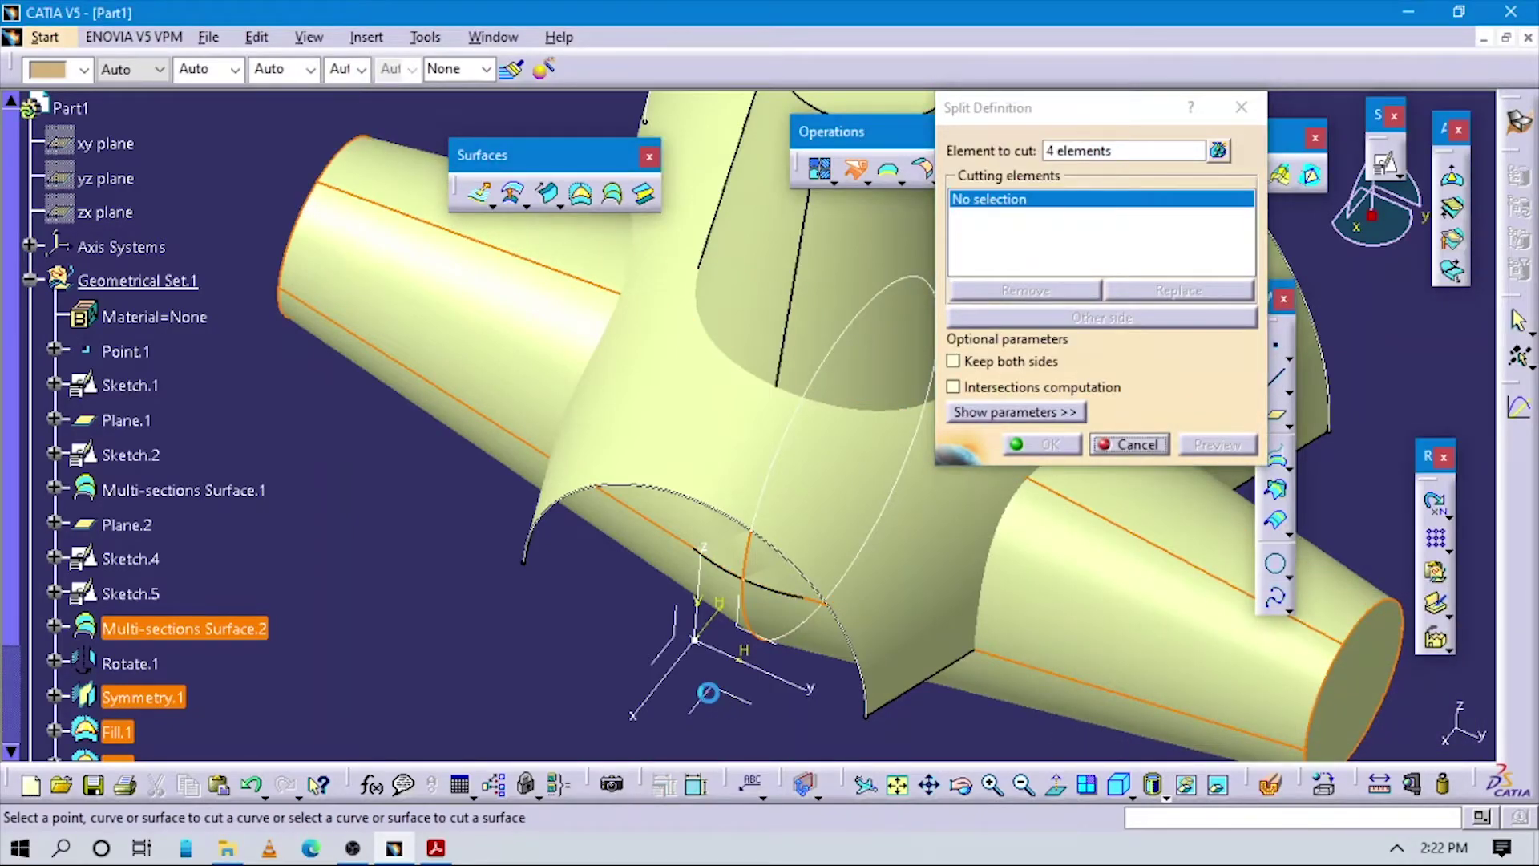
left_click(708, 693)
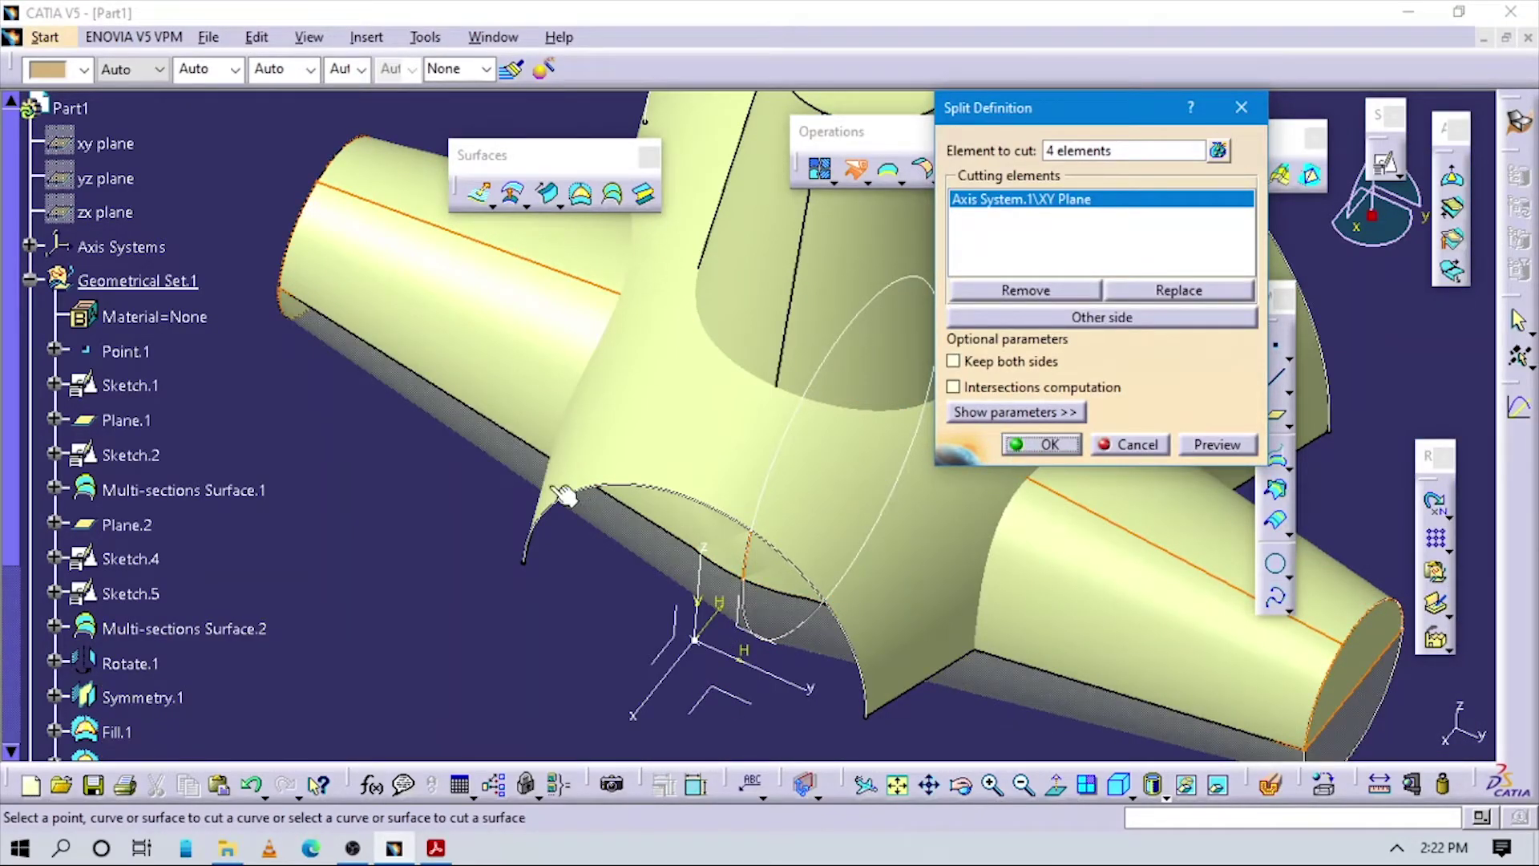
middle_click_drag(467, 450, 718, 643)
middle_click_drag(427, 467, 902, 371)
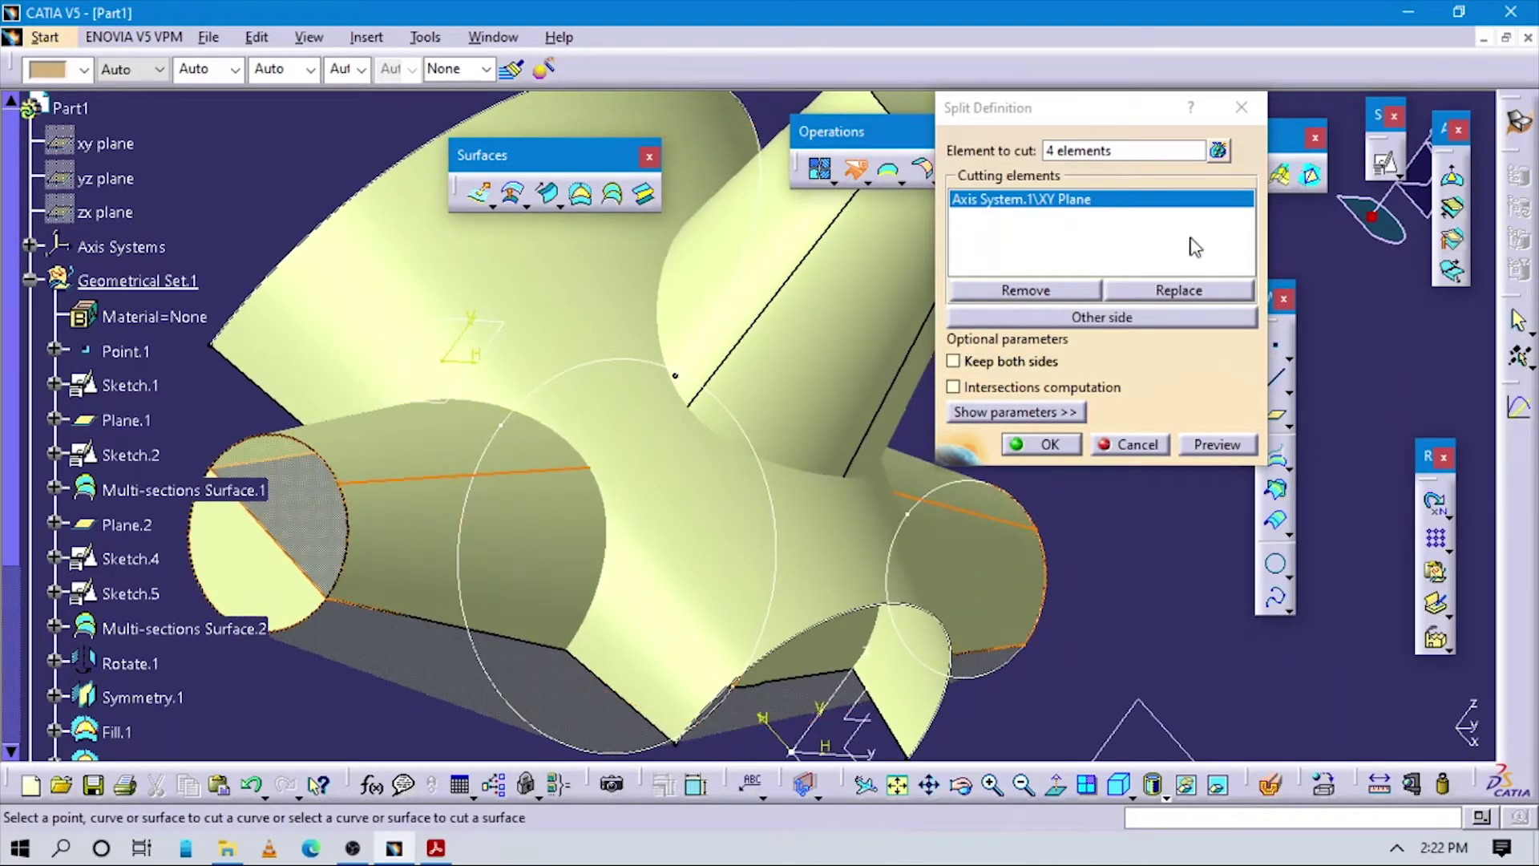
left_click(1109, 318)
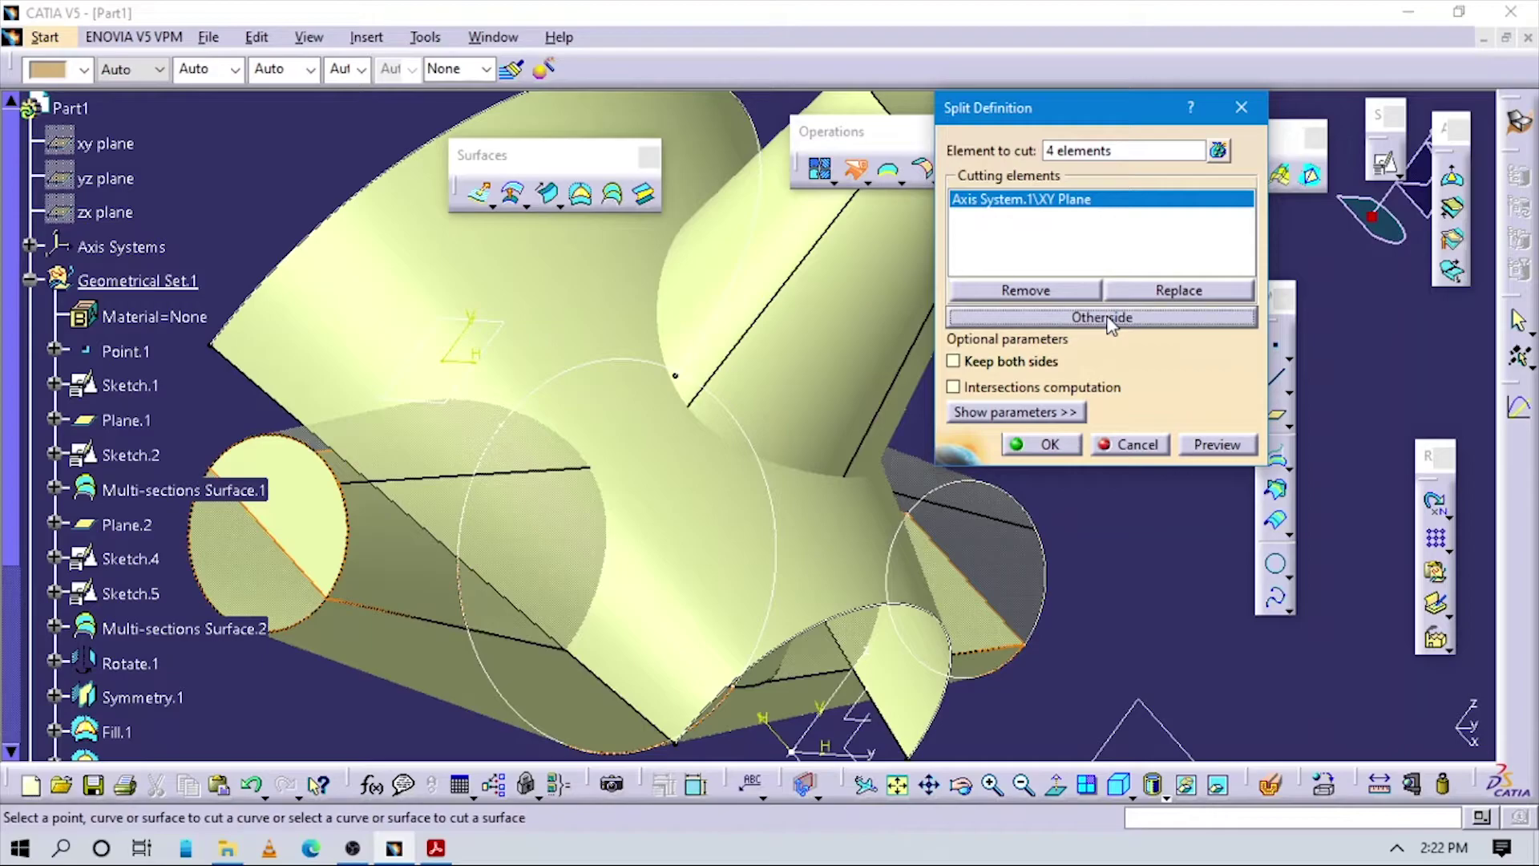
left_click(1241, 108)
Step: Retry the XY plane split of the four side projection surfaces with Keep both sides enabled, and abandon it
middle_click_drag(824, 573, 1010, 501)
left_click(1011, 501)
middle_click_drag(948, 542, 437, 455)
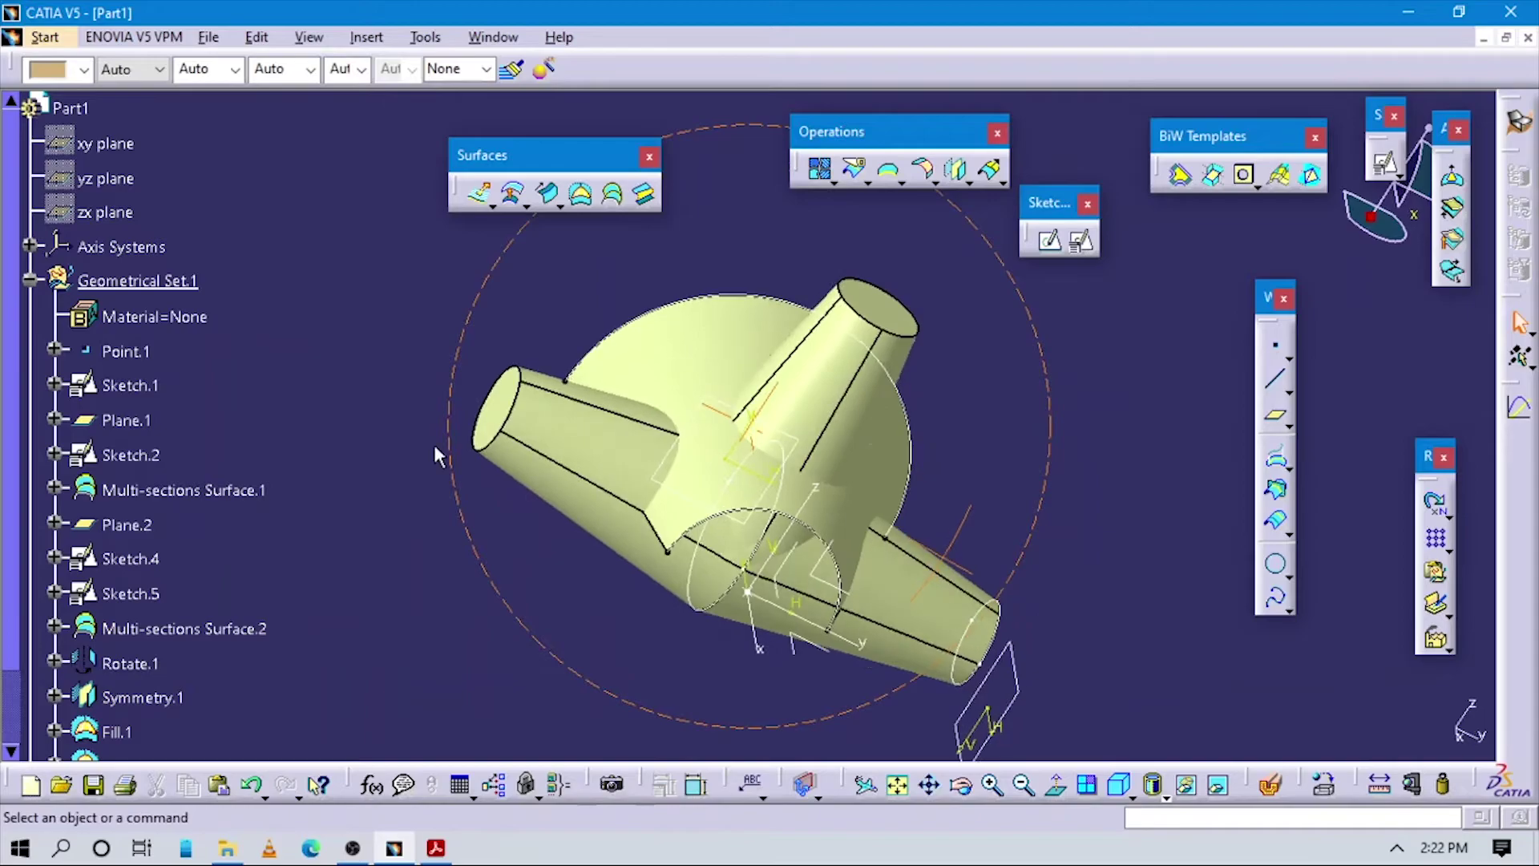
left_click(499, 392)
left_click(591, 443, "ctrl")
left_click(883, 588, "ctrl")
middle_click_drag(899, 583, 826, 645)
middle_click_drag(821, 562, 881, 453)
key("Return")
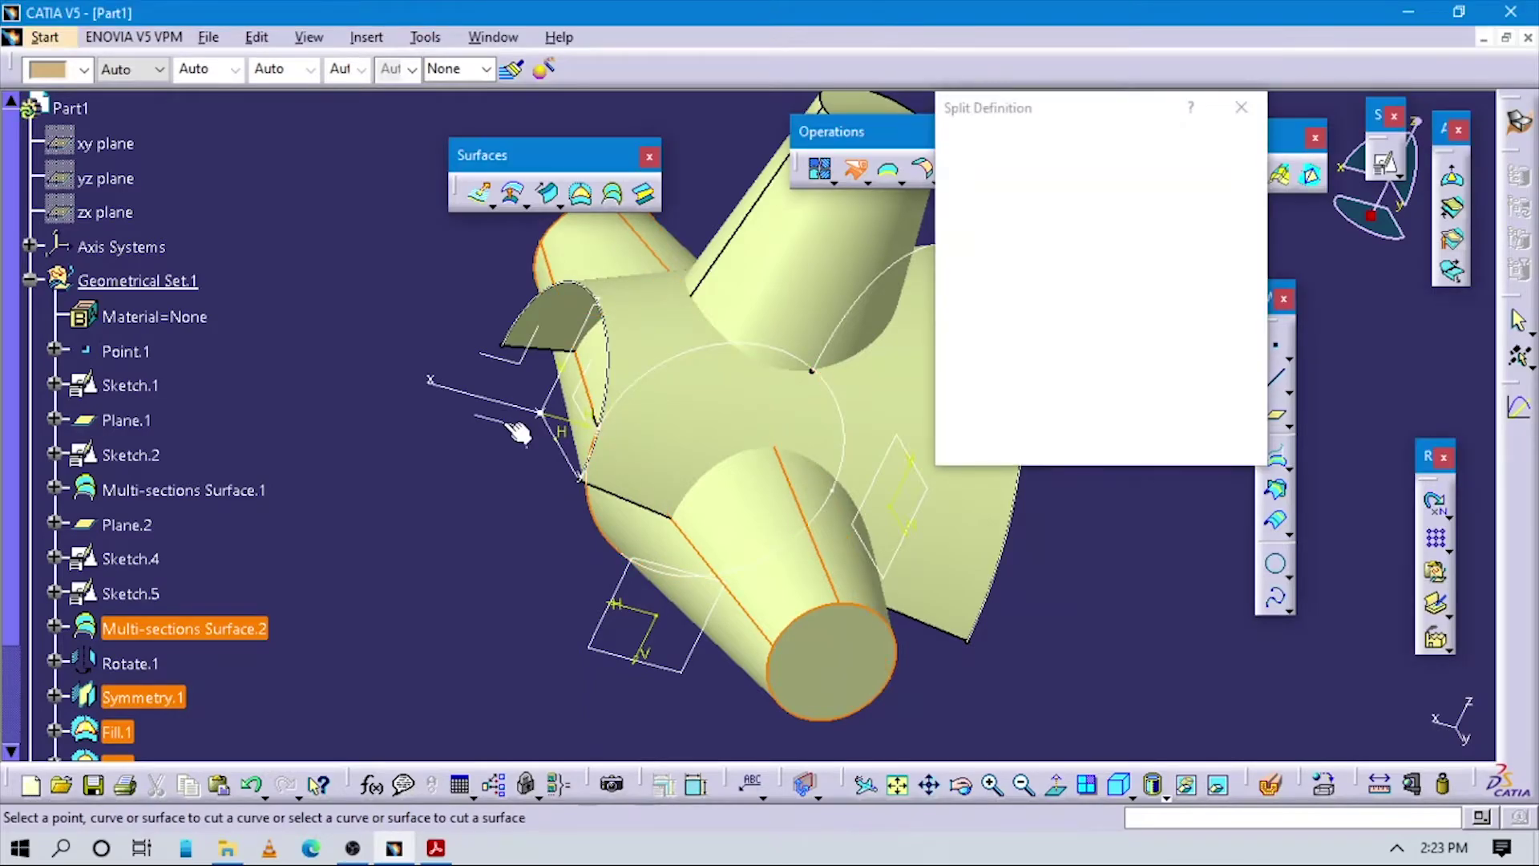
left_click(517, 431)
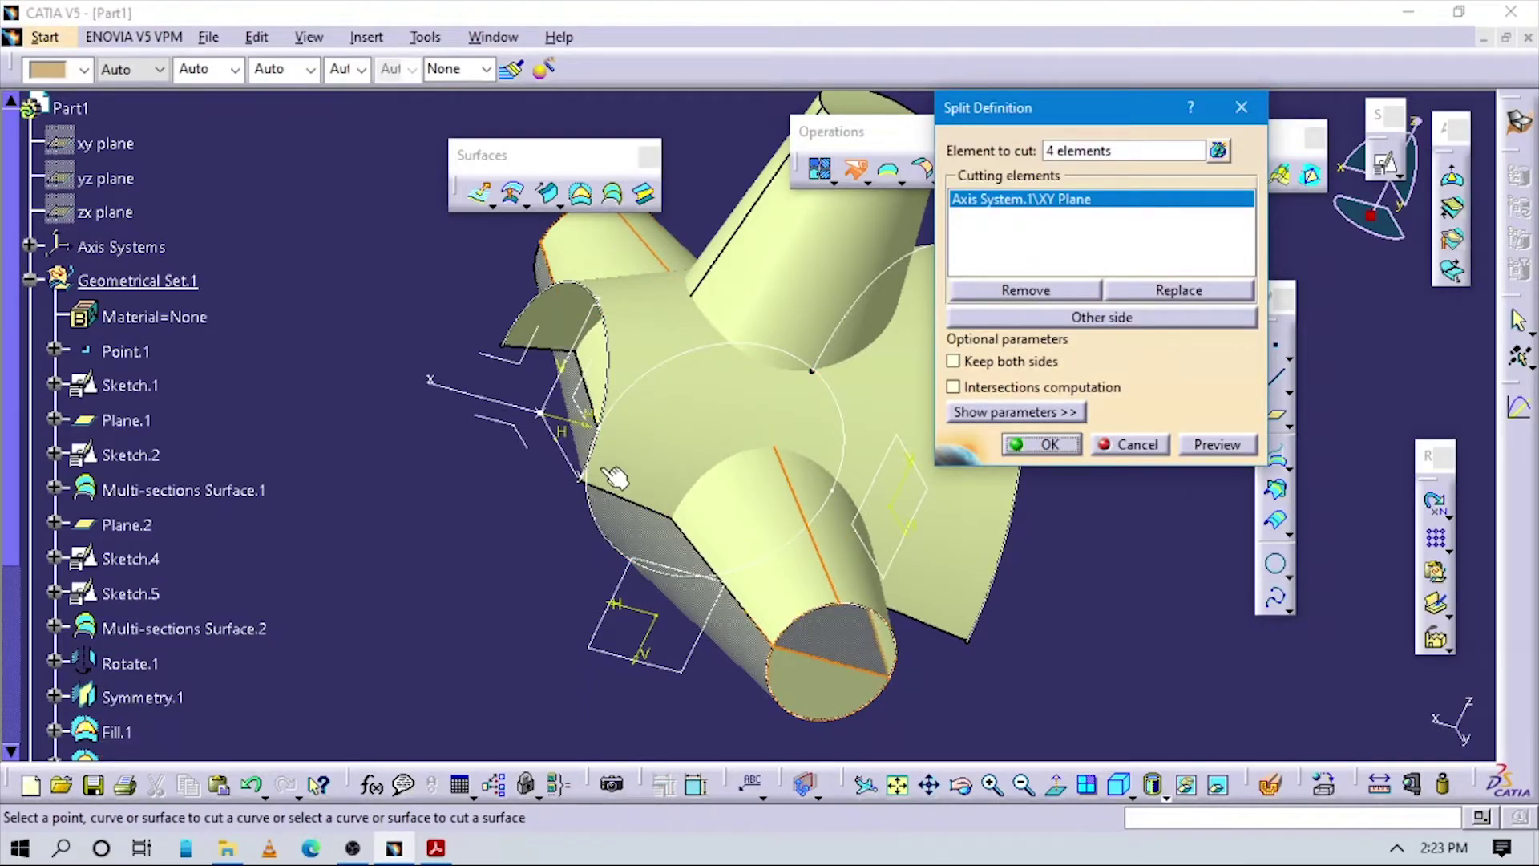
mouse_move(620, 404)
middle_mouse_down()
mouse_move(656, 334)
mouse_move(770, 457)
mouse_move(772, 399)
mouse_move(814, 527)
middle_mouse_up()
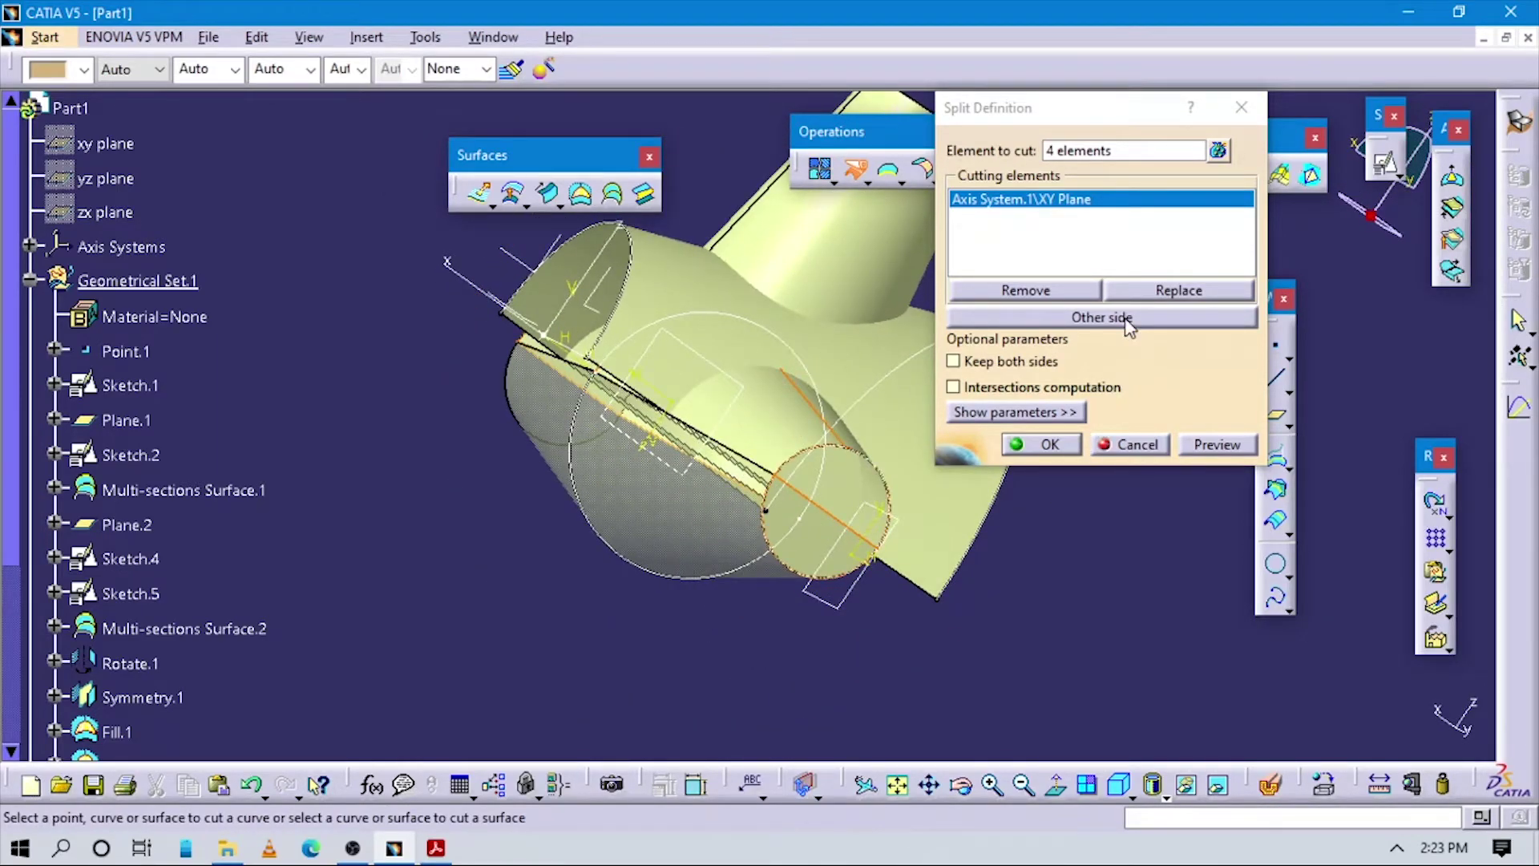
middle_click_drag(977, 529, 927, 416)
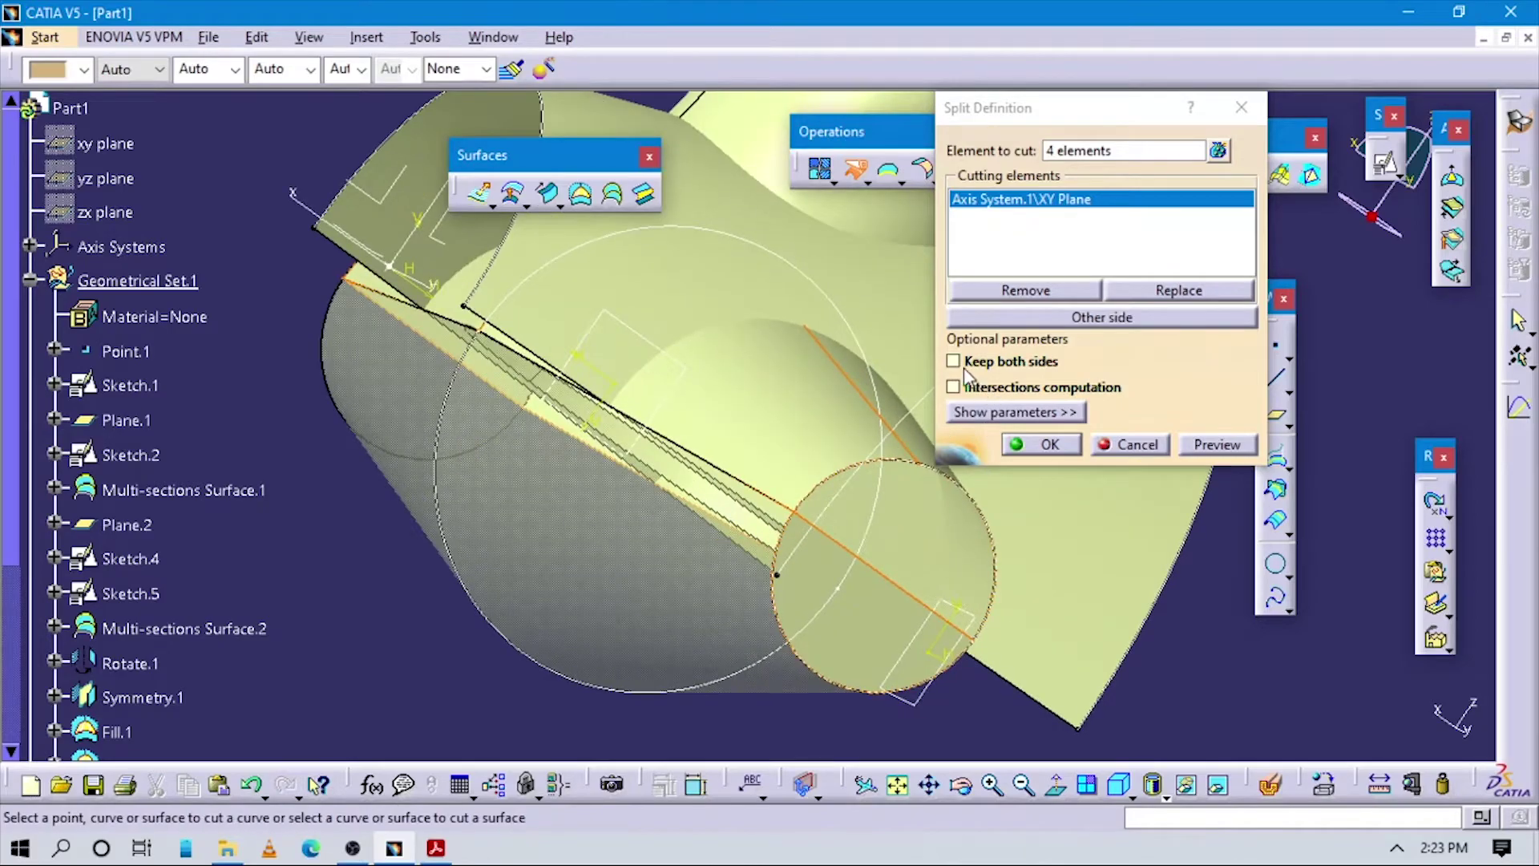
left_click(955, 362)
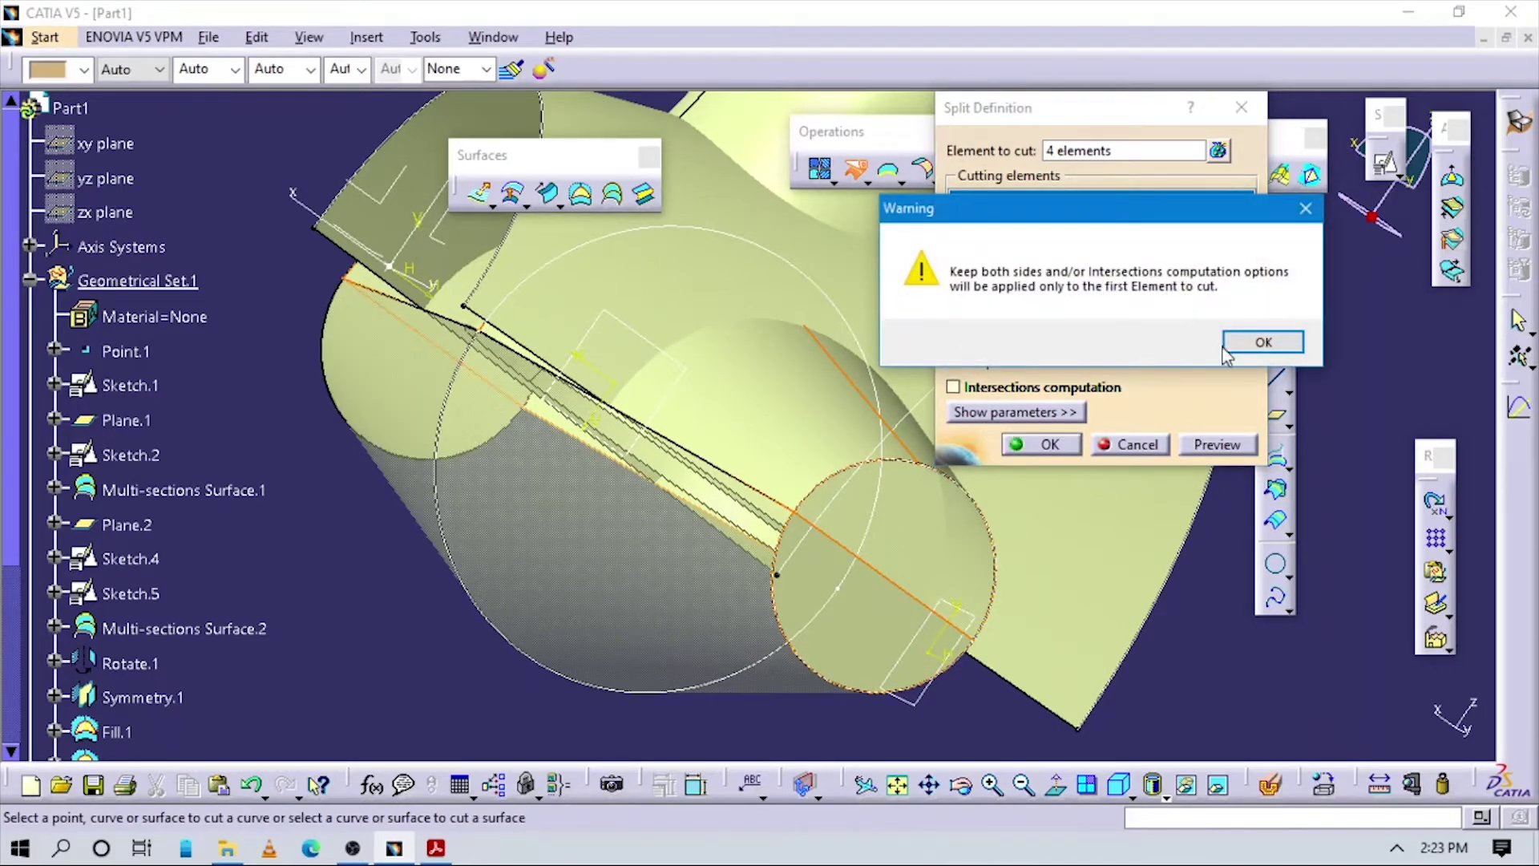
left_click(1226, 346)
left_click(1244, 113)
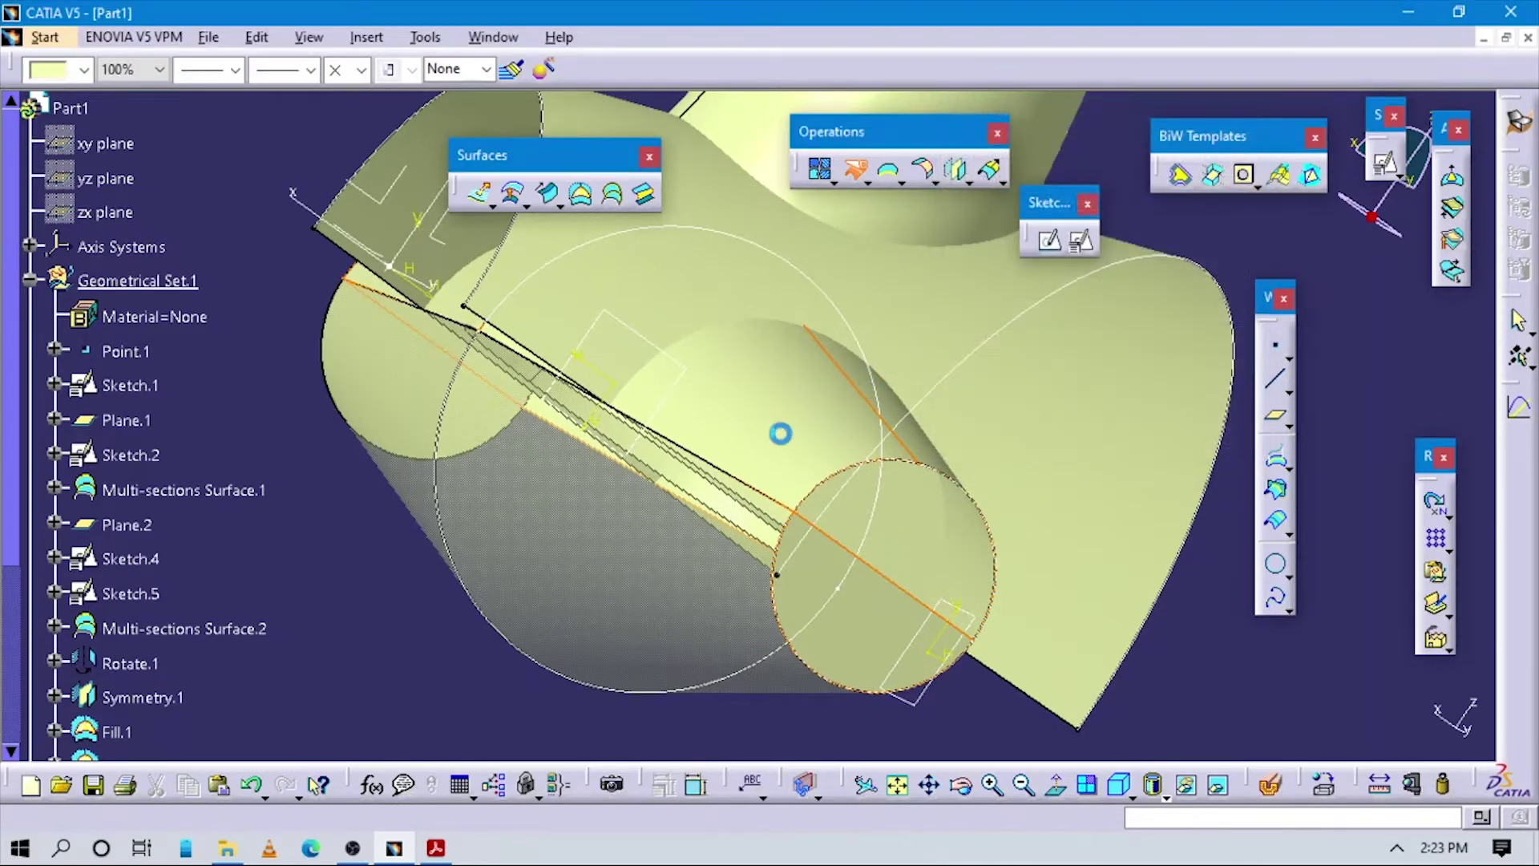
middle_click_drag(698, 457, 886, 502)
left_click(714, 659)
left_click(714, 659)
Step: Join the original side projection (Multi-sections Surface.2) with its end fill (Fill.1), using a merging distance of 0.001 mm
left_click(937, 512)
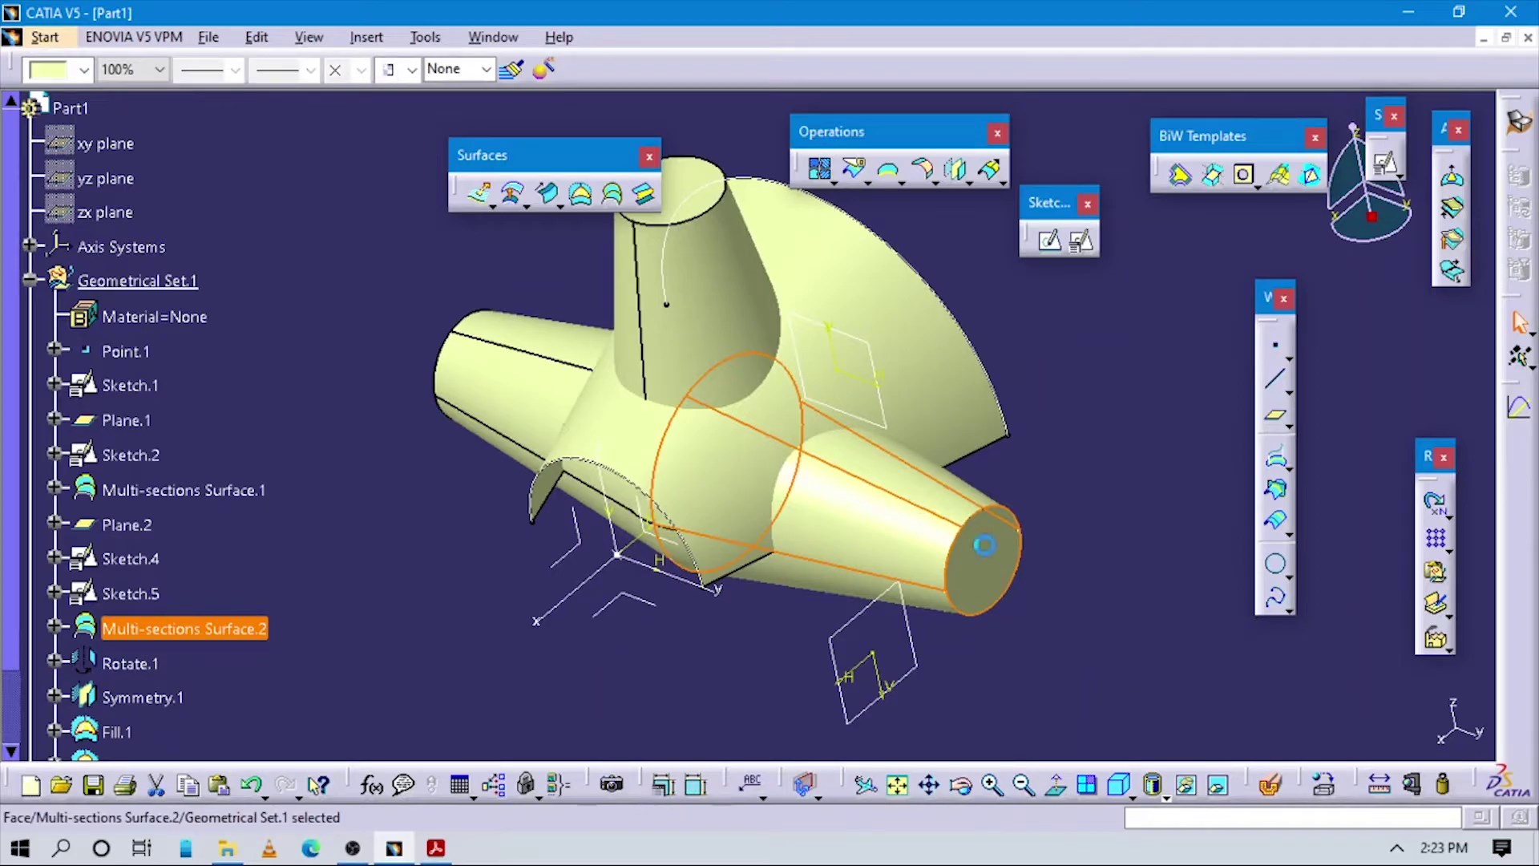
left_click(1072, 618)
middle_click_drag(729, 509, 1012, 545)
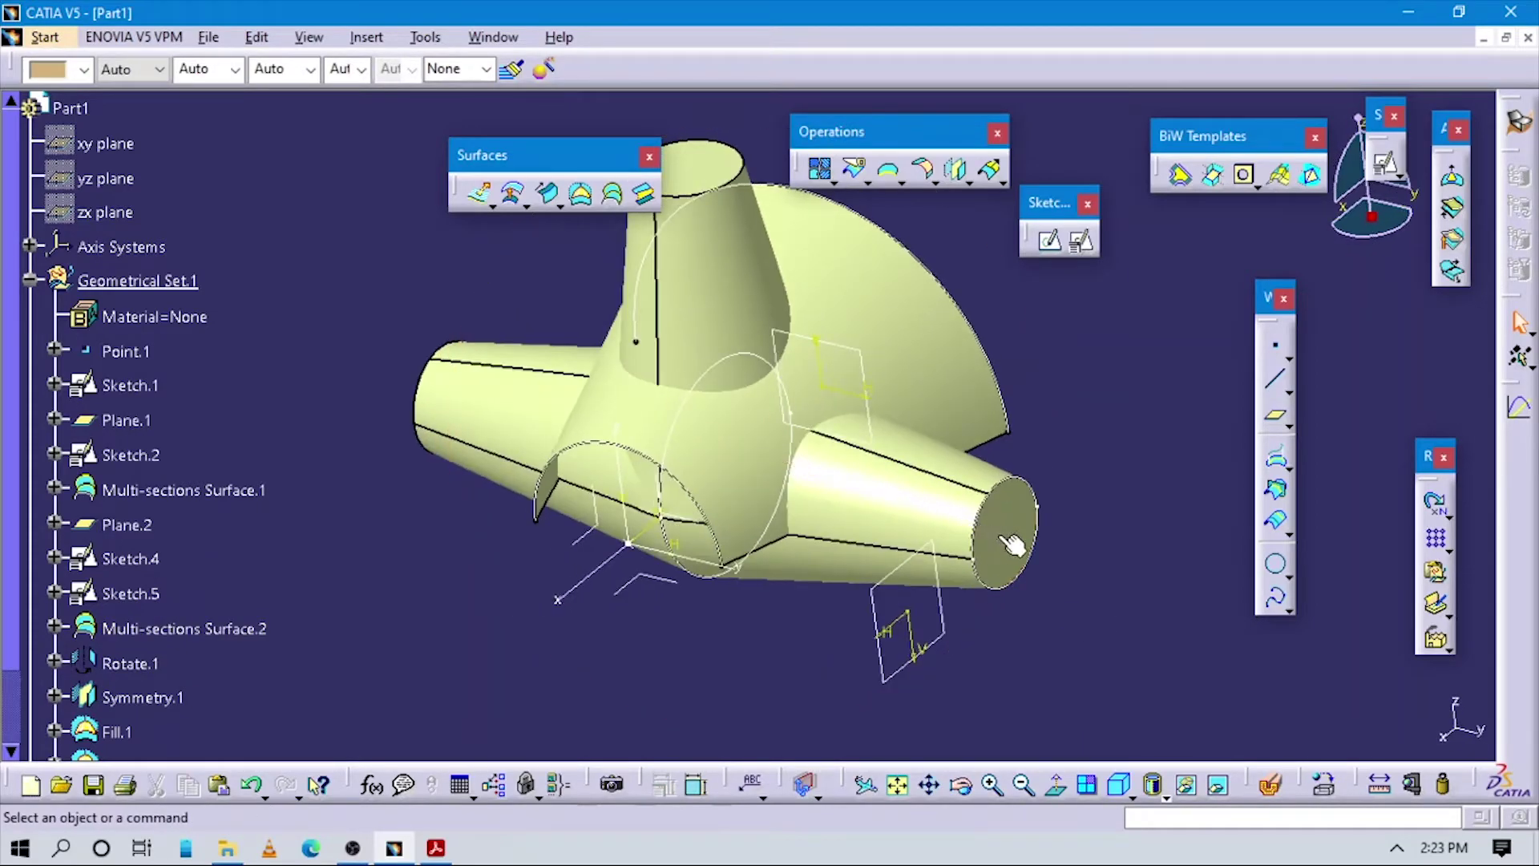
left_click(1011, 545)
left_click(917, 499, "ctrl")
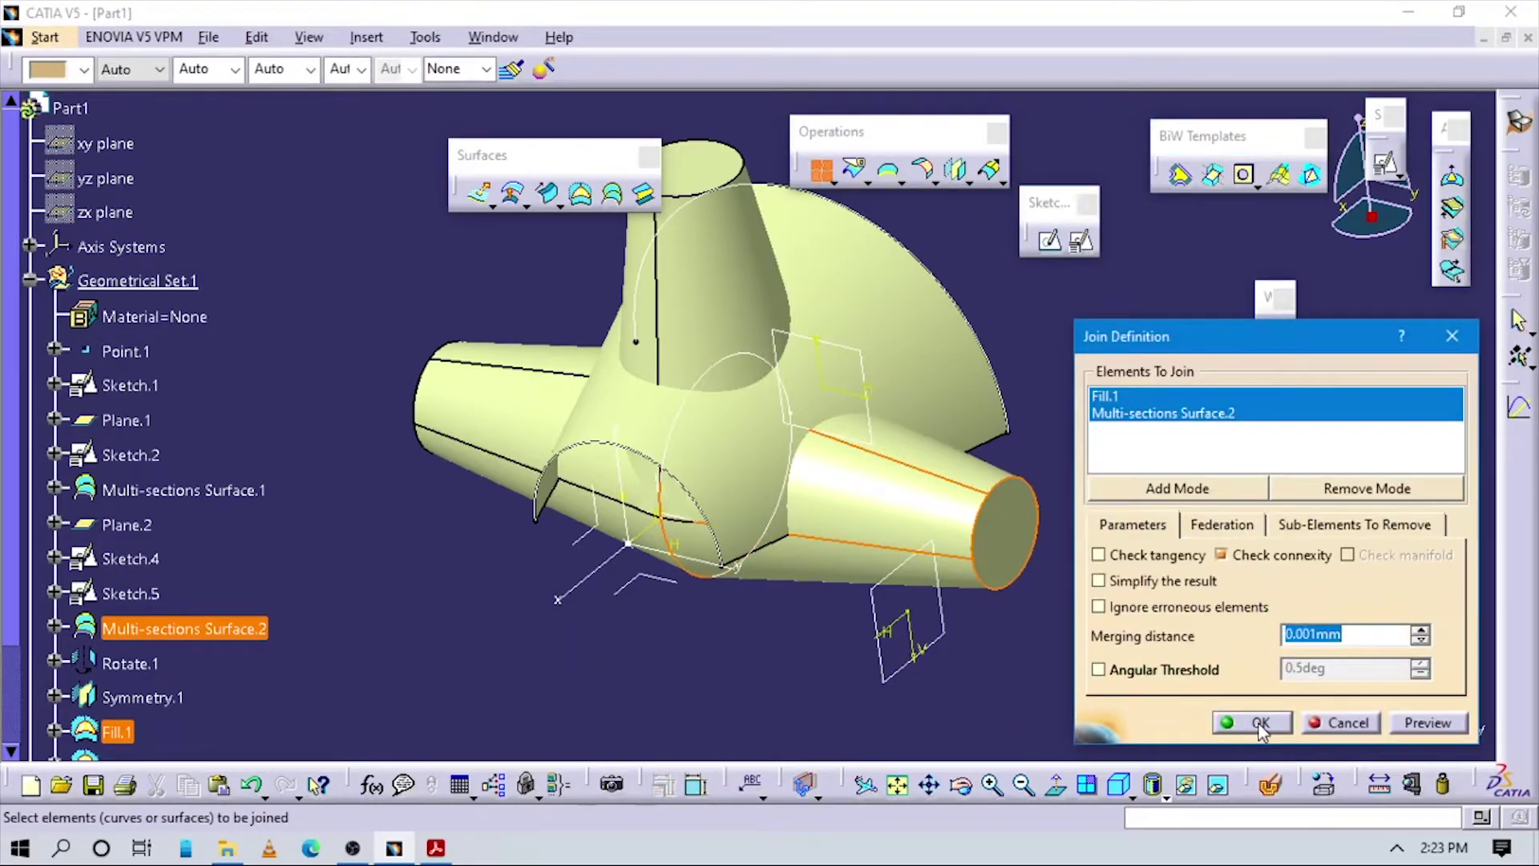
left_click(1261, 723)
Step: Join the mirrored side projection (Symmetry.1) with its end fill (Fill.2)
middle_click_drag(811, 437, 471, 386)
left_click(465, 380)
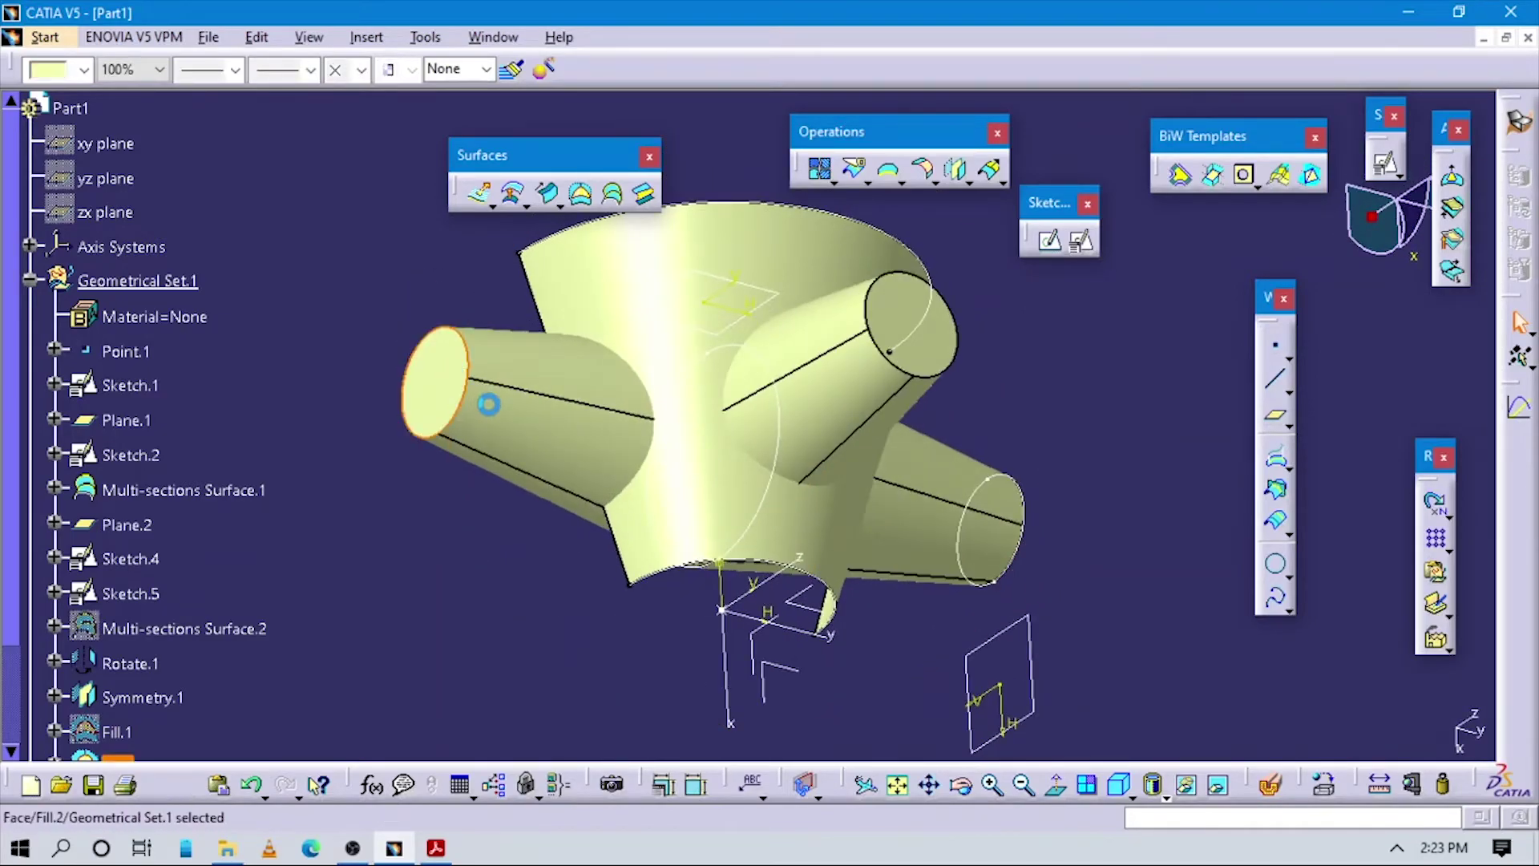
left_click(544, 417, "ctrl")
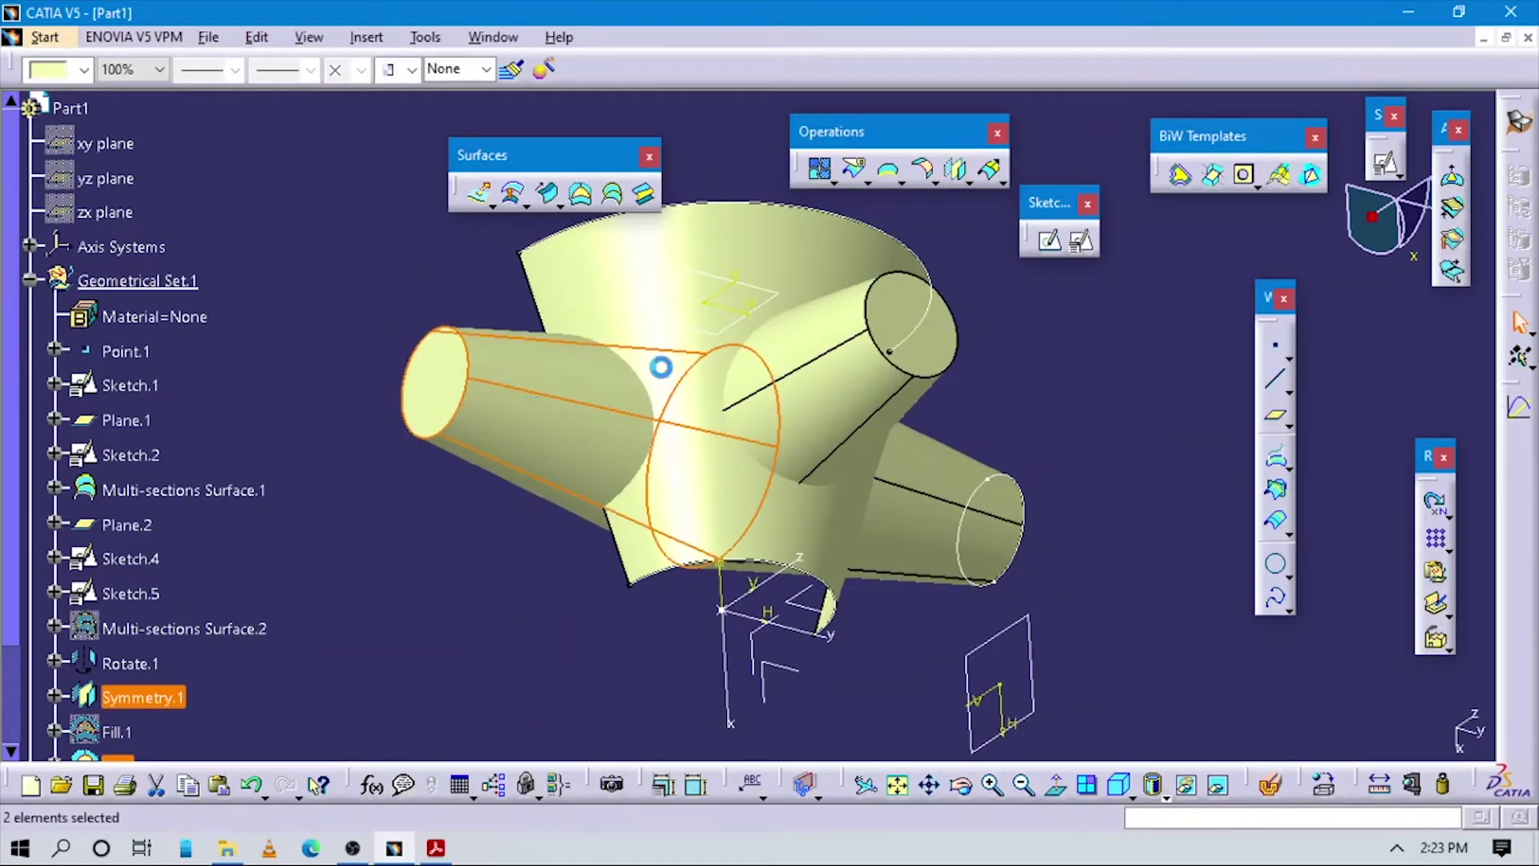
left_click(817, 175)
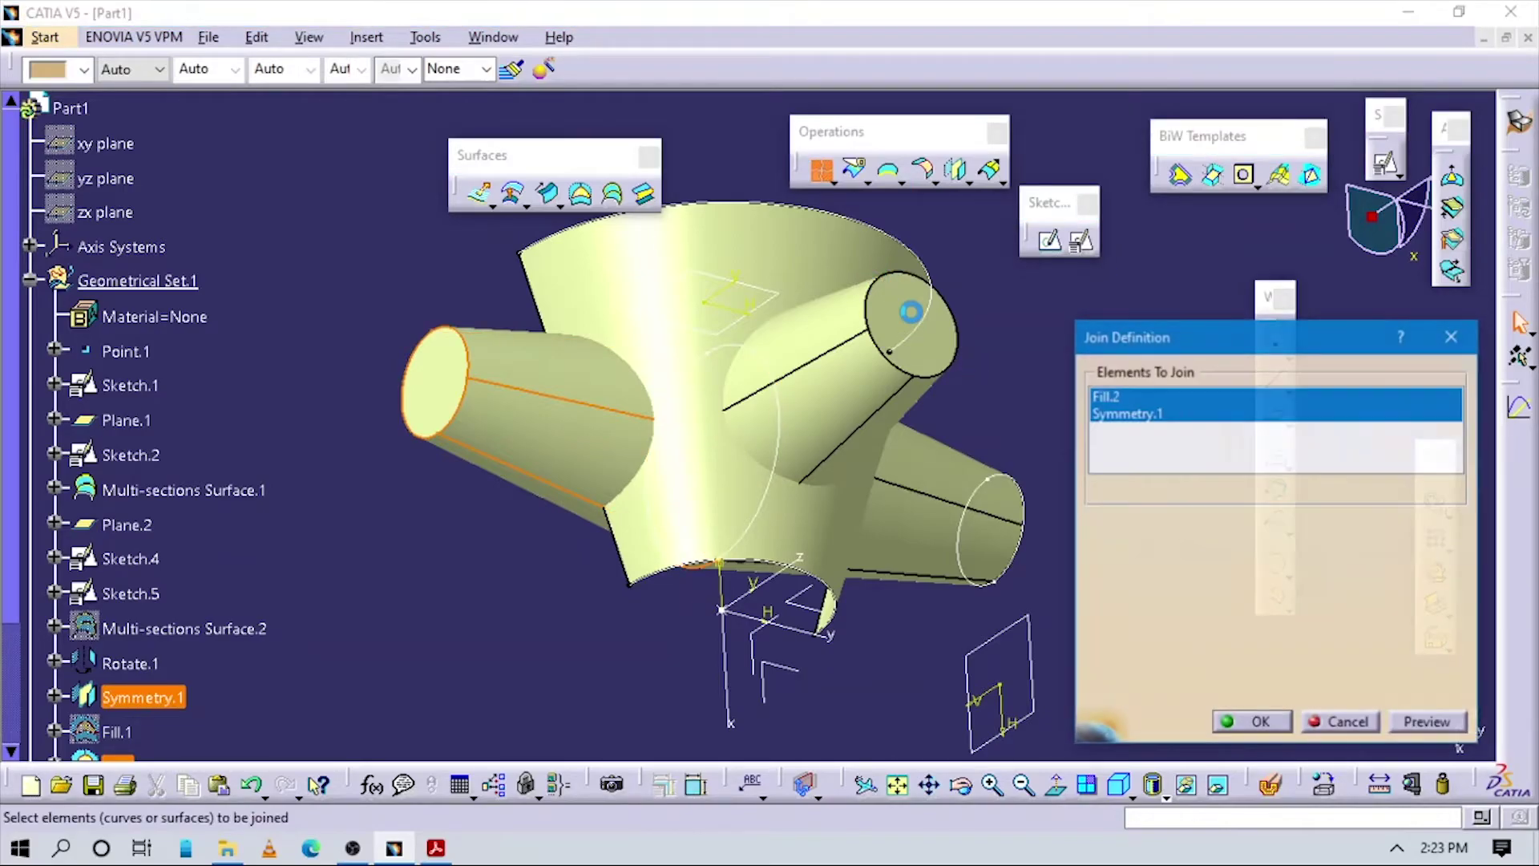
left_click(1258, 723)
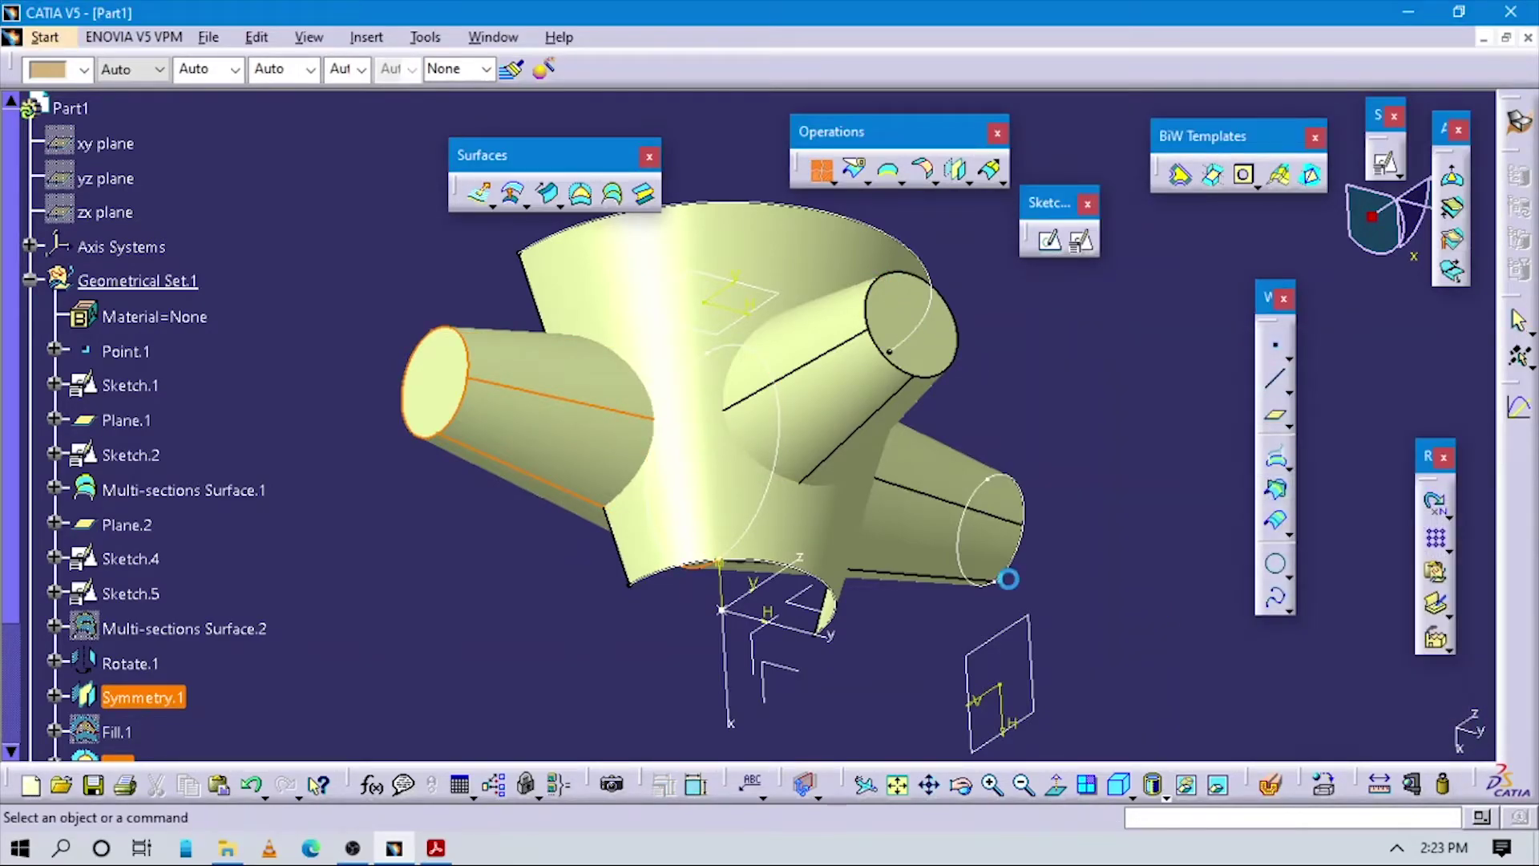
Step: Split the two joined side projections together with the axis system's XY plane, keeping their upper halves
middle_click_drag(1008, 579, 750, 485)
left_click(904, 550)
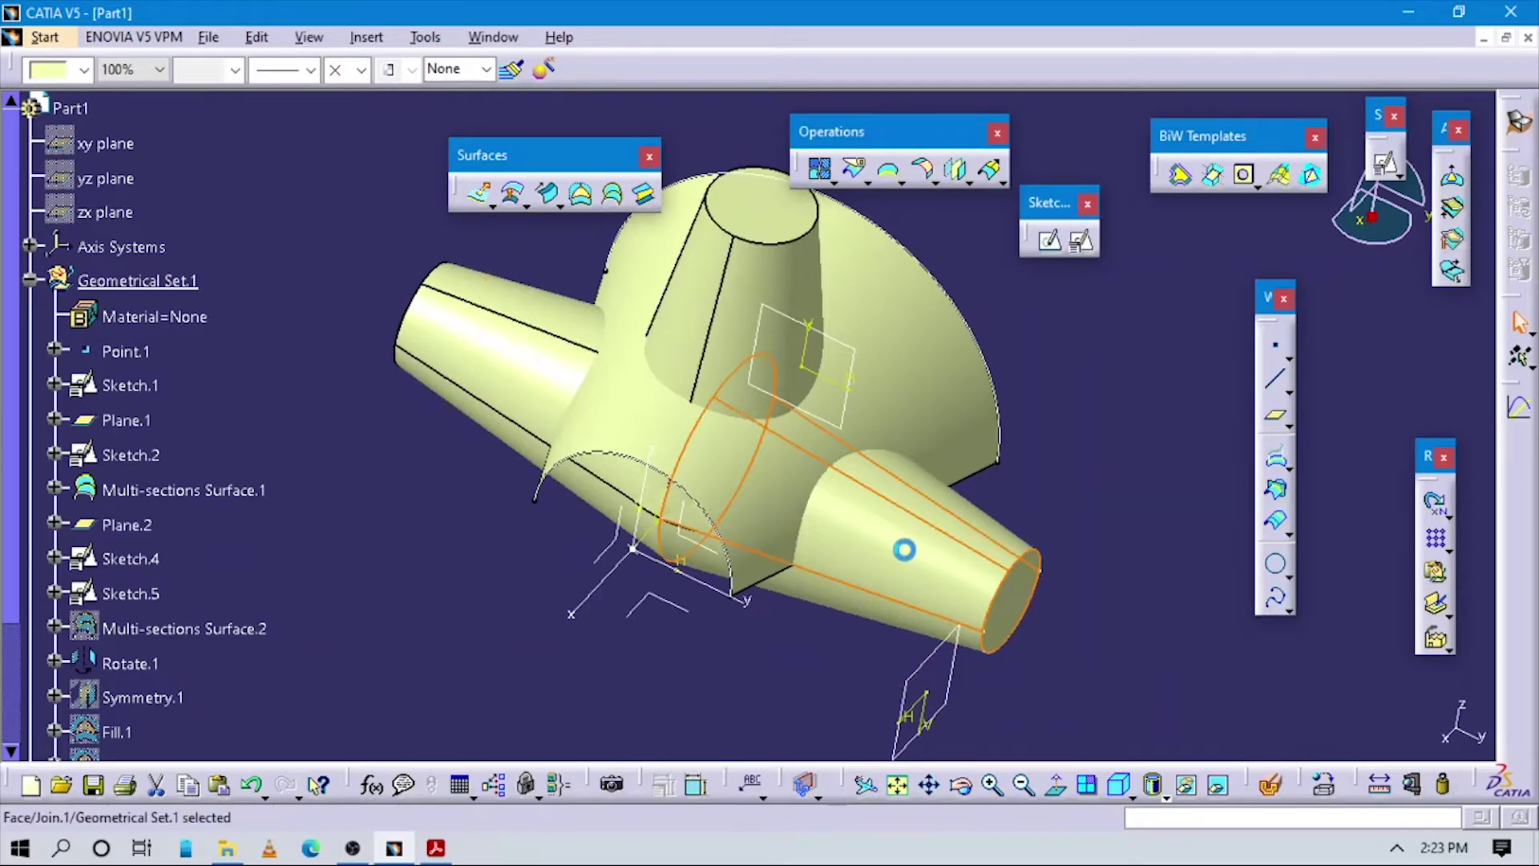
left_click(574, 381, "ctrl")
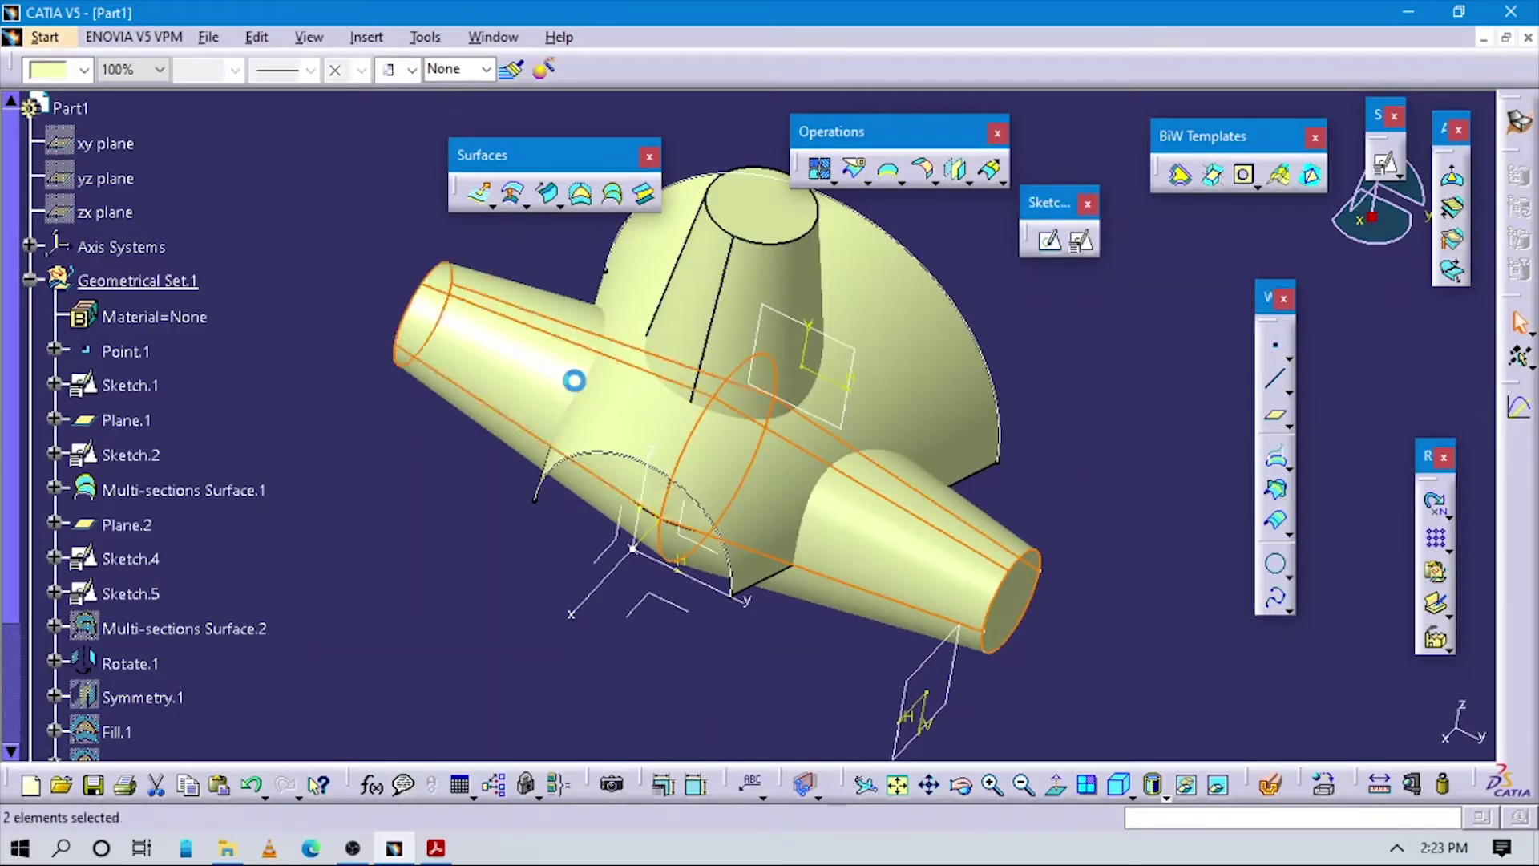
left_click(855, 180)
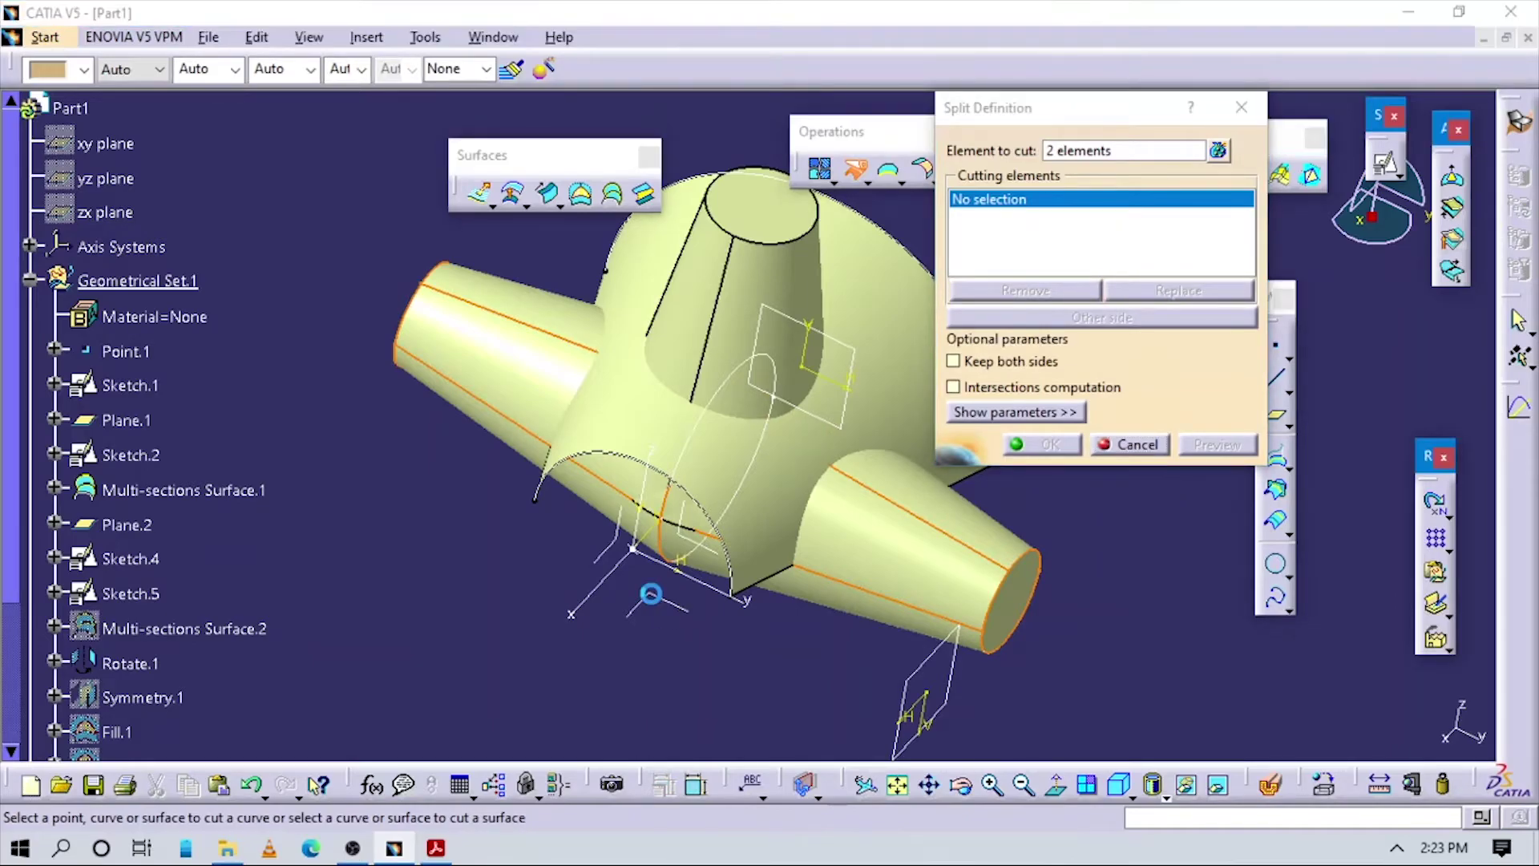
left_click(651, 593)
middle_click_drag(610, 407, 964, 479)
left_click(1040, 441)
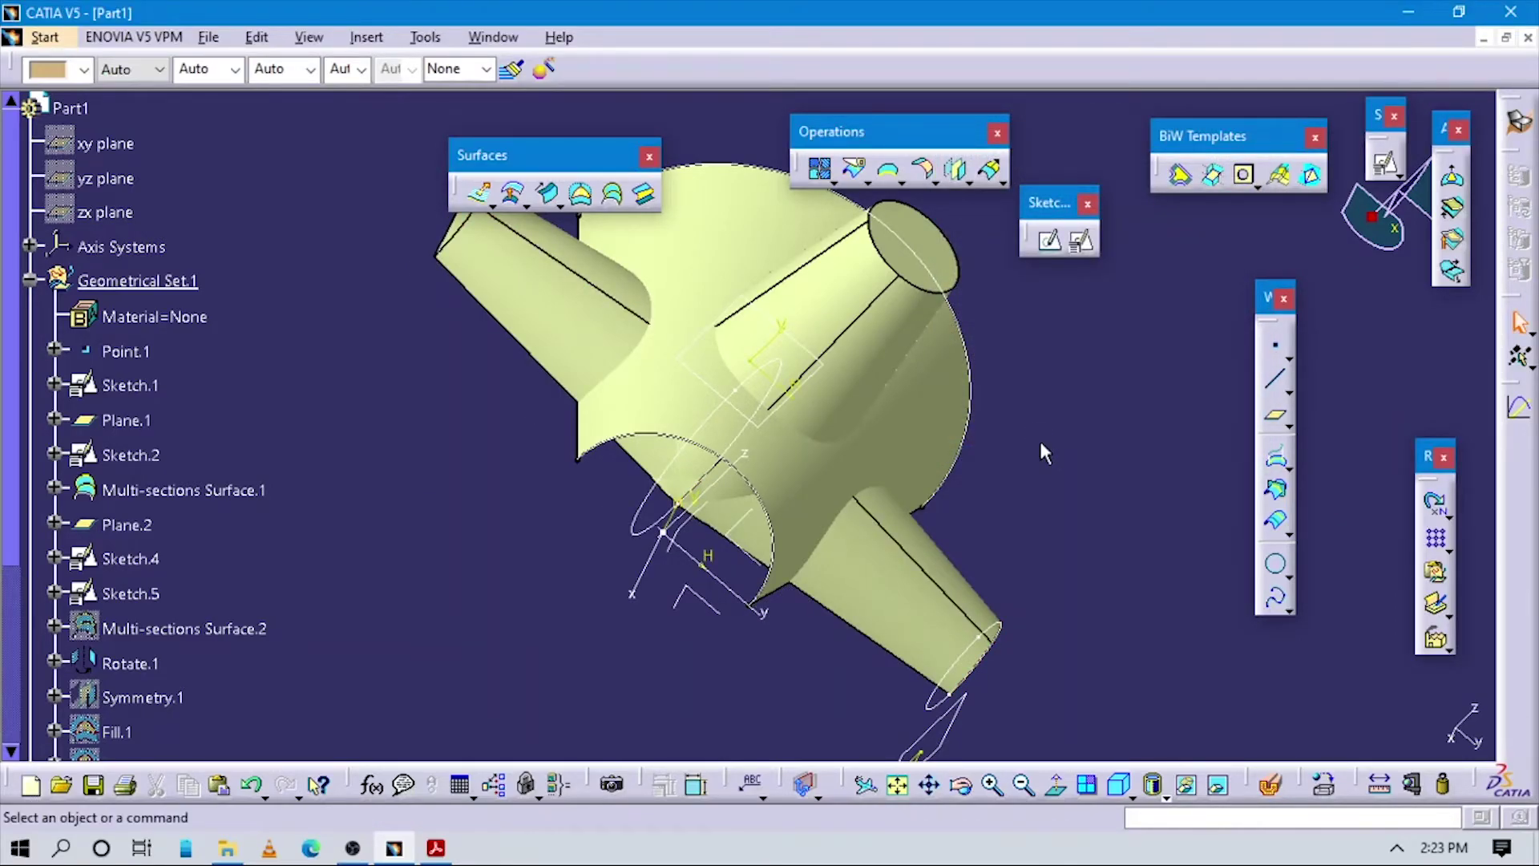
Step: Trim the upright projection (Rotate.1) and the main body (Multi-sections Surface.1) in Standard mode, adjusting which side of each element is kept
middle_click_drag(1040, 467, 914, 577)
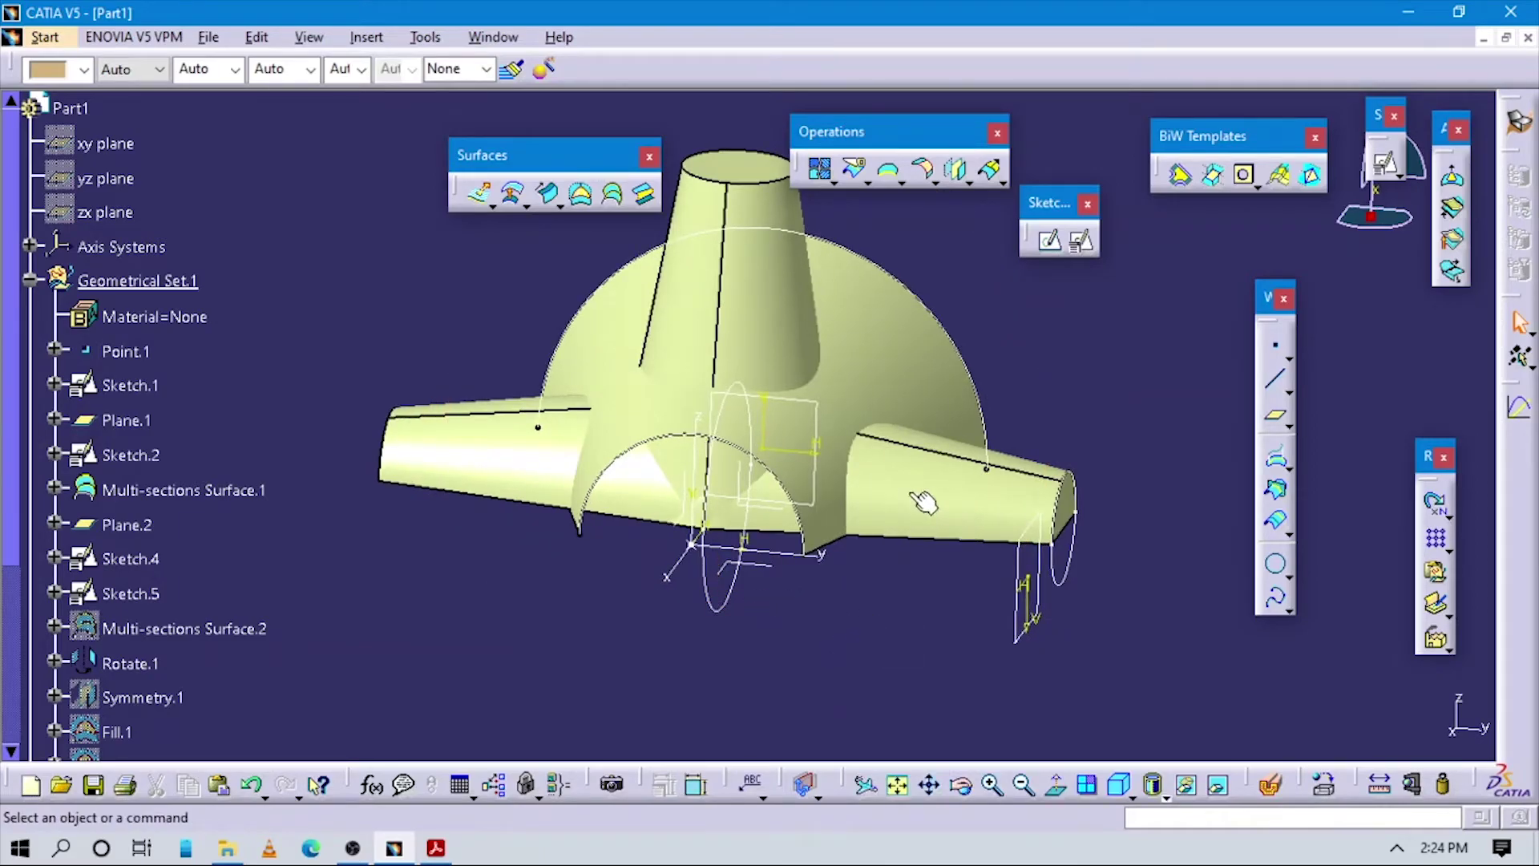
middle_click_drag(890, 430, 954, 440)
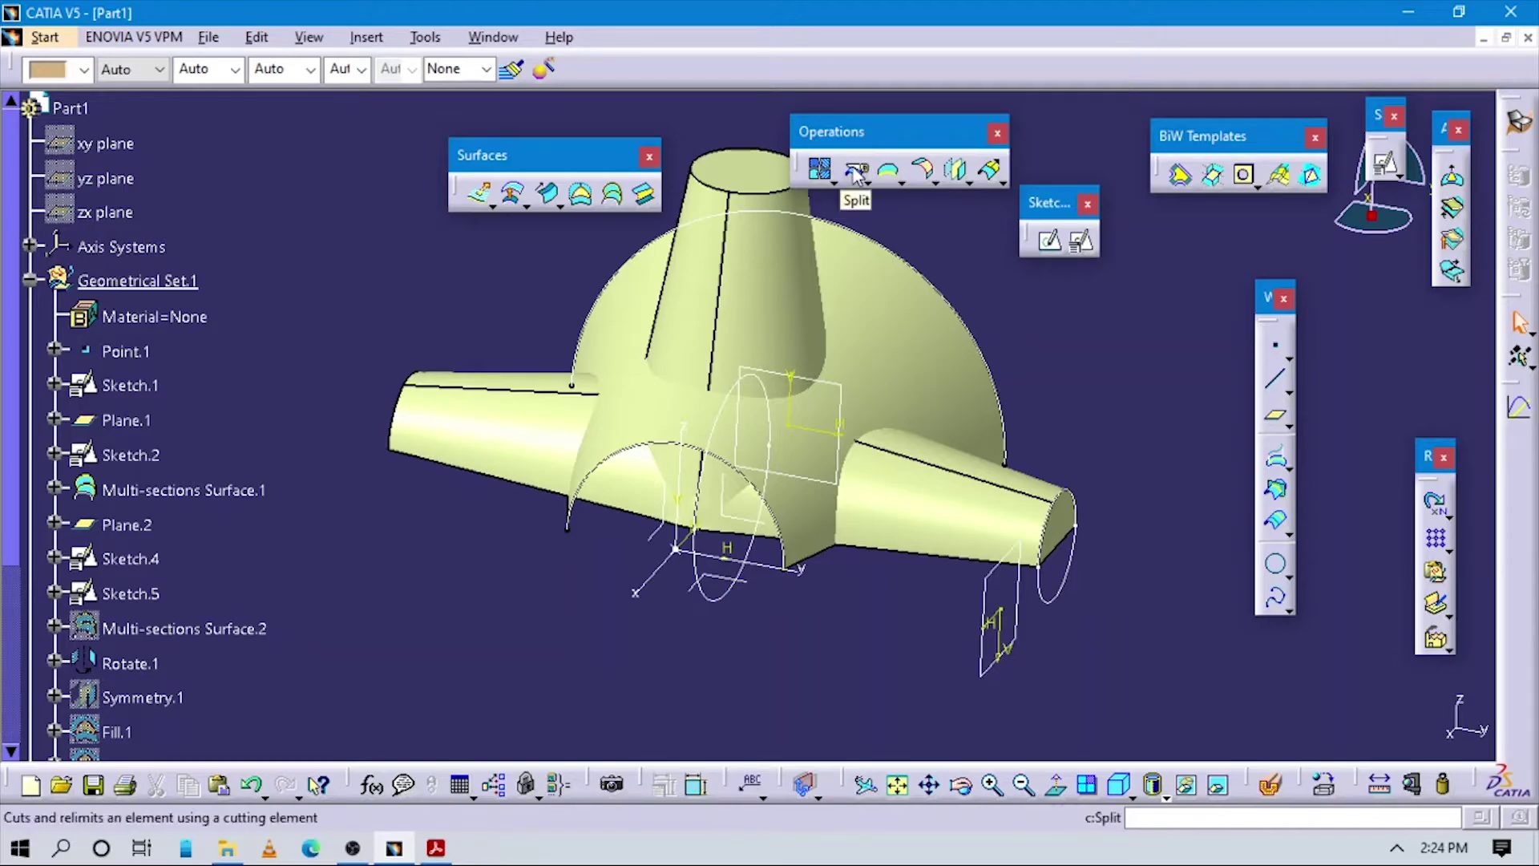
left_click(782, 285)
left_click(527, 422, "ctrl")
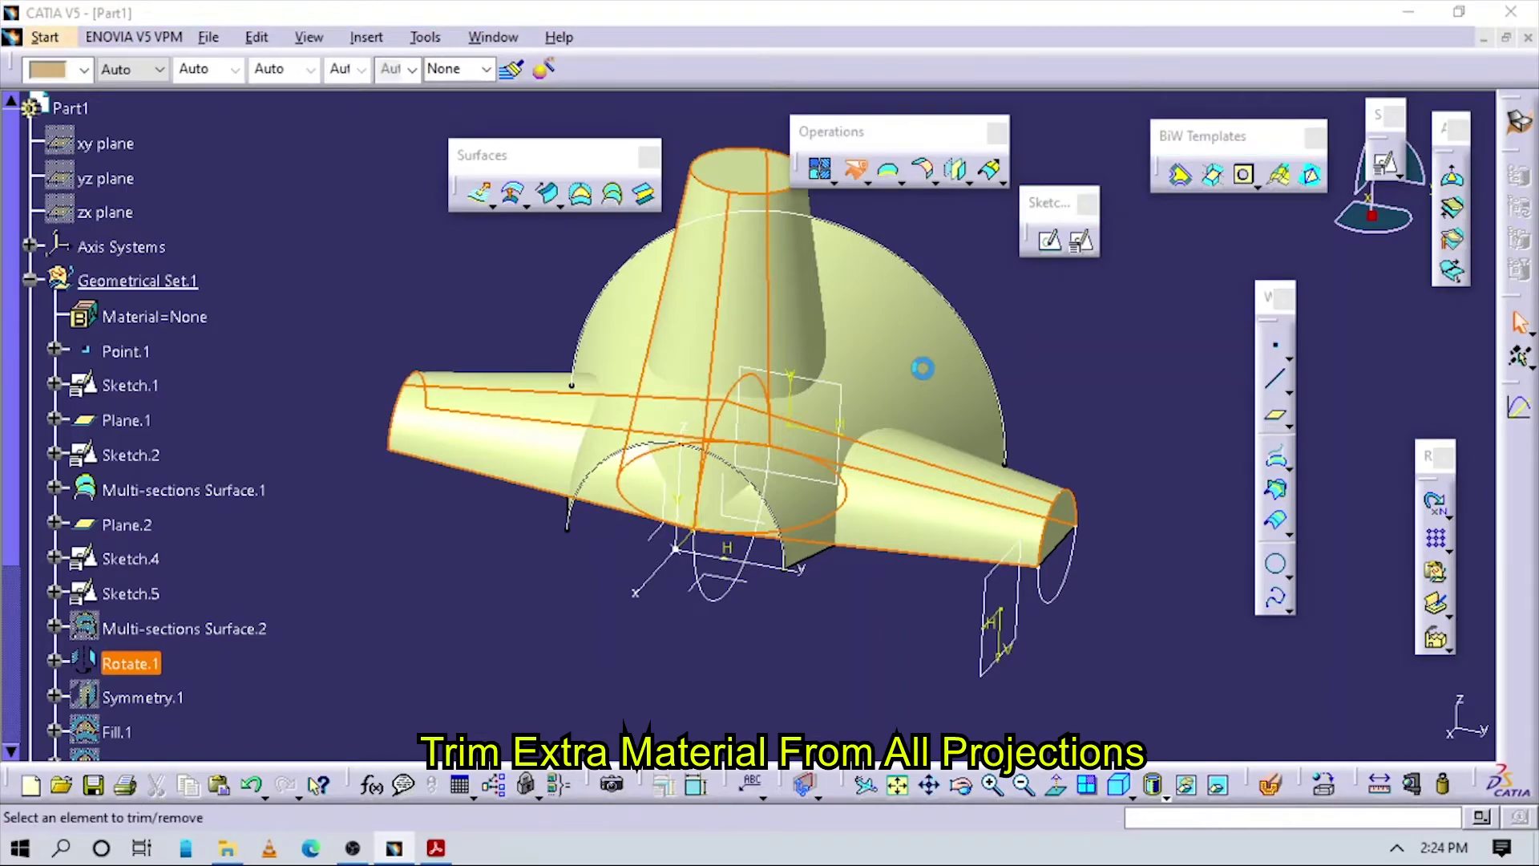
left_click(917, 337)
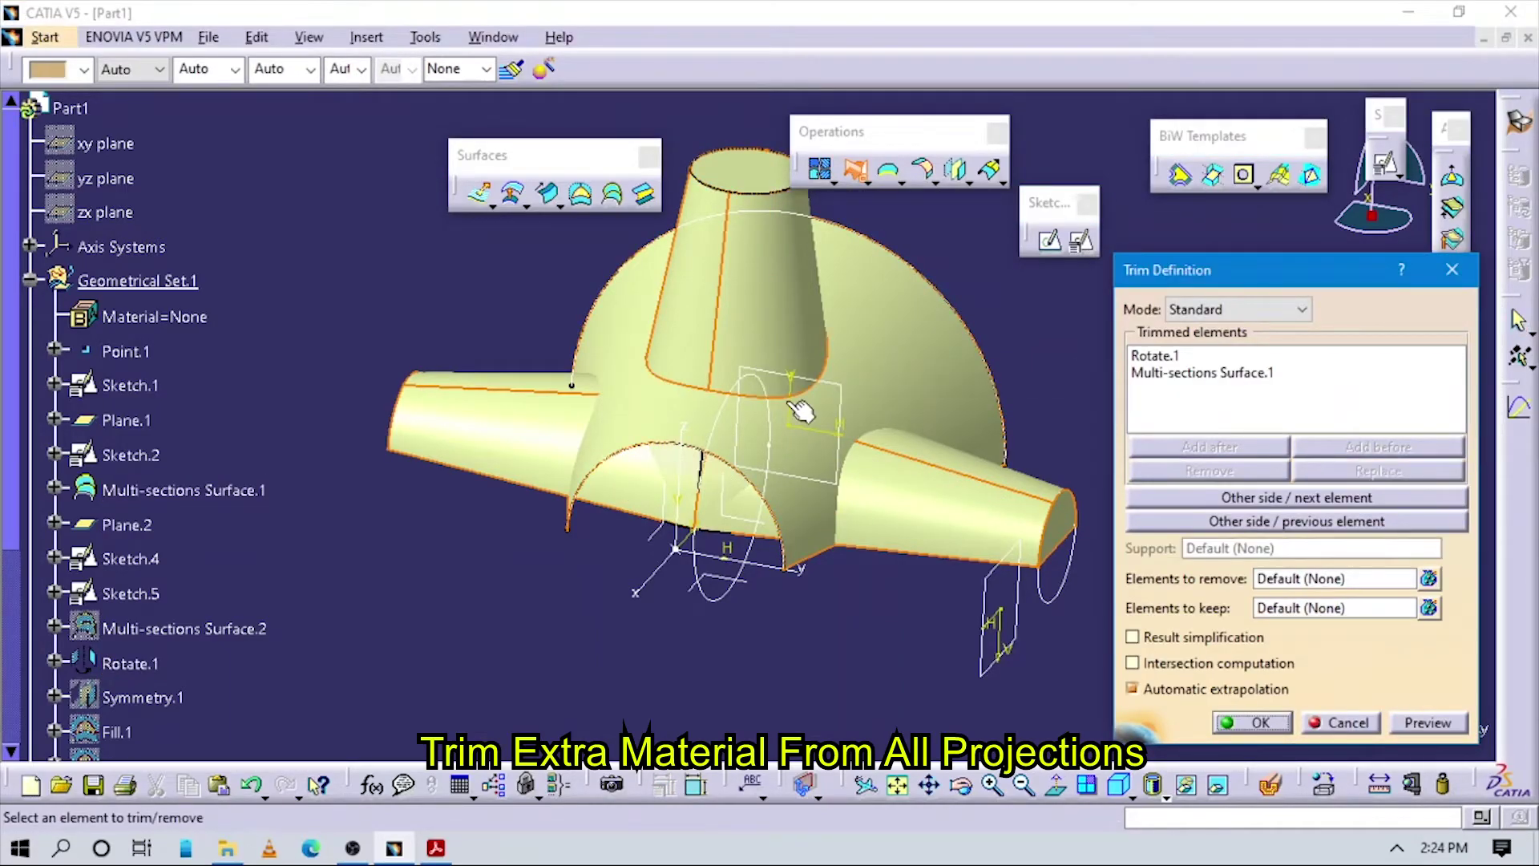
middle_click_drag(695, 471, 742, 316)
left_click(1199, 497)
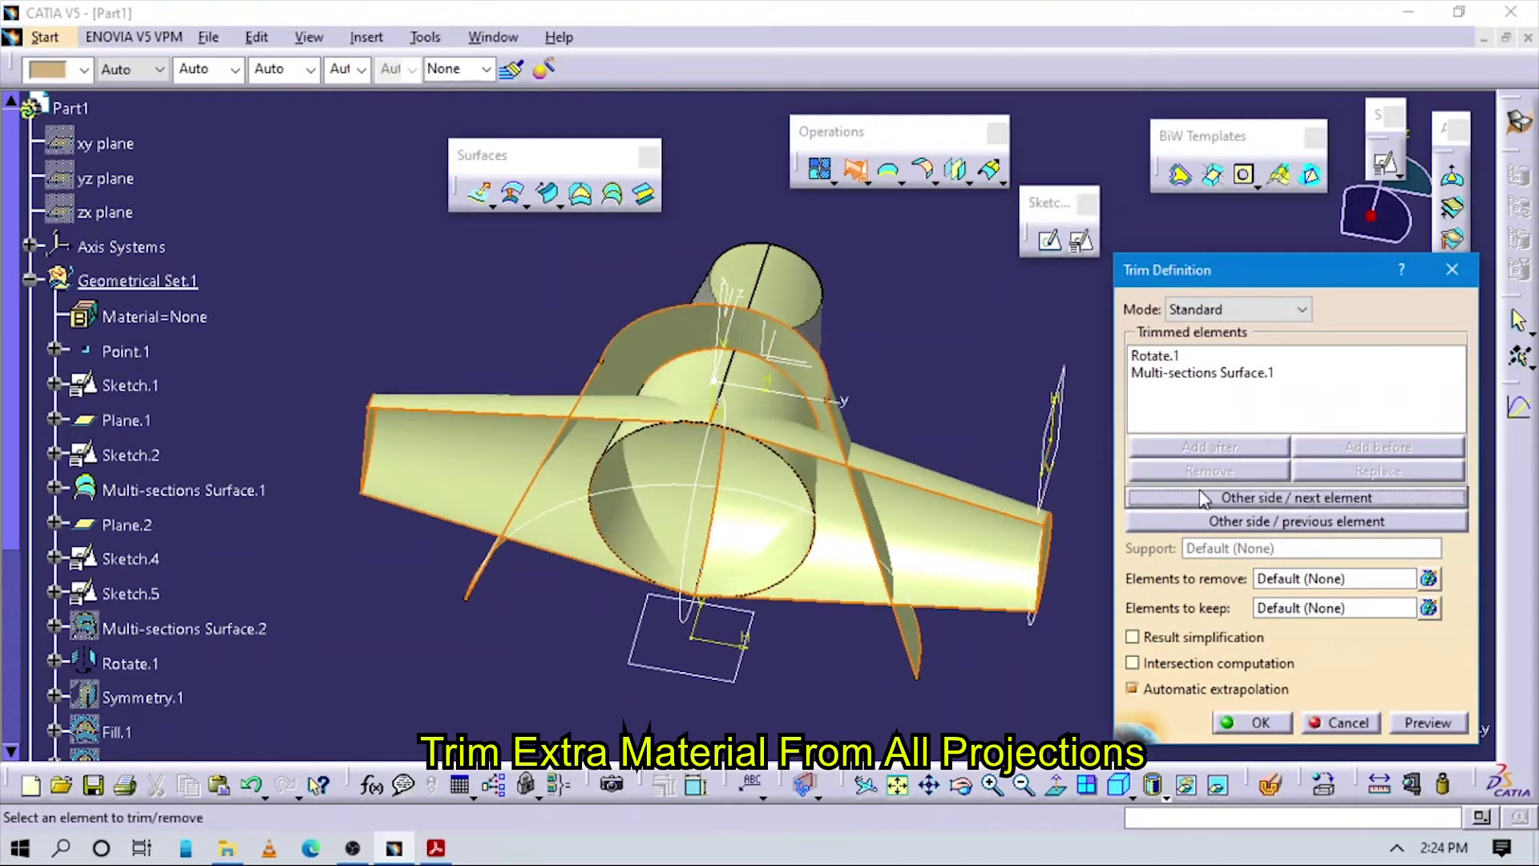
middle_click_drag(694, 488, 654, 525)
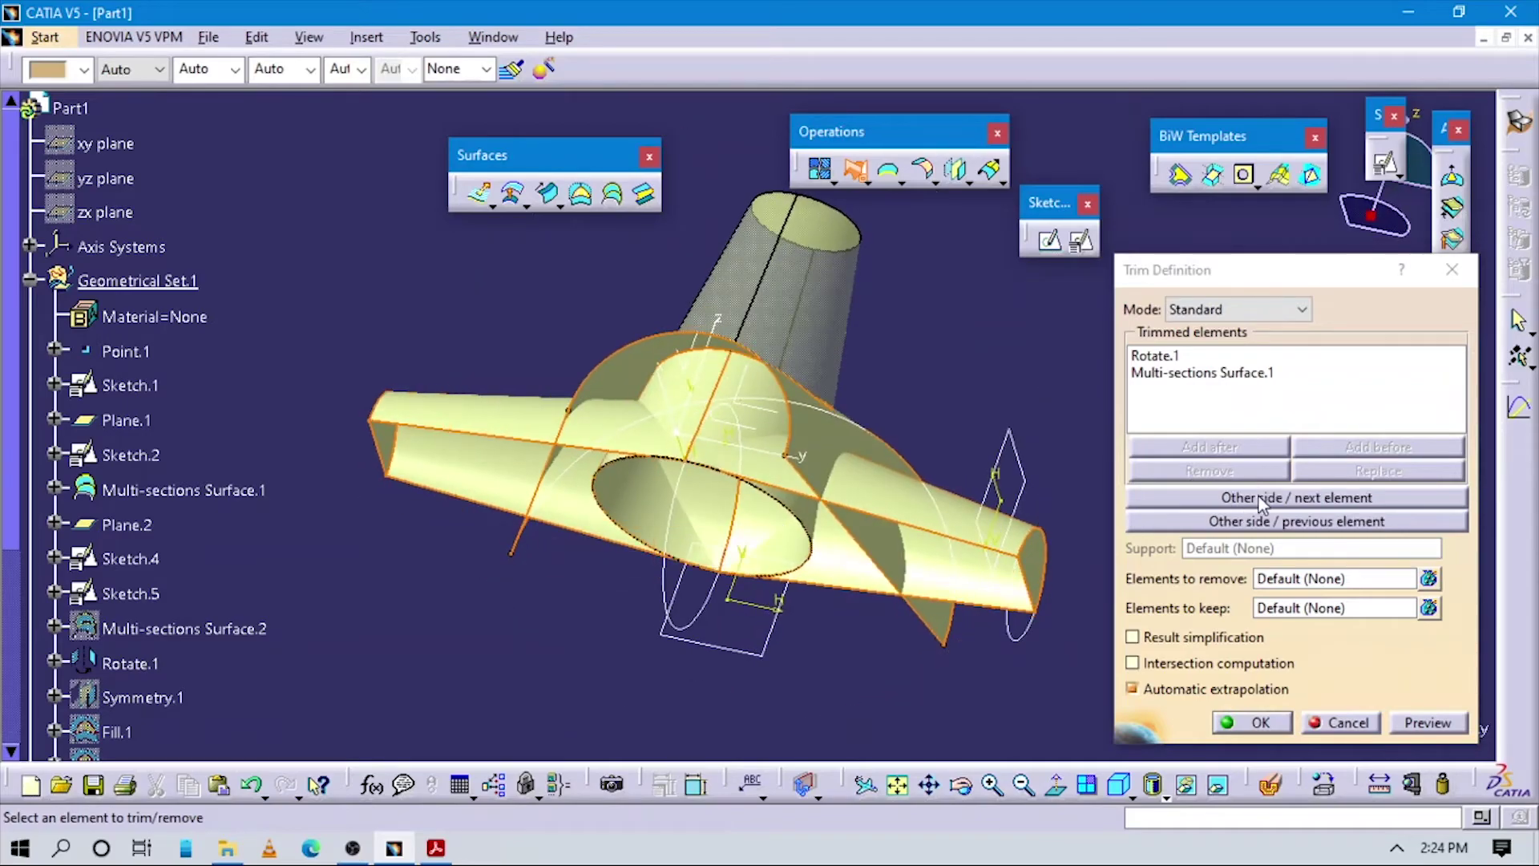
left_click(1263, 498)
left_click(1273, 524)
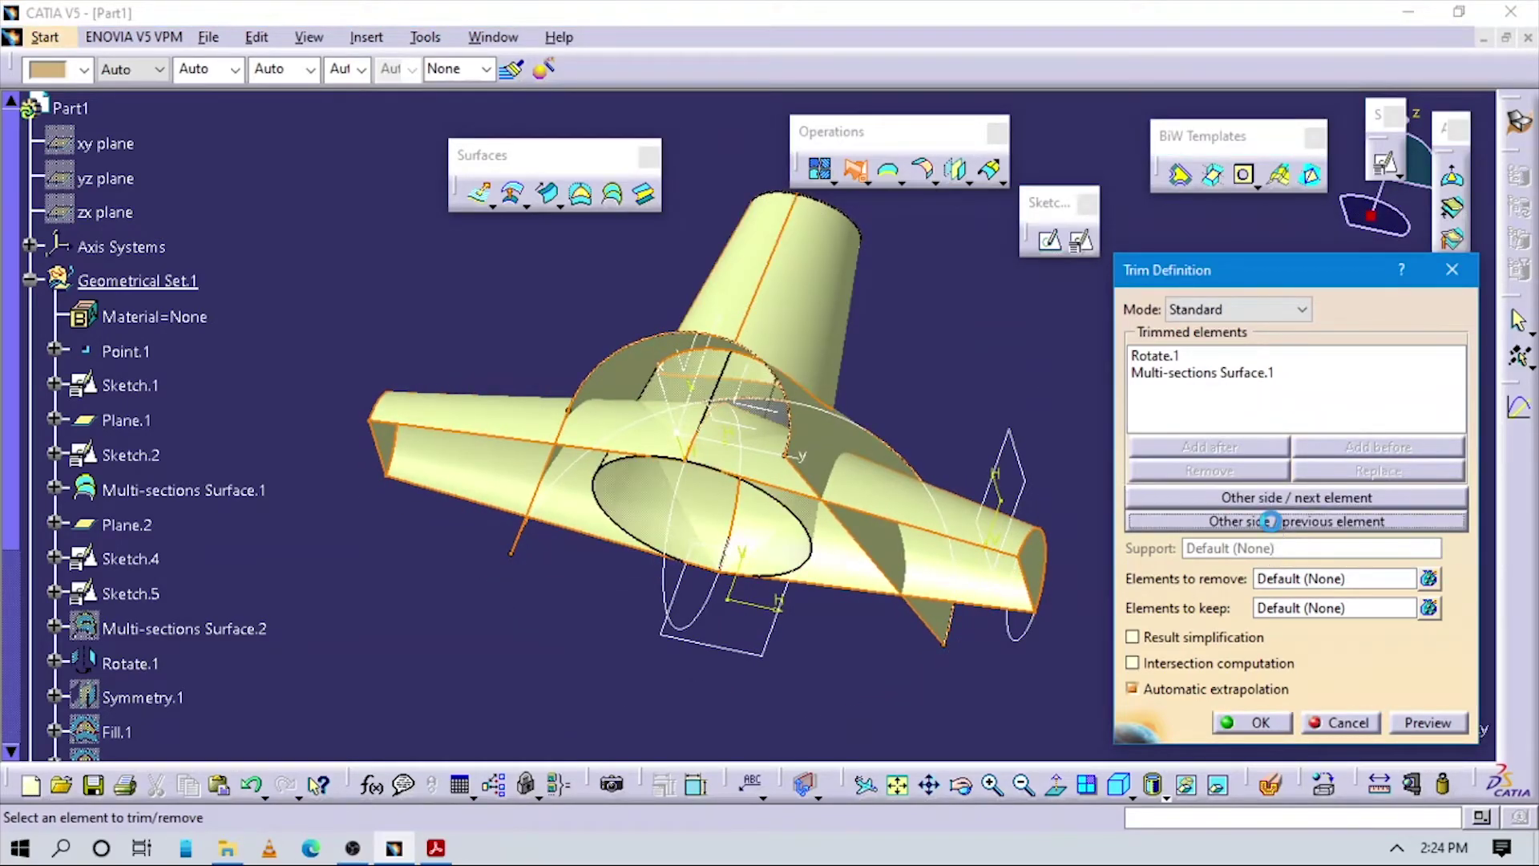
left_click(1276, 523)
left_click(1428, 722)
left_click(1253, 722)
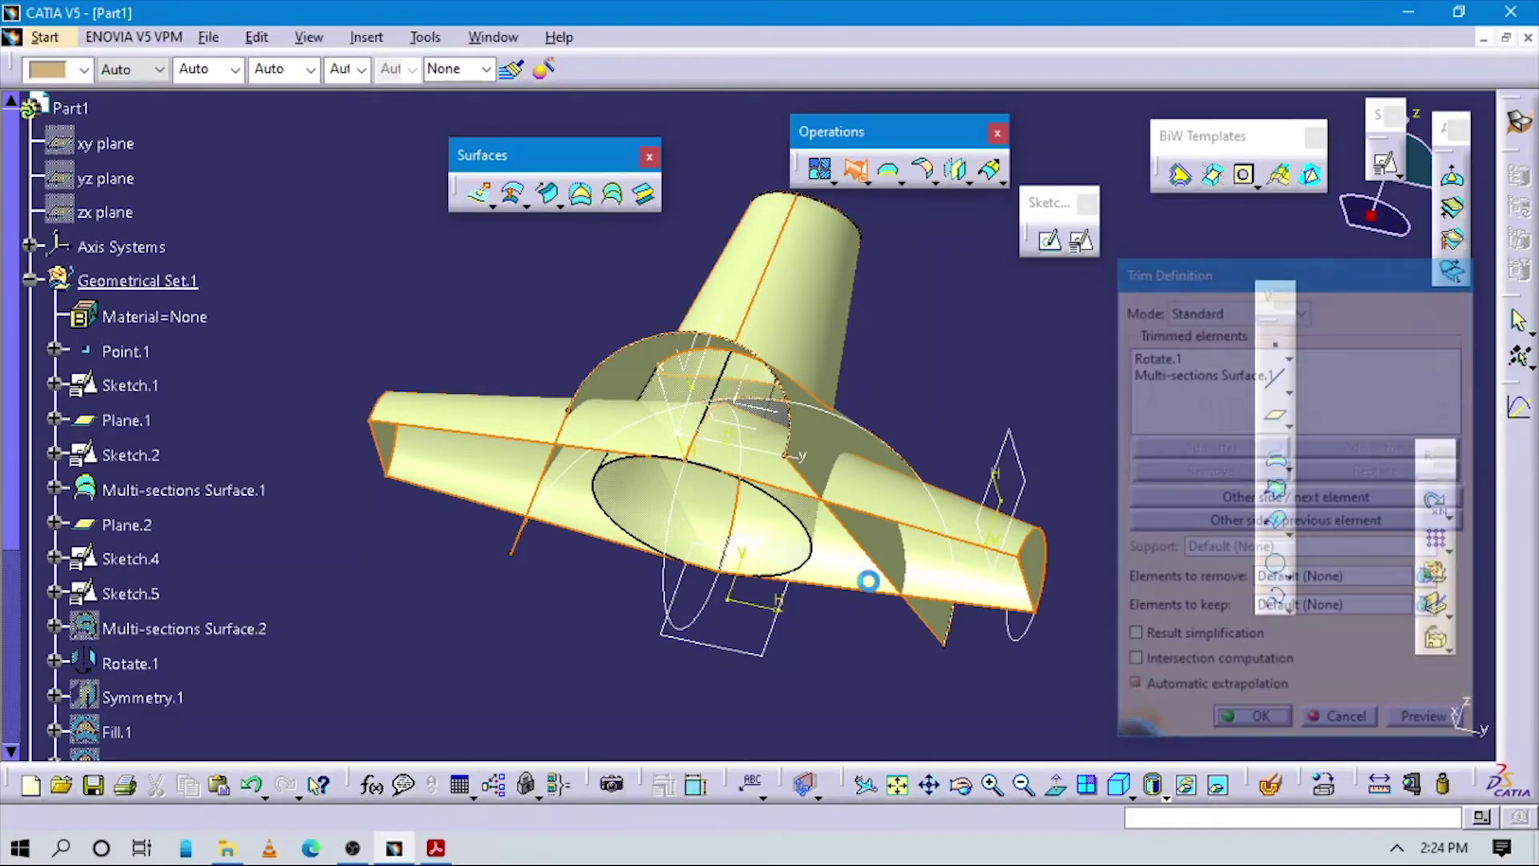
Step: Trim the first side projection (Split.2) with the trimmed body (Trim.1) in Standard mode, choosing the sides that drop the projection's inner portion
middle_click_drag(683, 532, 754, 432)
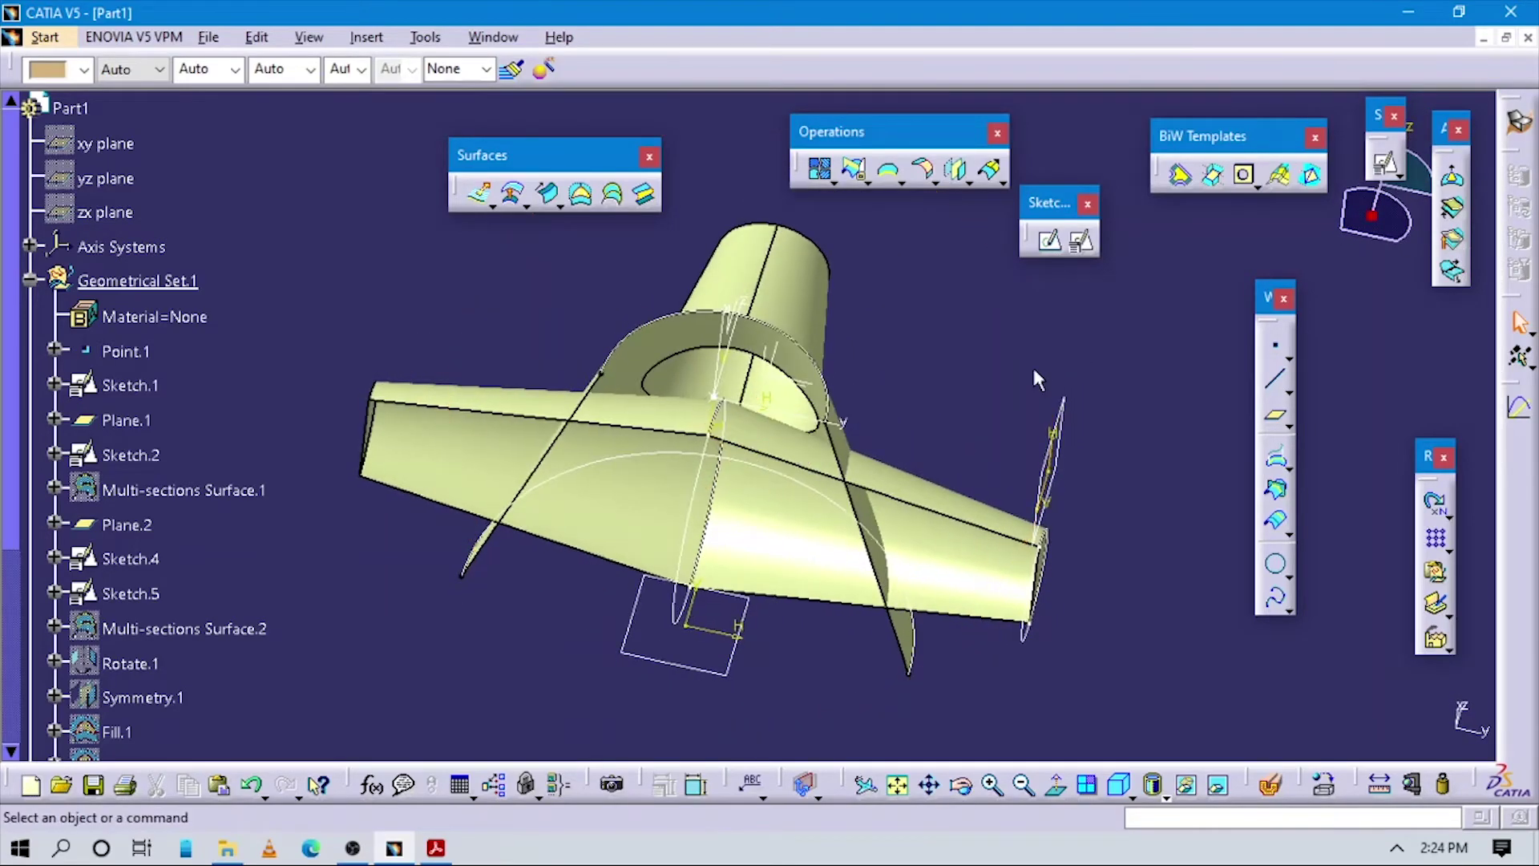
middle_click_drag(927, 355, 876, 421)
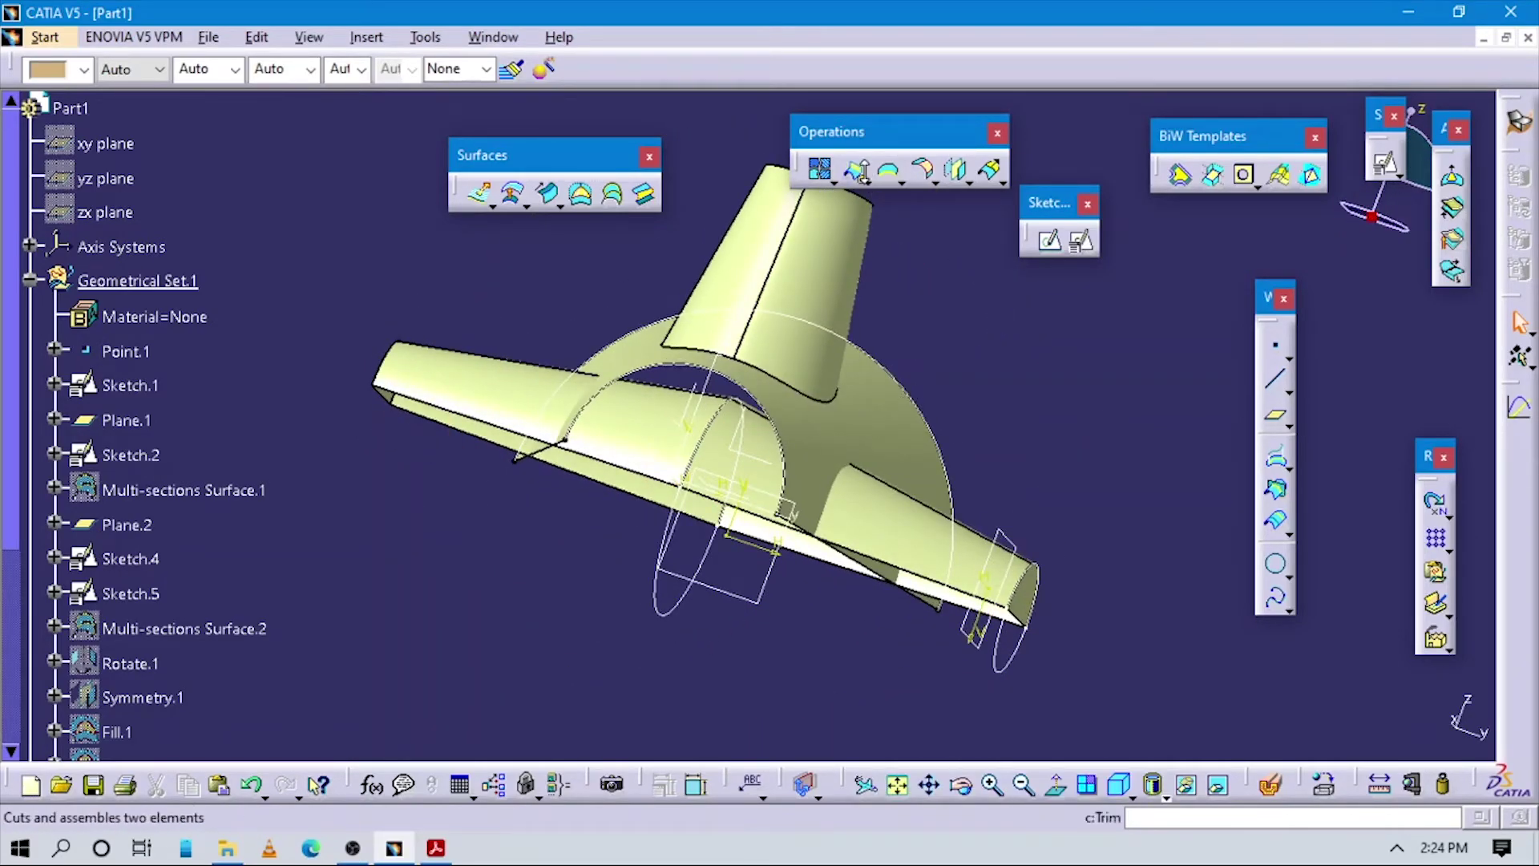
left_click(529, 395)
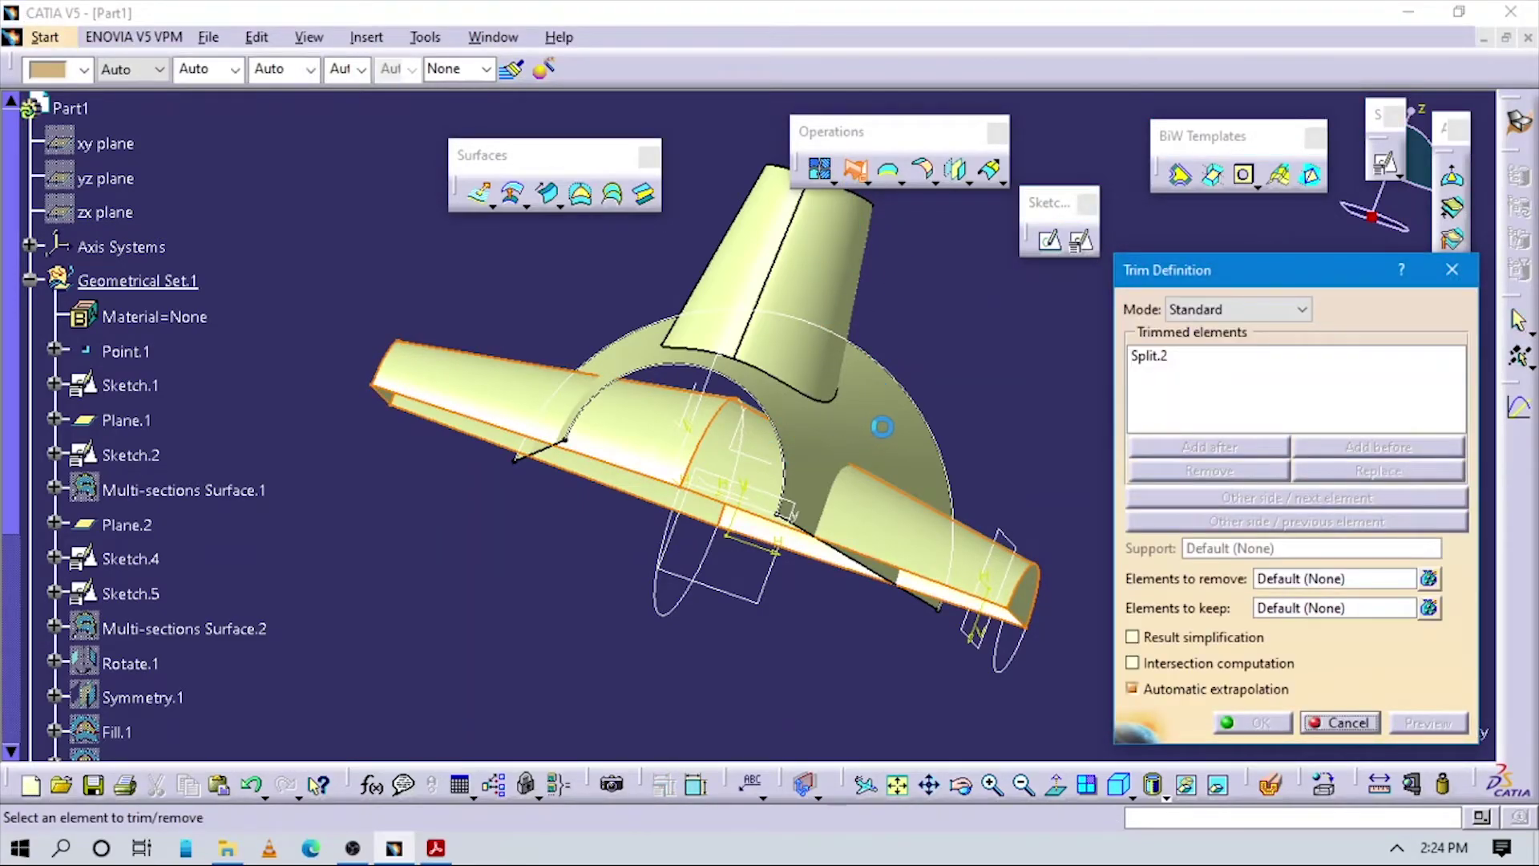
left_click(884, 426)
mouse_move(794, 289)
middle_mouse_down()
mouse_move(831, 230)
mouse_move(740, 372)
mouse_move(705, 277)
middle_mouse_up()
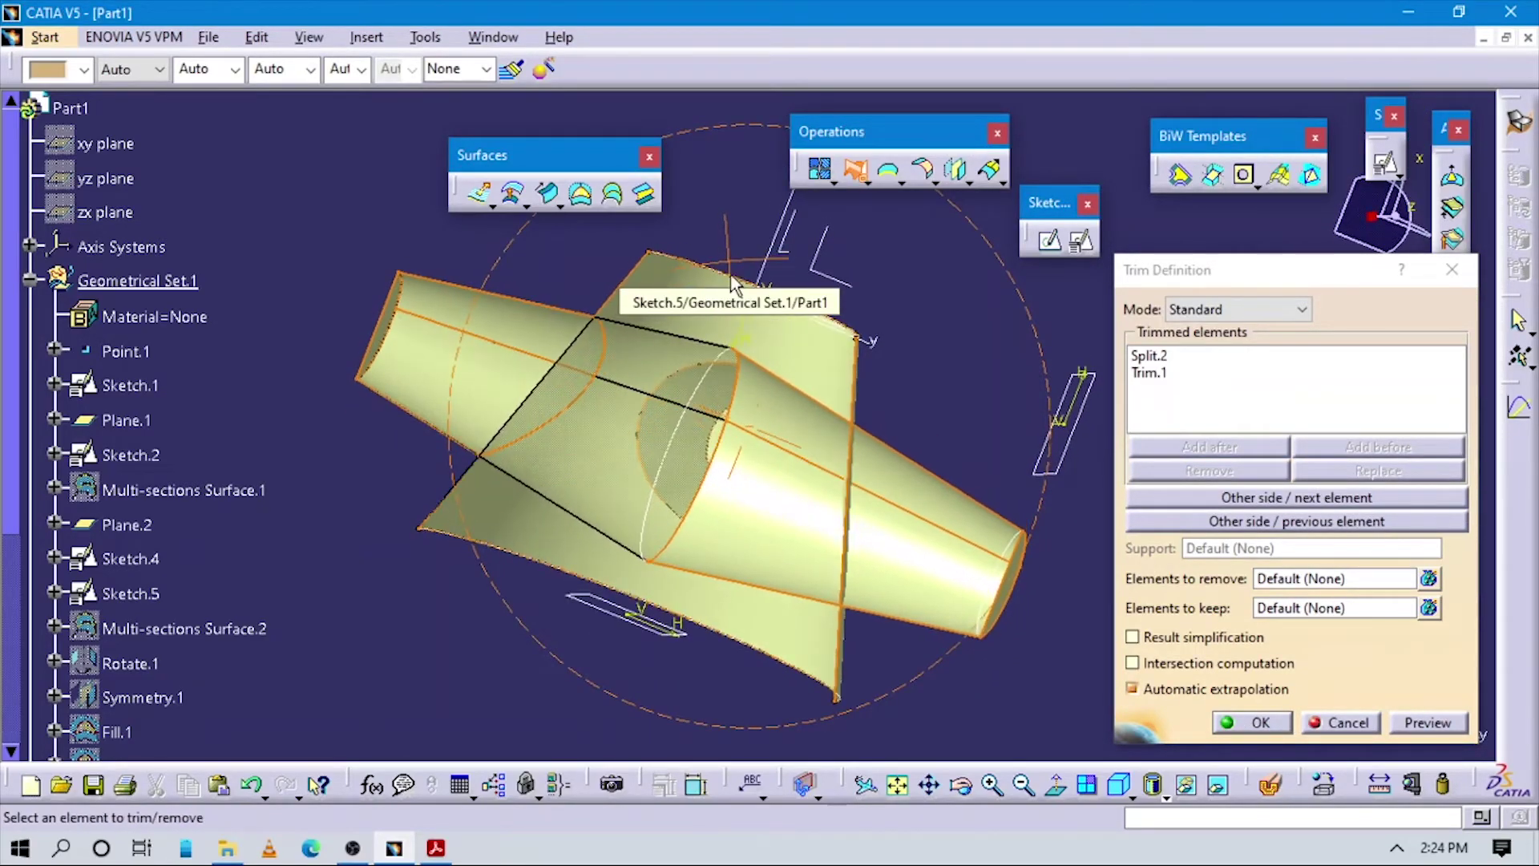
left_click(1261, 529)
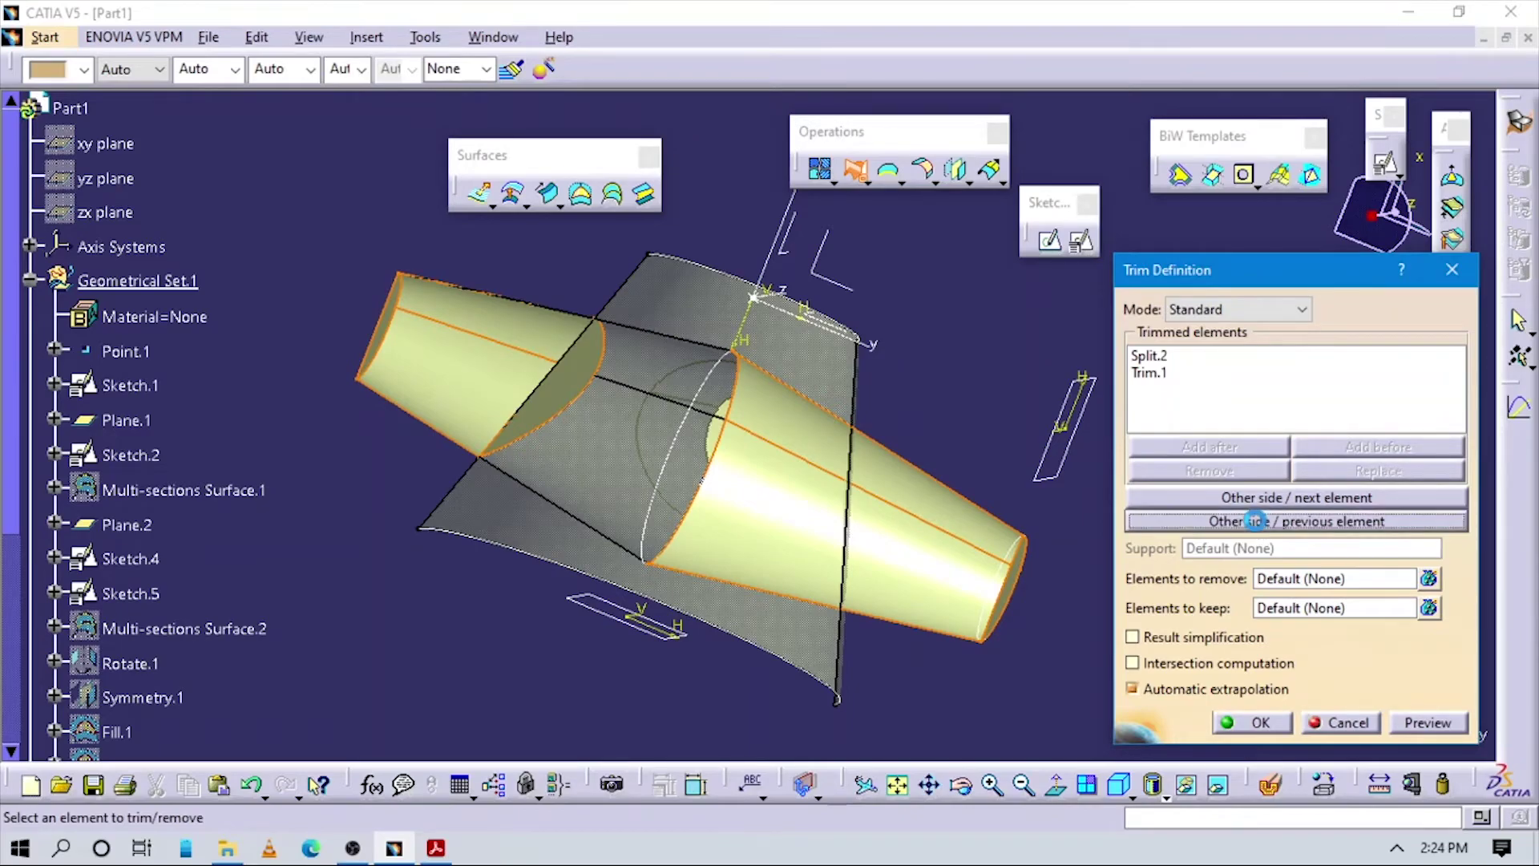
left_click(1255, 522)
left_click(1261, 500)
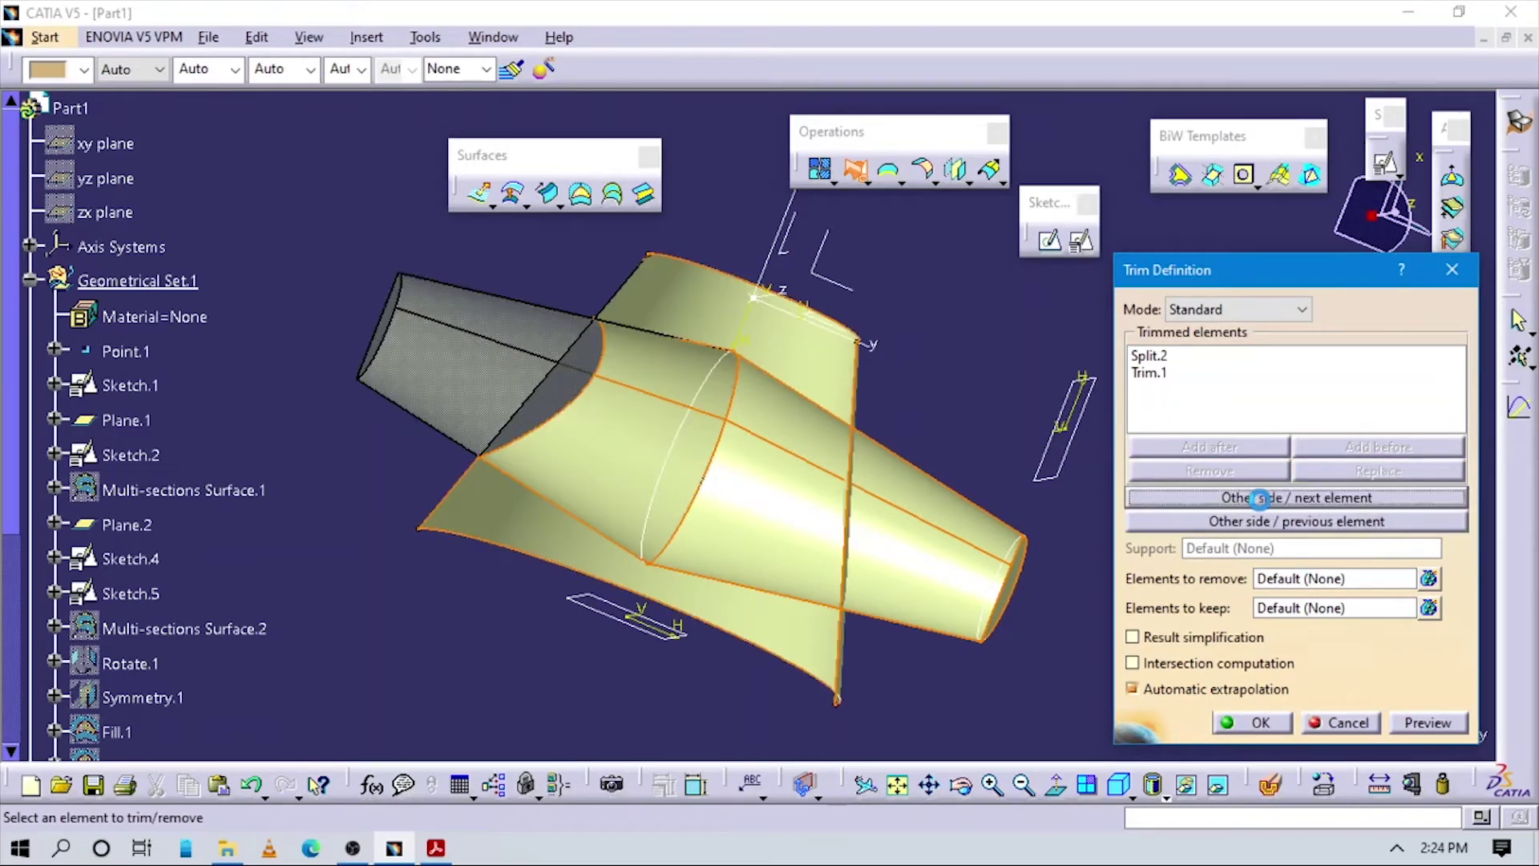
left_click(1261, 499)
left_click(1253, 723)
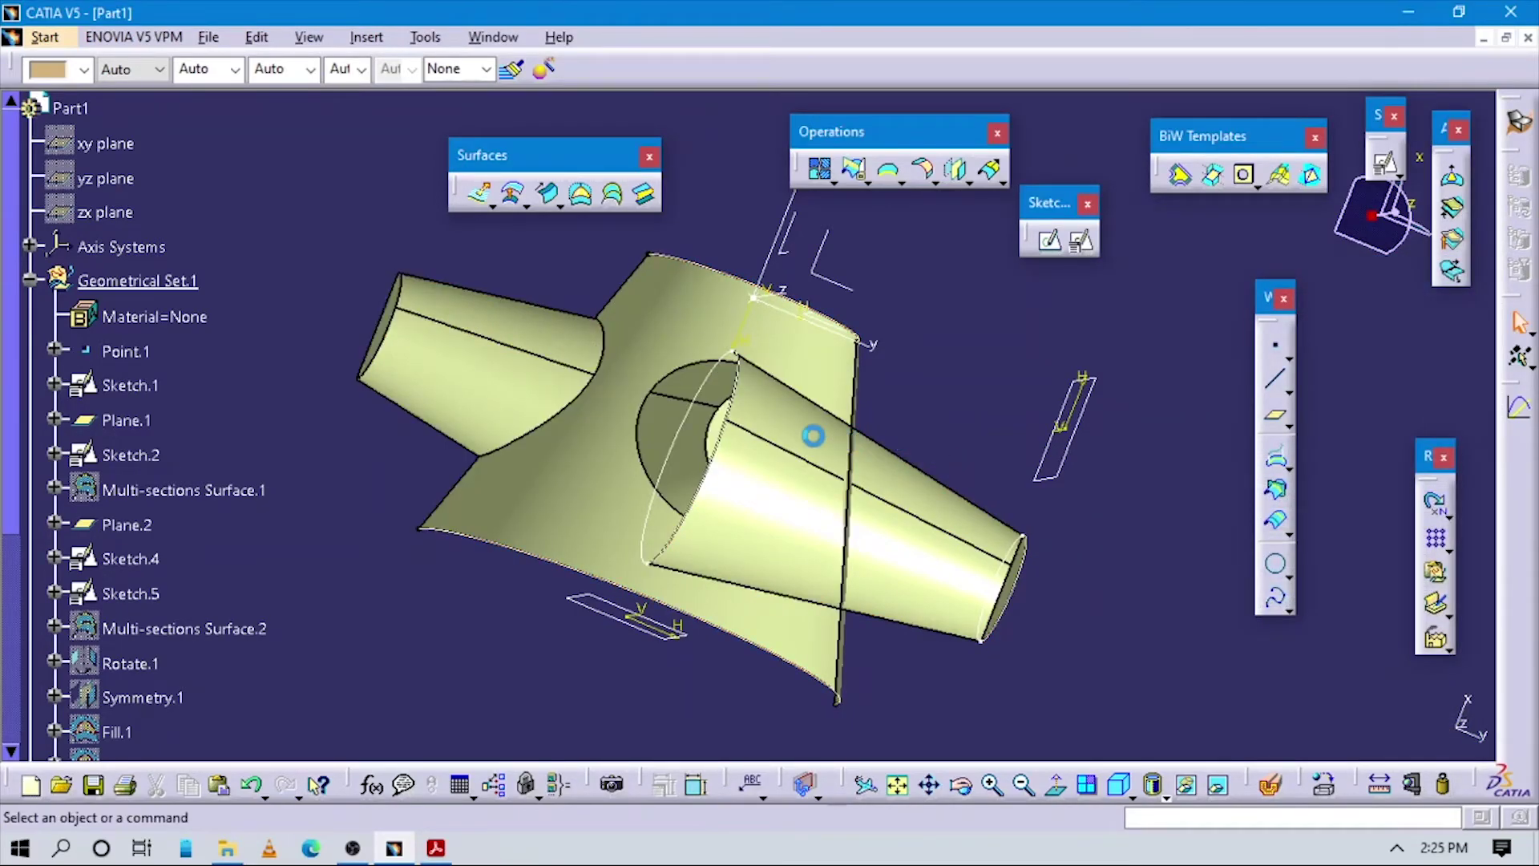
Step: Trim the remaining side projection (Split.1) with the trimmed body in Standard mode, removing the portion inside the body
middle_click_drag(813, 435, 746, 531)
left_click(806, 486)
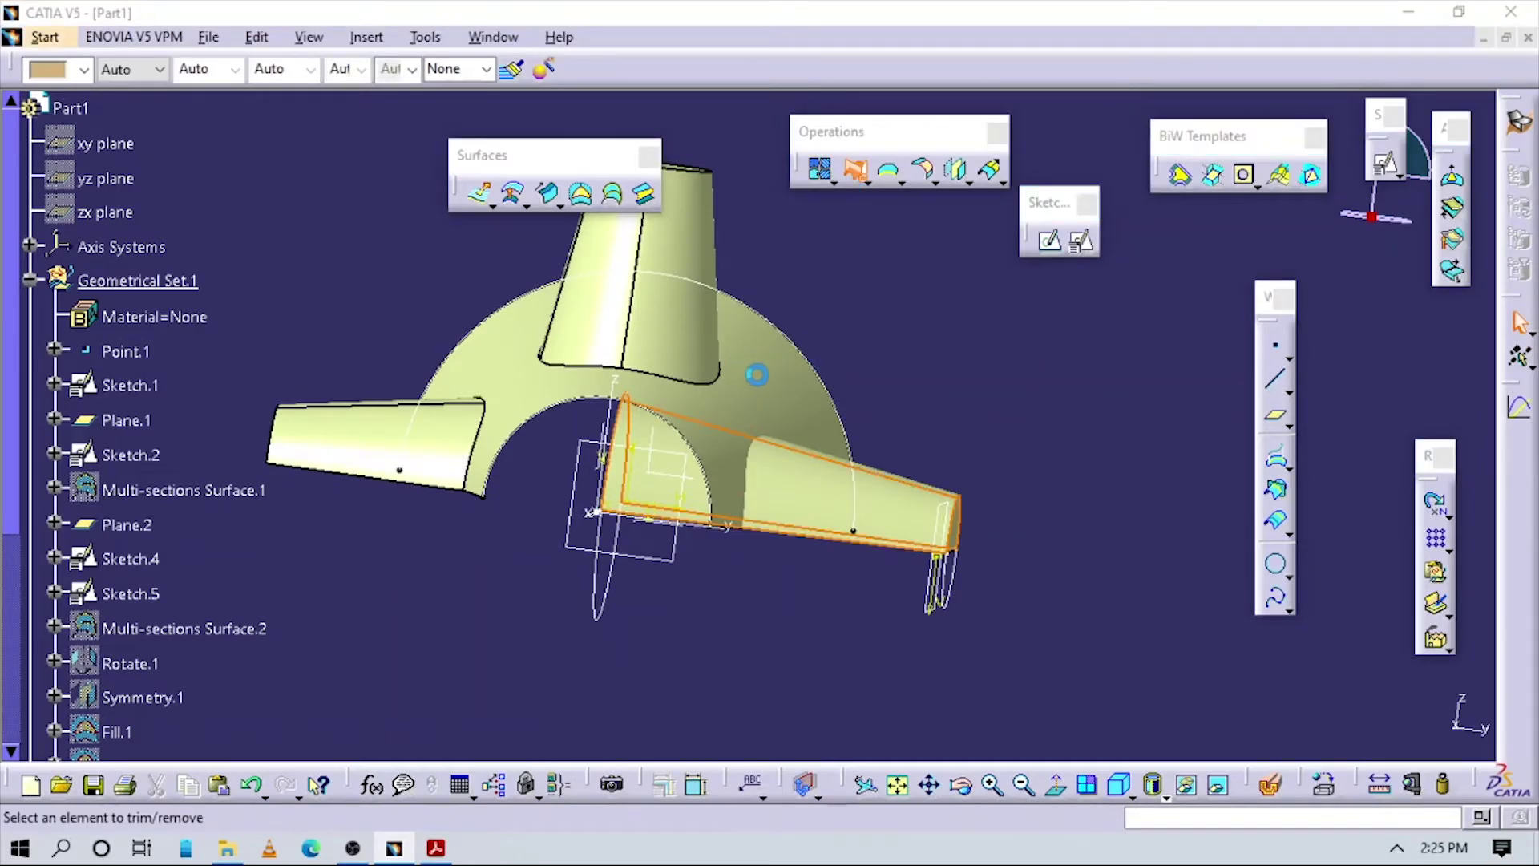
left_click(773, 374)
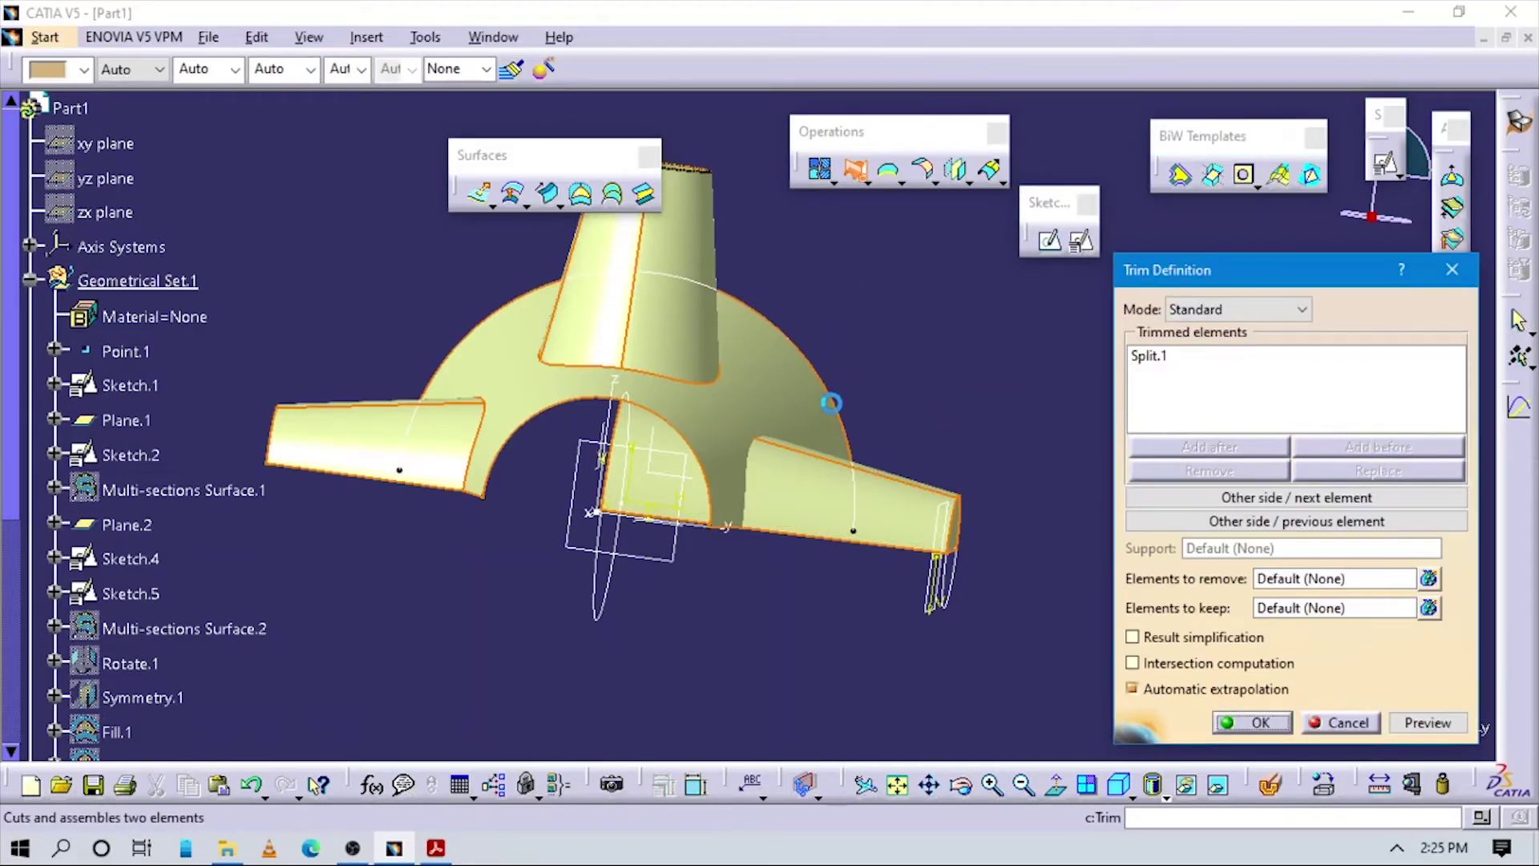
left_click(1272, 720)
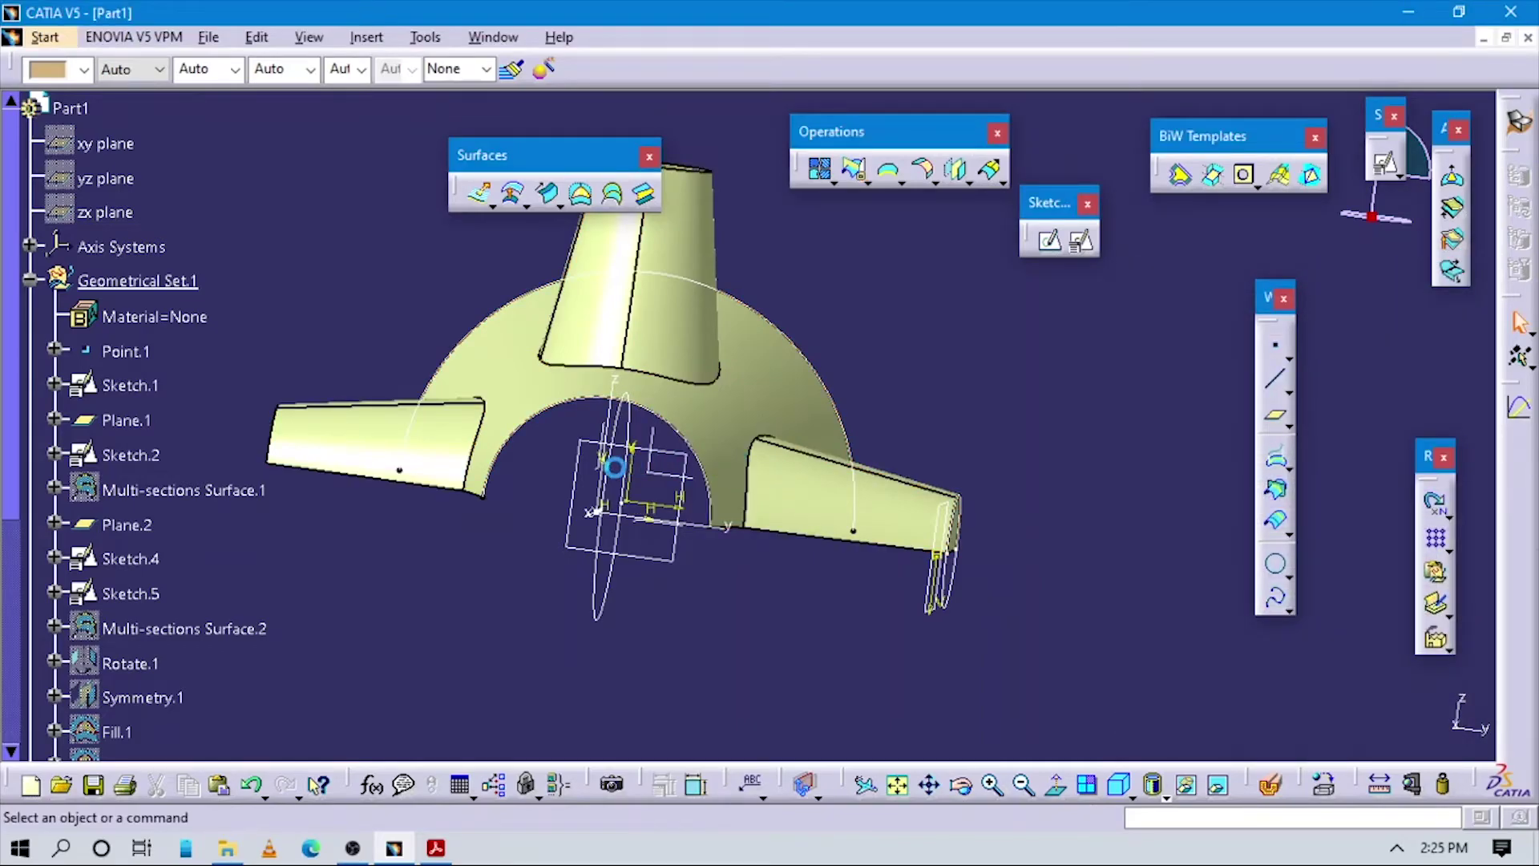
Step: Examine the trimmed body's open end and compare it with the Figure 10-90 views in the Acrobat PDF, returning to the CATIA model
middle_click_drag(612, 464, 627, 424)
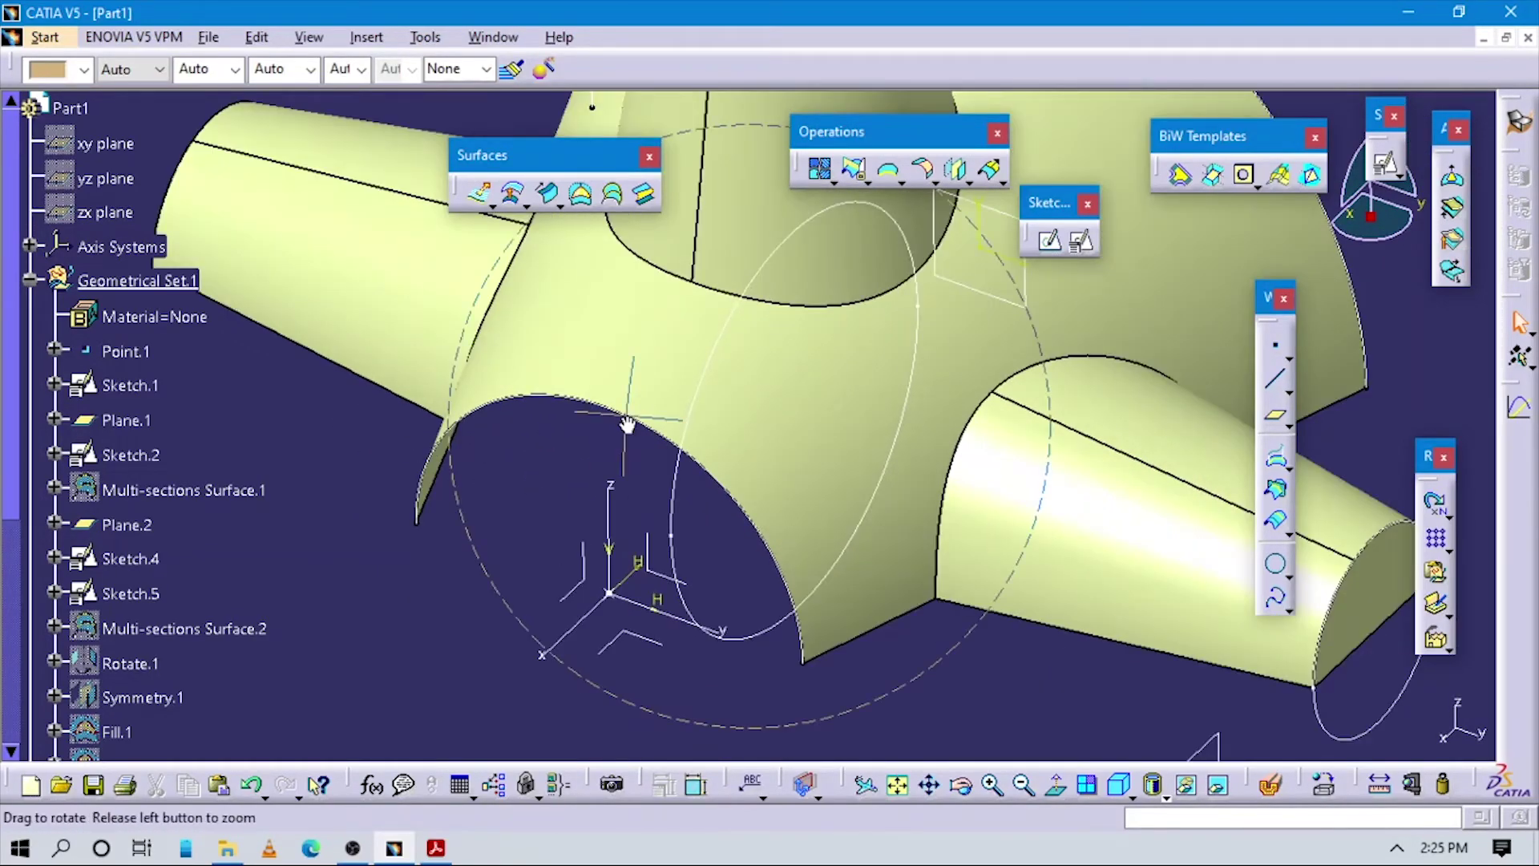
key("alt+Tab")
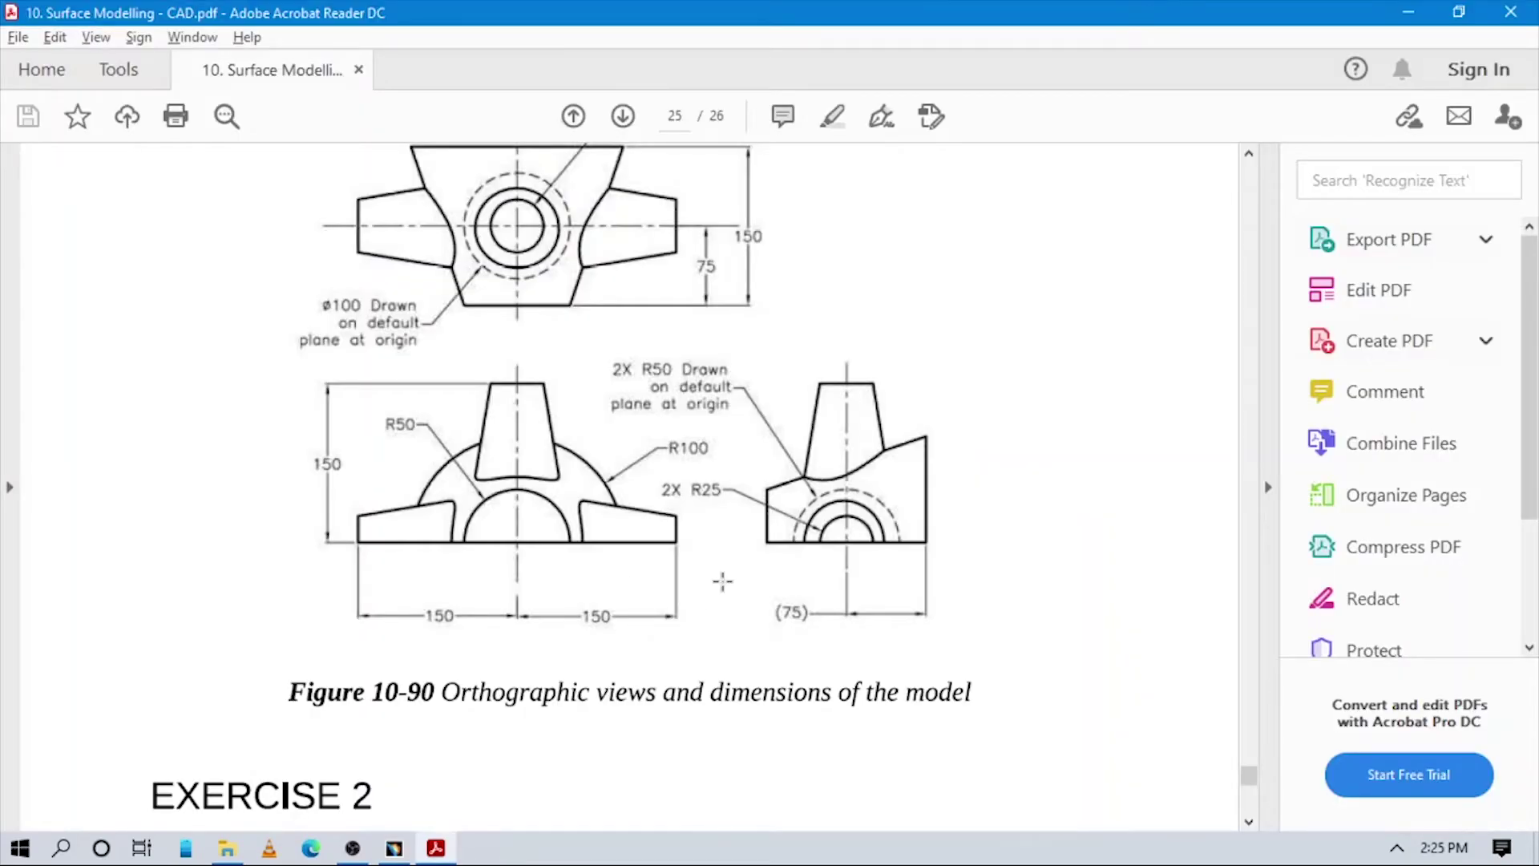
scroll(723, 580, "up", 5)
key("alt+Tab")
middle_click_drag(723, 579, 742, 647)
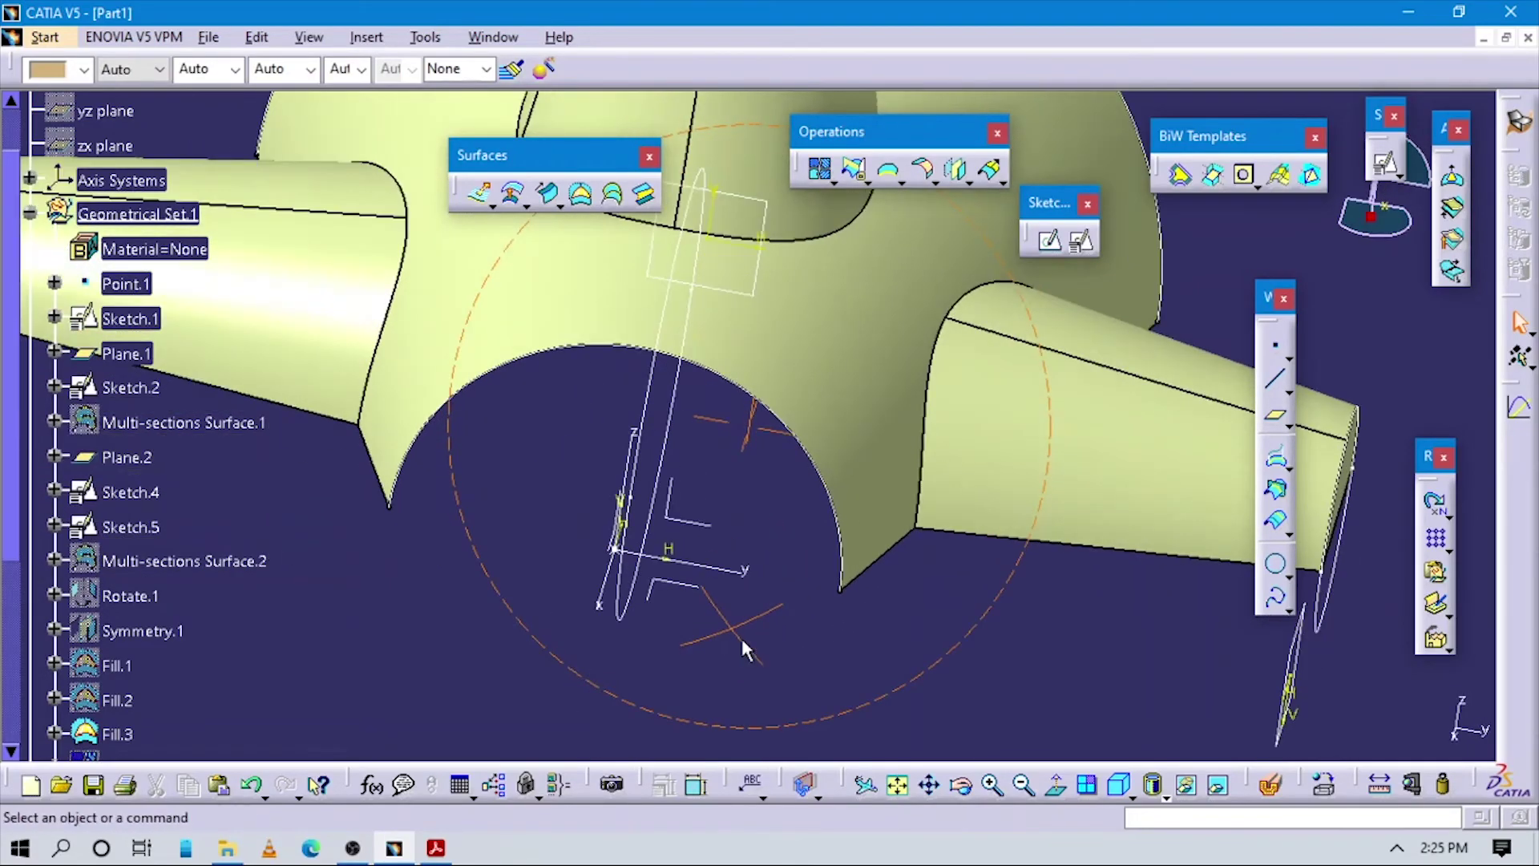
scroll(742, 647, "up", 2)
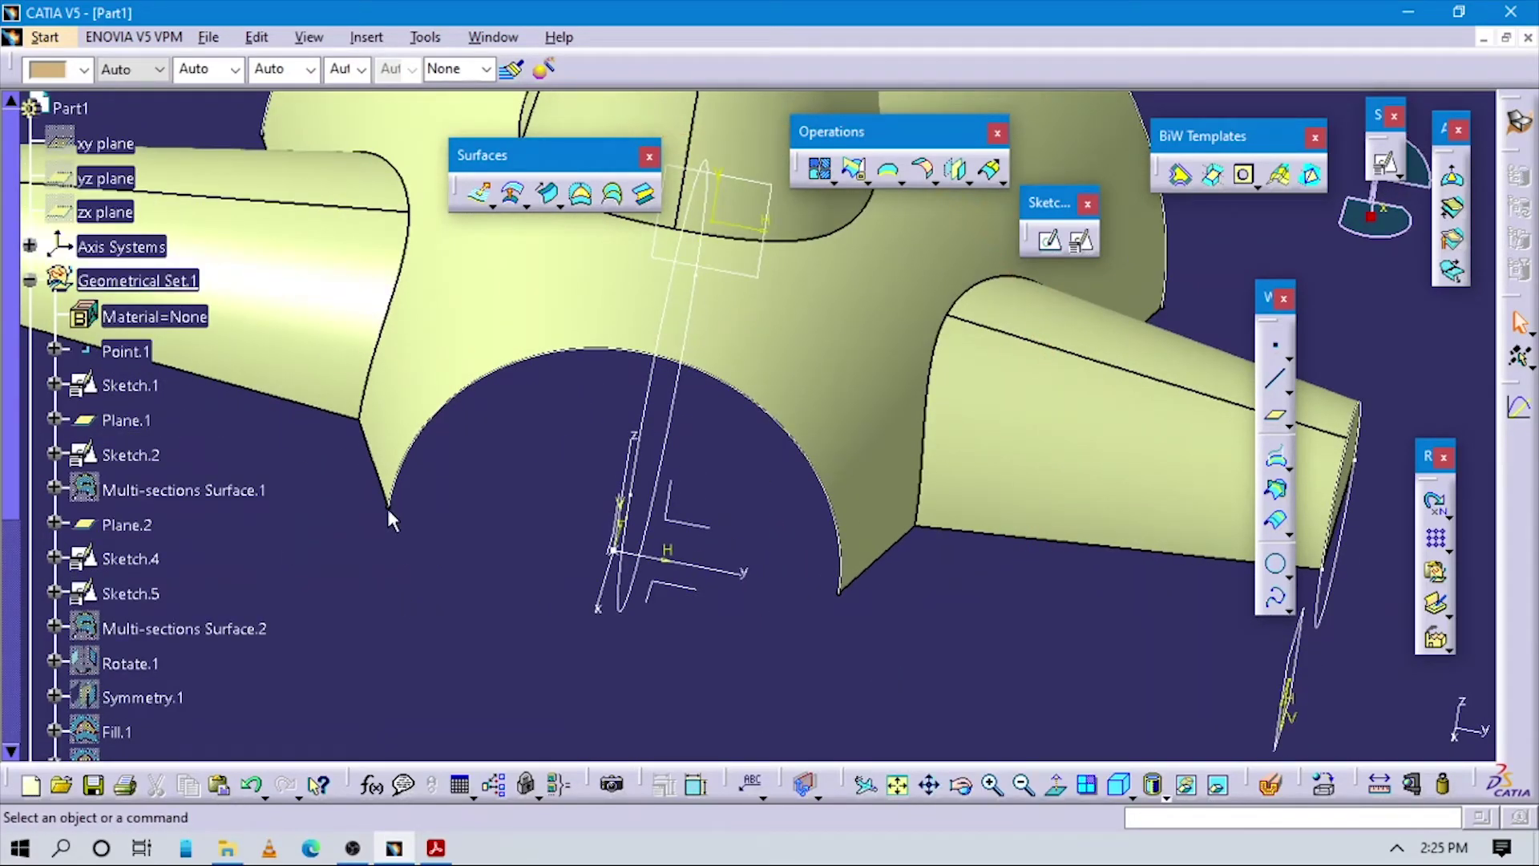
Step: Create a Point-Point line closing the base of the smaller end opening between the two end vertices of Sketch.1
left_click(1274, 381)
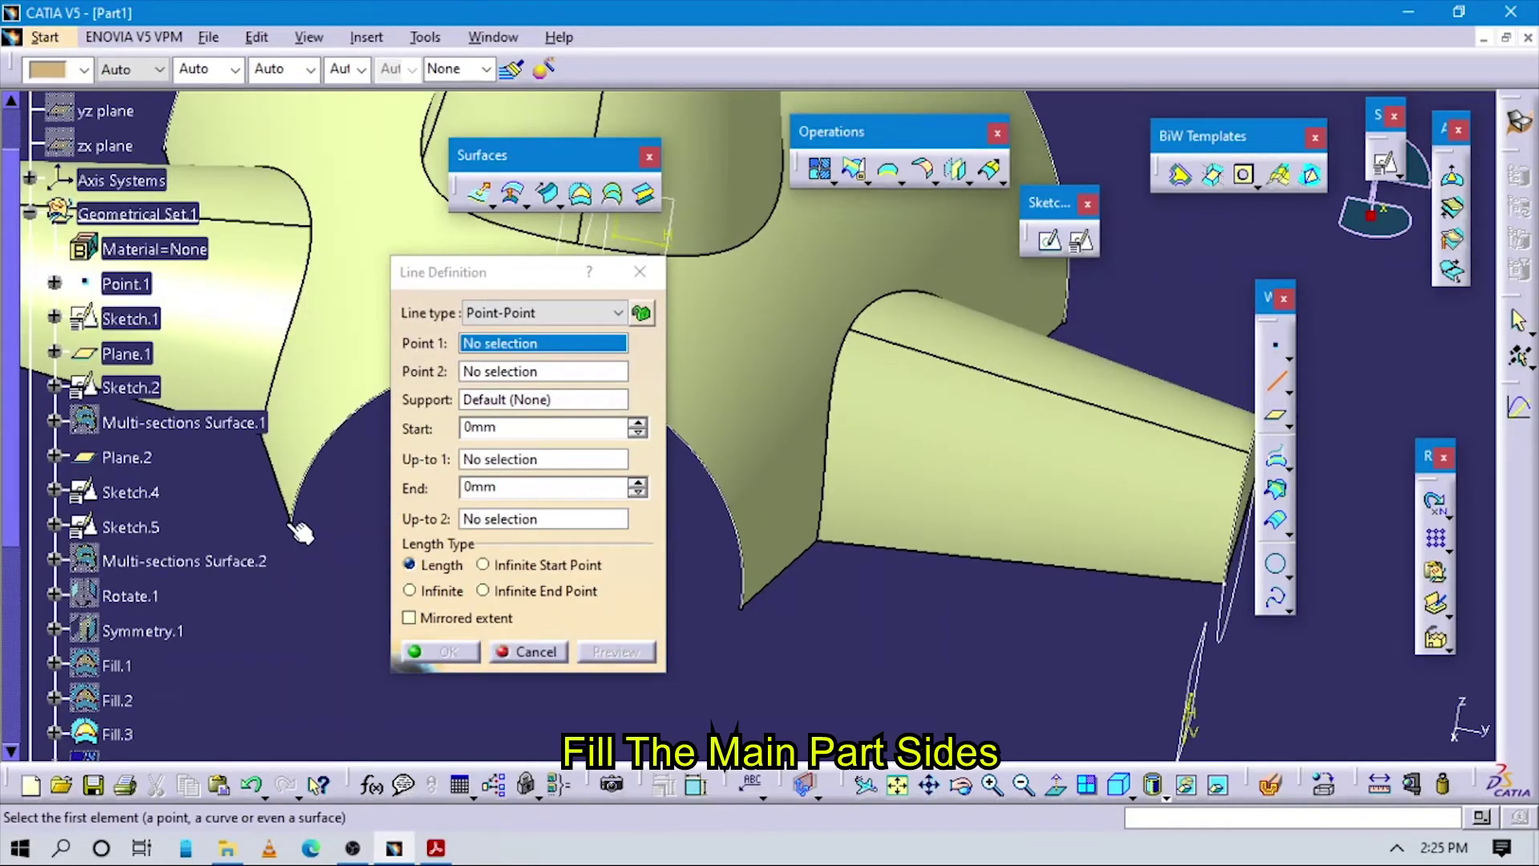
left_click(291, 522)
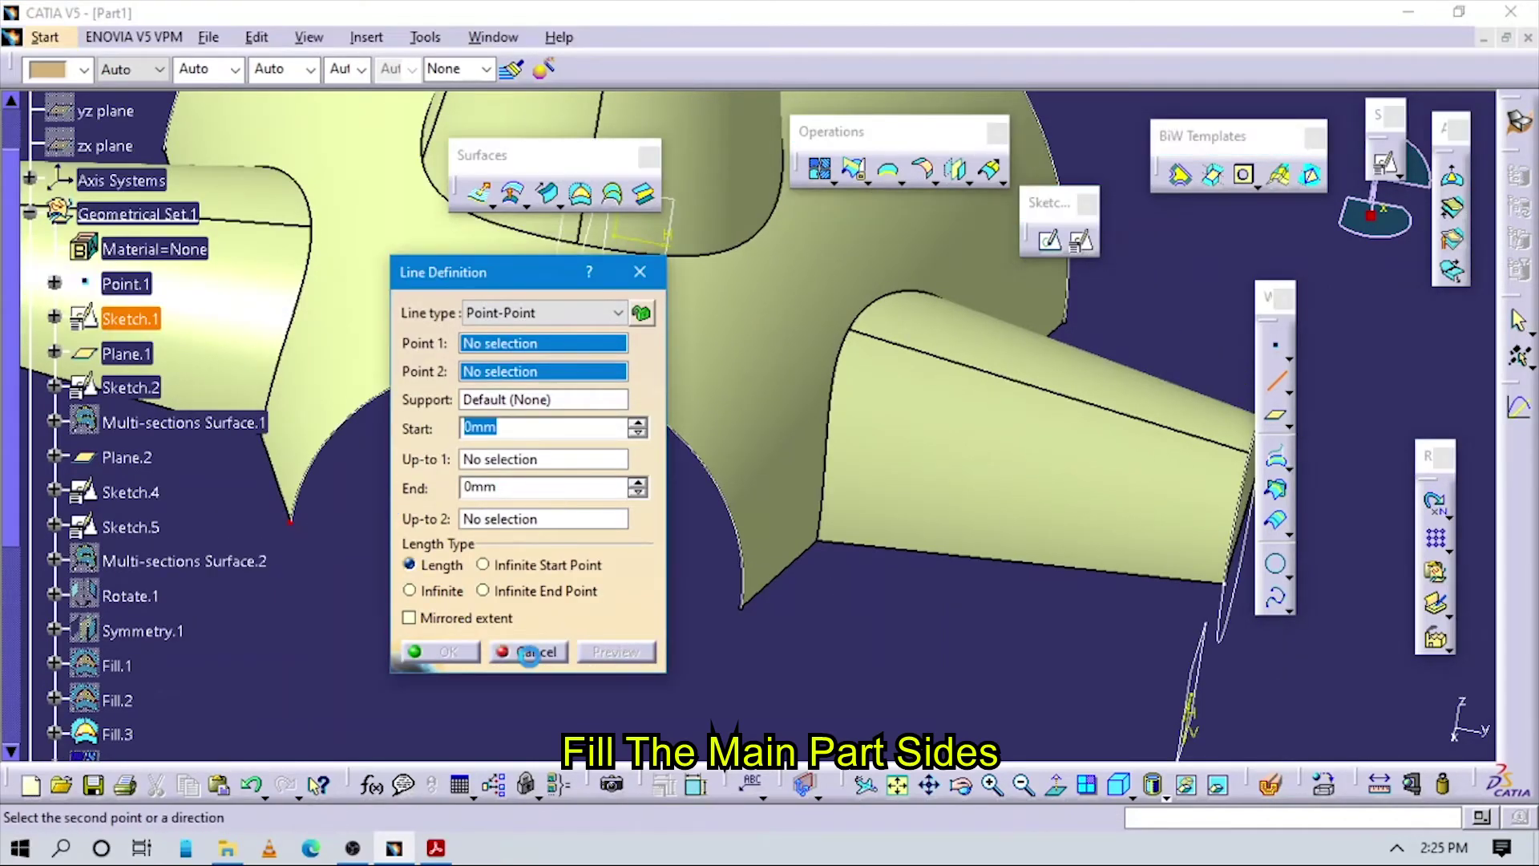
left_click(745, 609)
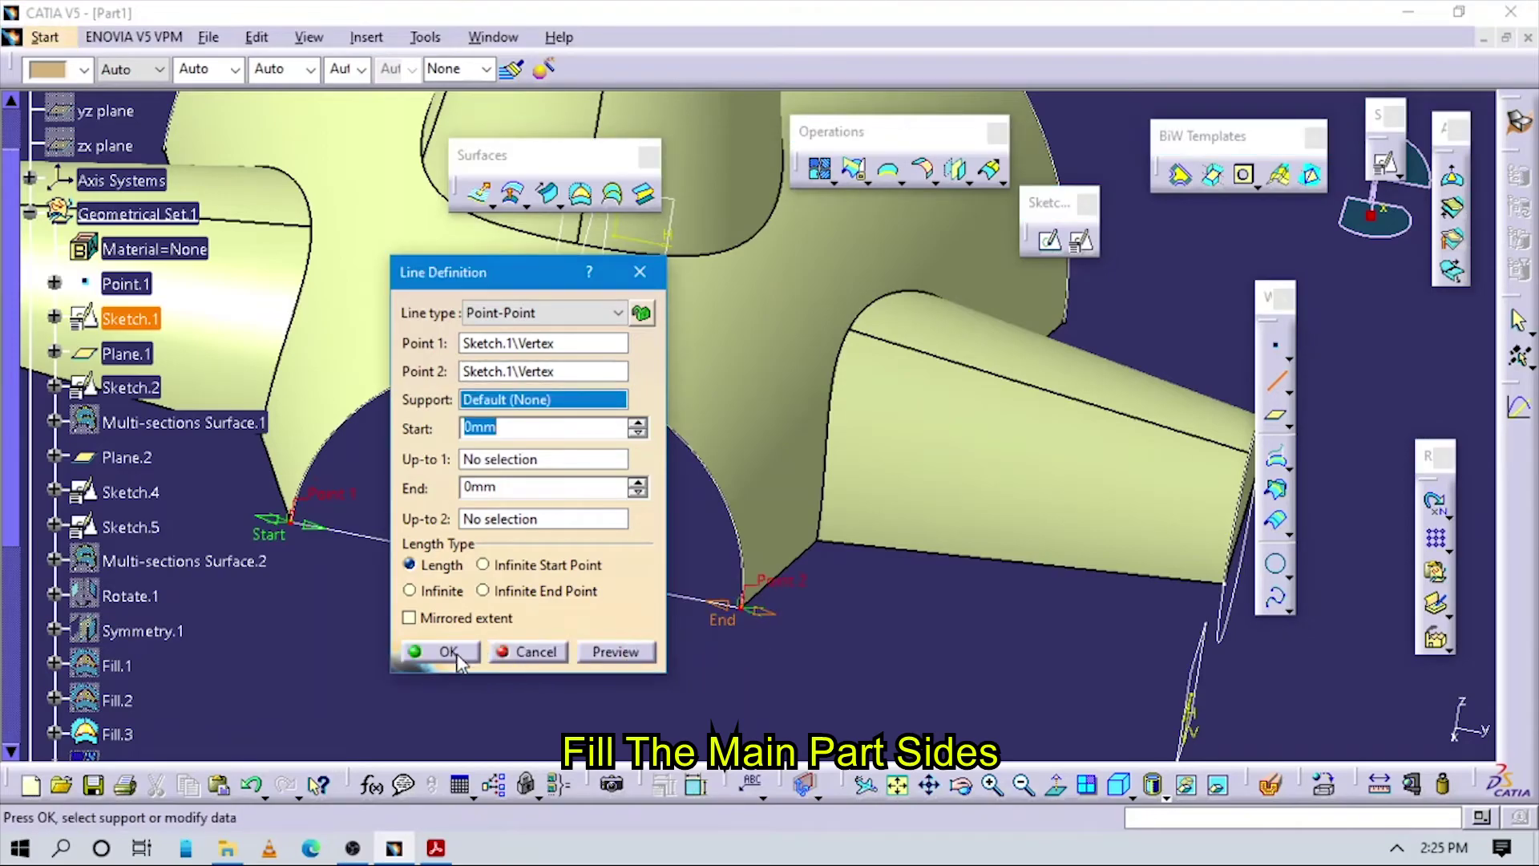
left_click(461, 651)
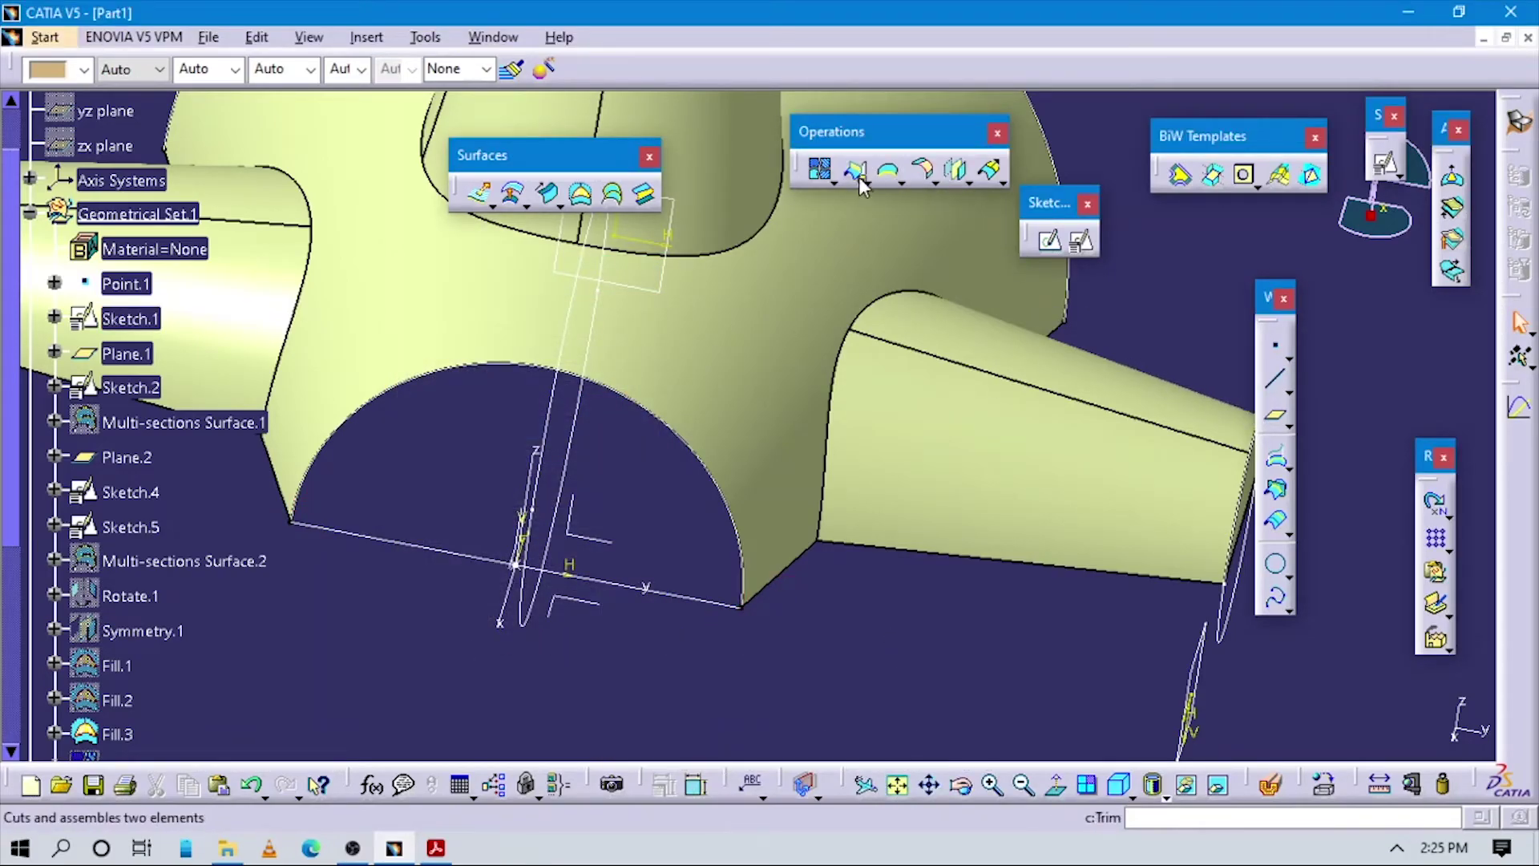
Step: Fill the body's smaller end opening using Sketch.1 and Line.1 as the closed boundary
left_click(936, 182)
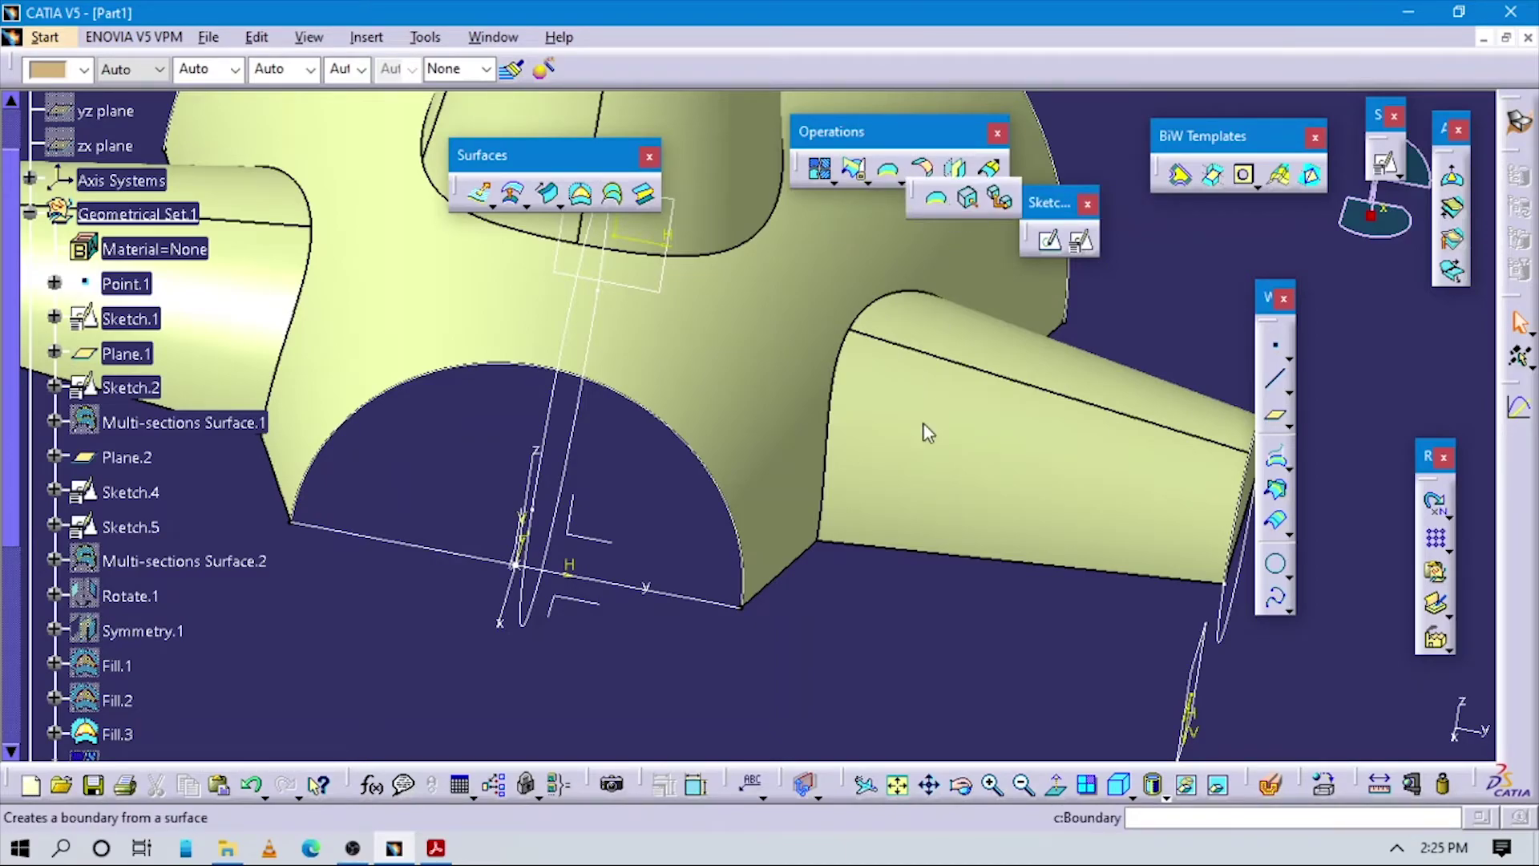
left_click(969, 183)
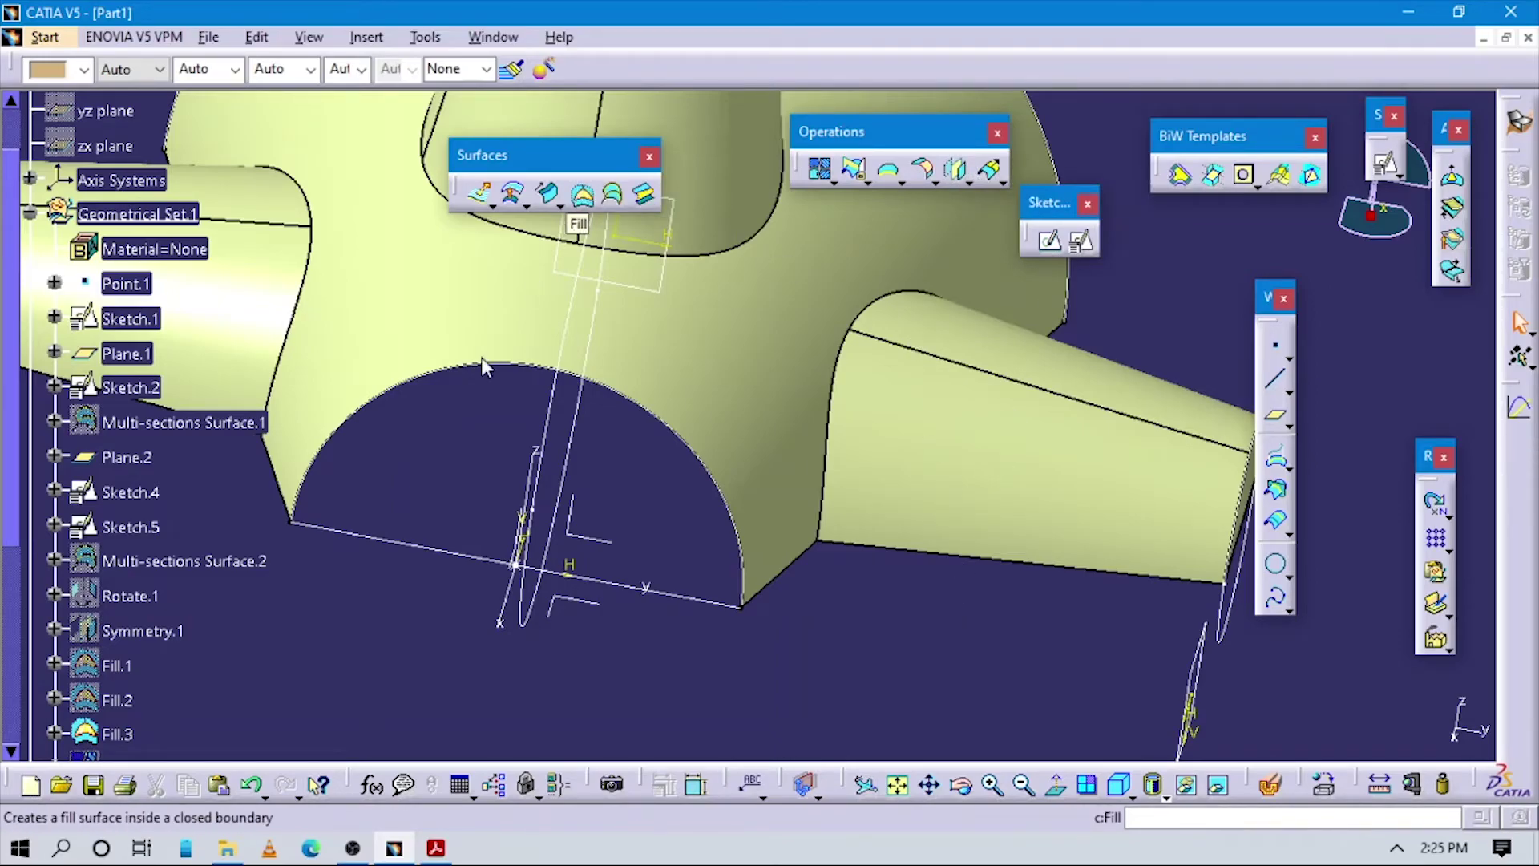
left_click(459, 545)
left_click(519, 533)
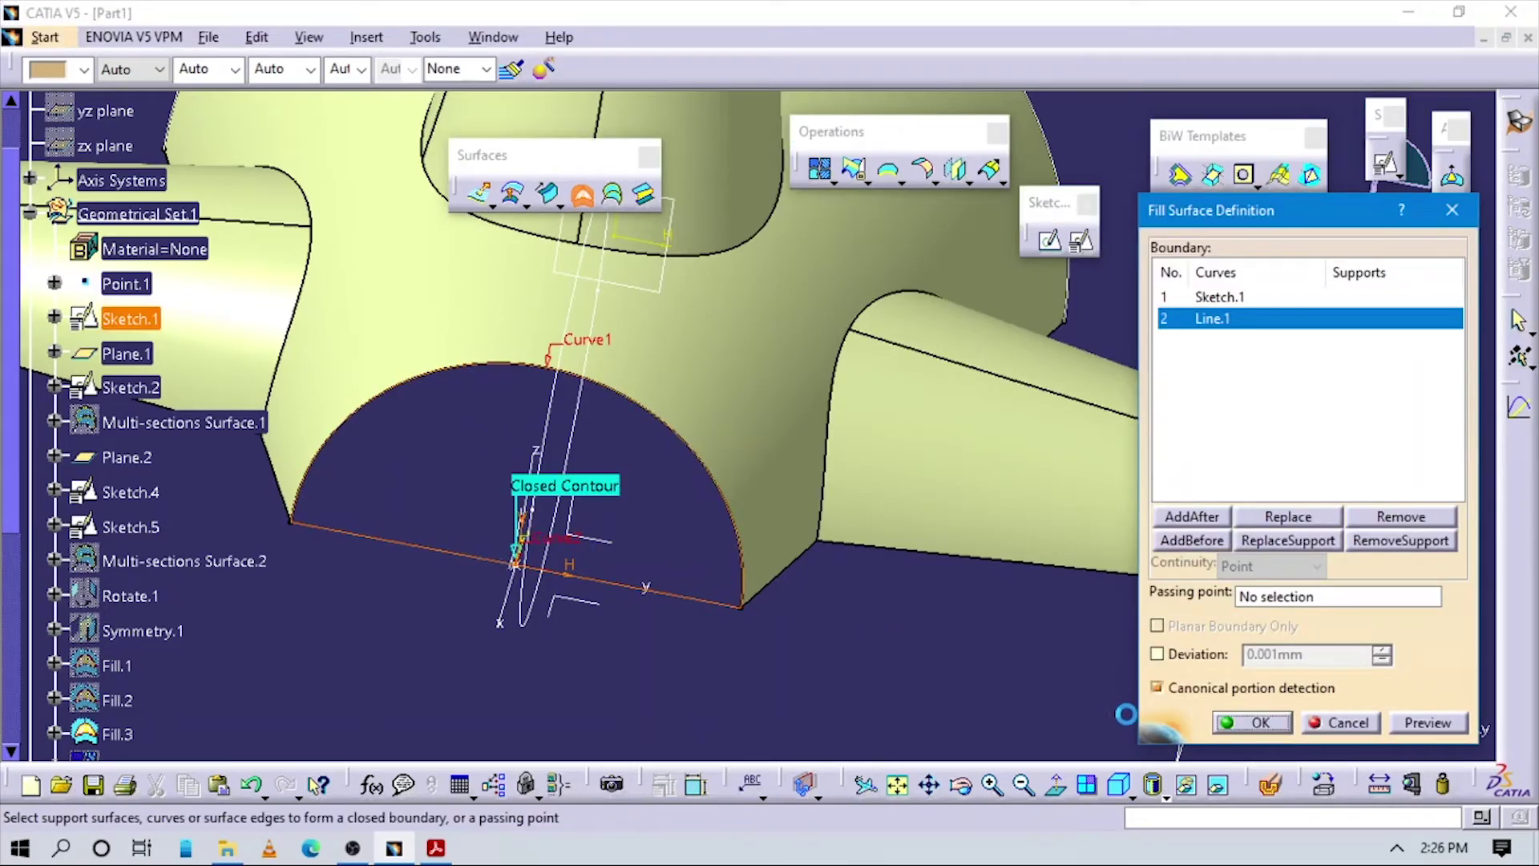
left_click(1232, 723)
Step: Create a Point-Point line between the two end vertices of Sketch.2 to close the base of the body's larger end opening
middle_click_drag(879, 639, 1093, 593)
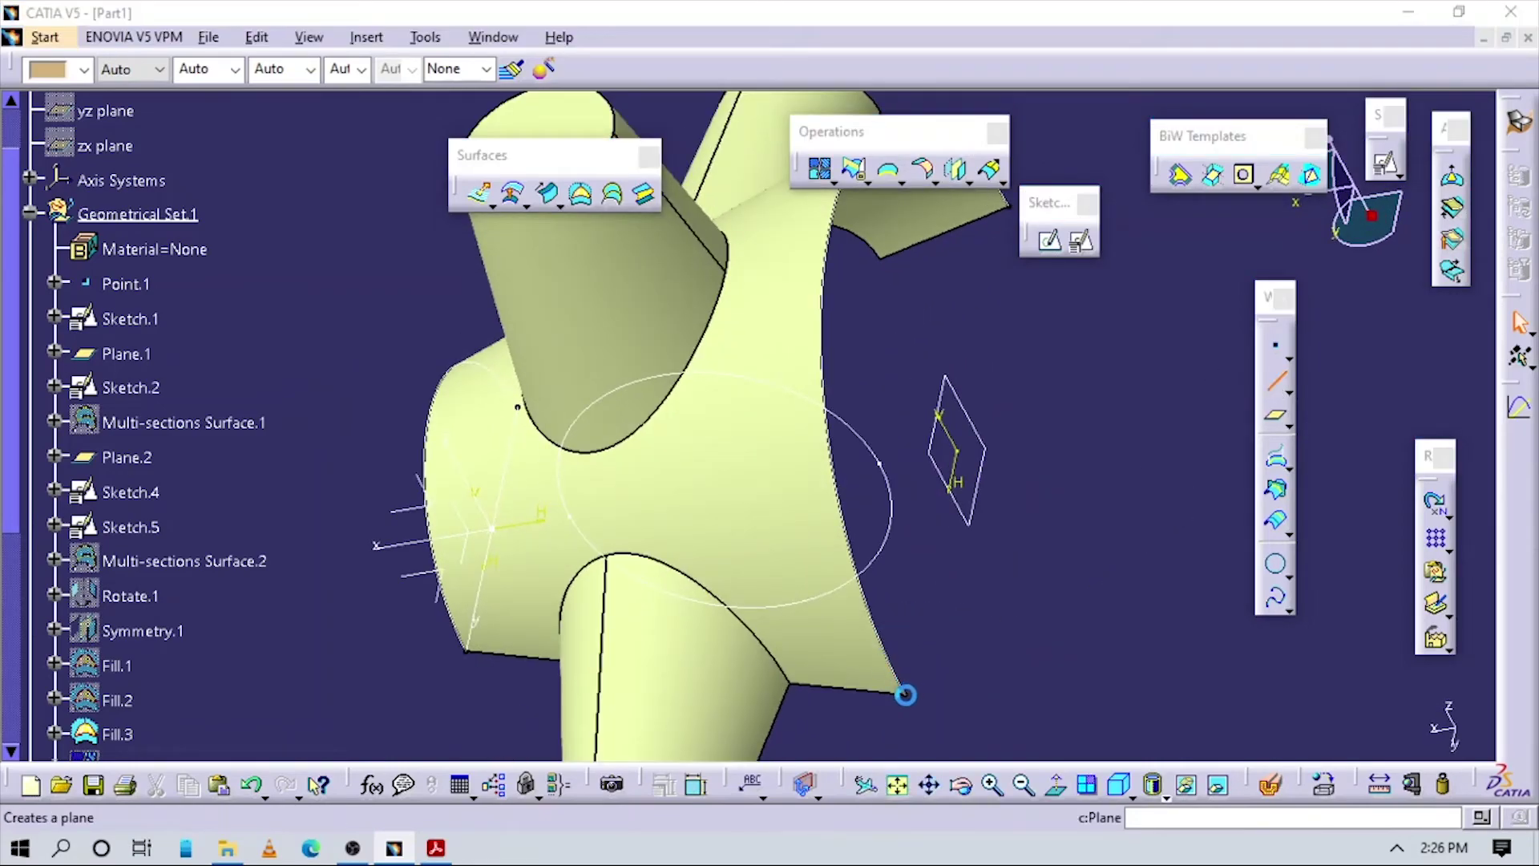
left_click(905, 695)
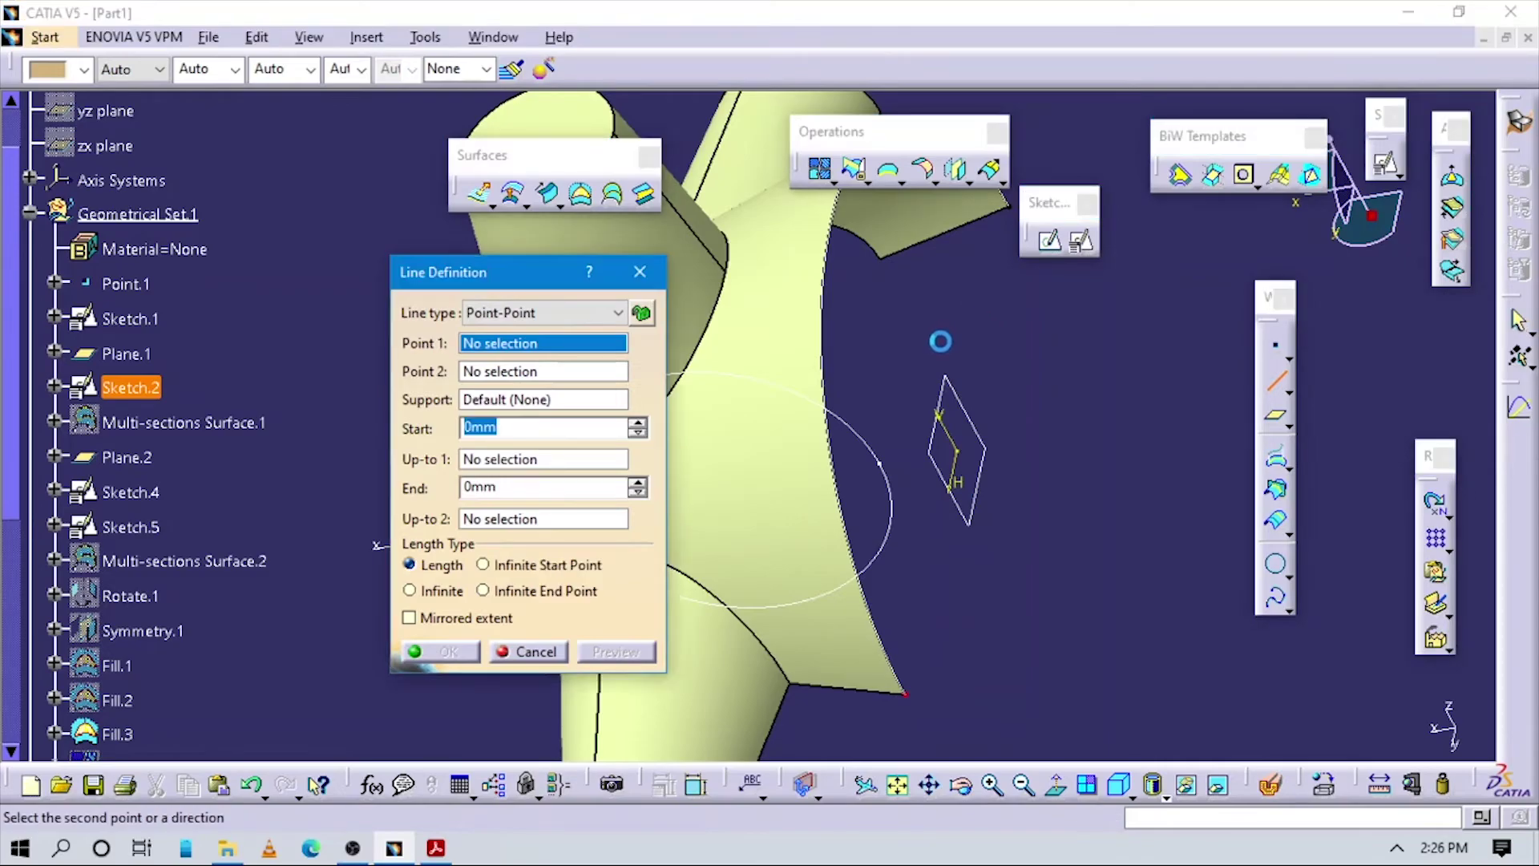
middle_click_drag(982, 279, 924, 334)
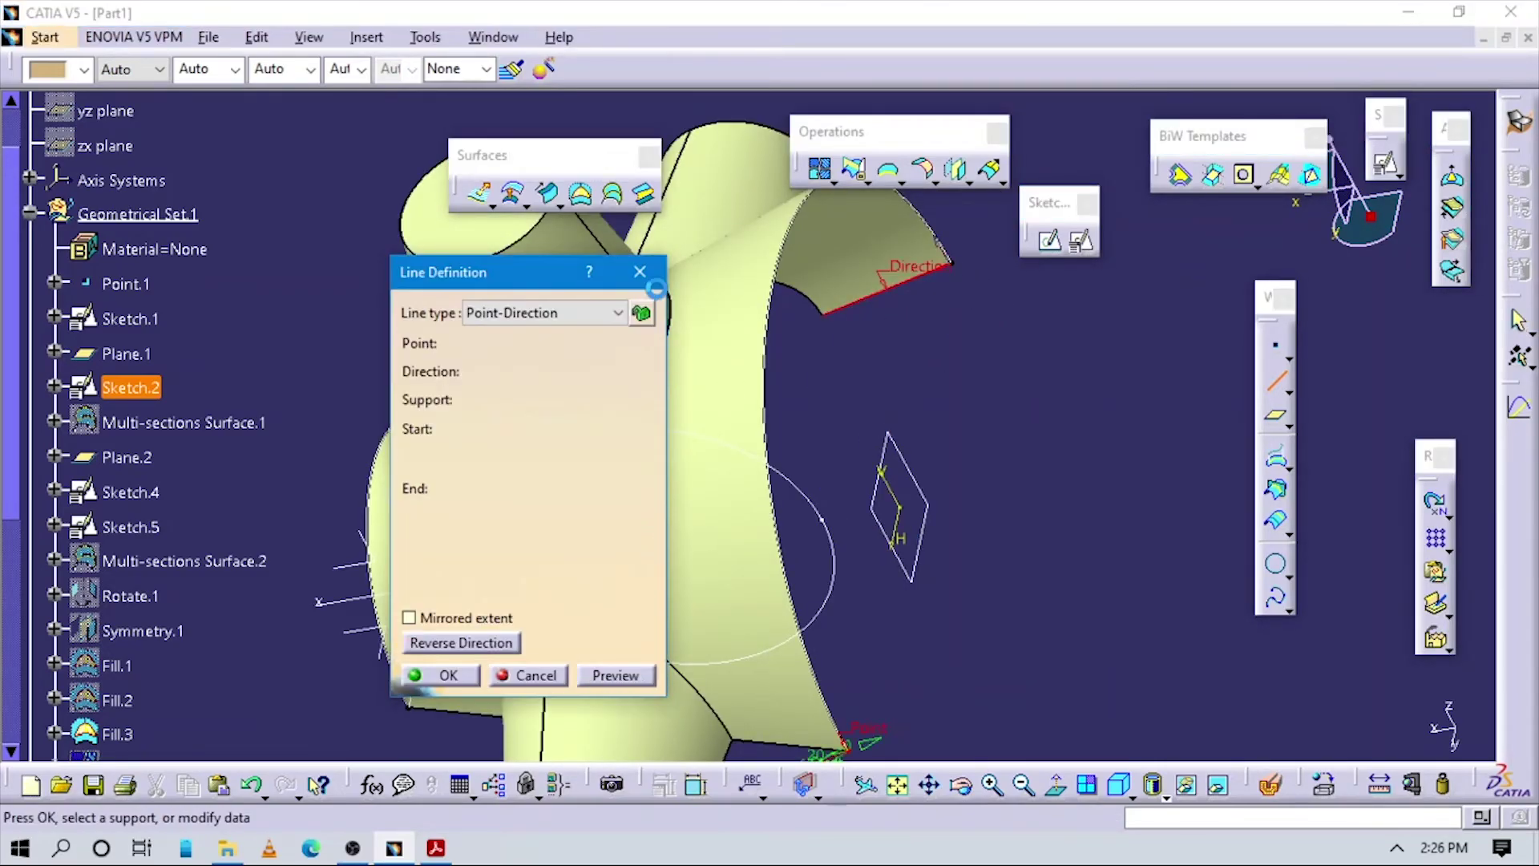
left_click(1278, 385)
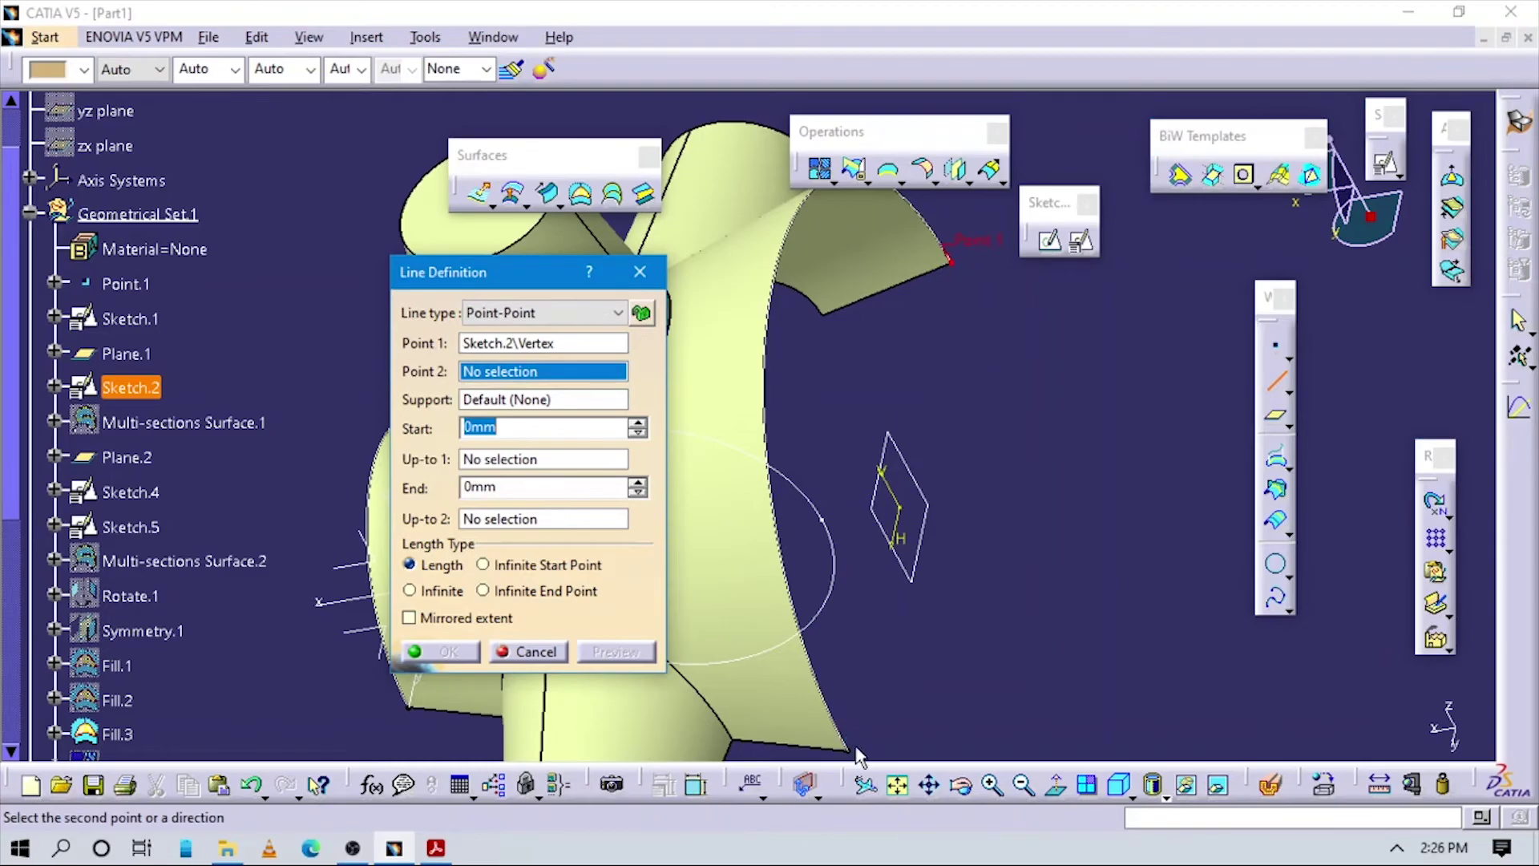
left_click(855, 750)
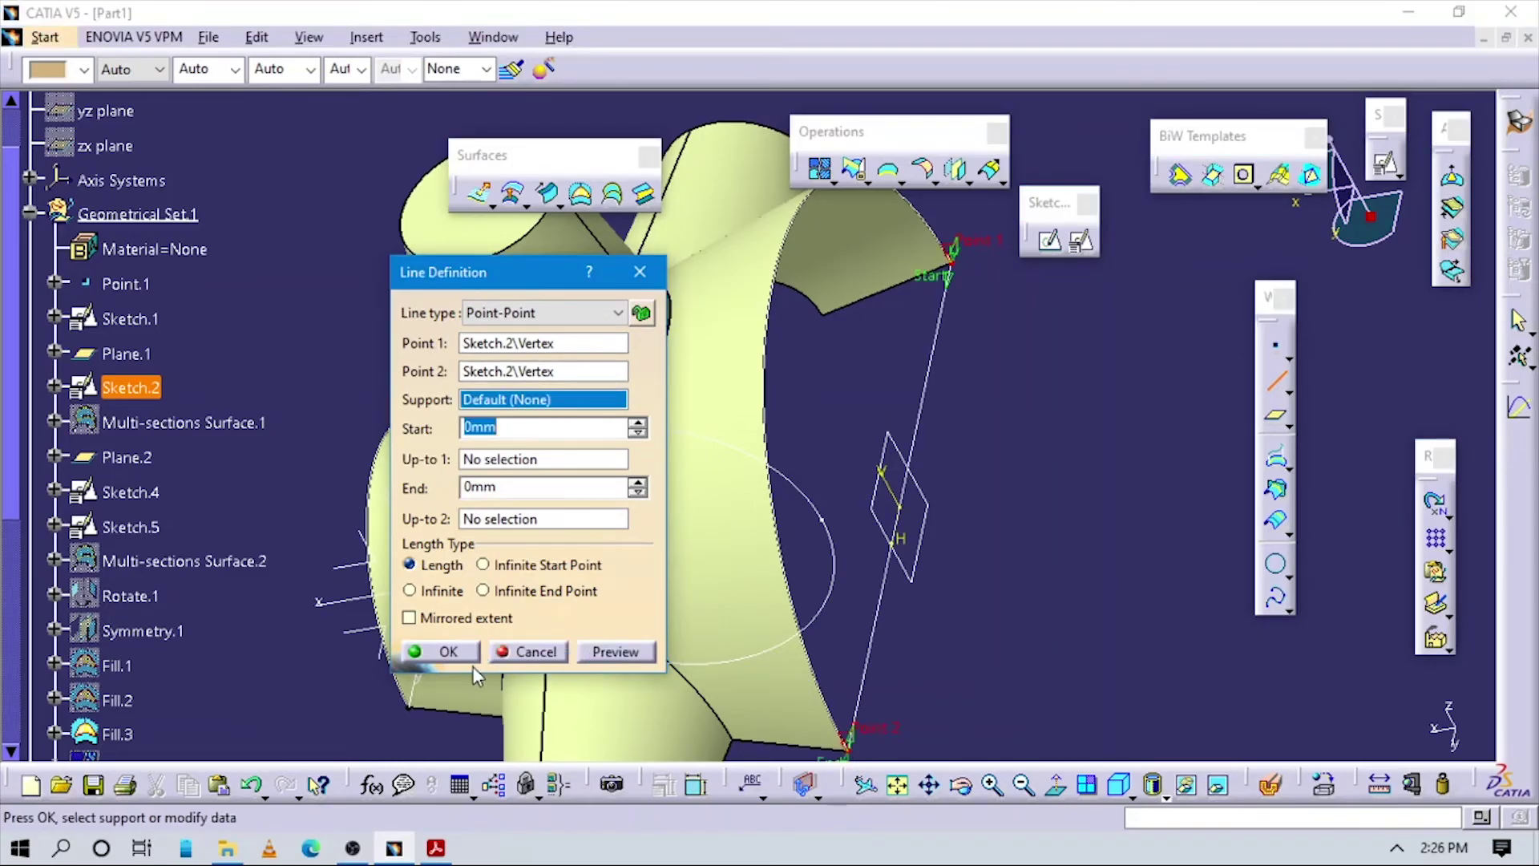
left_click(447, 652)
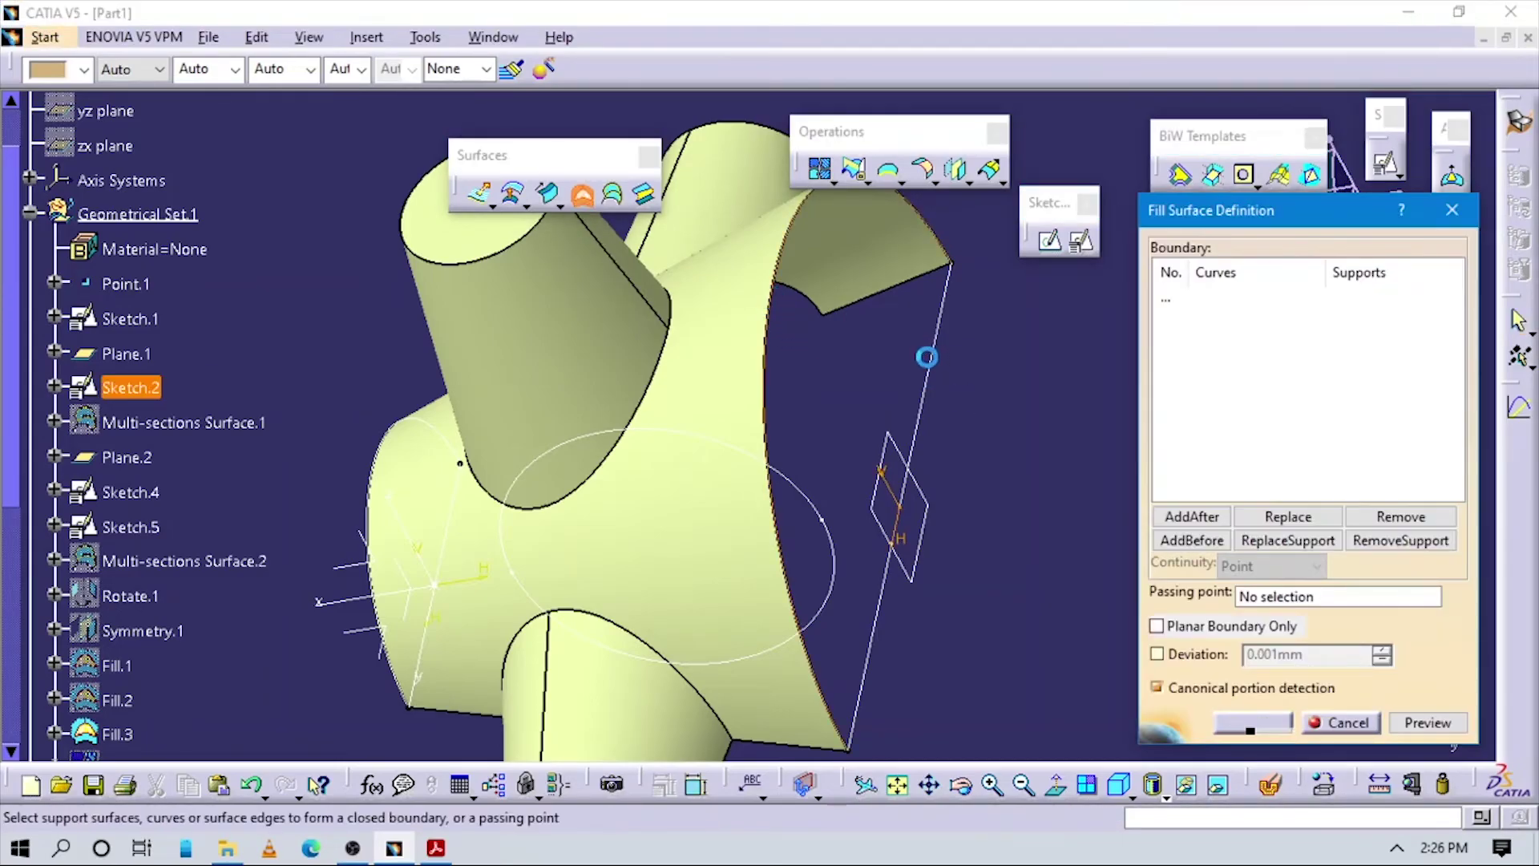
Step: Fill the body's larger end opening using Sketch.2 and Line.2 as the boundary, and show the model in isometric view
left_click(927, 356)
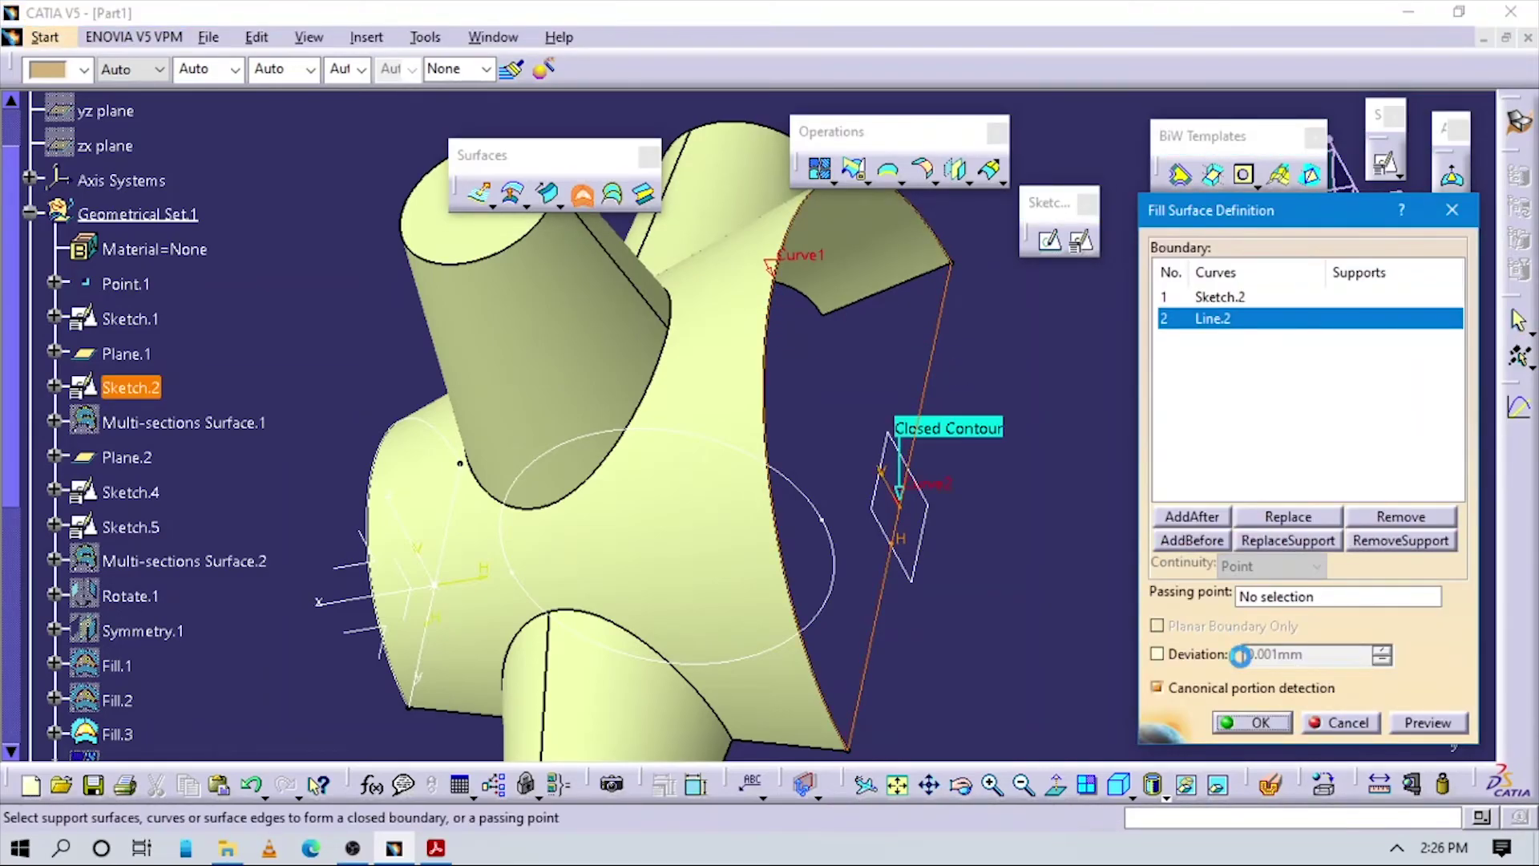
left_click(1253, 723)
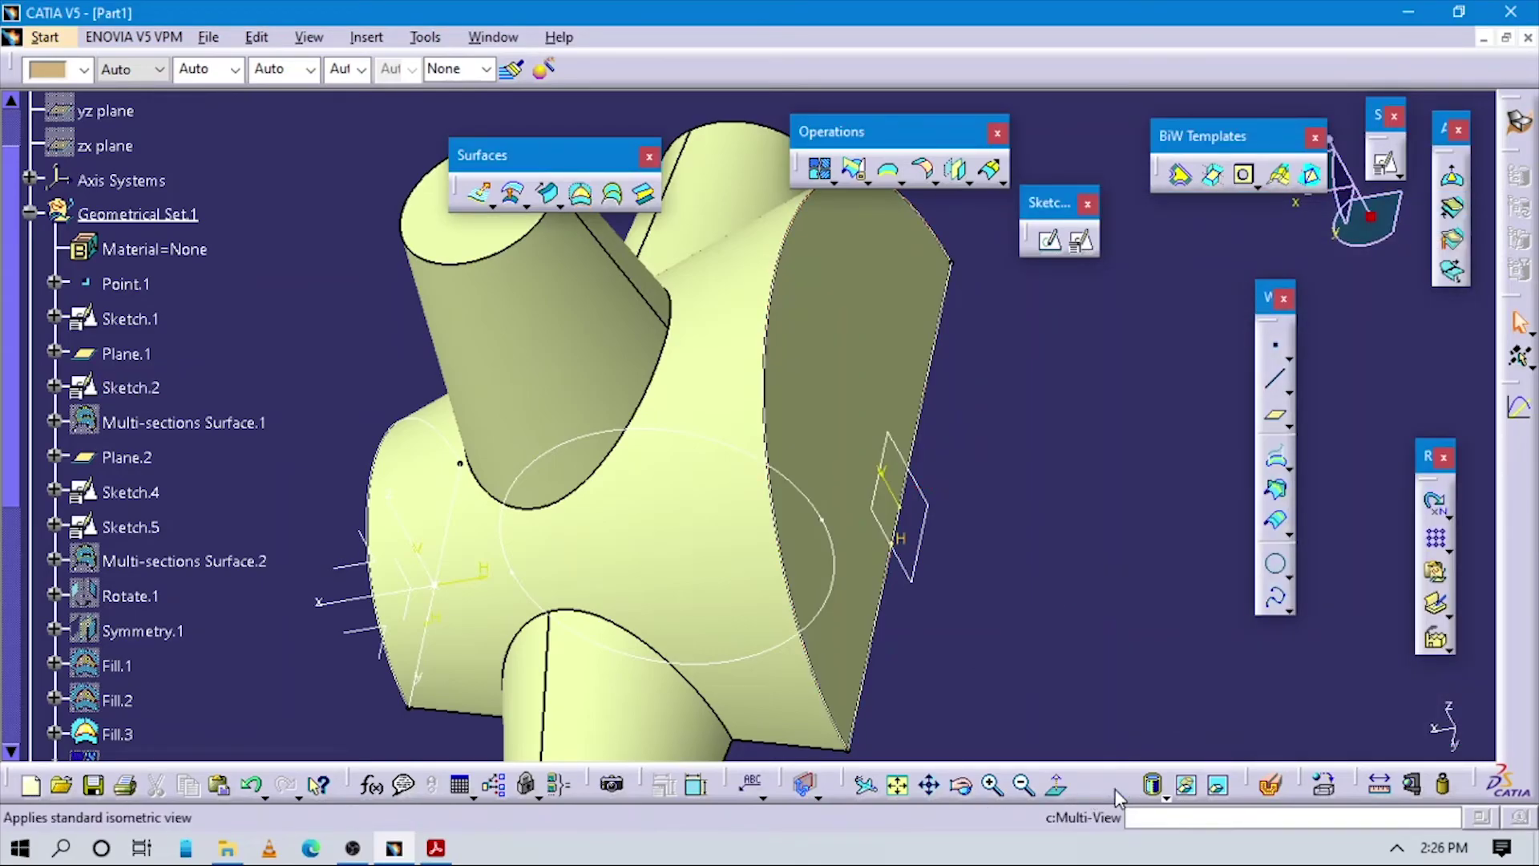
left_click(1118, 785)
Step: Try to join the body, bosses and end fills as one multiple selection made directly in the model
middle_click_drag(924, 371, 923, 498)
left_click(529, 465)
left_click(678, 430, "ctrl")
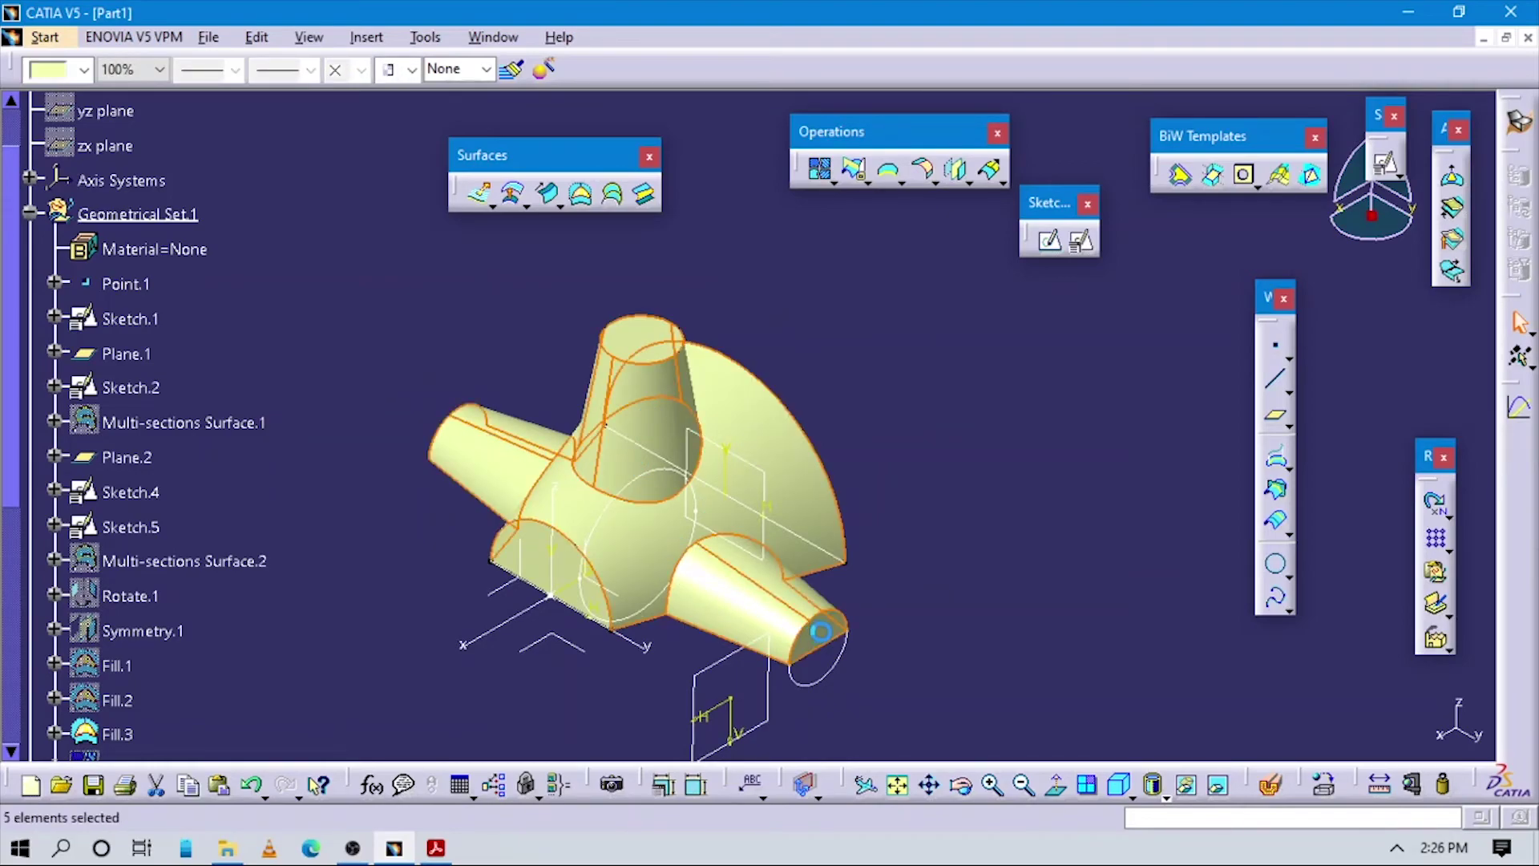
middle_click_drag(517, 453, 533, 517)
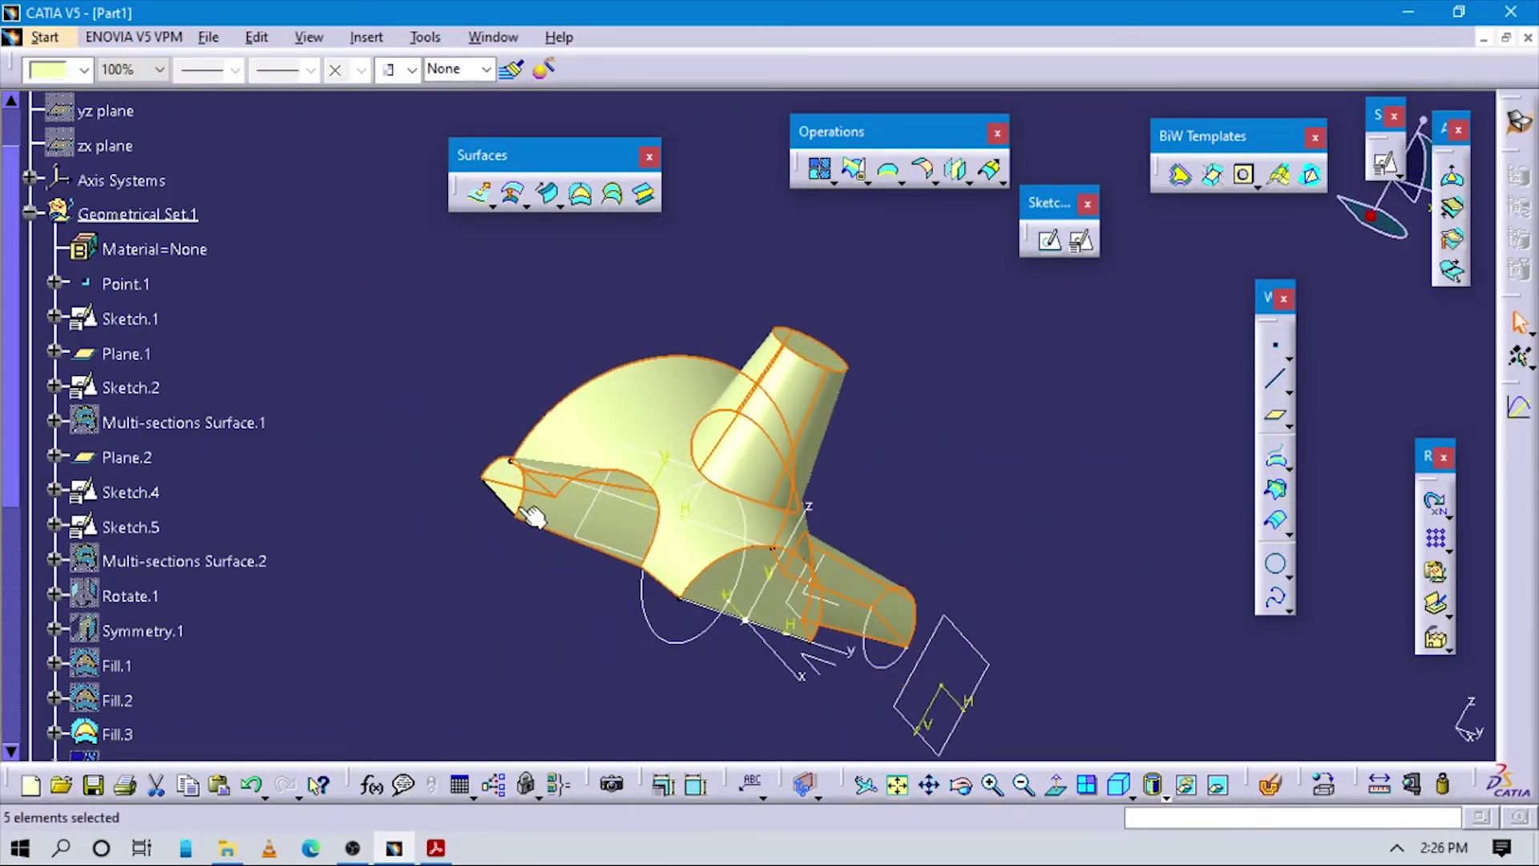
middle_click_drag(645, 426, 738, 590)
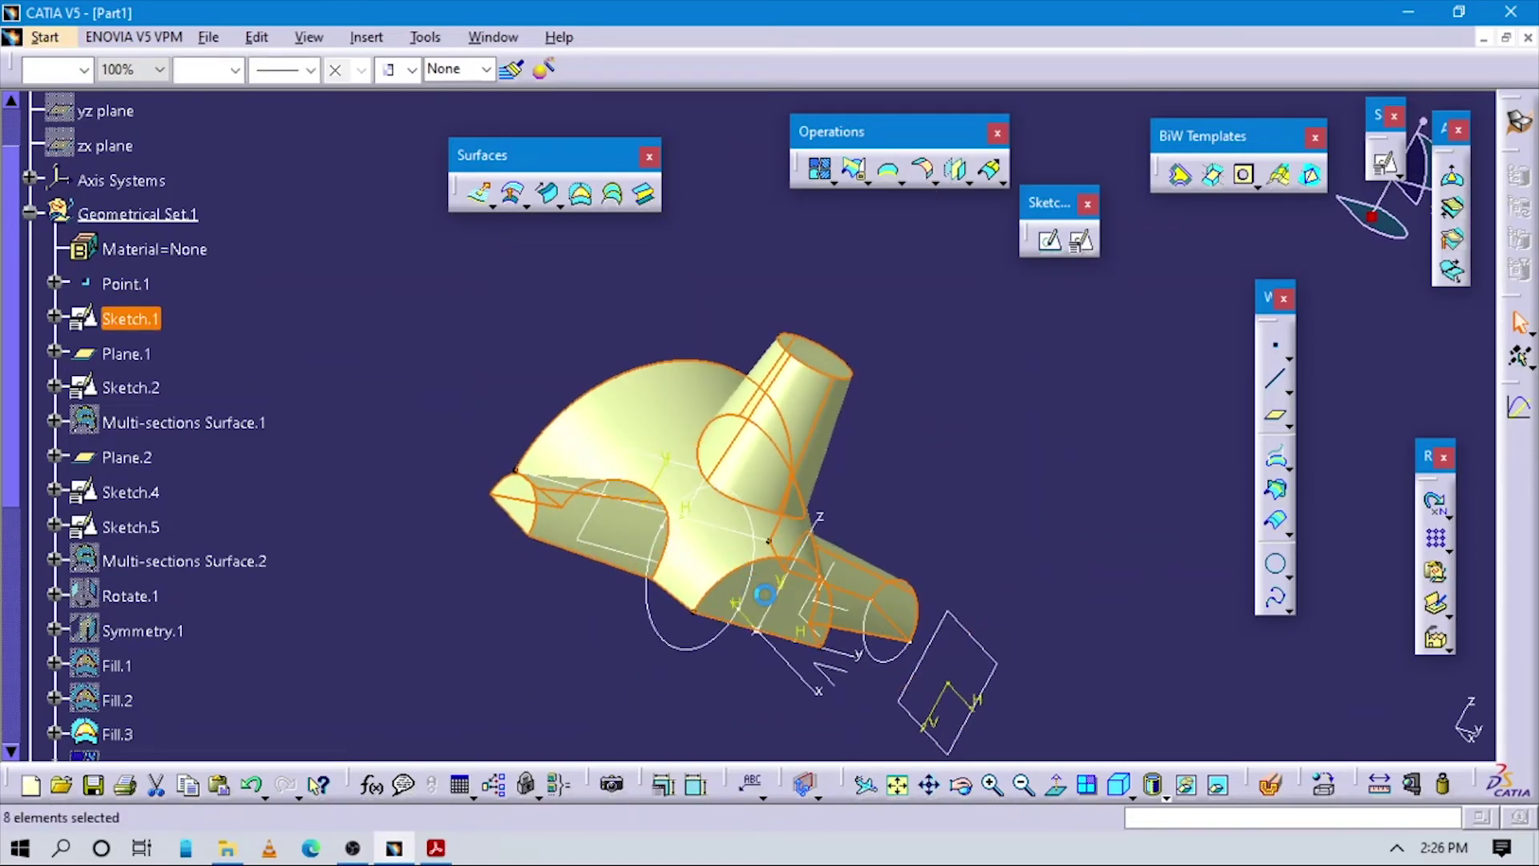
middle_click_drag(661, 424, 714, 445)
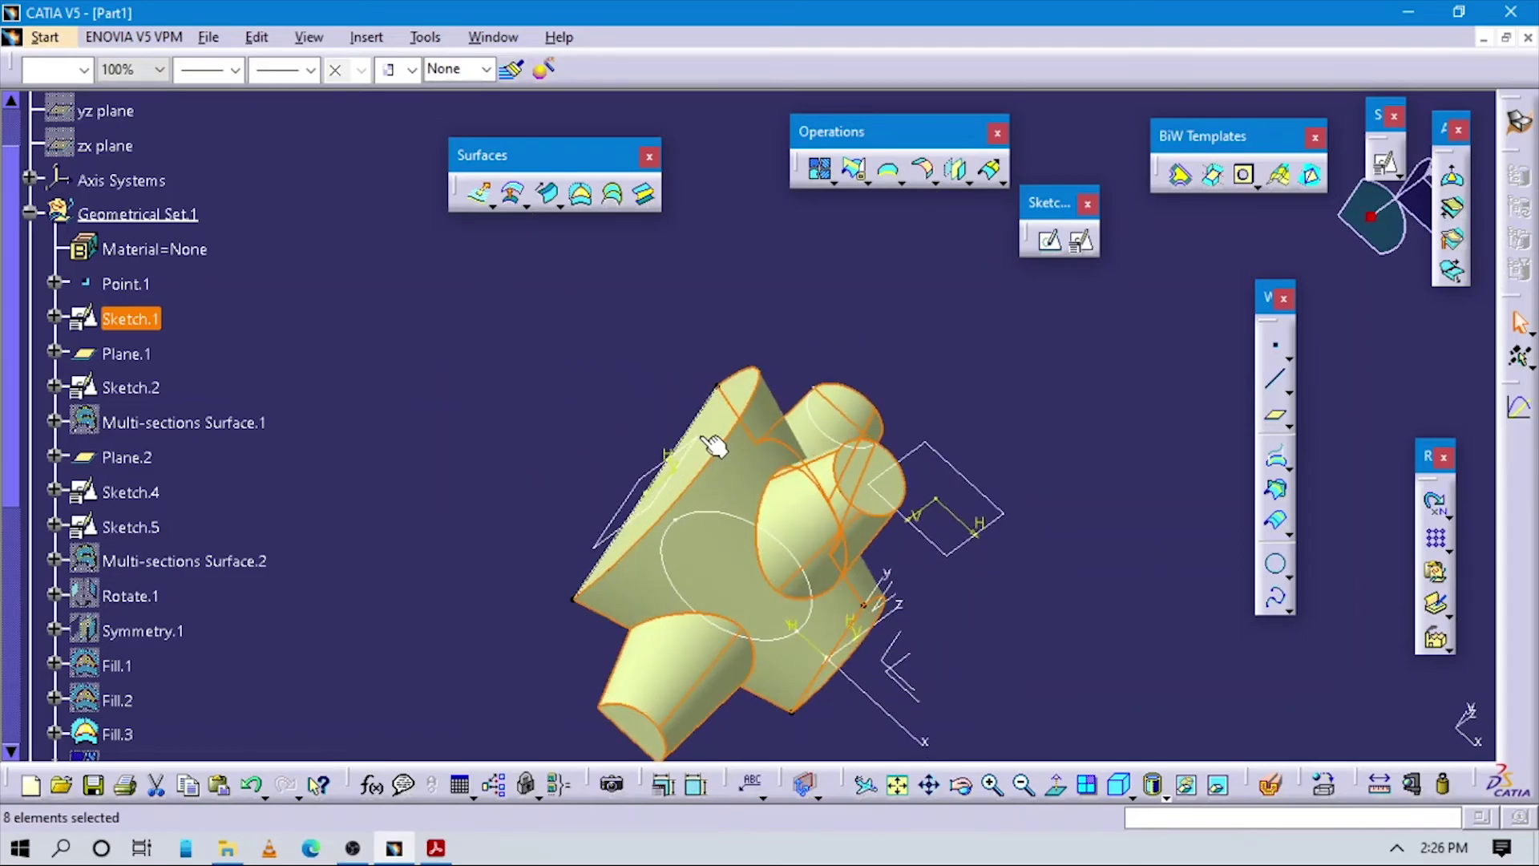
middle_click_drag(762, 568, 796, 254)
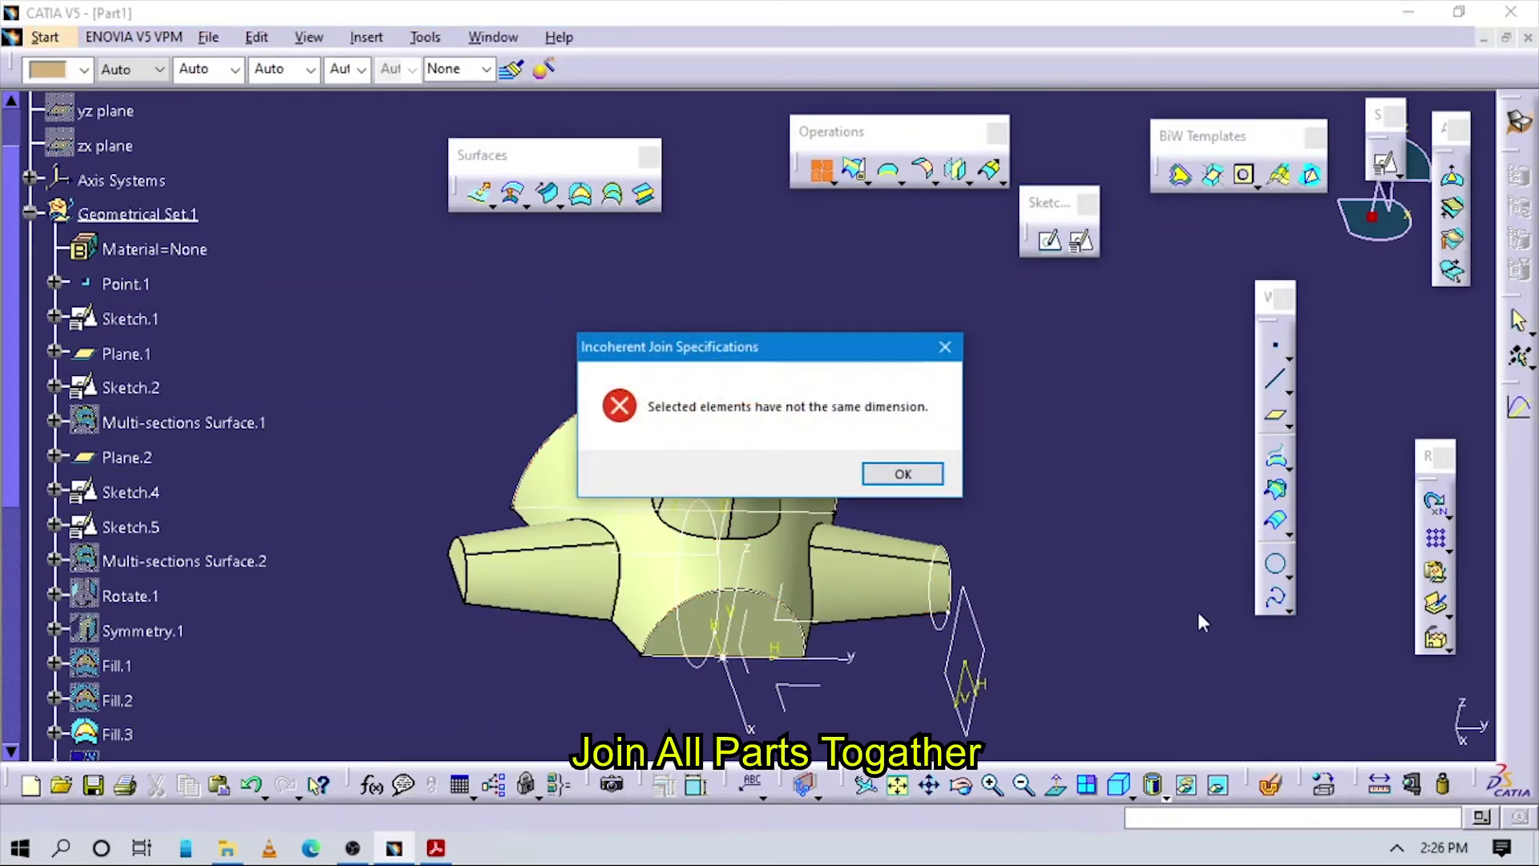
left_click(937, 483)
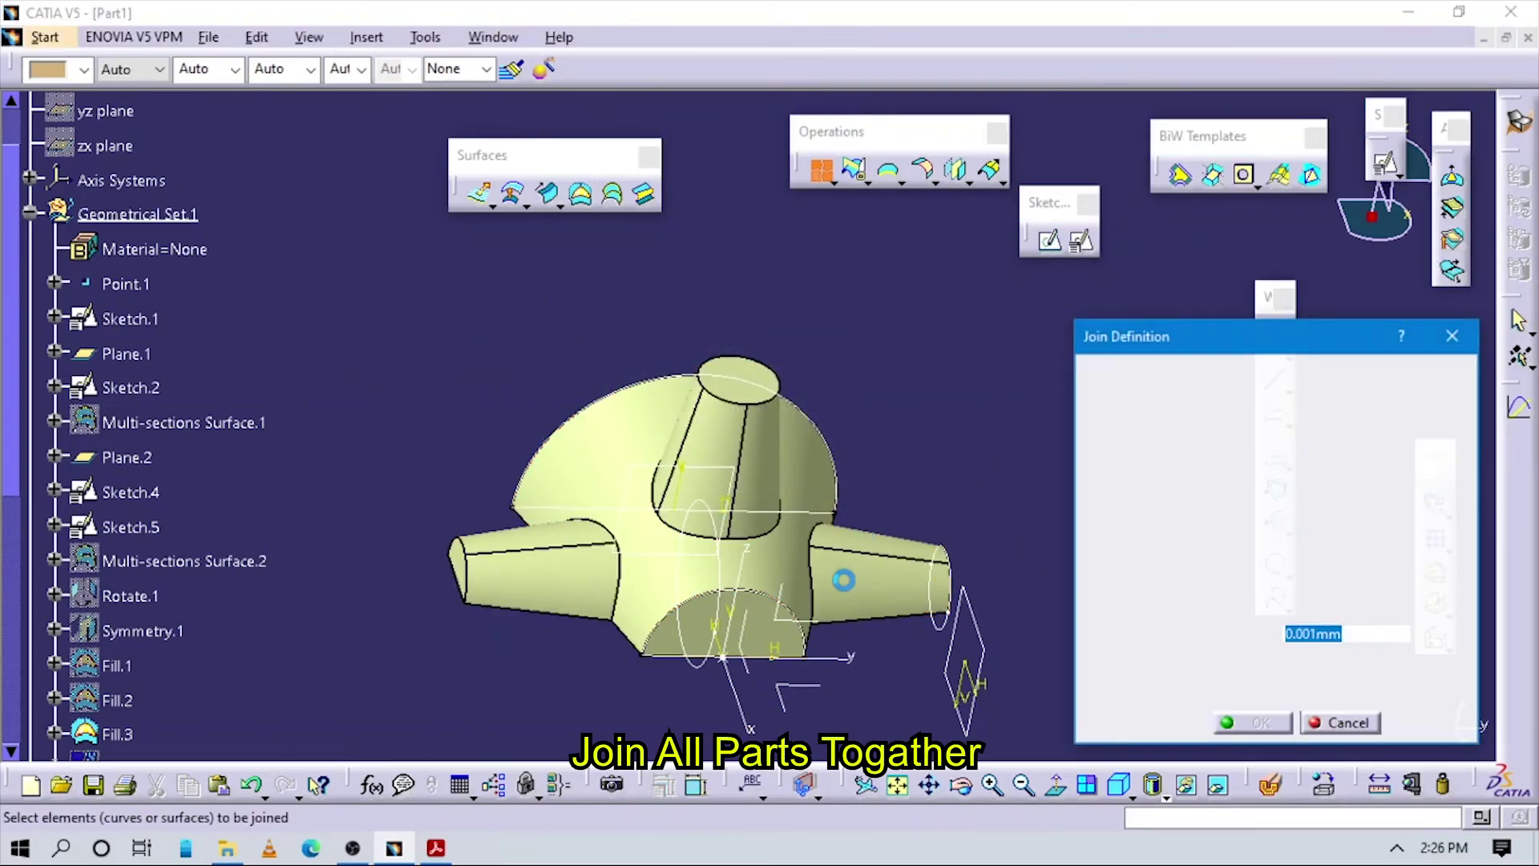
Step: Join the body, the three conical bosses and the end fills into one surface, and show the model in isometric view
middle_click_drag(741, 504, 1103, 670)
left_click(729, 440)
left_click(598, 383)
left_click(814, 447)
left_click(490, 308)
left_click(1257, 724)
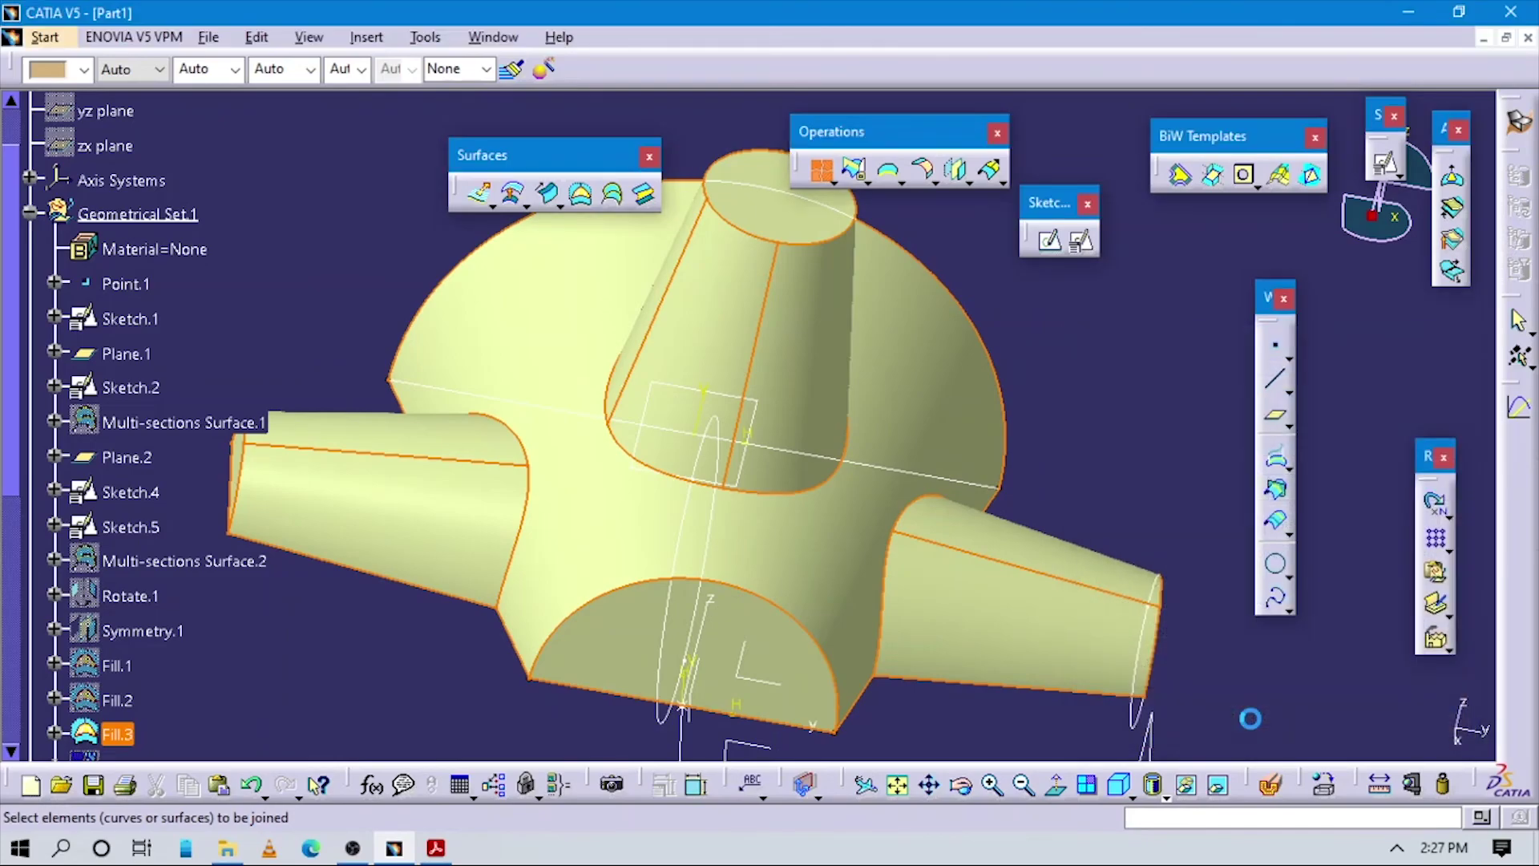
middle_click_drag(687, 541, 908, 759)
left_click(1087, 790)
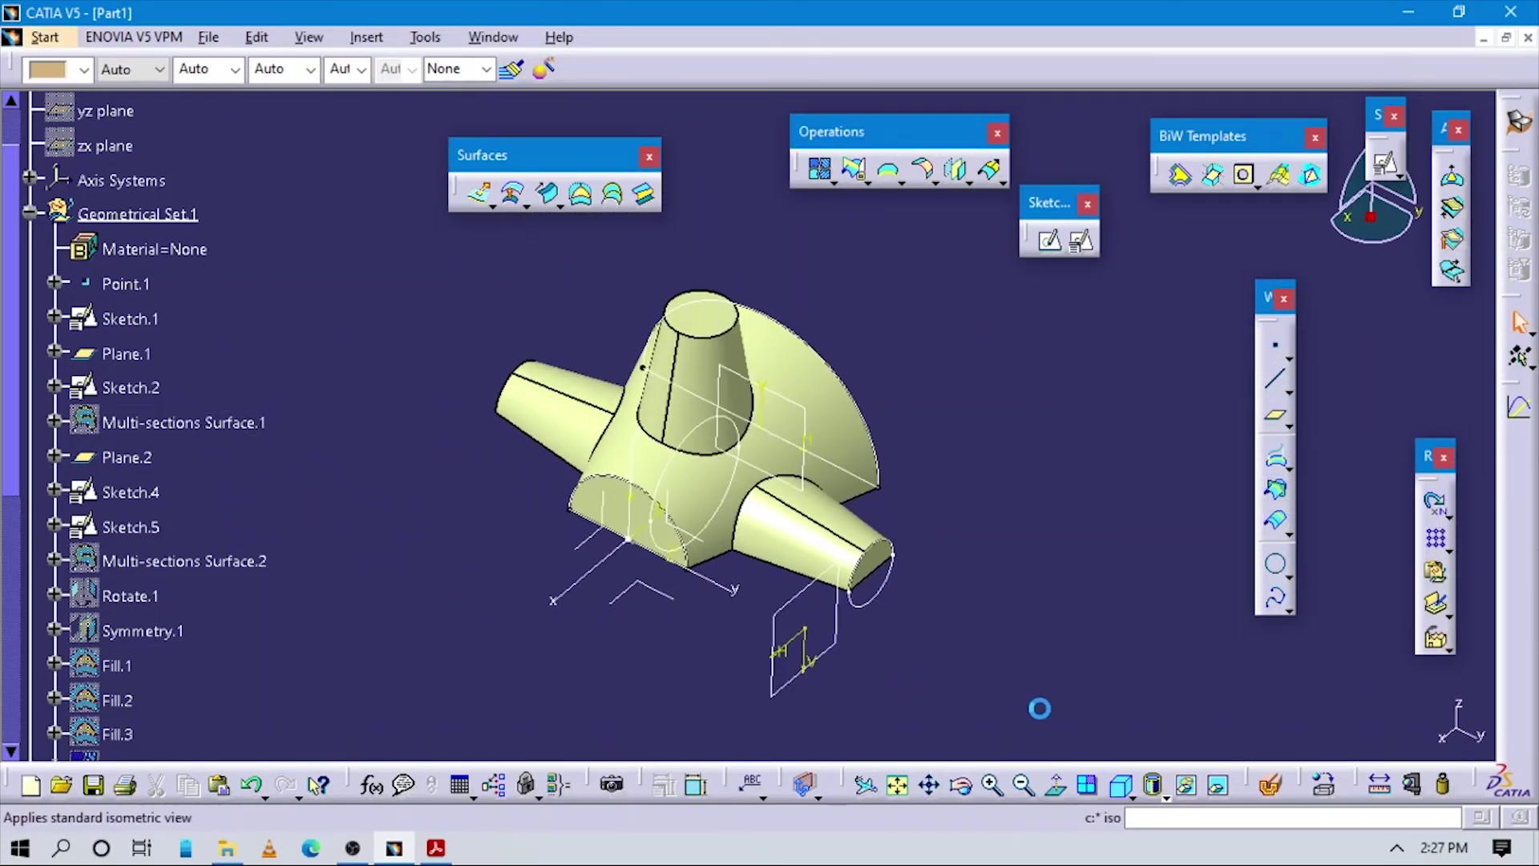
Step: Hide Plane.2, Sketch.4, the line closing the larger end opening, and Sketch.5
left_click(757, 577)
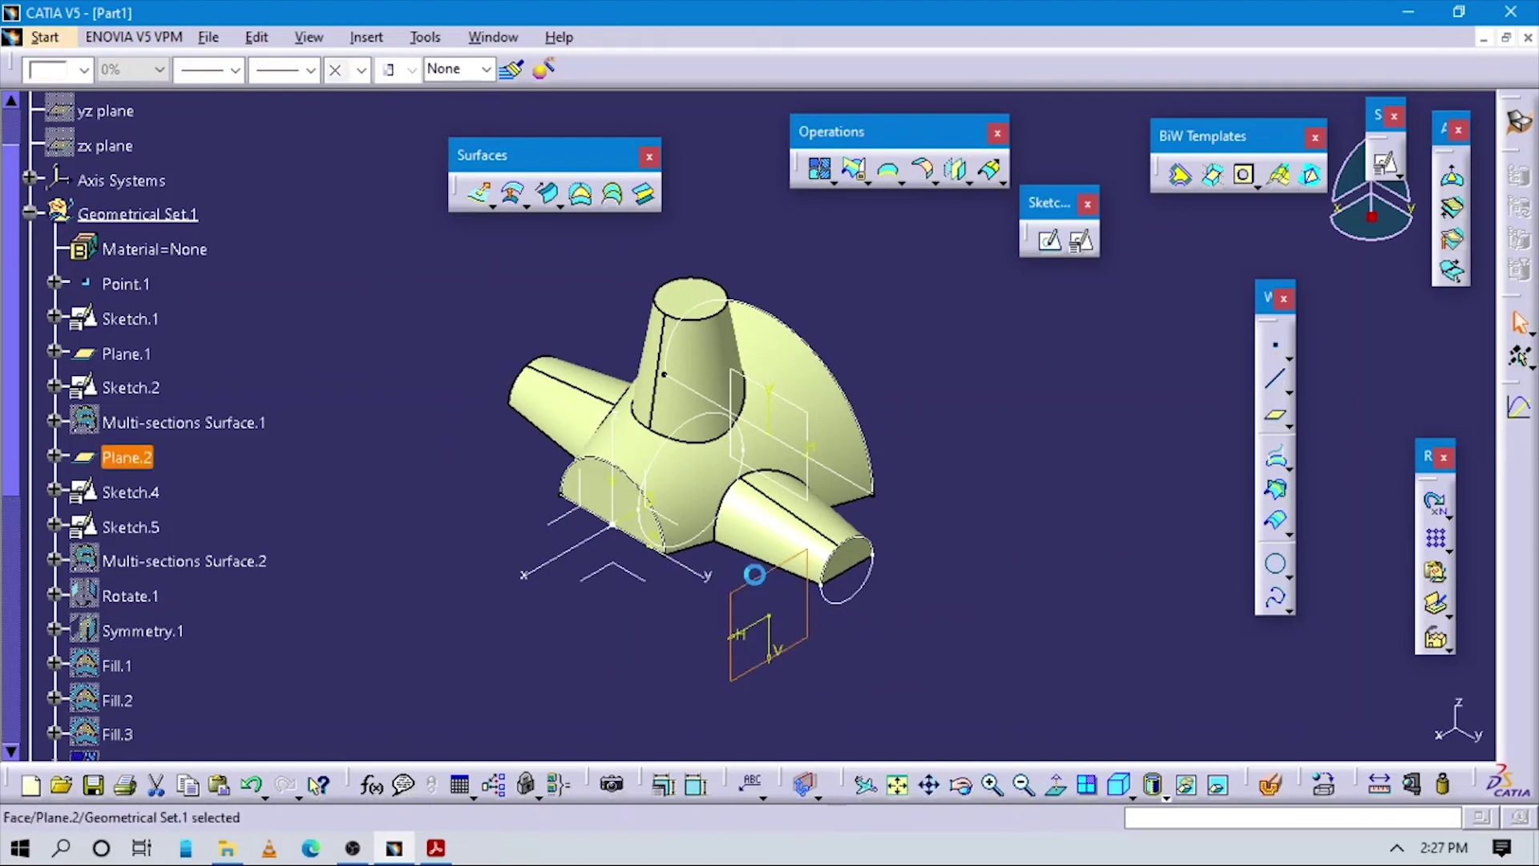
key("space")
left_click(866, 586)
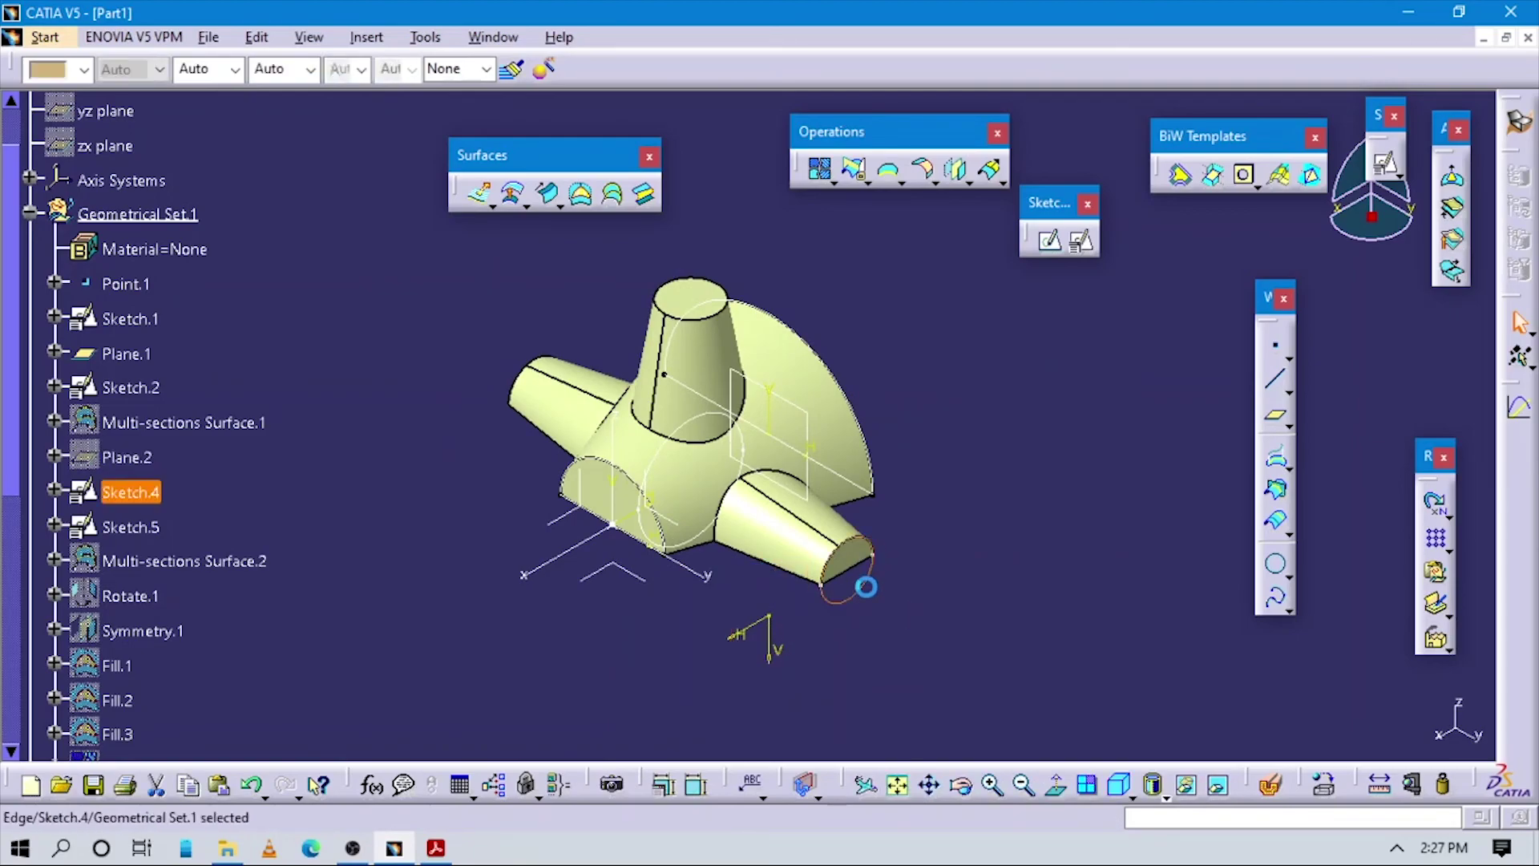
key("space")
left_click(838, 473)
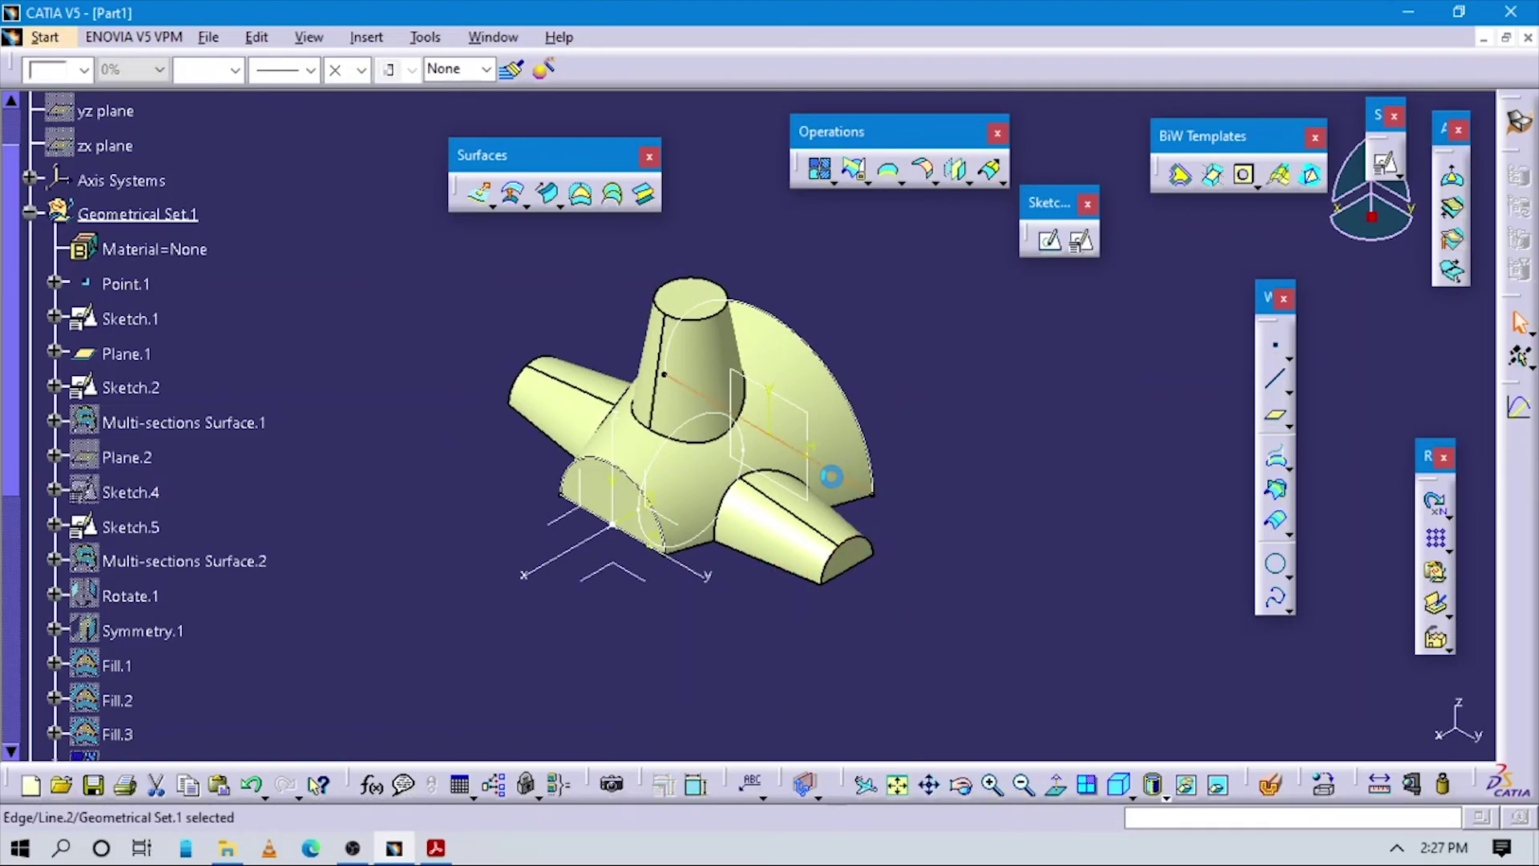
left_click(707, 416)
Step: Hide Plane.1 and the body's end profiles, Sketch.2 and Sketch.1
left_click(664, 349)
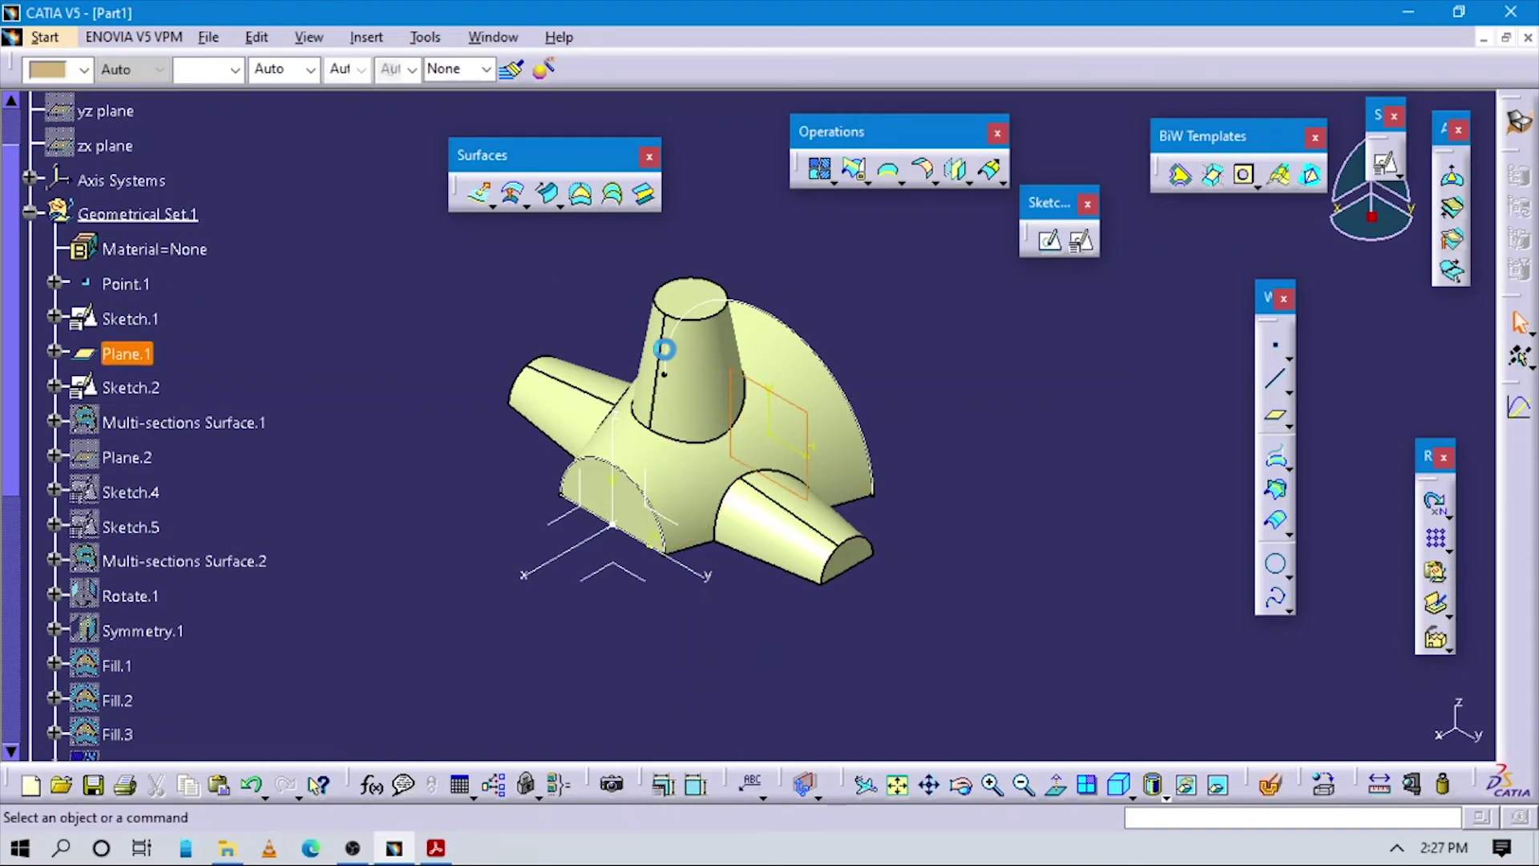
key("space")
left_click(675, 332)
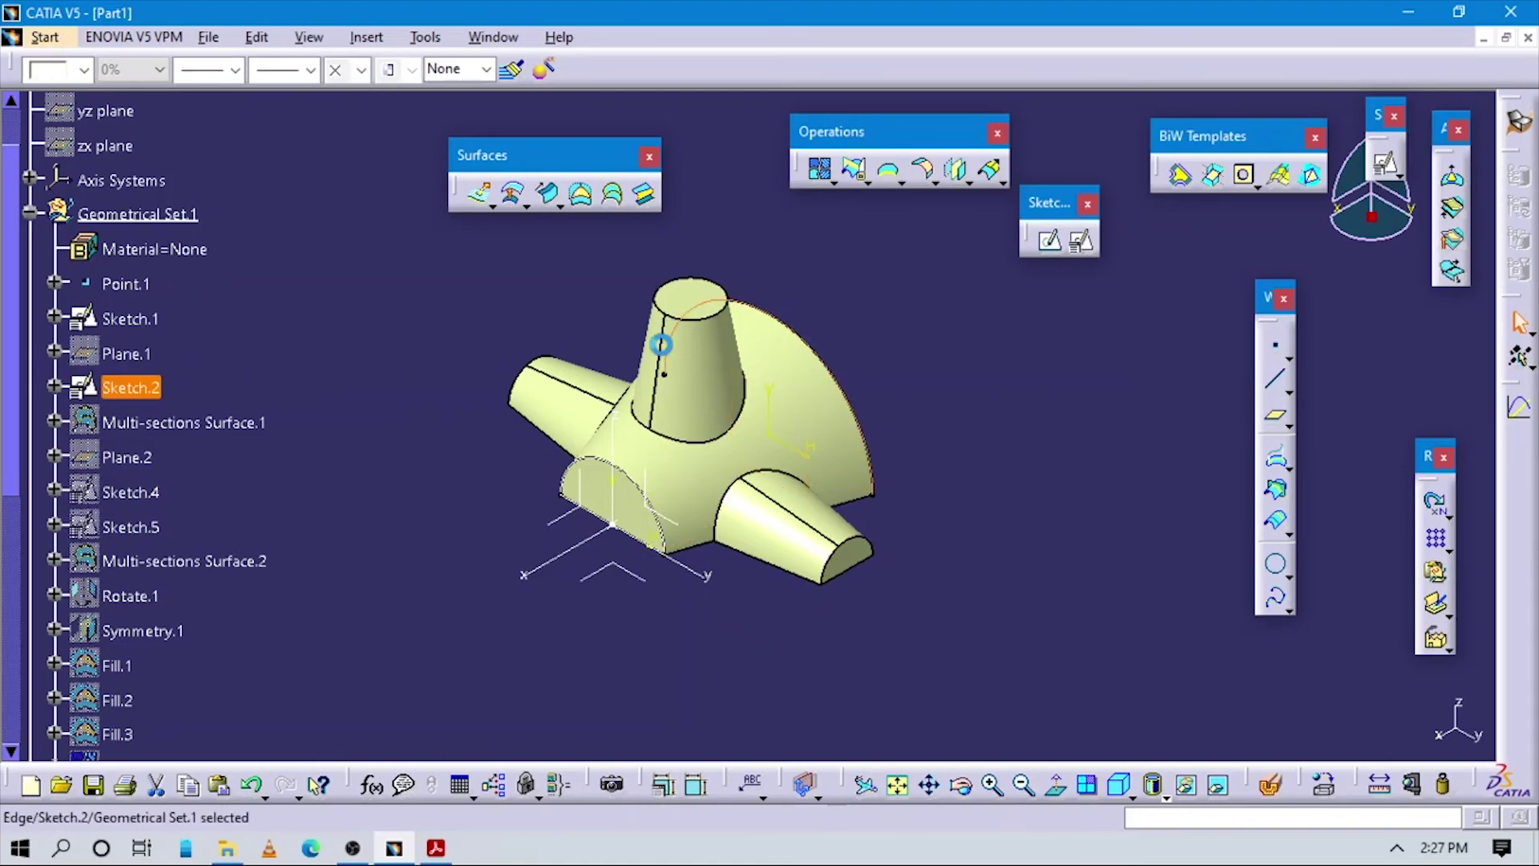
key("space")
left_click(599, 457)
key("space")
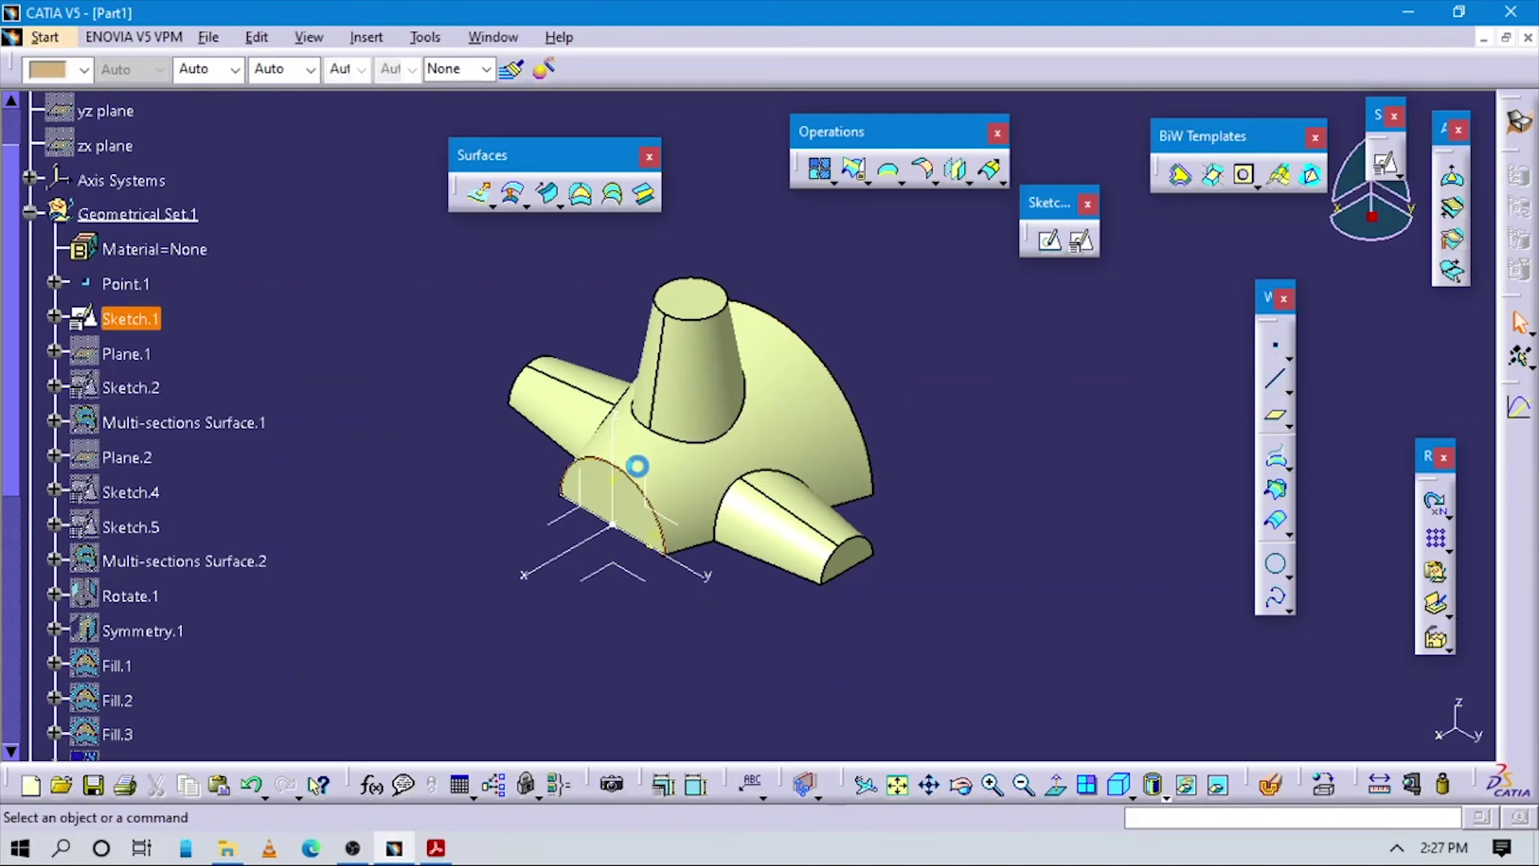
Step: Compare the finished model with the isometric view in Figure 10-89 of the Exercise 1 PDF, and return to CATIA
middle_click_drag(972, 626, 995, 714)
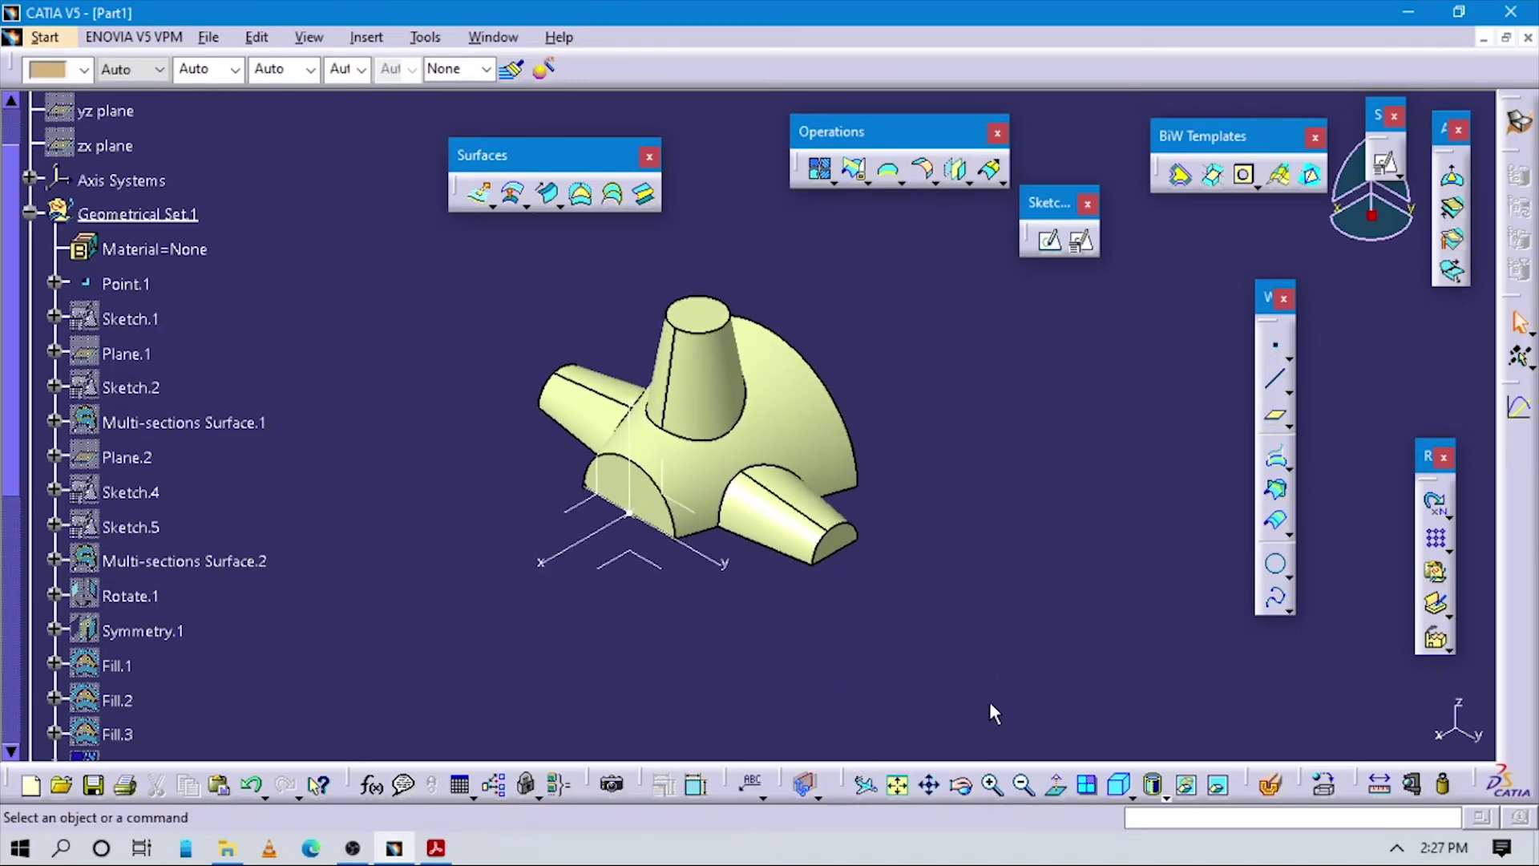
key("alt+Tab")
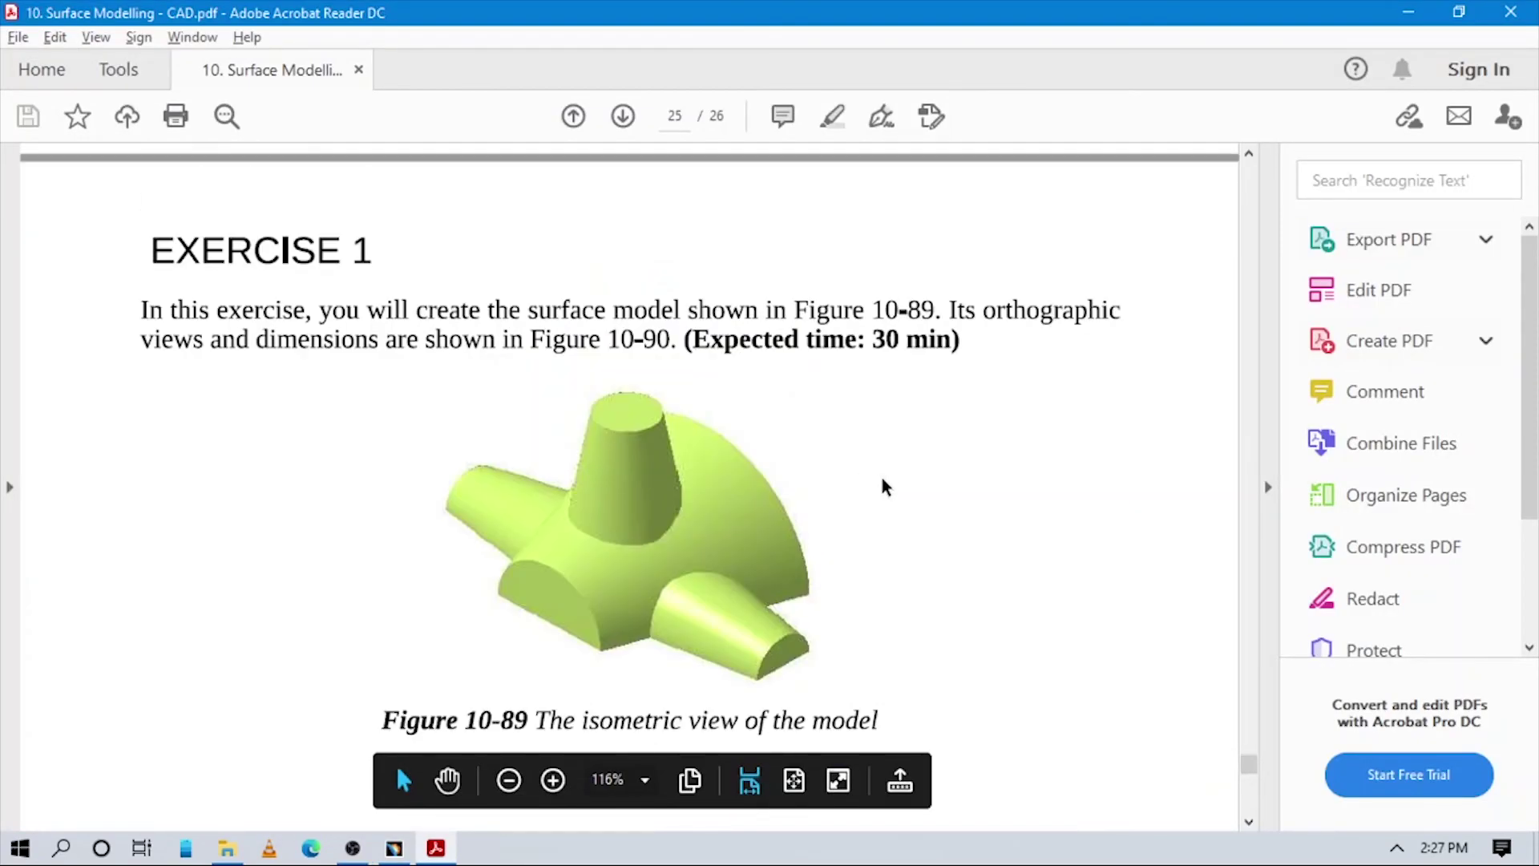
key("alt+Tab")
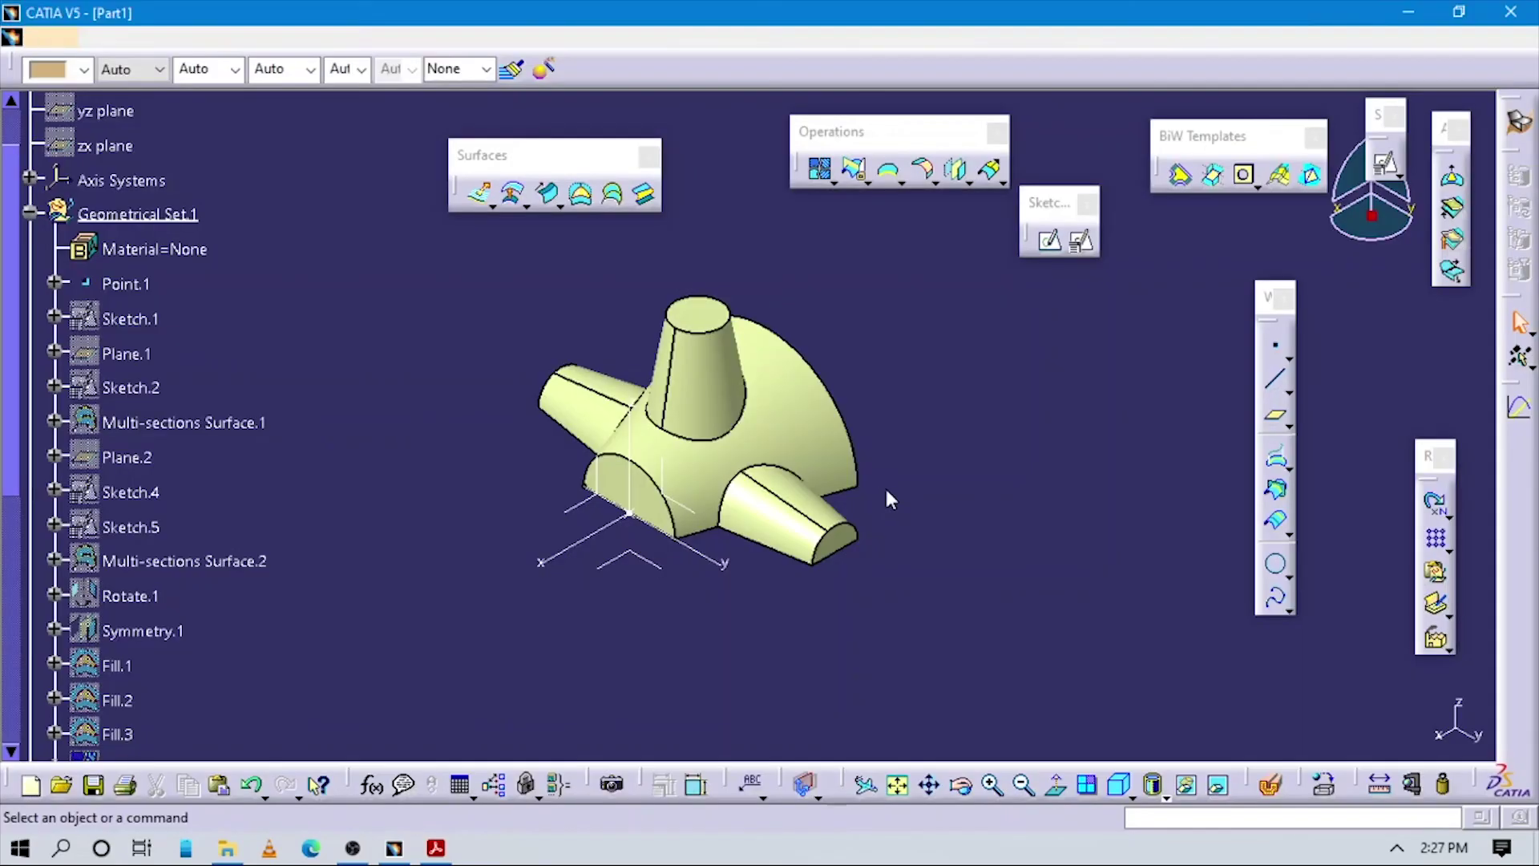